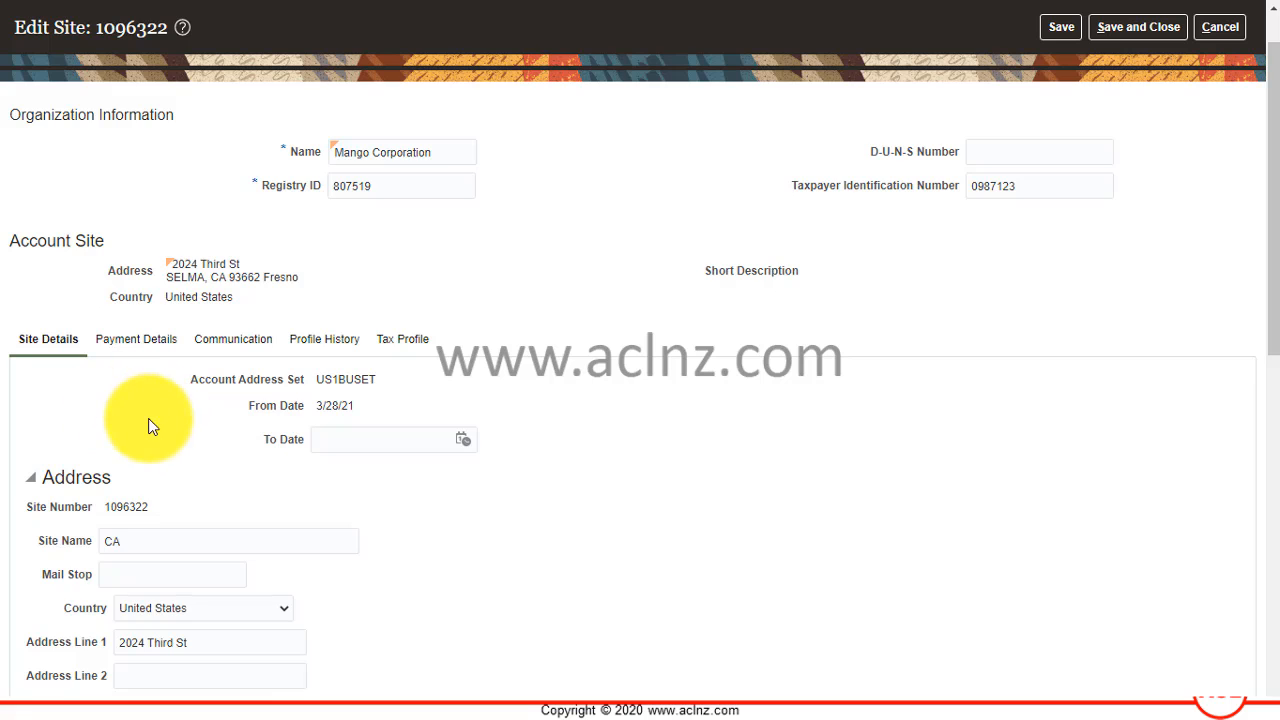
Check the business unit choices for a new reference account on the Mango Corporation site, and cancel the entry.
scroll(156, 432, down, 6)
scroll(63, 458, down, 2)
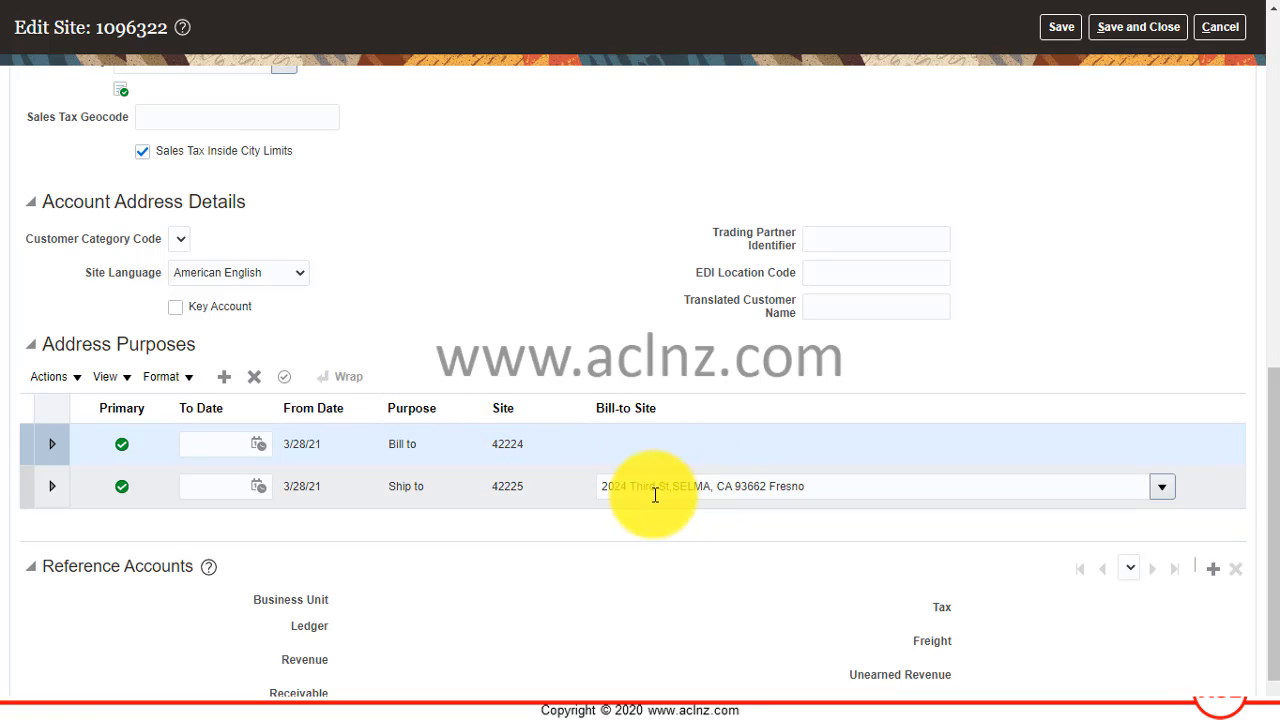
scroll(586, 560, down, 1)
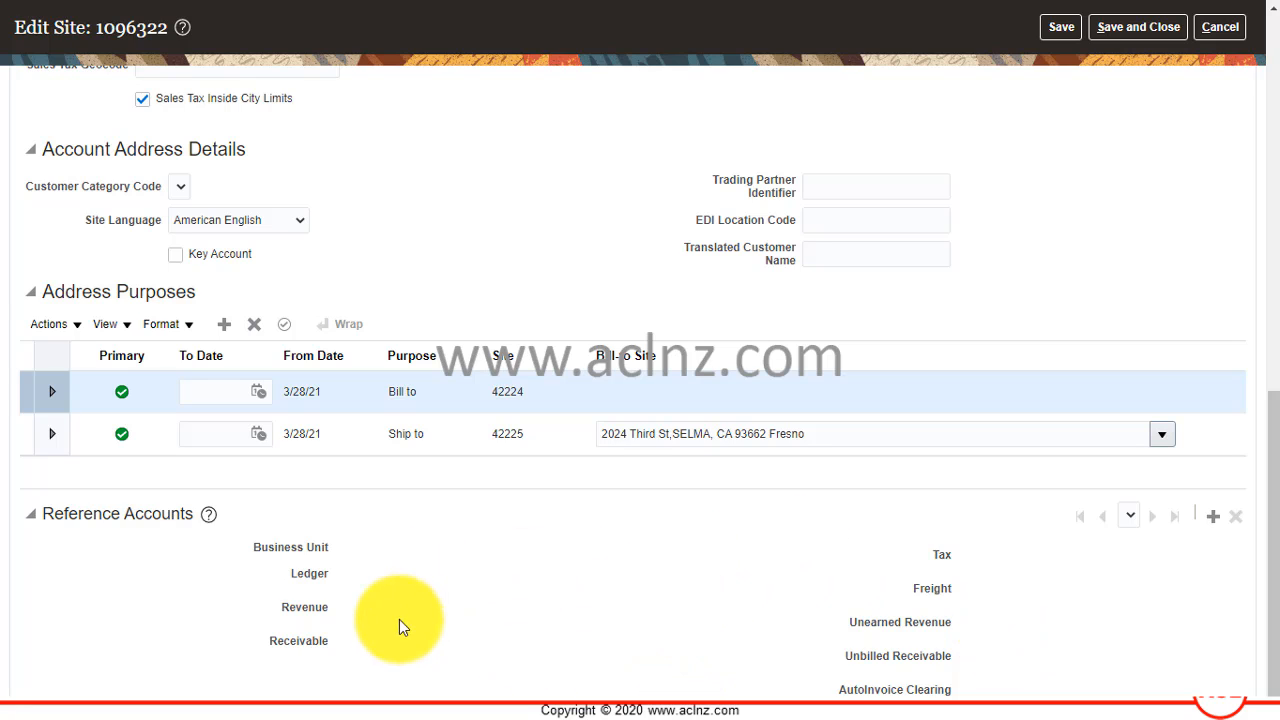
click(1210, 520)
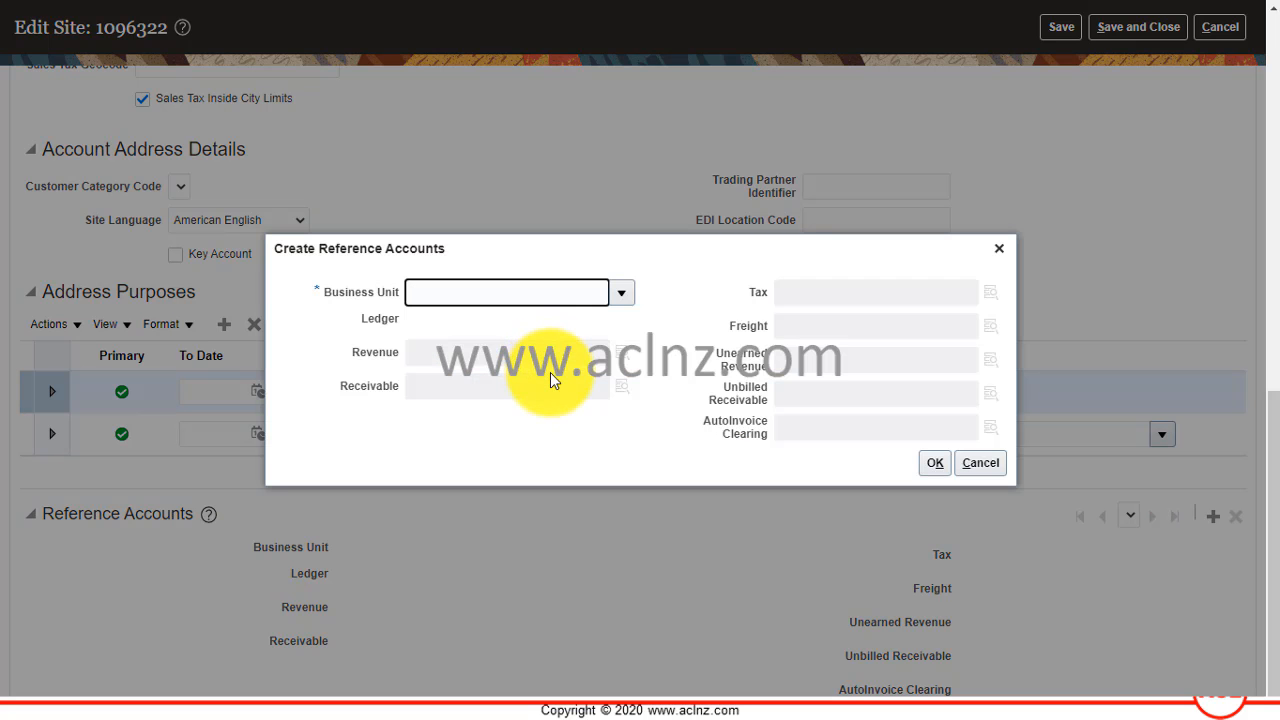
click(621, 292)
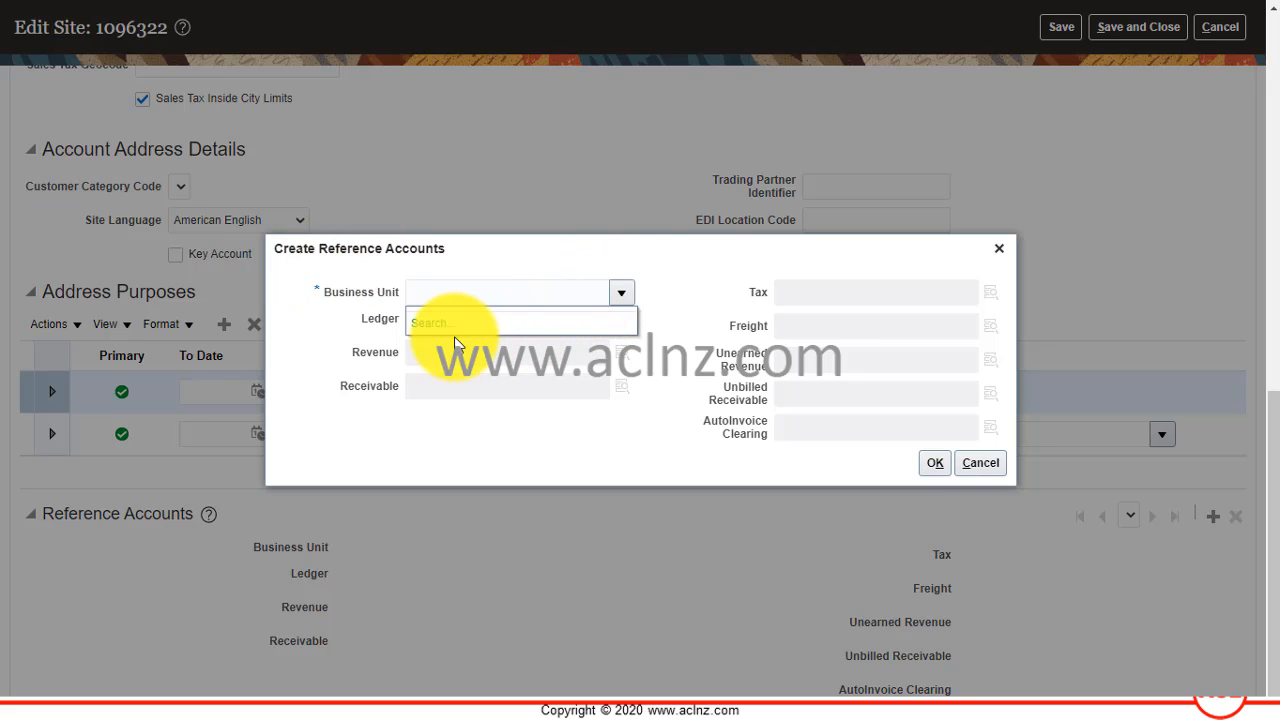
click(988, 462)
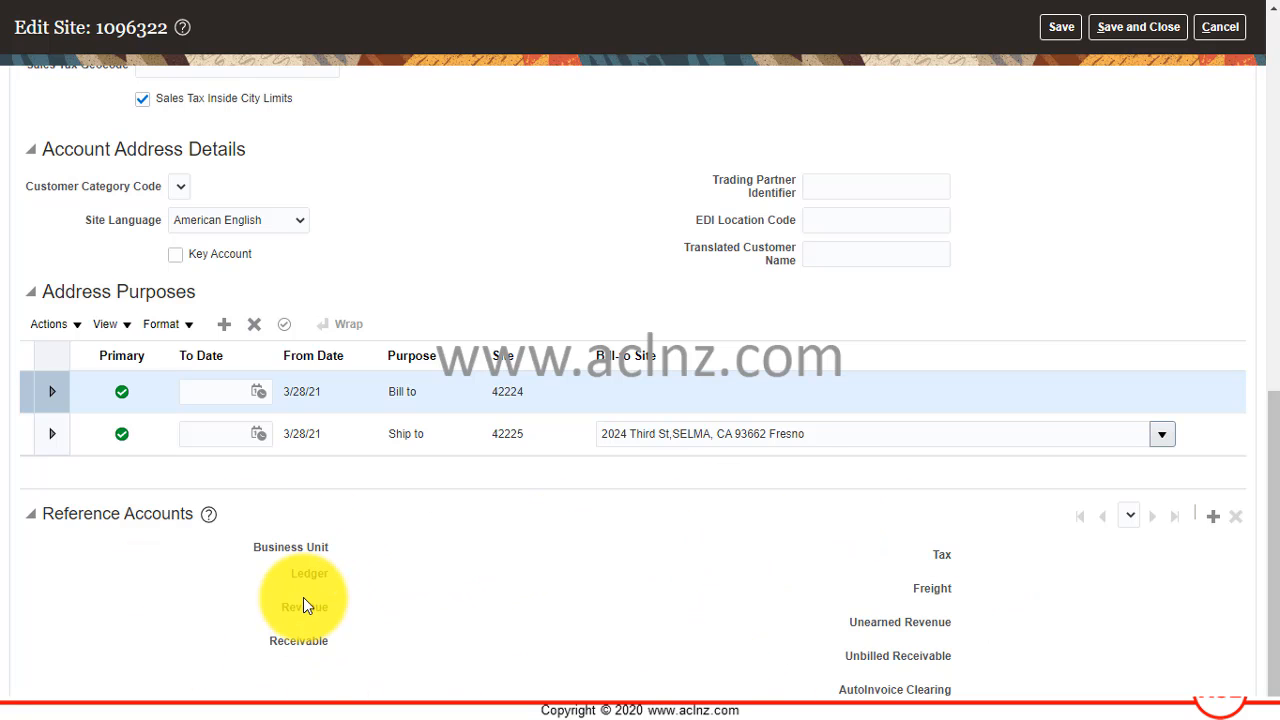
Start another reference account, search for business units without a name filter, and cancel the search and the entry.
click(1213, 516)
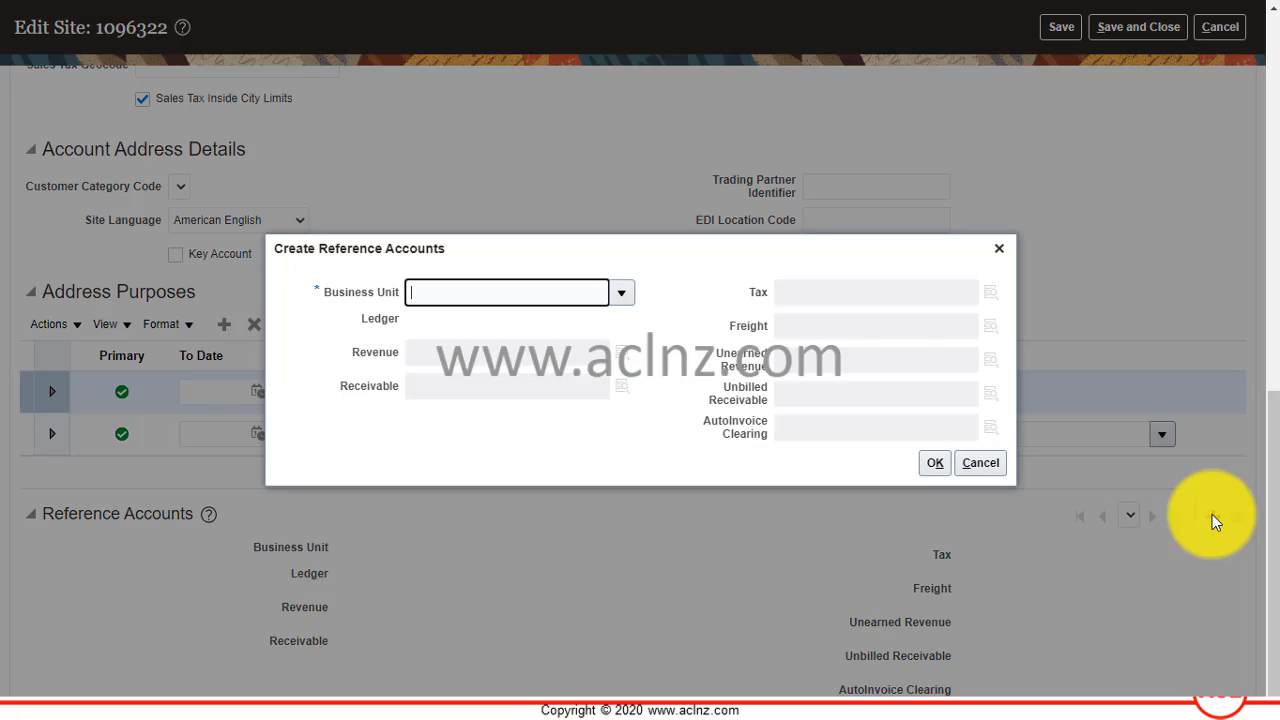
click(621, 292)
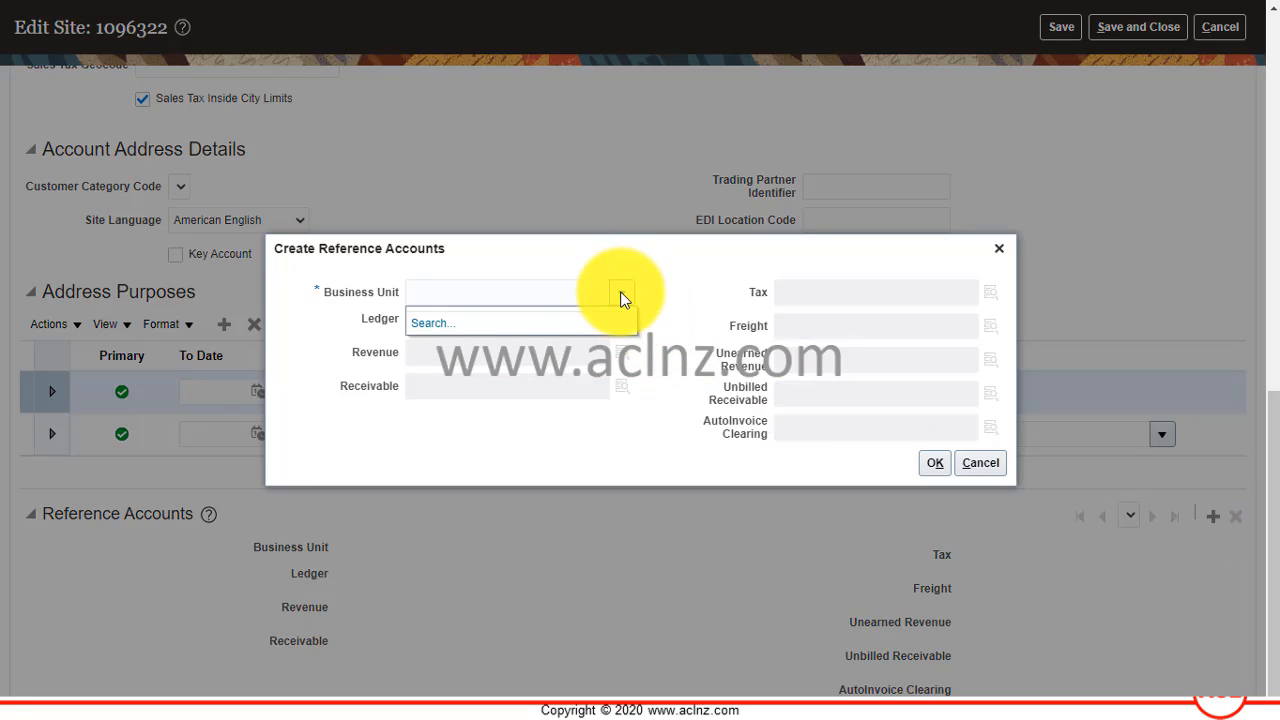
click(424, 322)
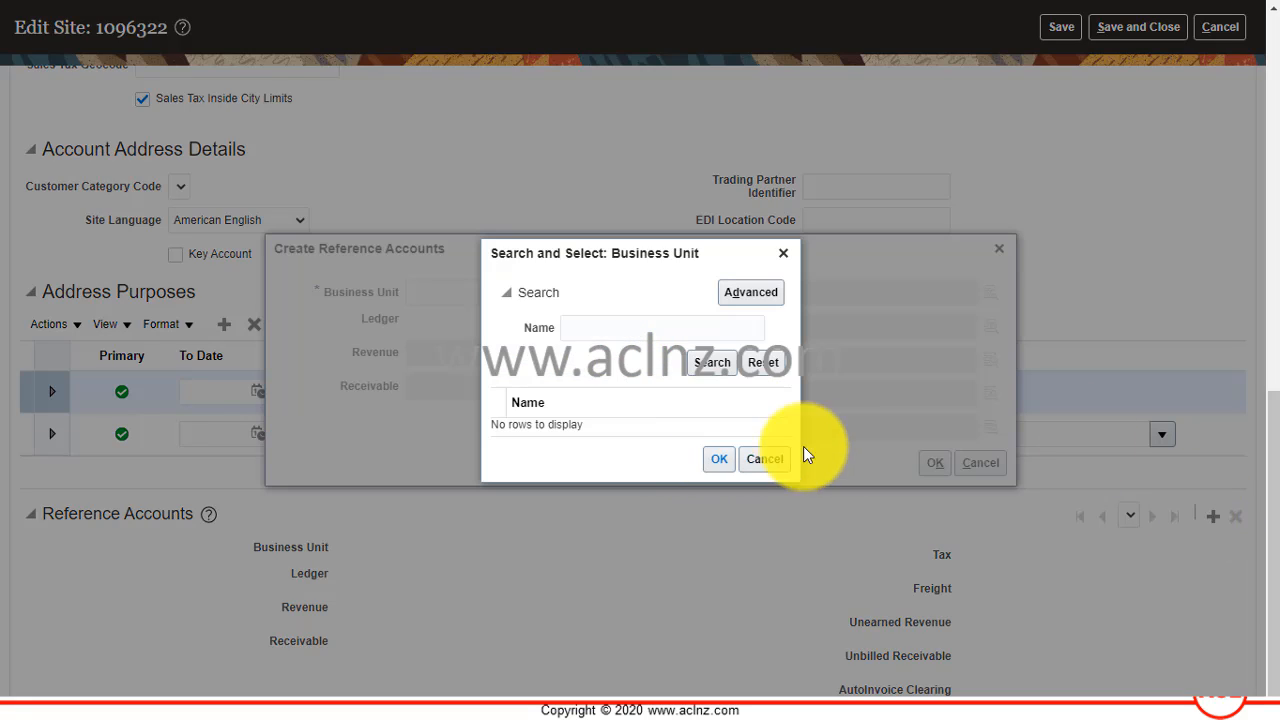
click(712, 364)
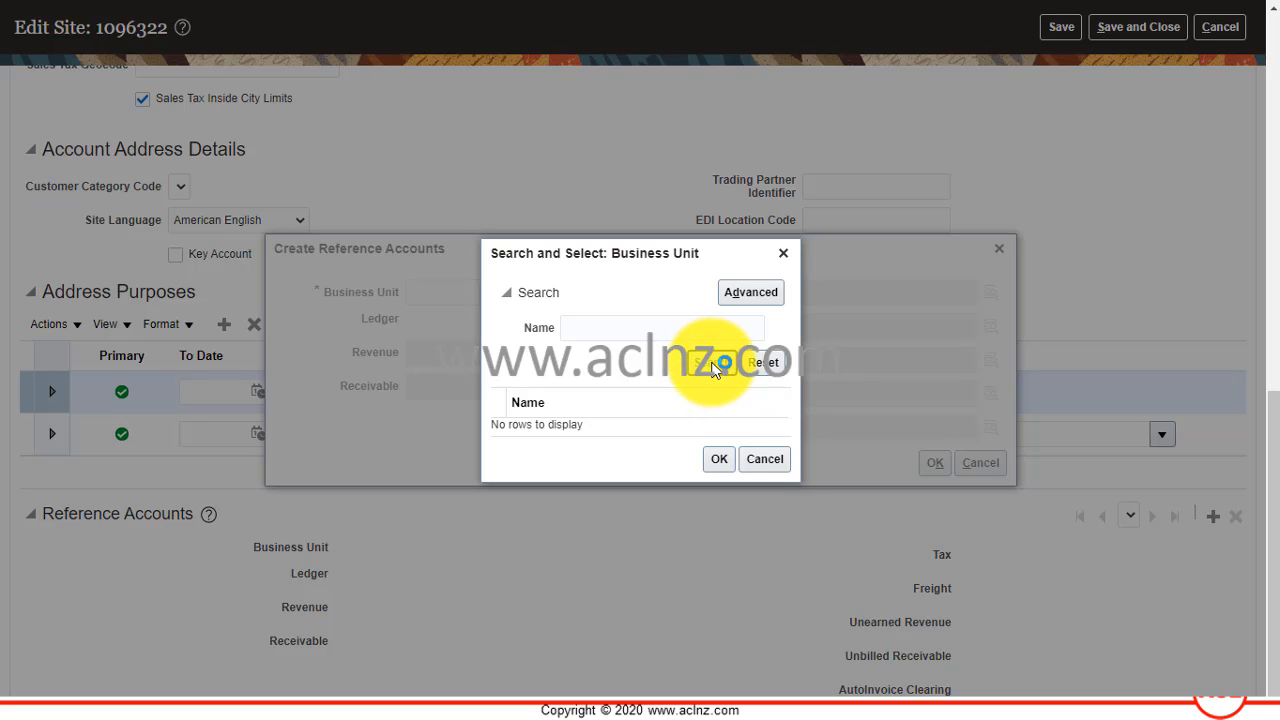
click(765, 459)
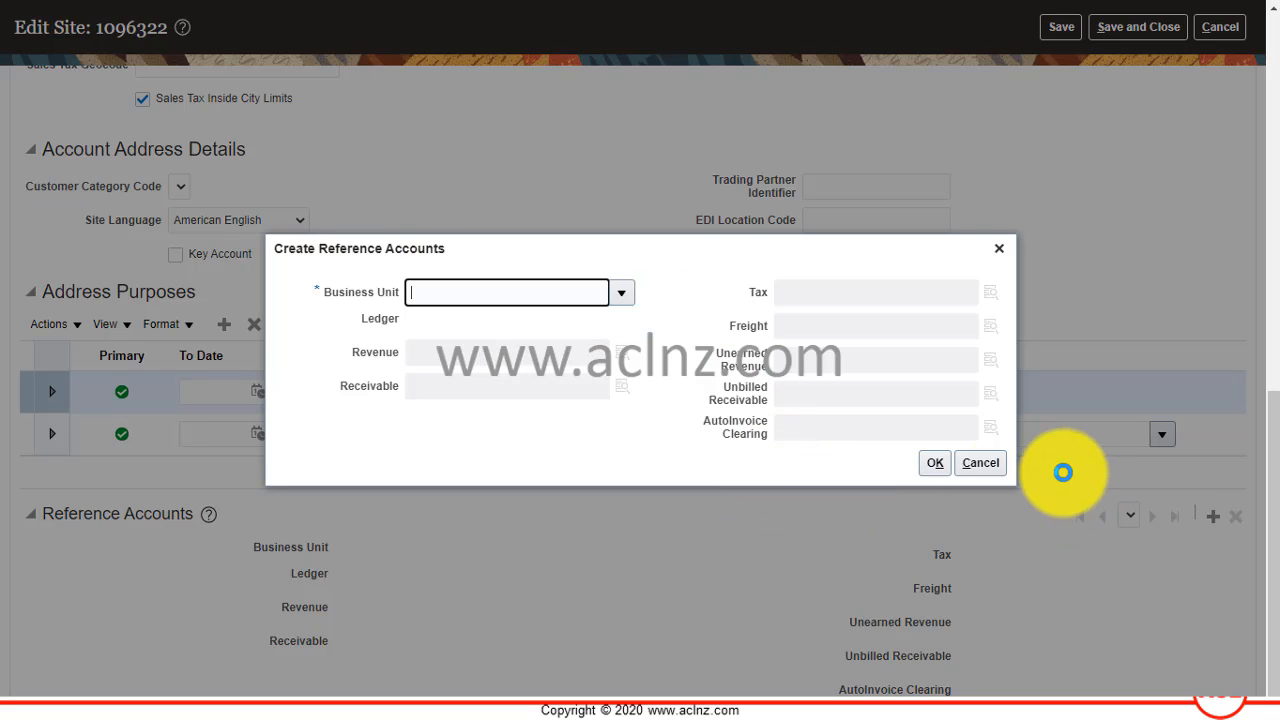
click(987, 467)
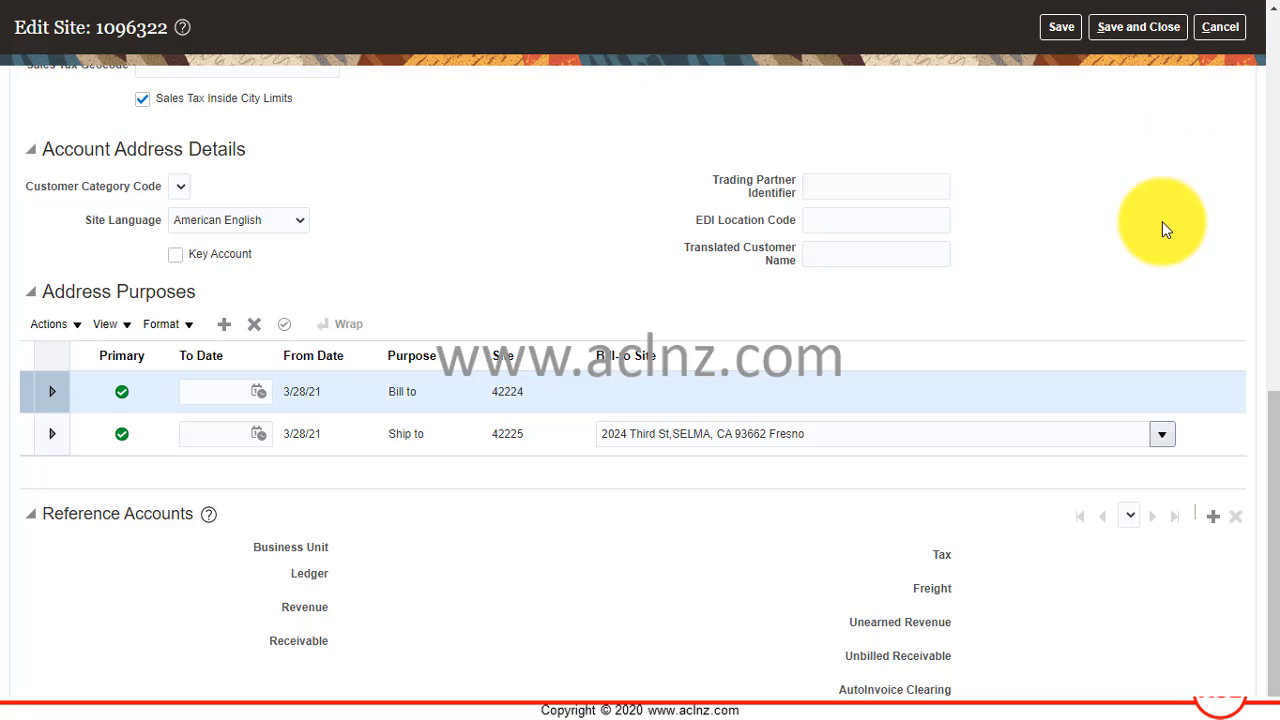
Leave the site without saving and close customer management to return to the Billing page.
scroll(1162, 221, up, 10)
click(1221, 55)
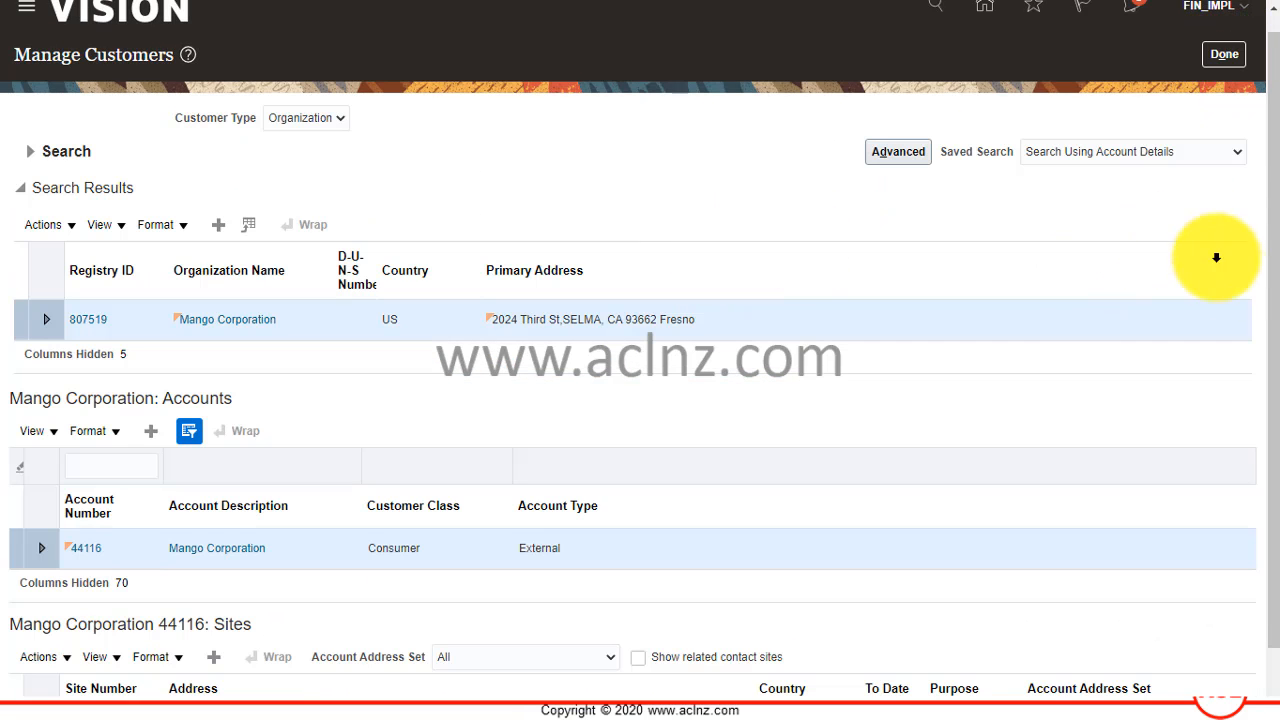
scroll(1216, 257, up, 1)
click(1223, 74)
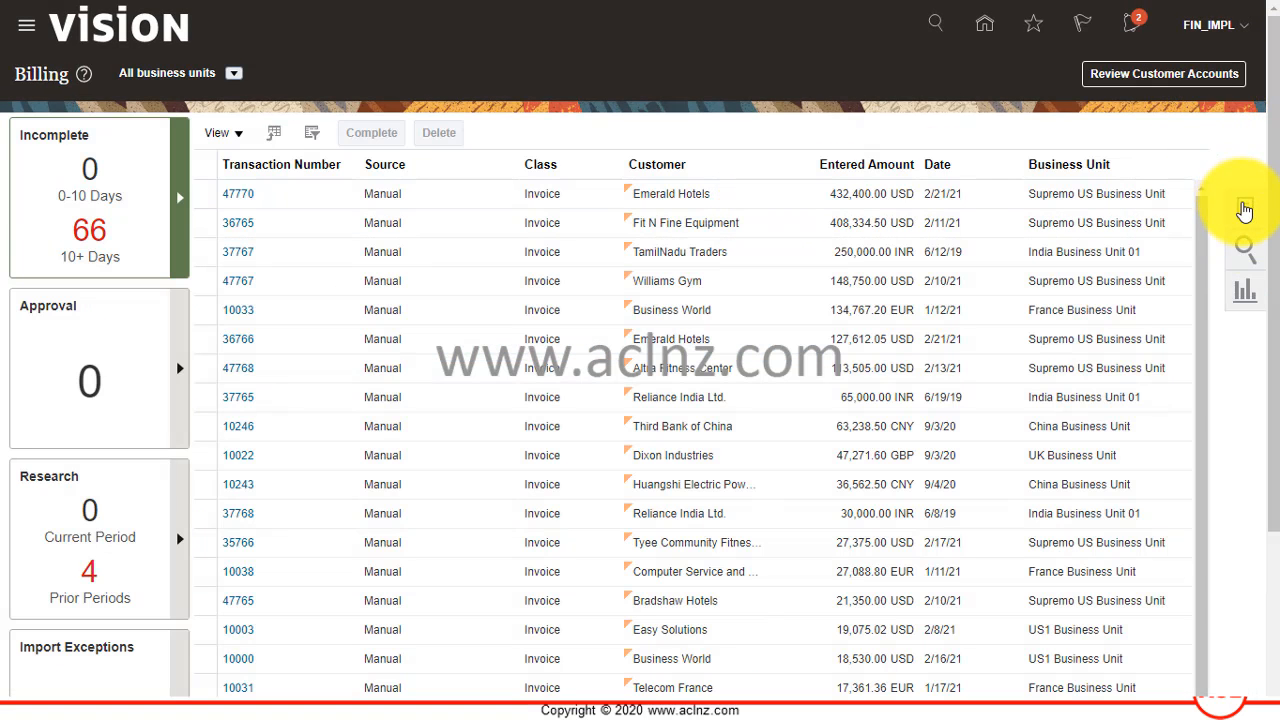
Start a new invoice transaction for US1 Business Unit and set its transaction number to 28032021_1.
click(1246, 211)
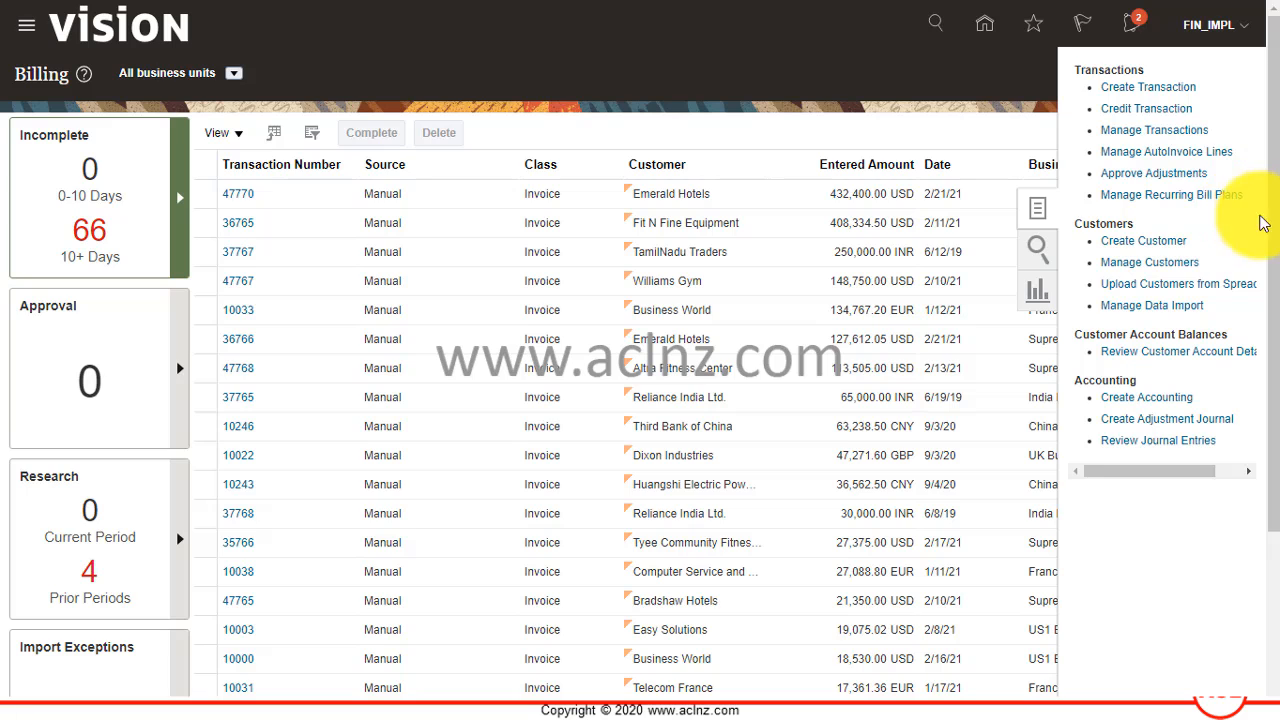
click(1145, 93)
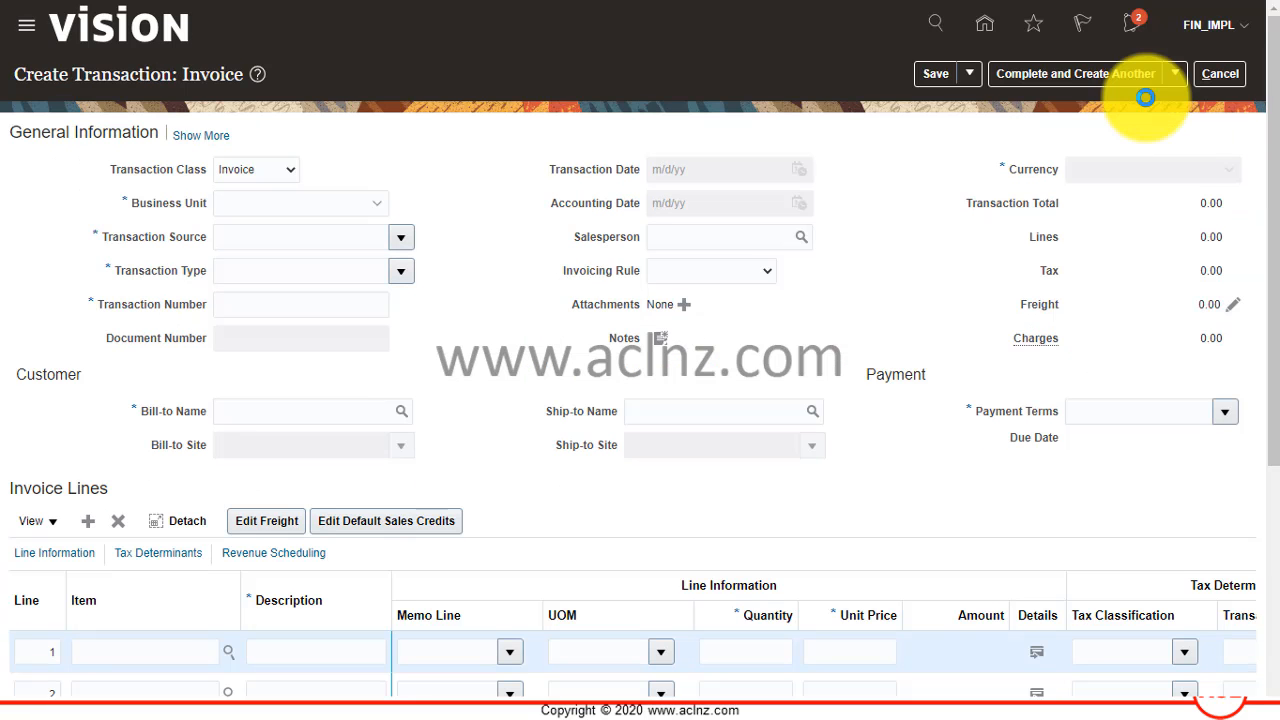
click(377, 206)
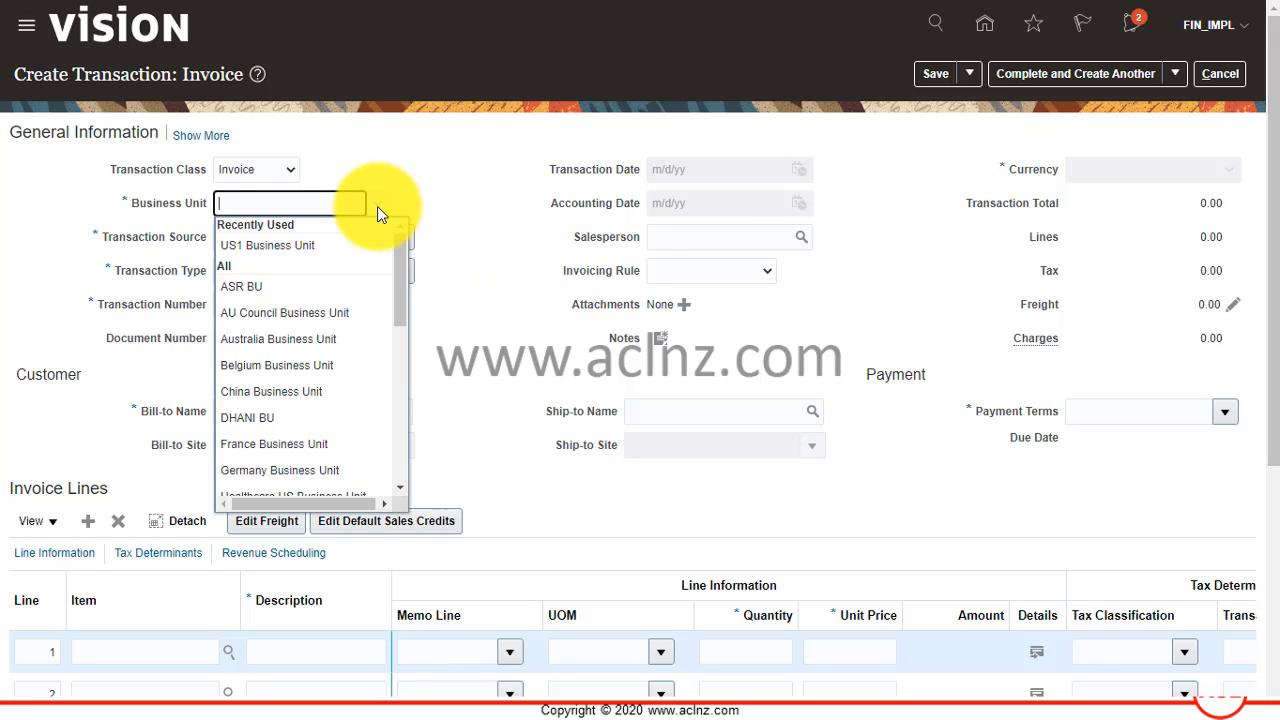
click(317, 244)
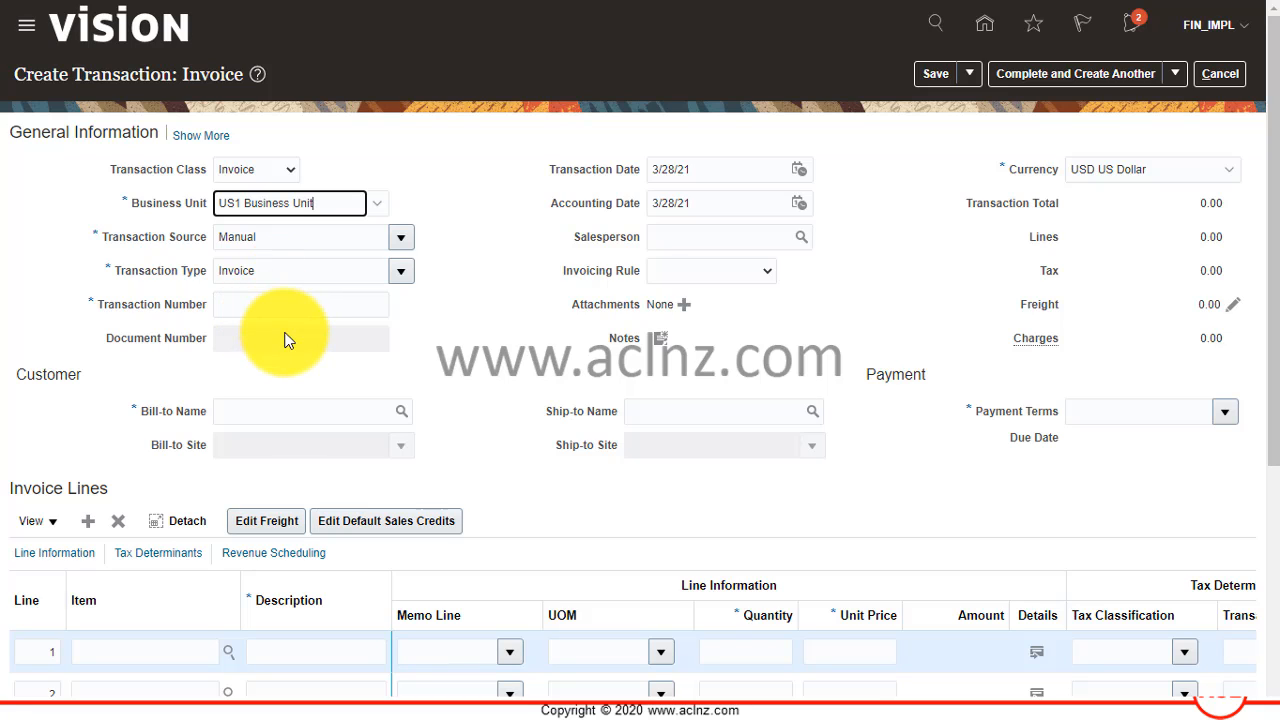
click(252, 306)
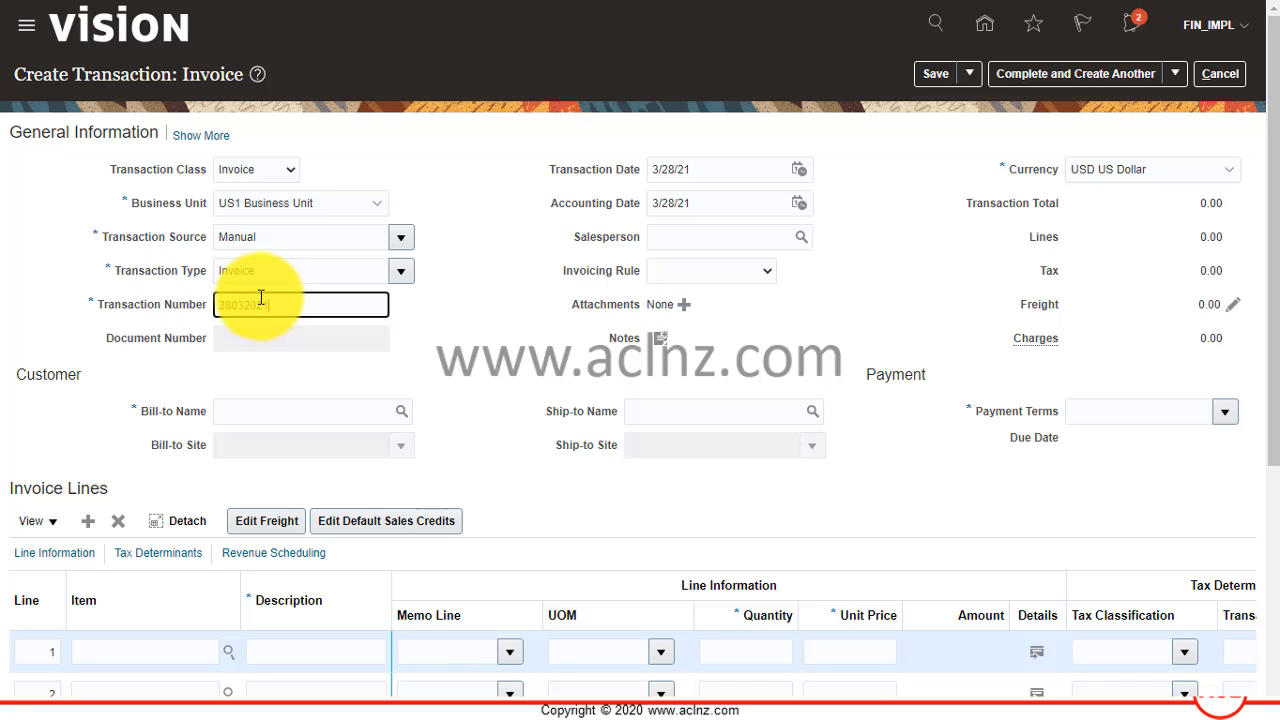
key(Tab)
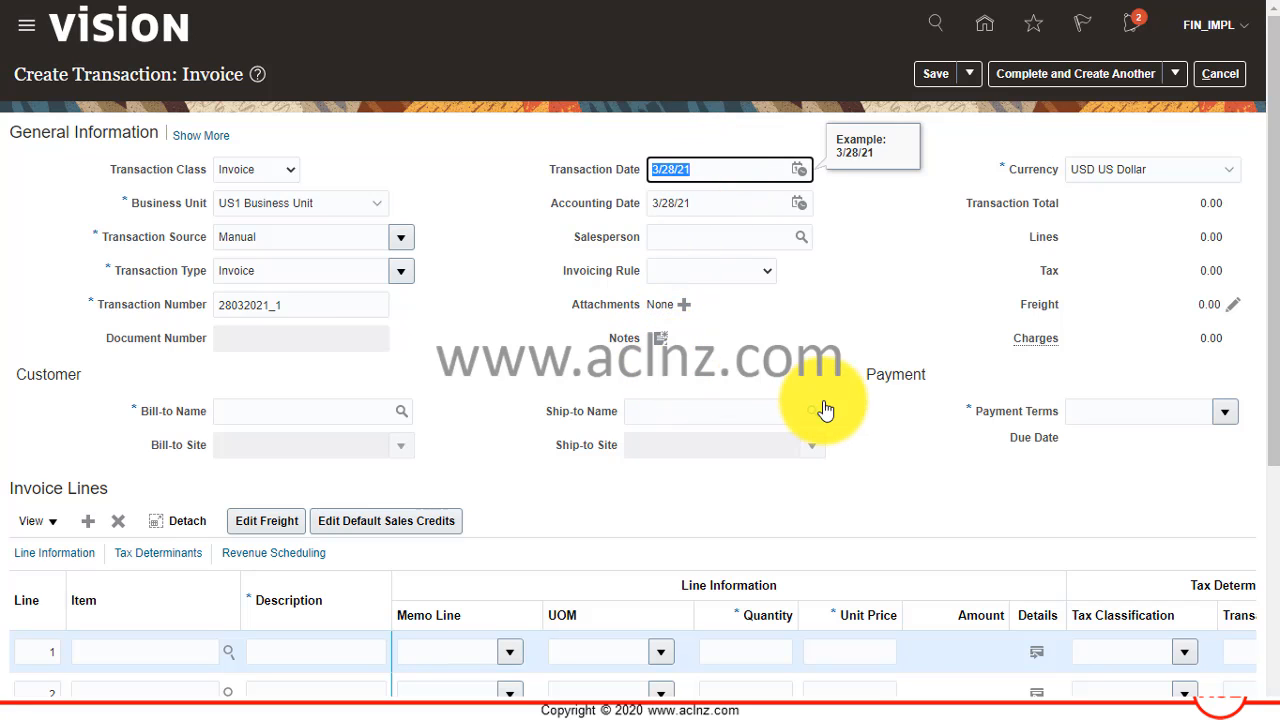
Search for the invoice's bill-to customer by the name Mango, and close the search without selecting a customer.
click(261, 416)
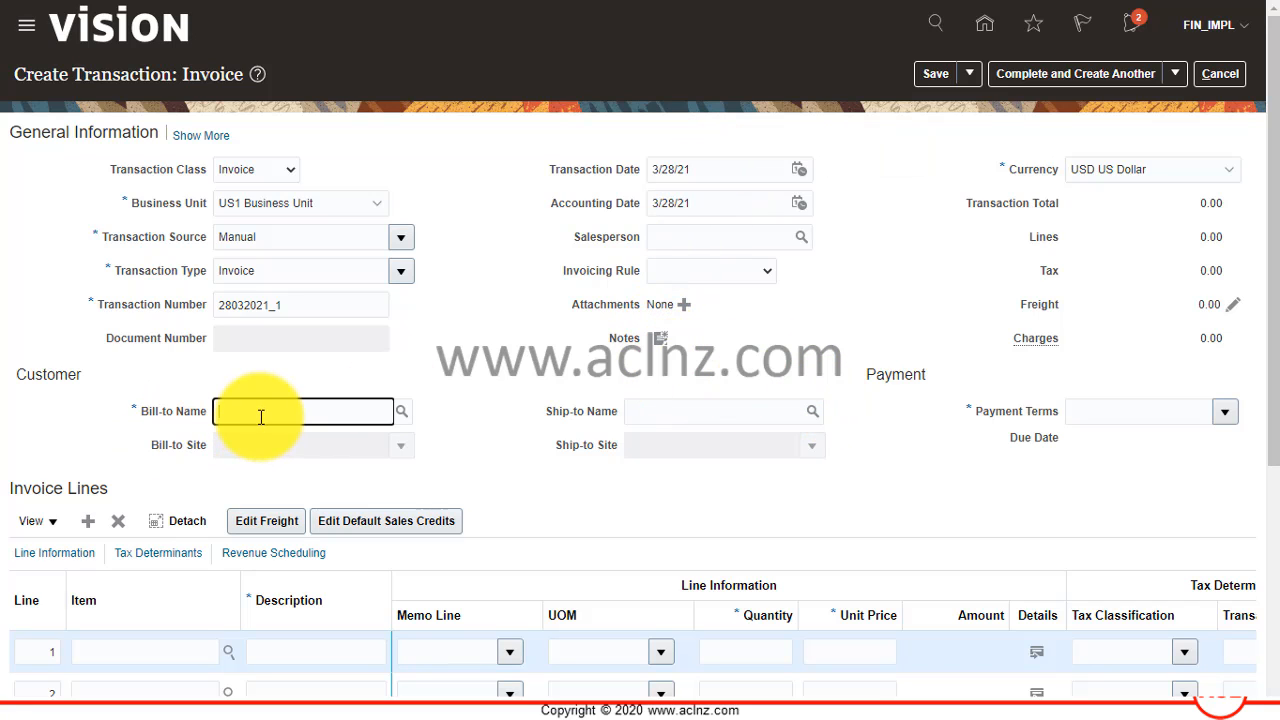
click(399, 414)
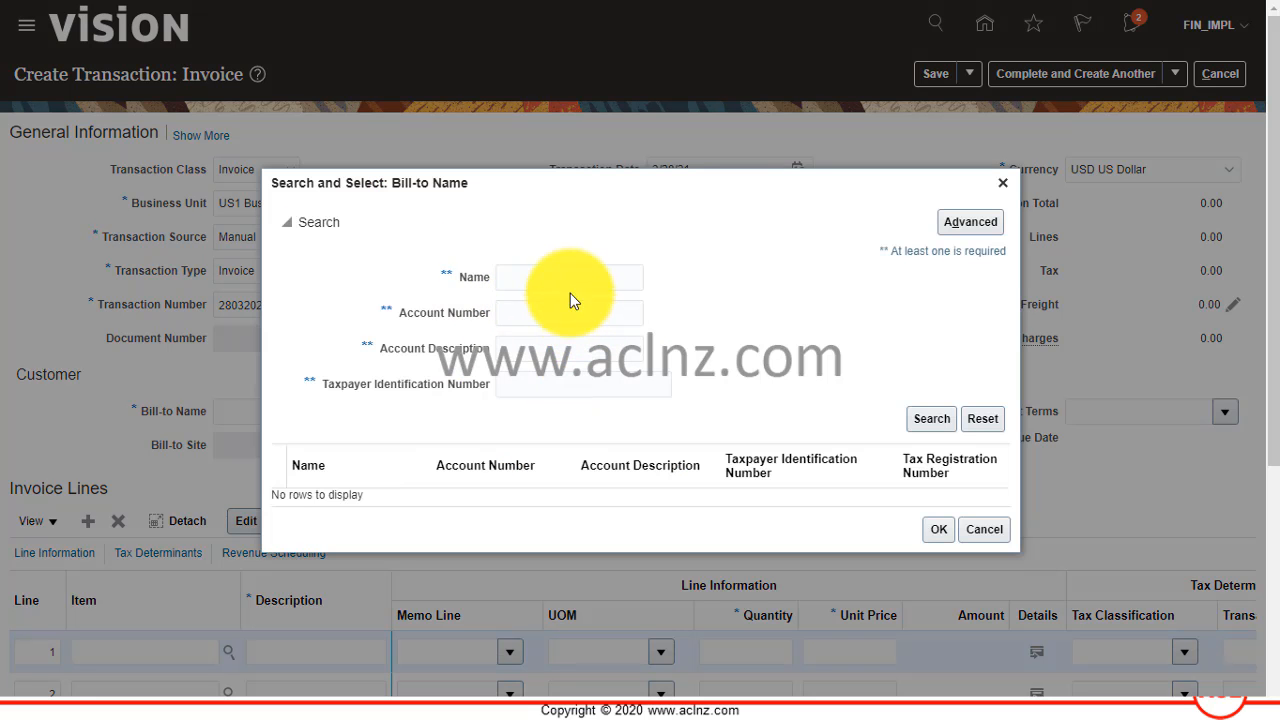
click(573, 280)
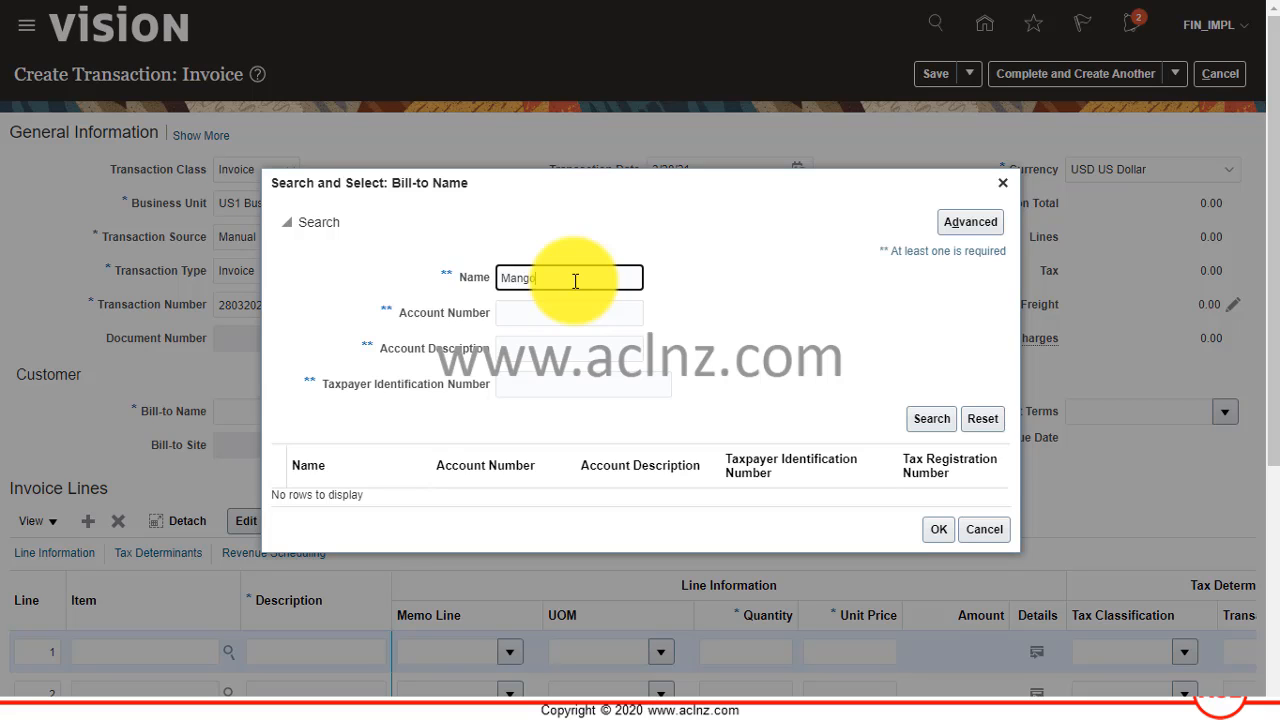
click(925, 418)
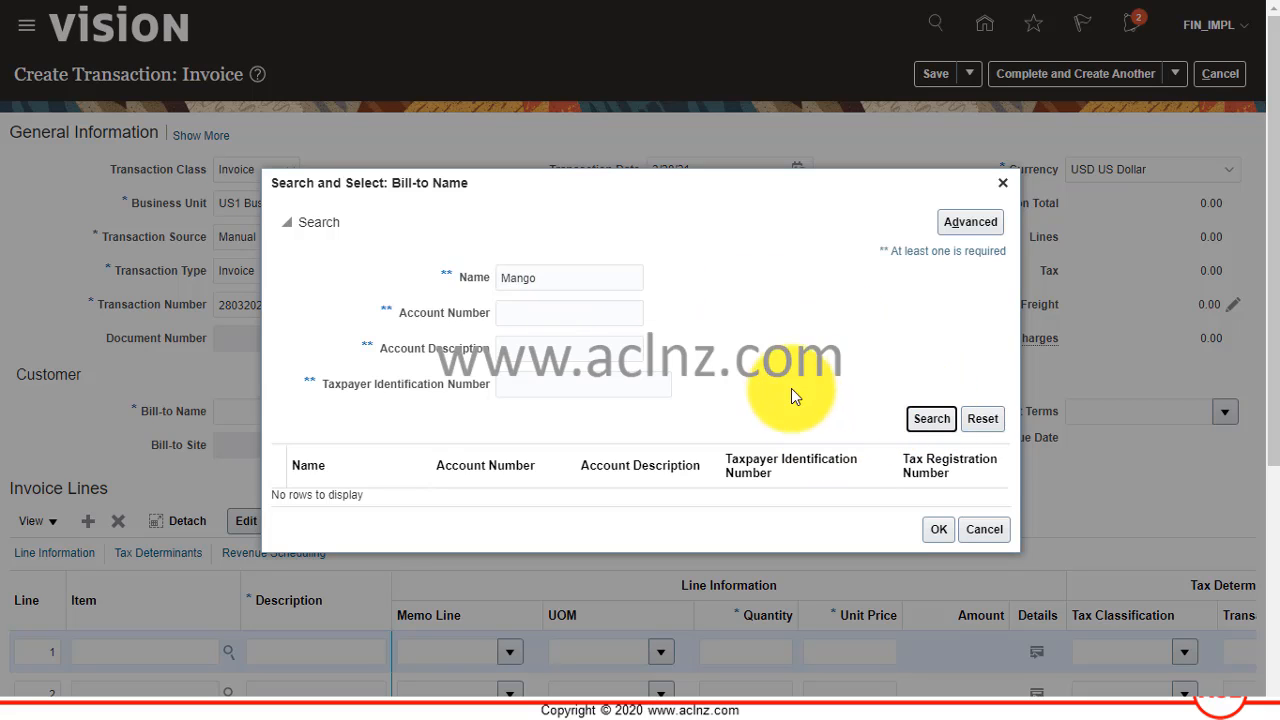
click(928, 420)
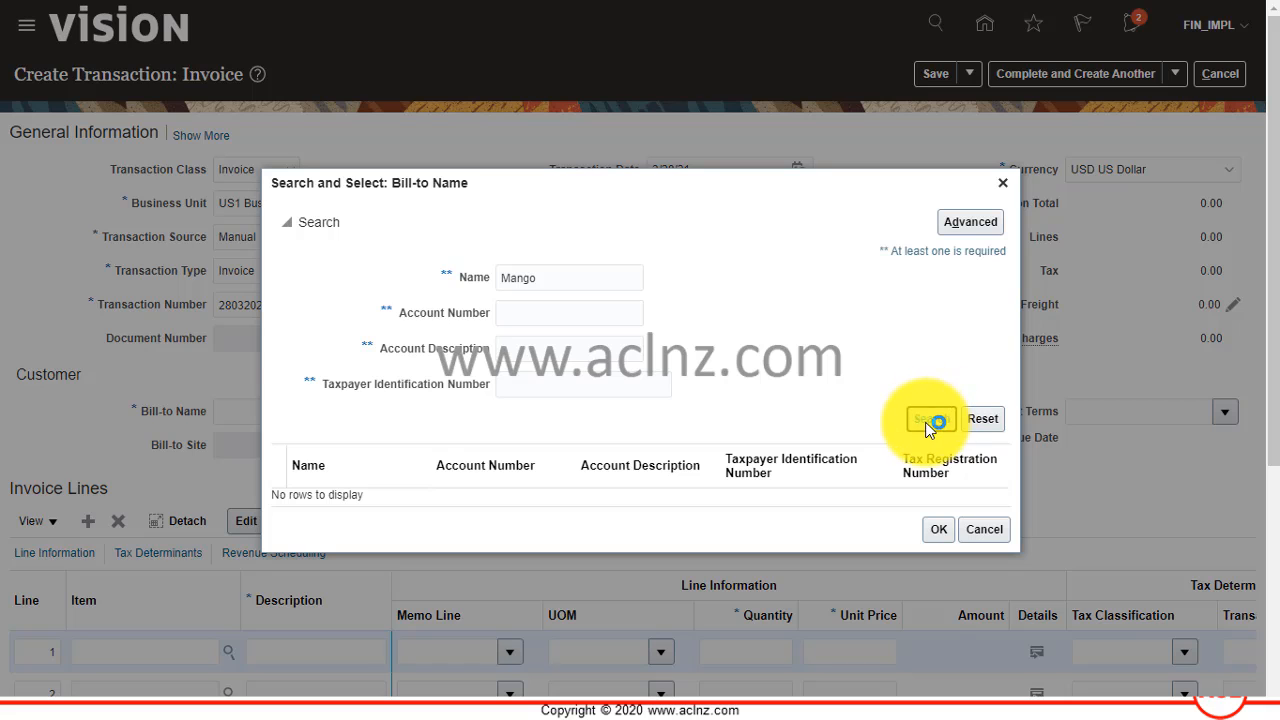
click(986, 531)
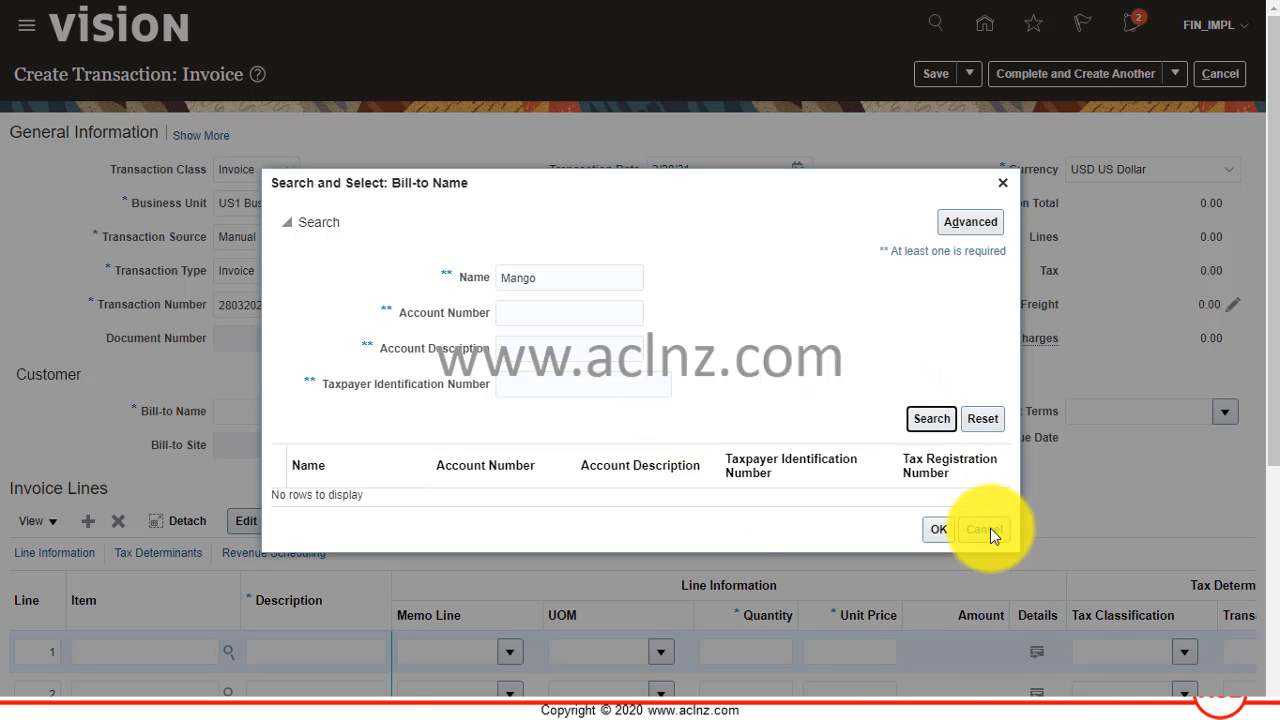
Search for the ship-to customer by the name Mango and set Mango Corporation as the invoice's ship-to name.
click(672, 410)
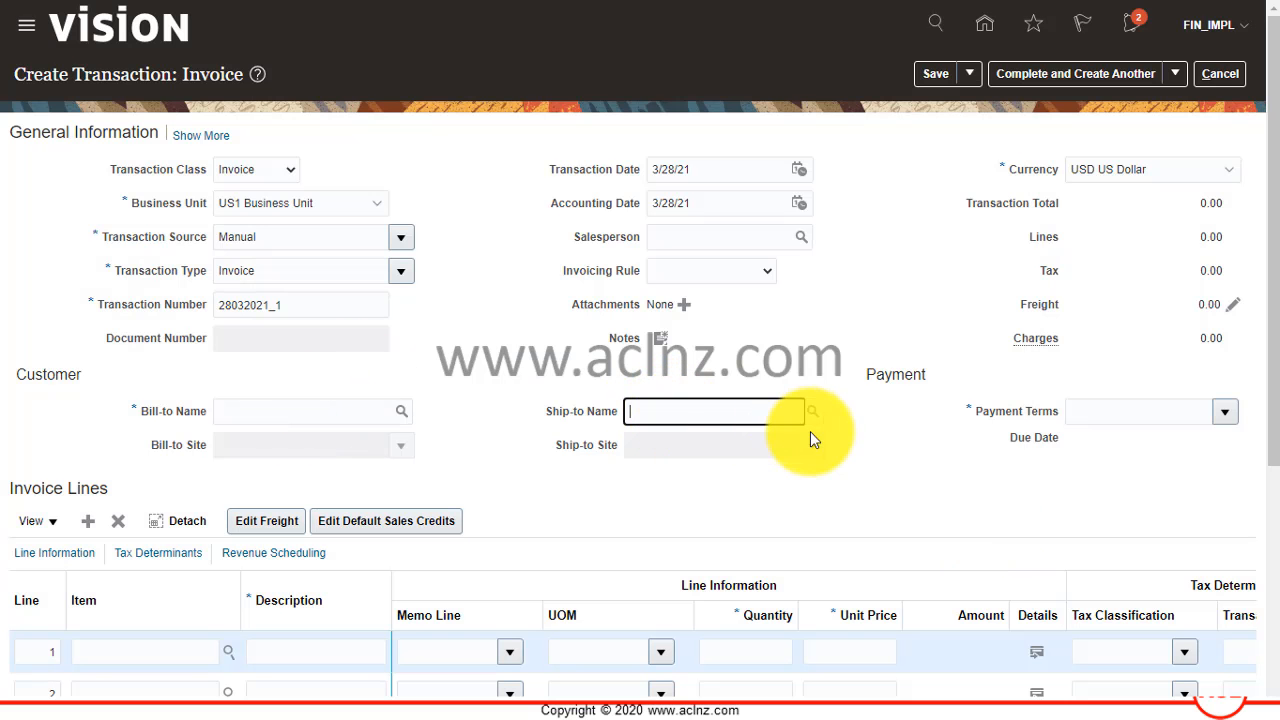
click(811, 413)
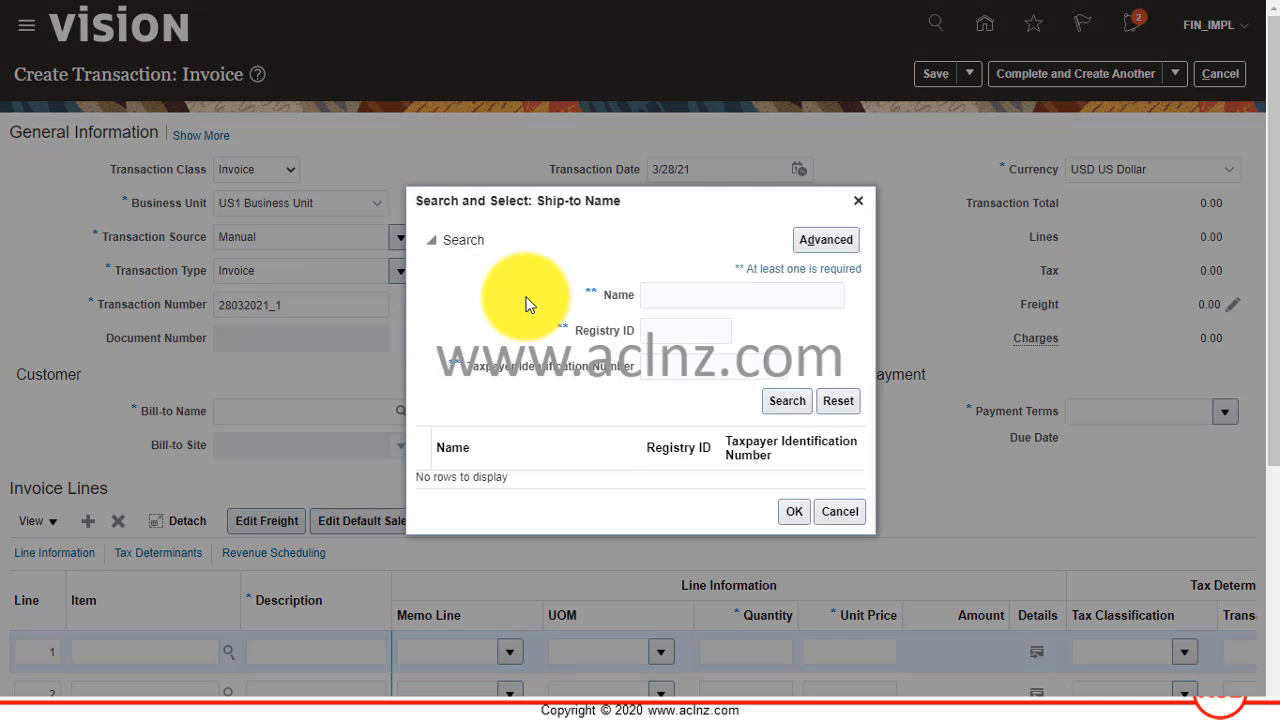
click(669, 295)
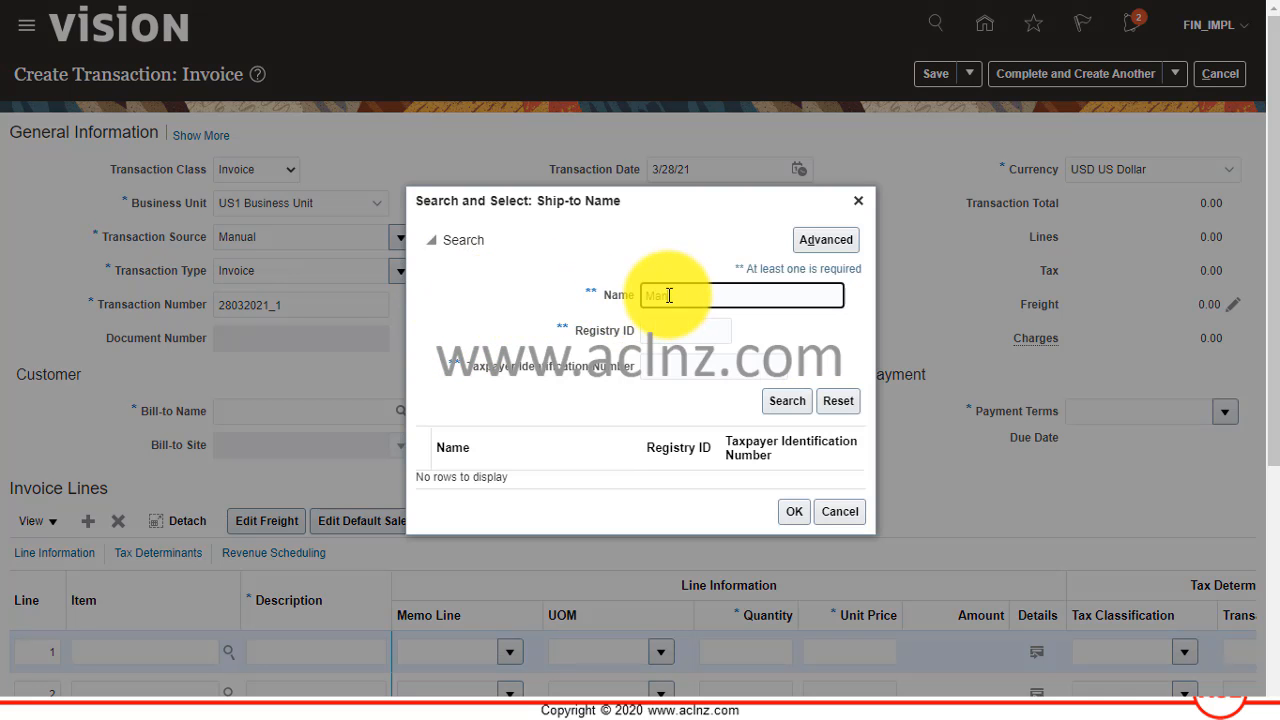
text(Mango)
click(787, 400)
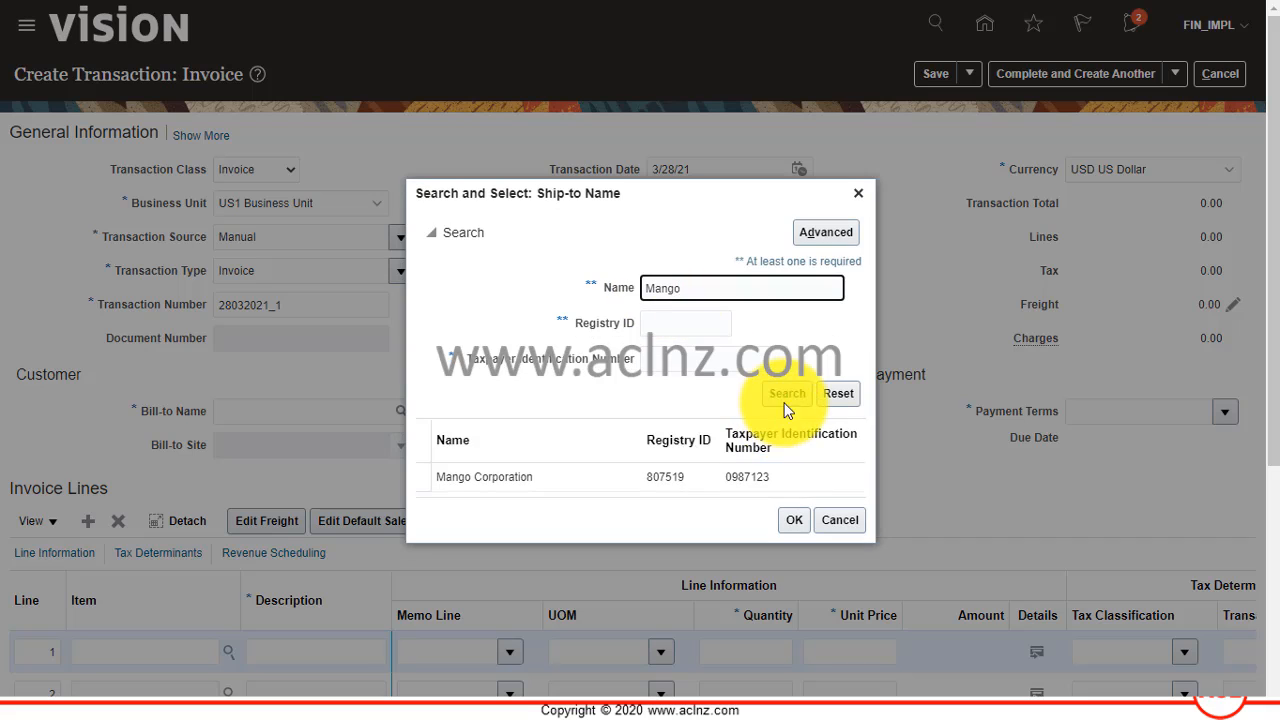
click(569, 478)
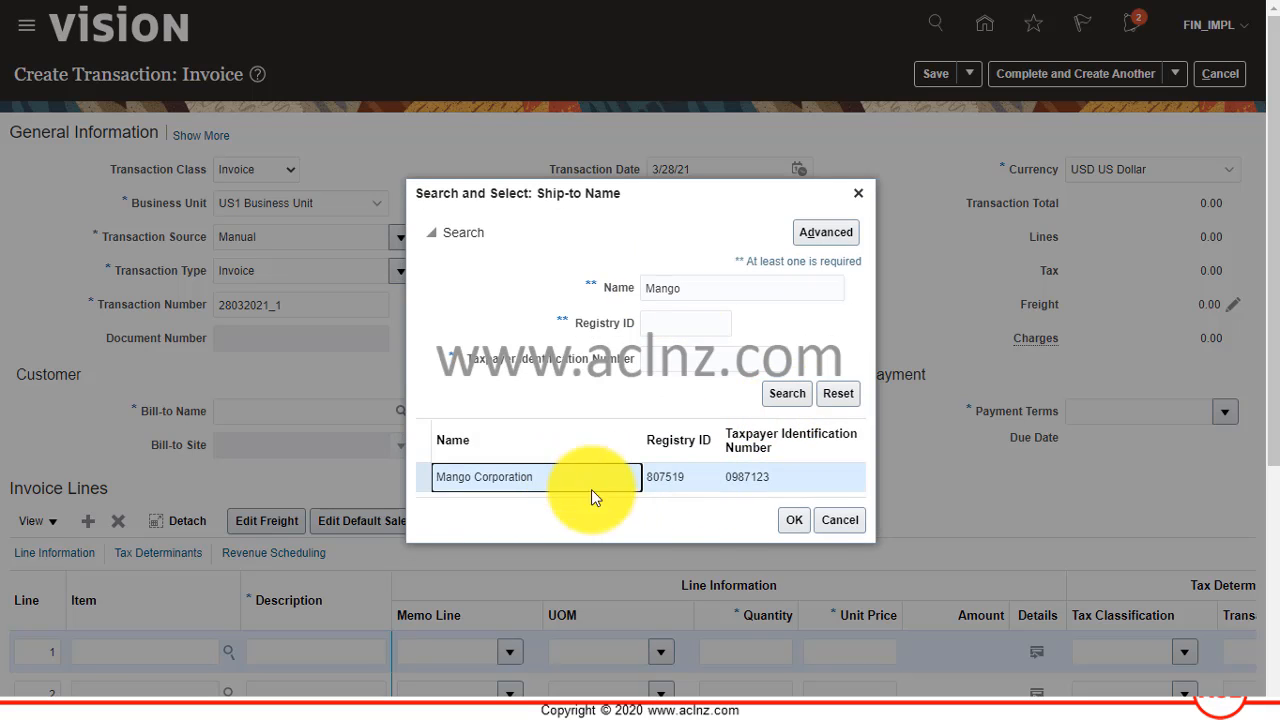
click(795, 524)
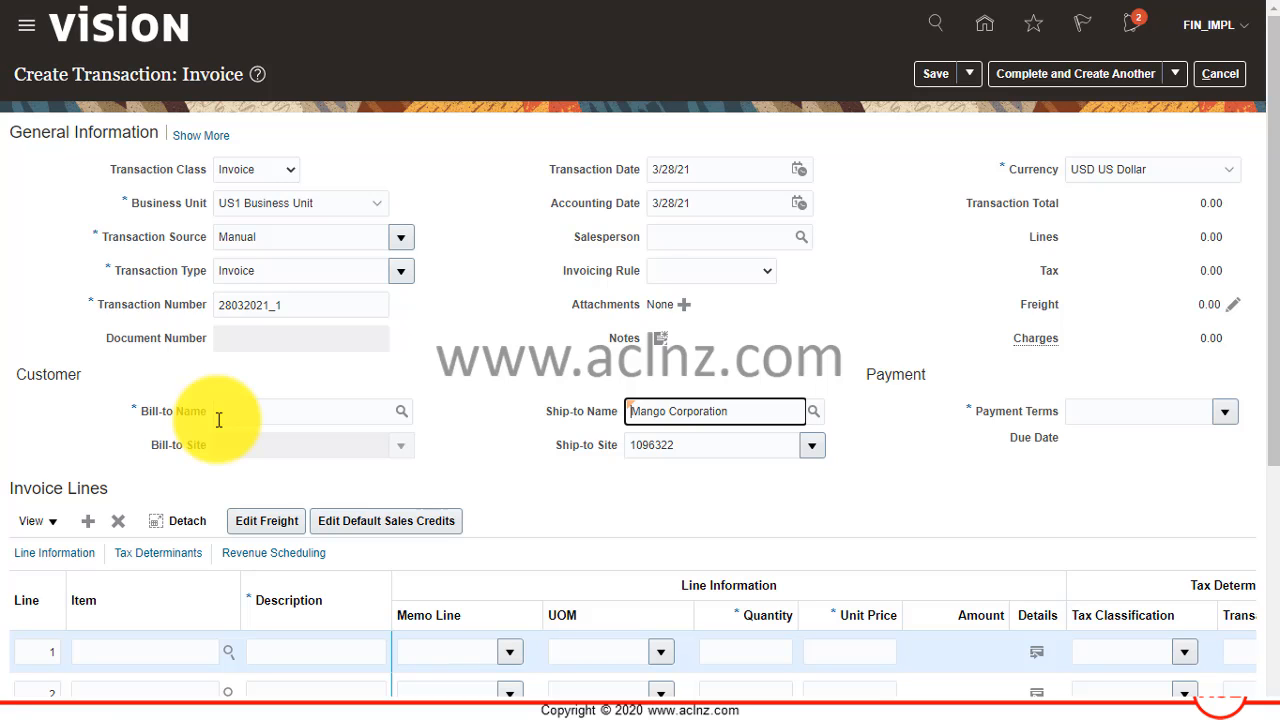
Discard the unsaved invoice and return to the Billing page.
click(256, 418)
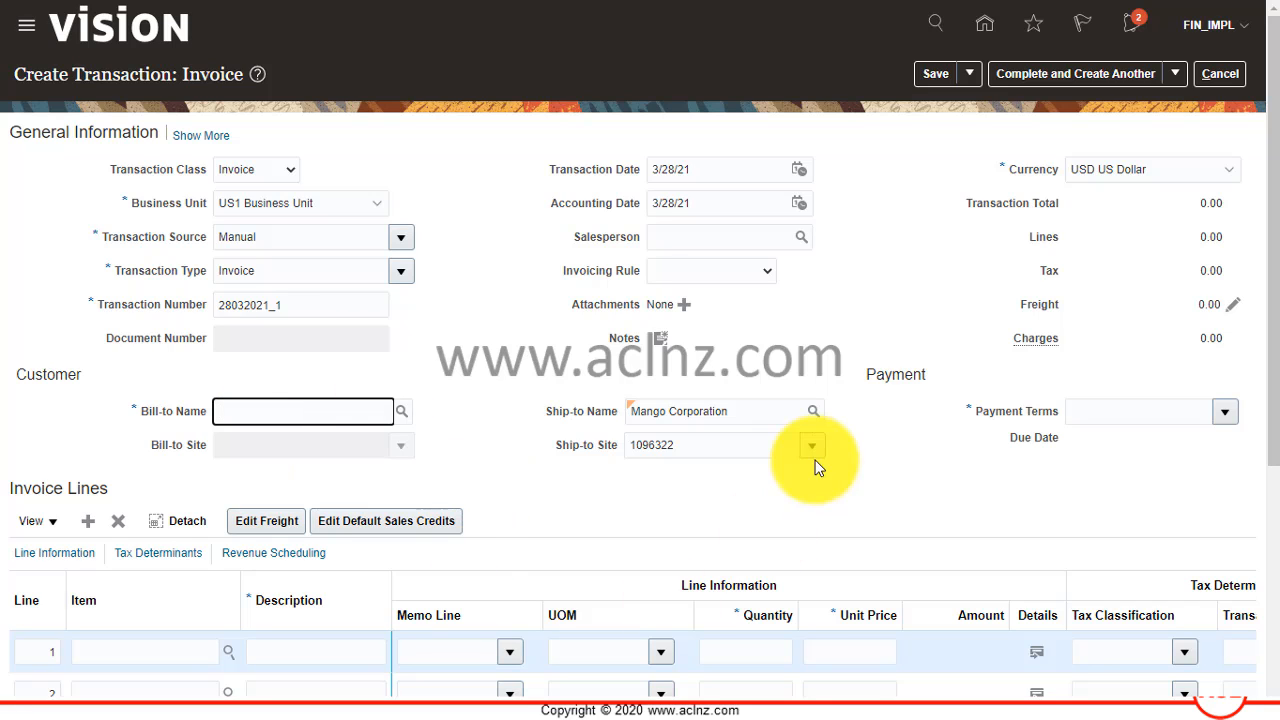
click(1218, 77)
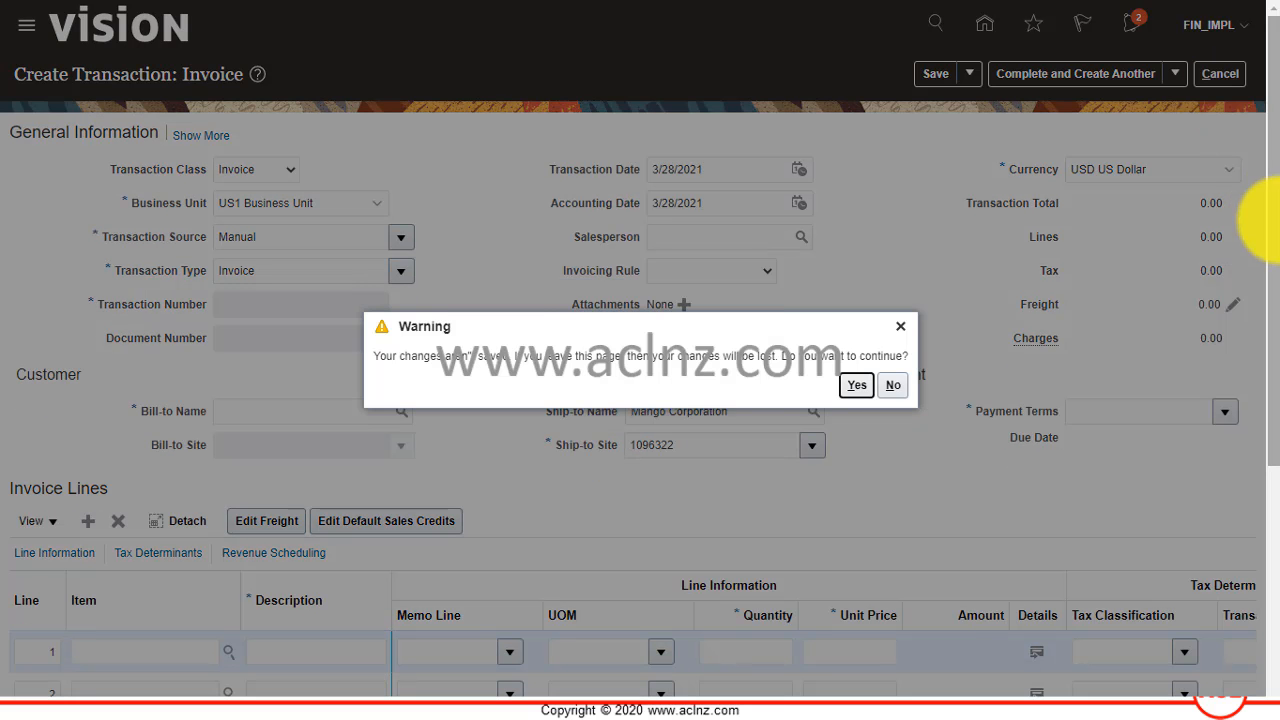
click(858, 387)
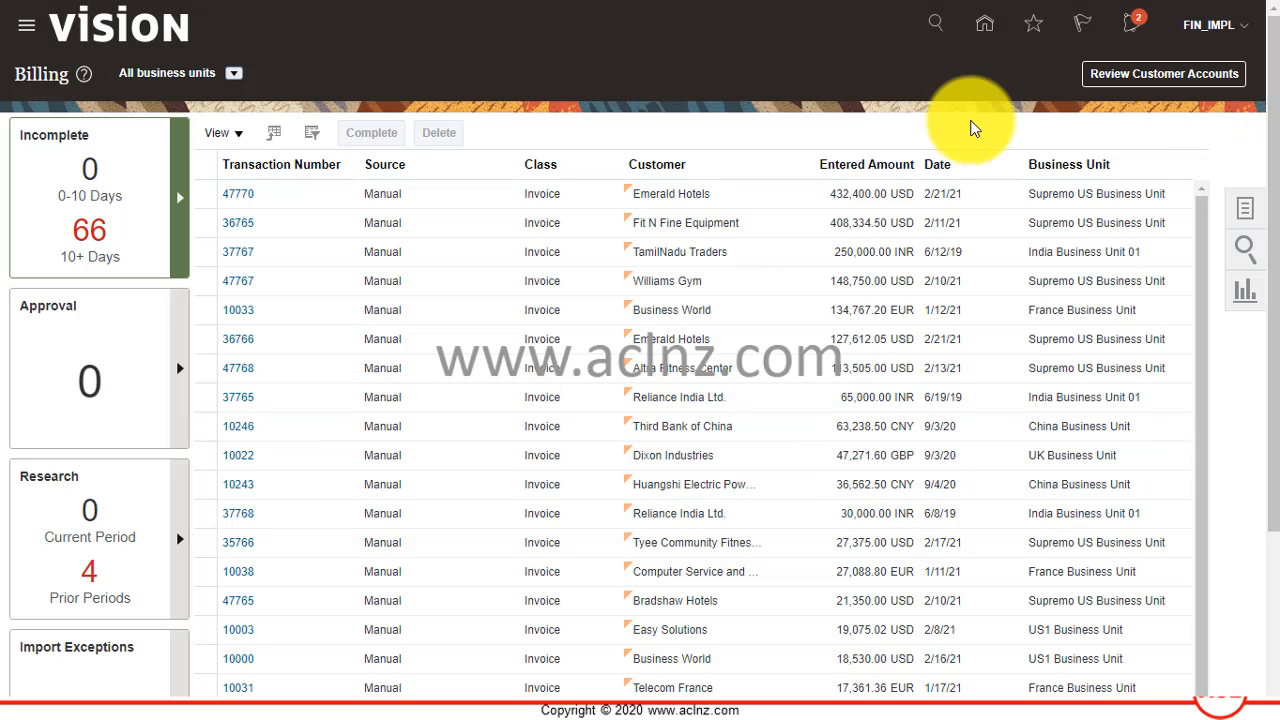
Open customer management from Billing and search for organizations with the name Mango.
click(1245, 212)
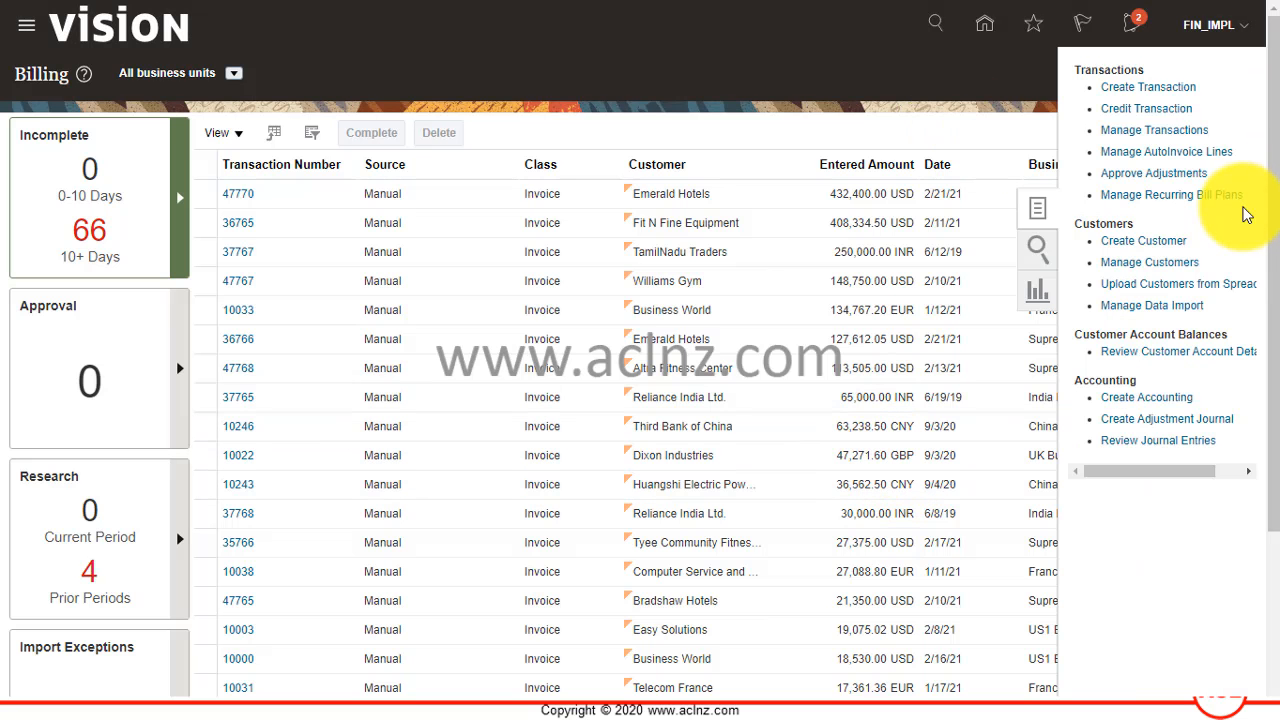
click(1146, 262)
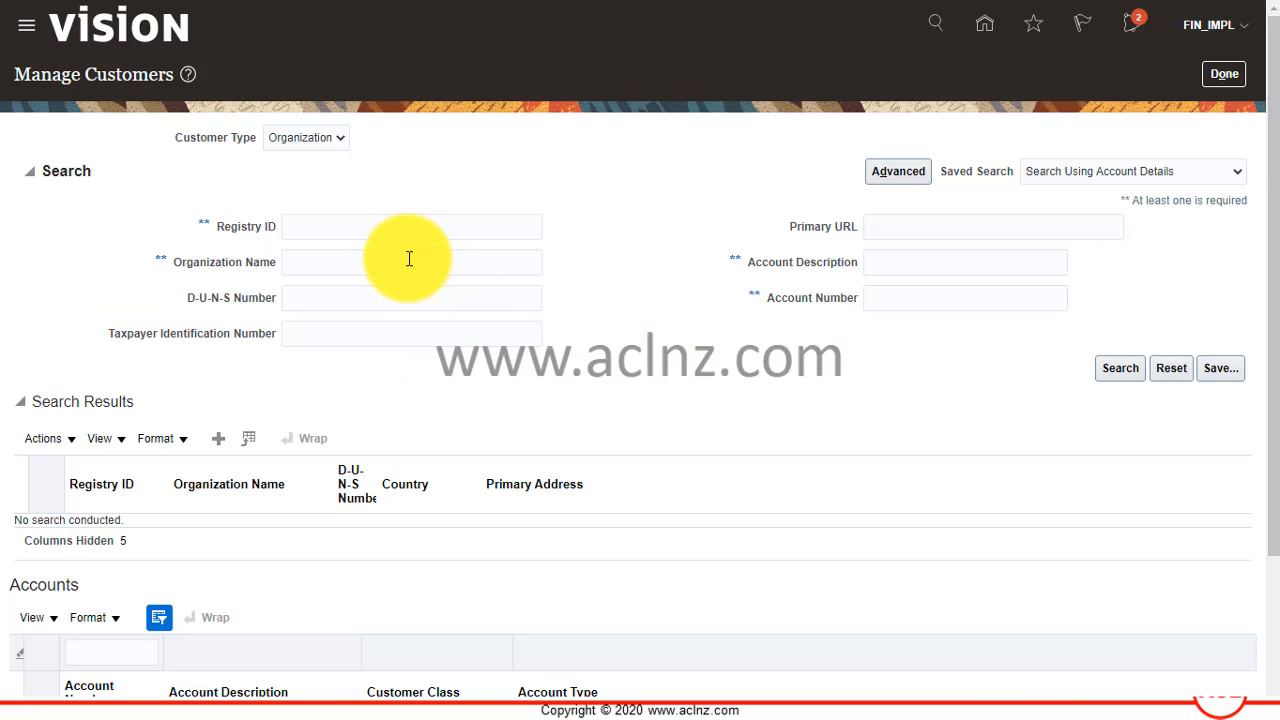
click(410, 259)
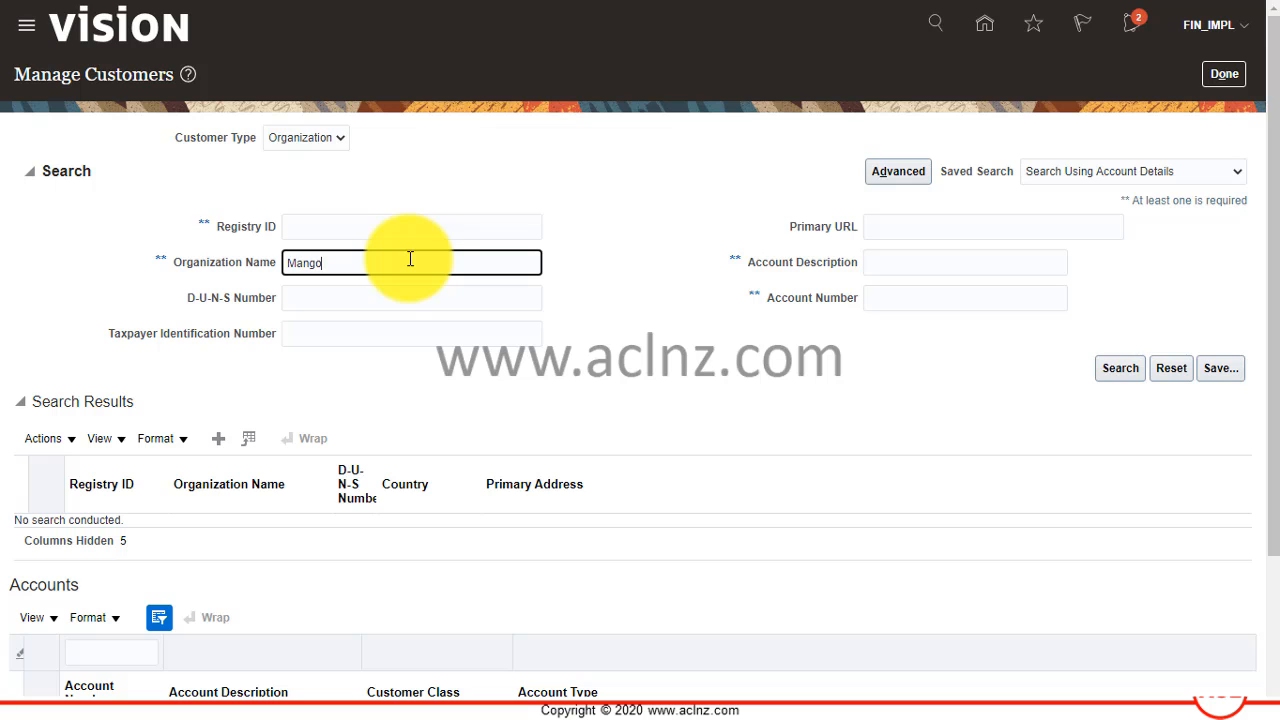
text(Mango)
click(1120, 368)
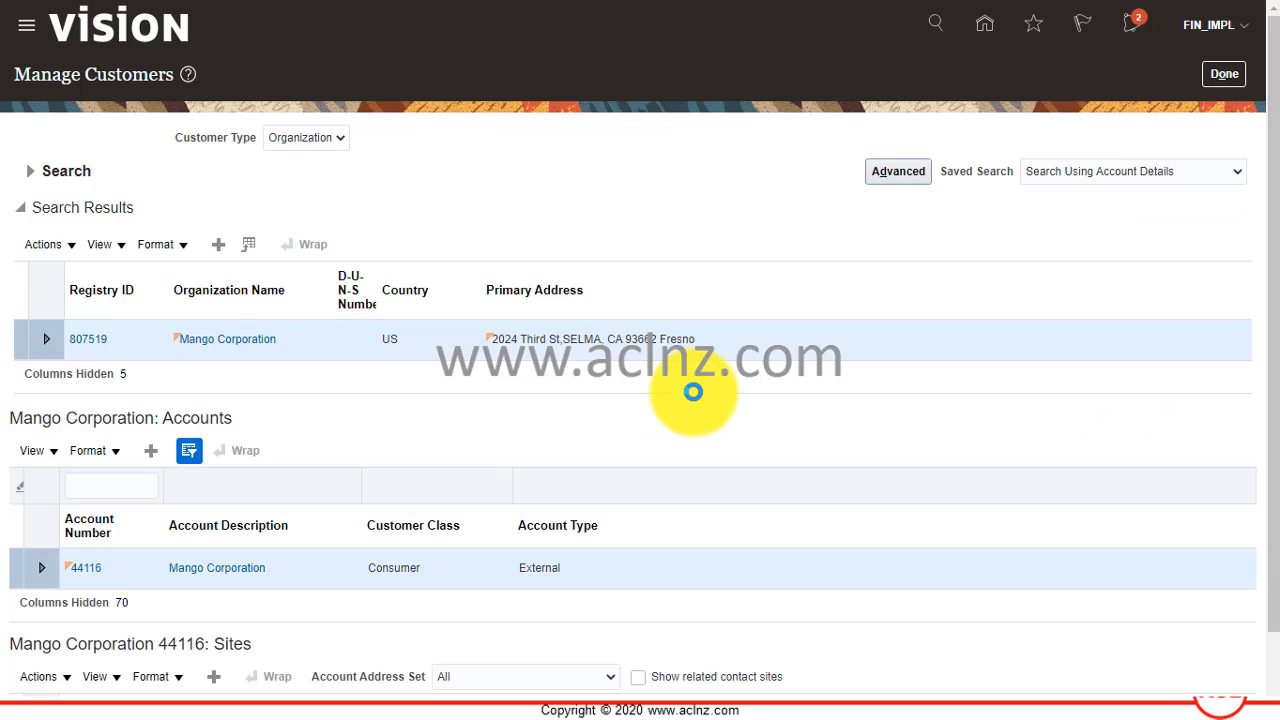
scroll(290, 437, down, 1)
scroll(292, 438, down, 1)
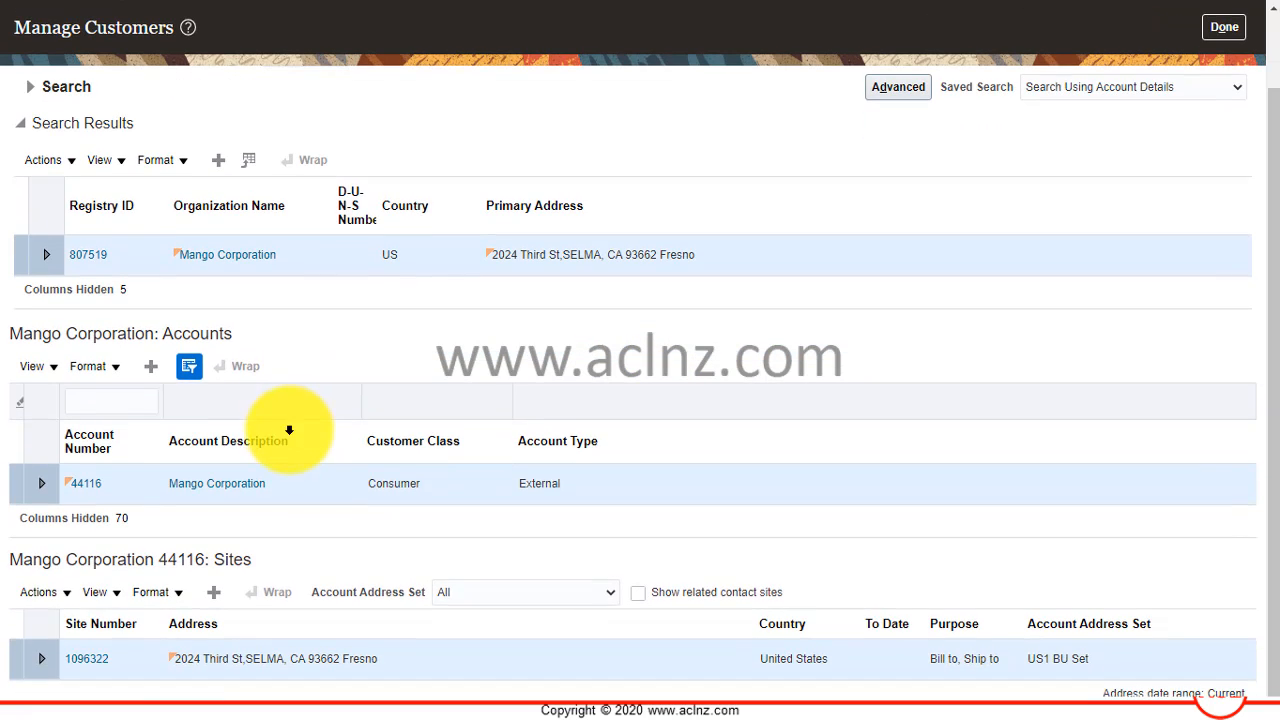
click(90, 657)
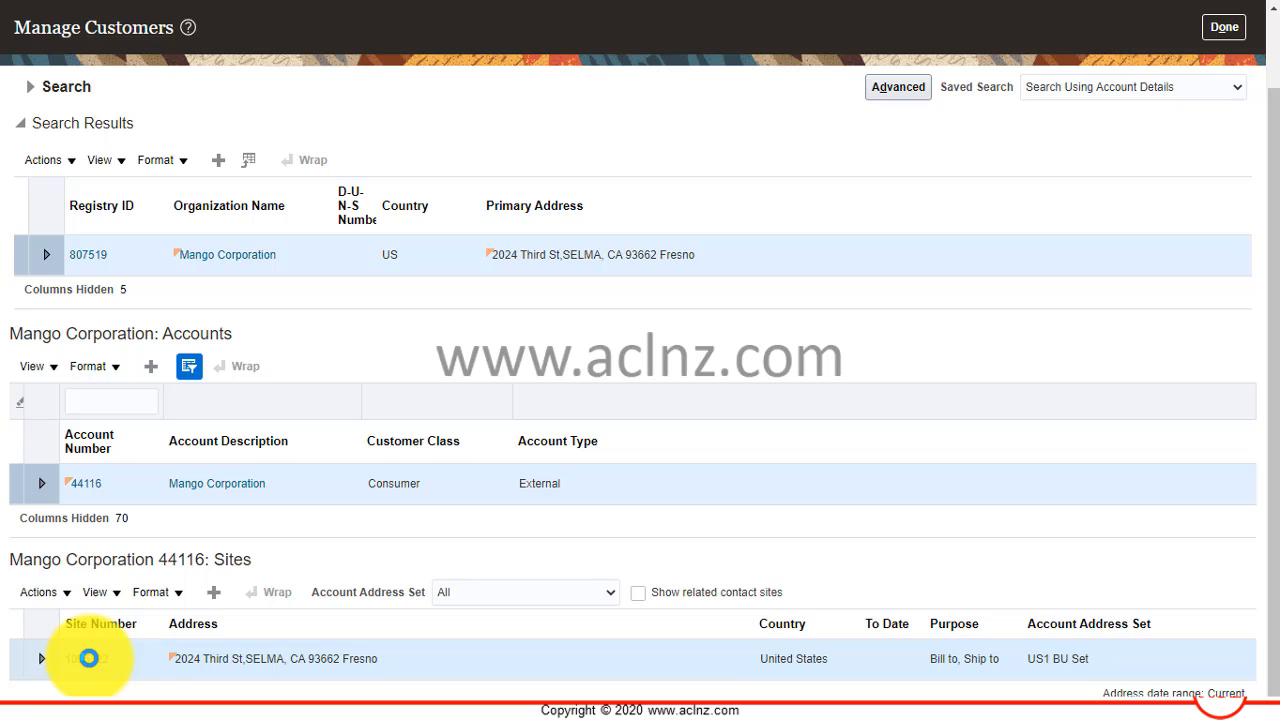
click(88, 658)
scroll(340, 445, down, 6)
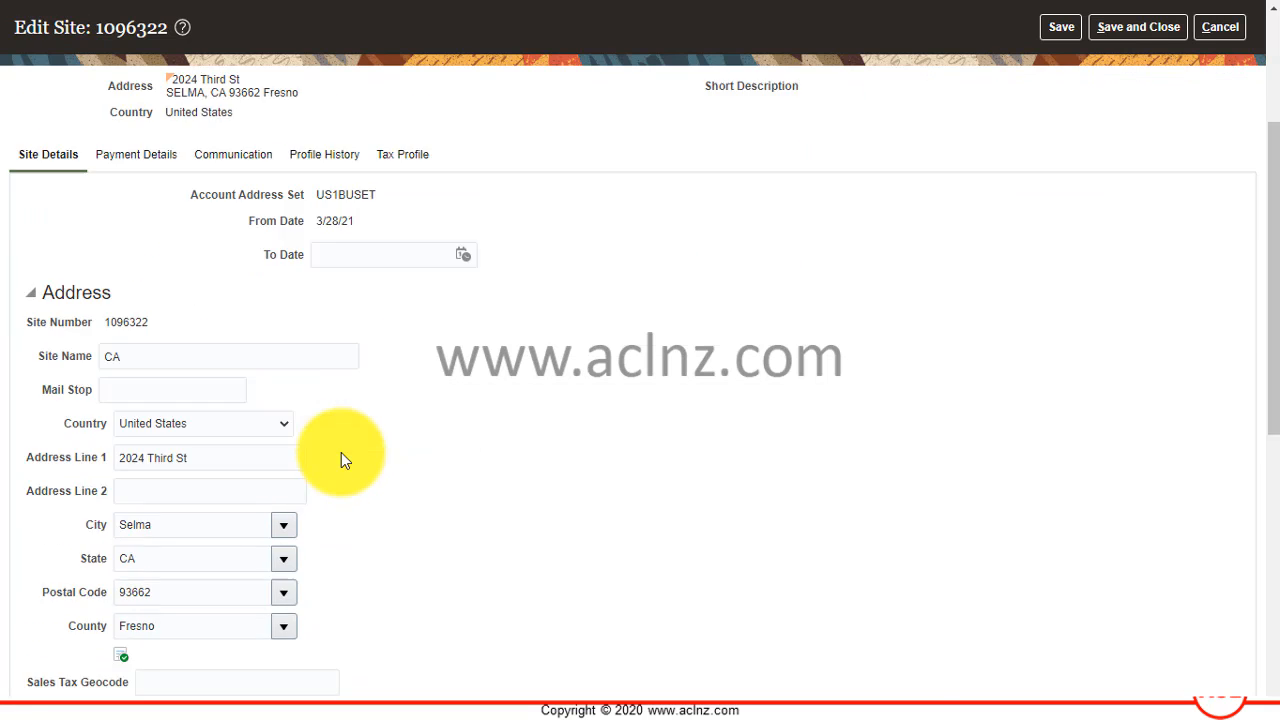
scroll(341, 456, down, 2)
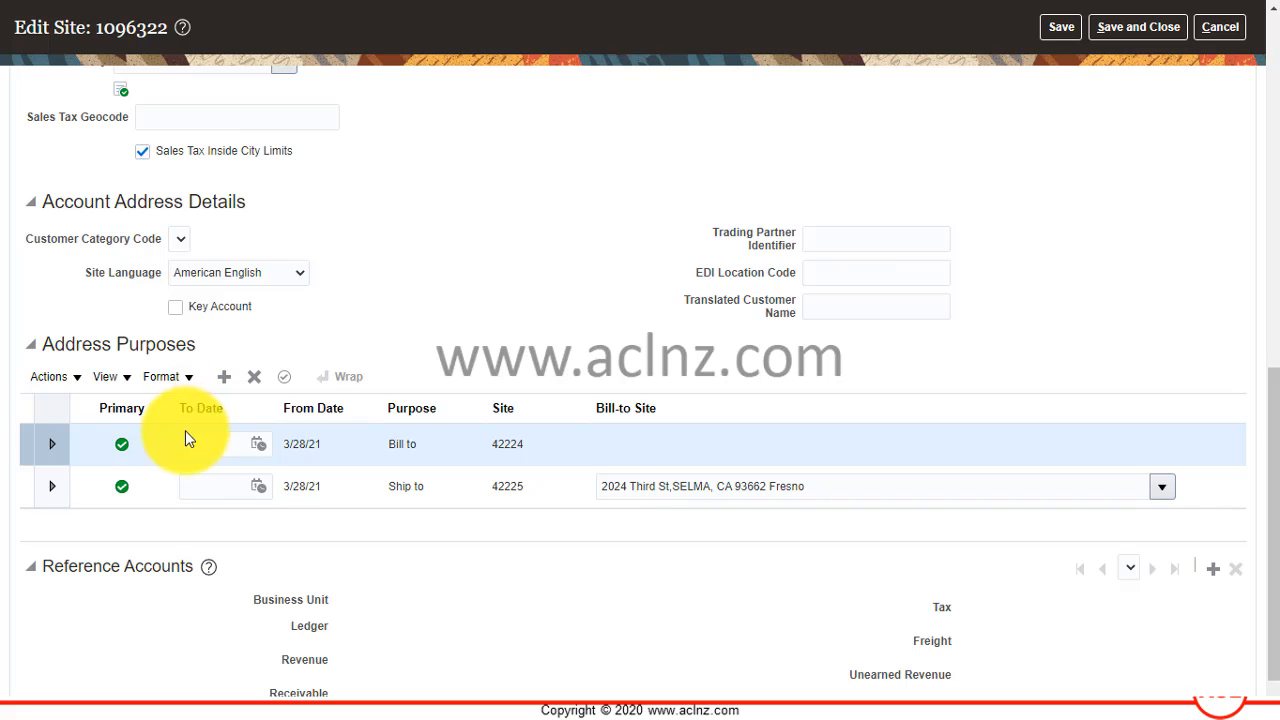
scroll(152, 451, down, 1)
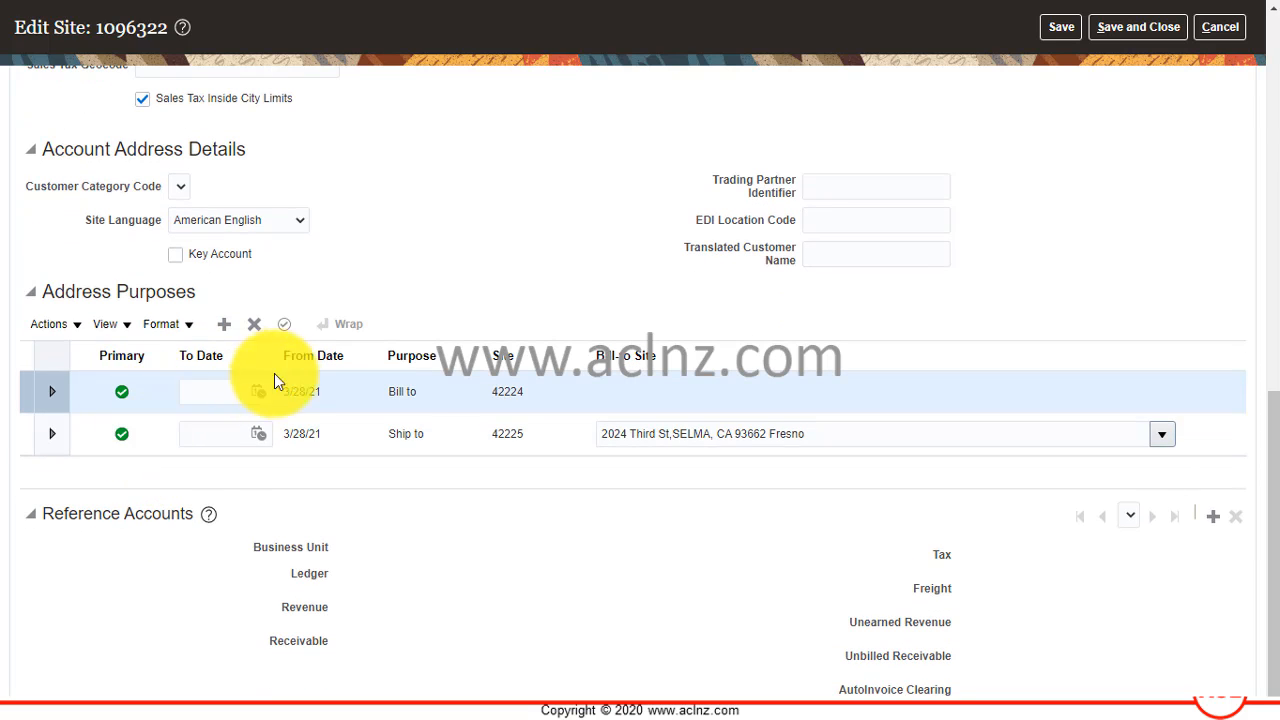
Examine the account address set assigned to Mango Corporation's site in its site details.
scroll(290, 382, up, 5)
scroll(302, 387, up, 7)
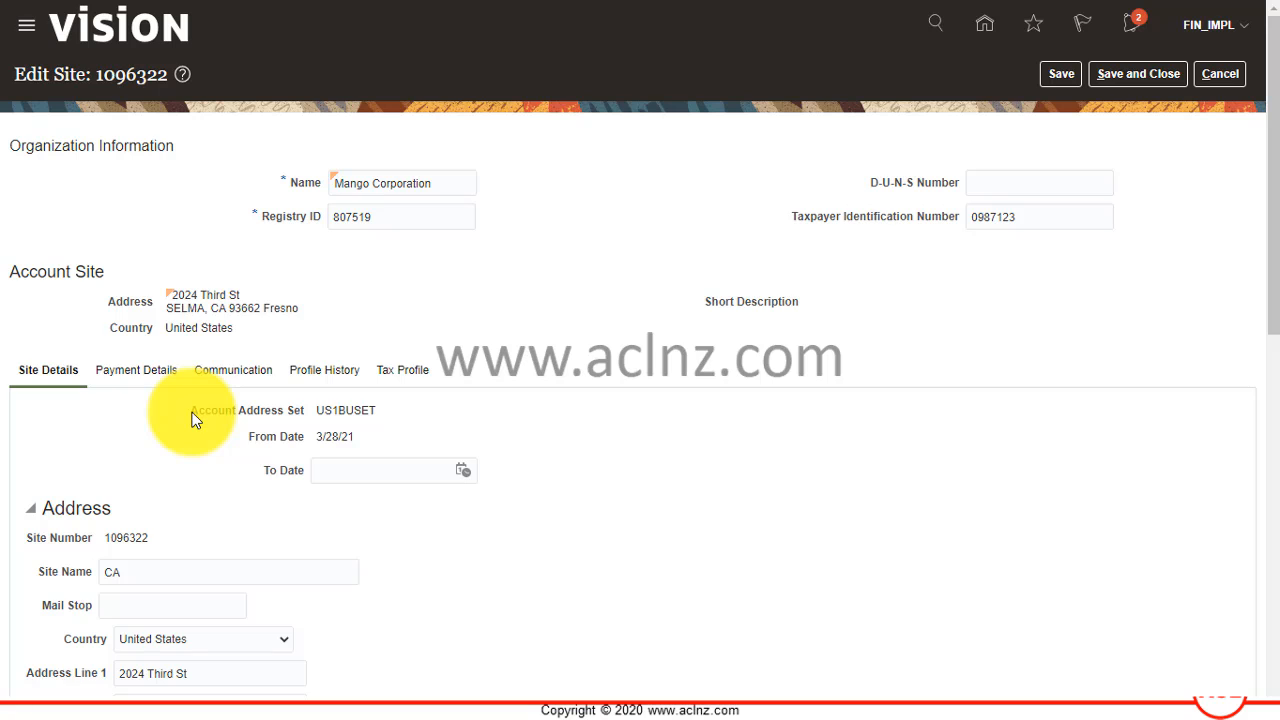
drag(195, 420, 297, 418)
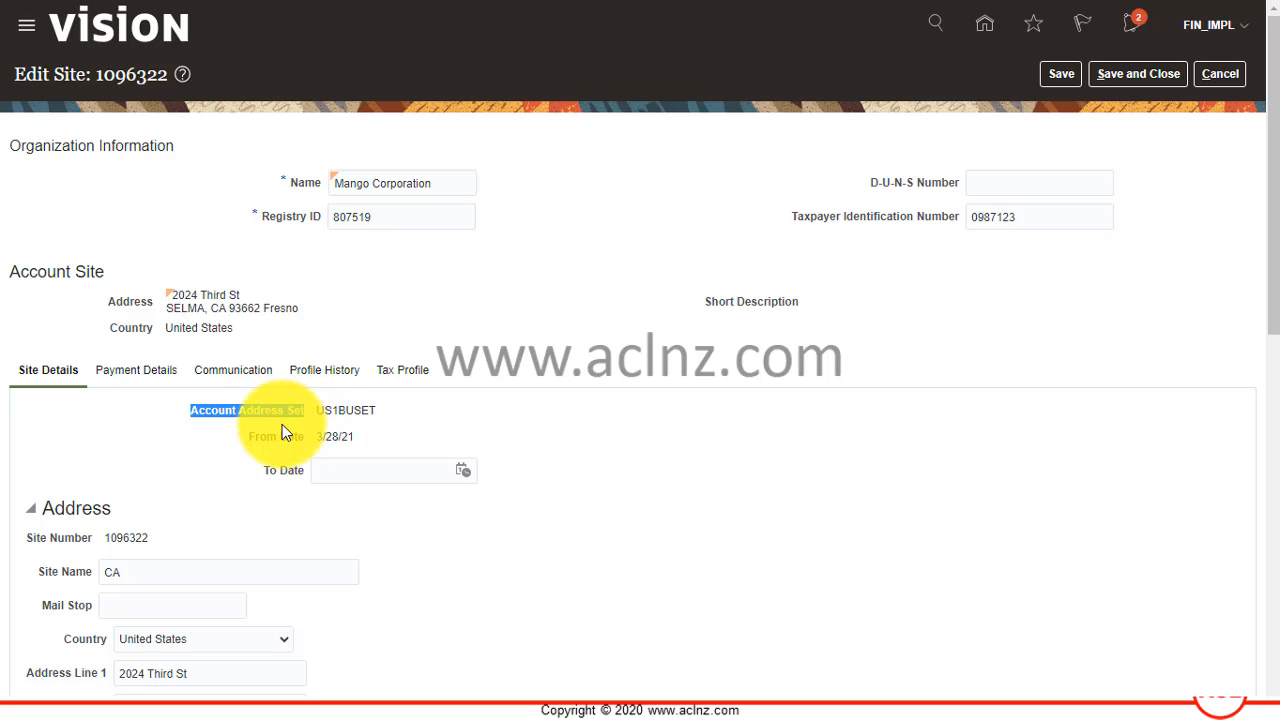
click(322, 410)
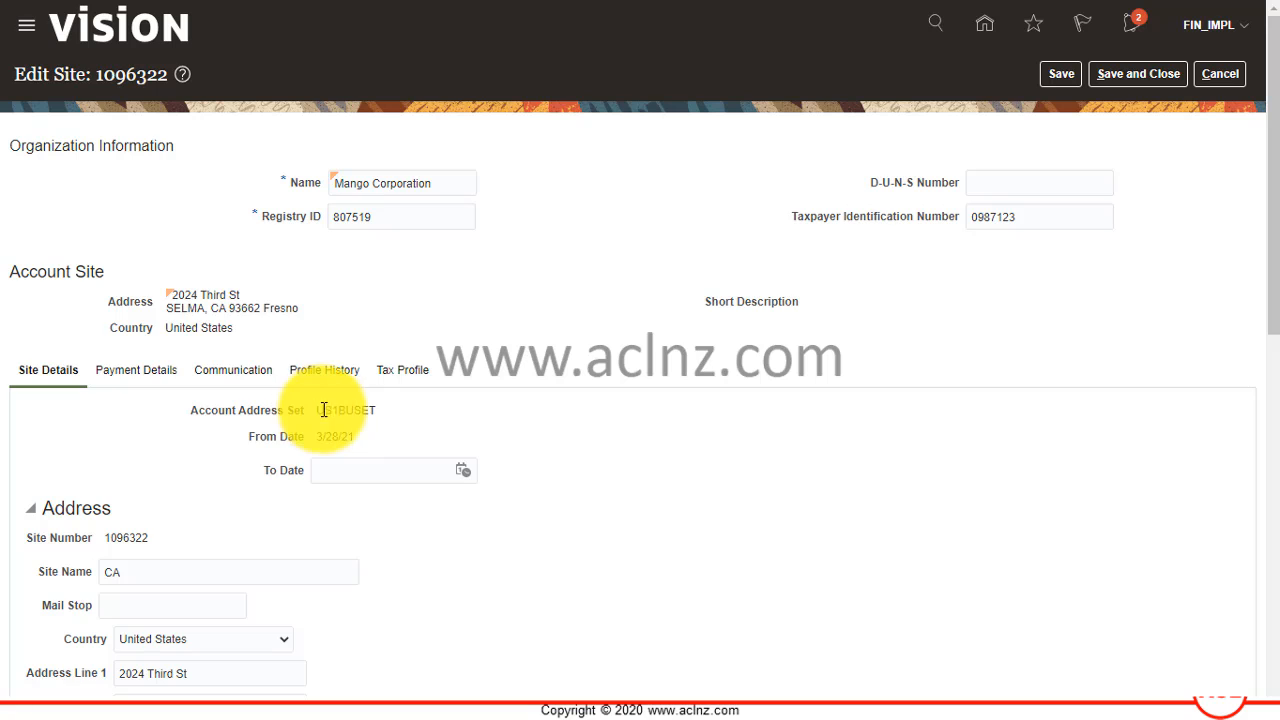
drag(318, 410, 380, 412)
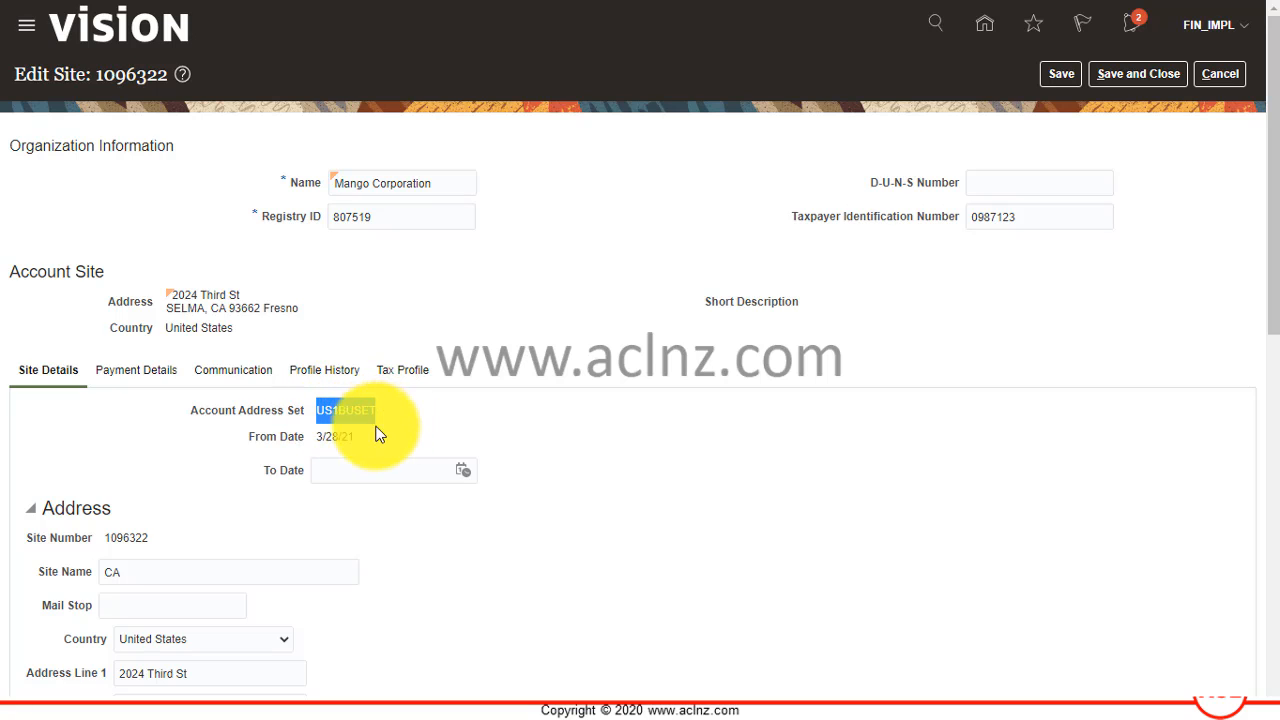
click(255, 413)
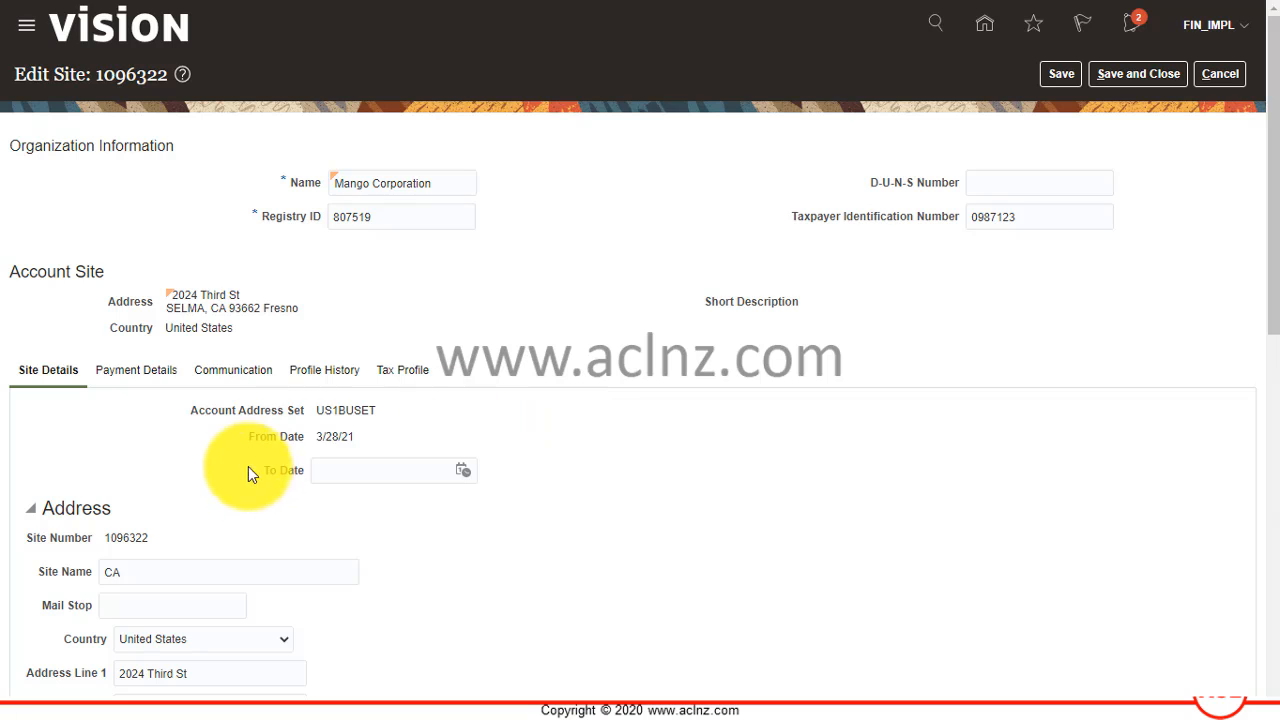
drag(190, 411, 394, 409)
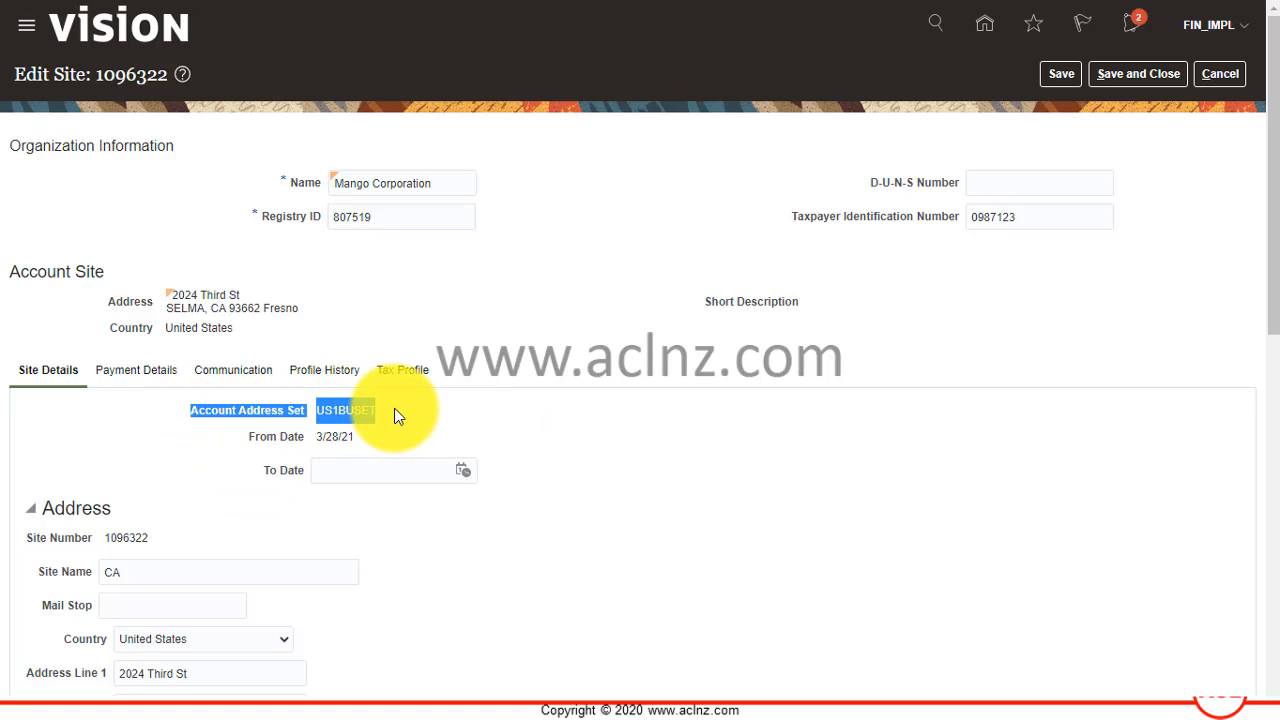
click(397, 408)
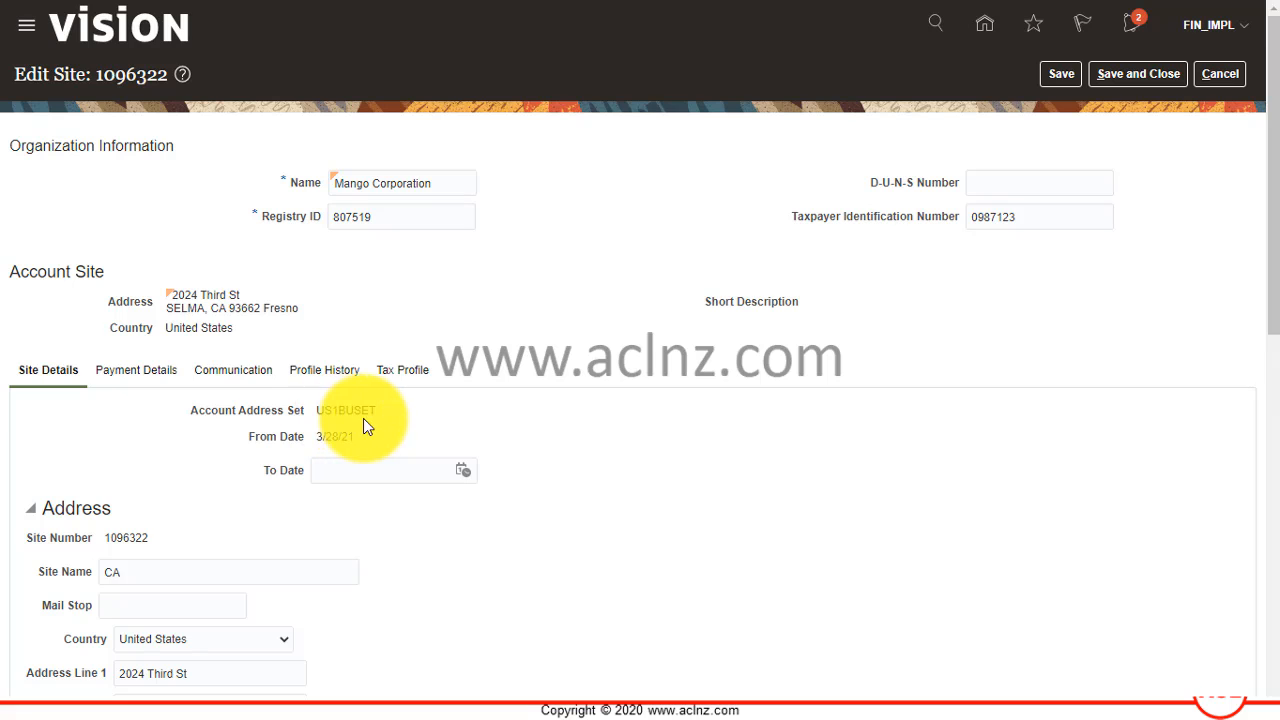
Leave the site without saving, check its account address set among the customer's sites, and return to Billing.
click(1220, 74)
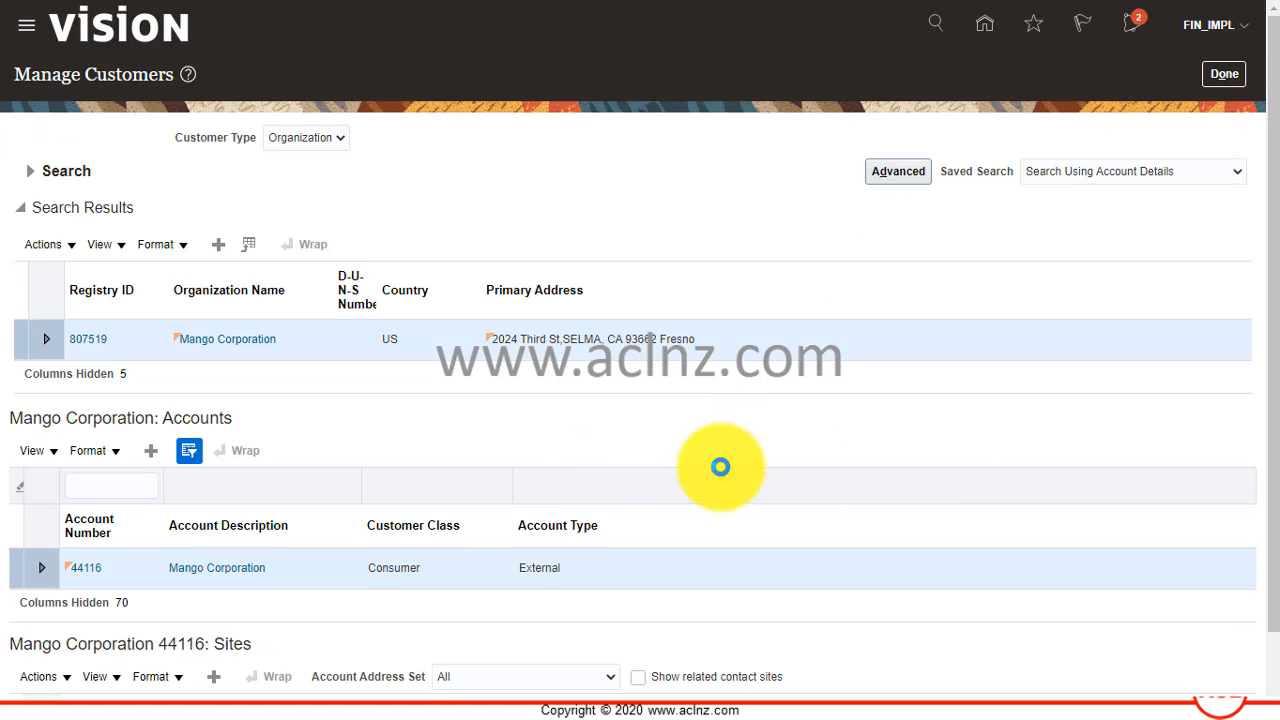
scroll(930, 465, down, 2)
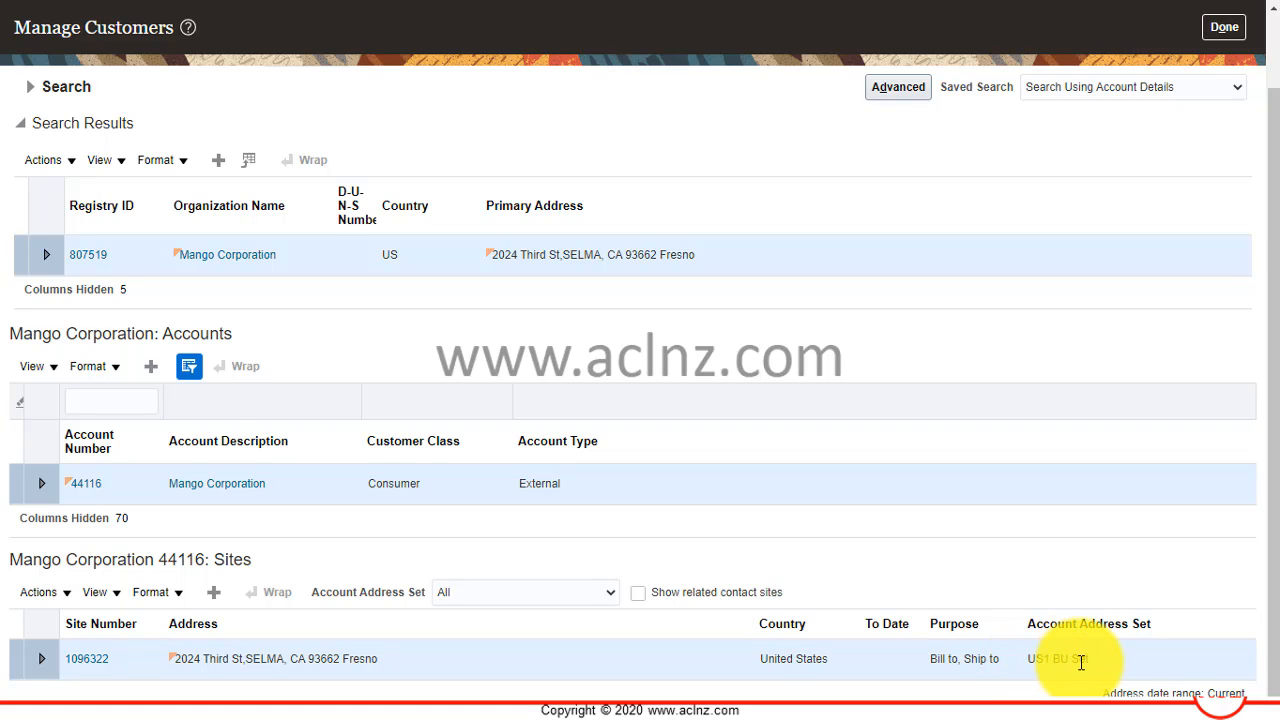
scroll(892, 490, up, 2)
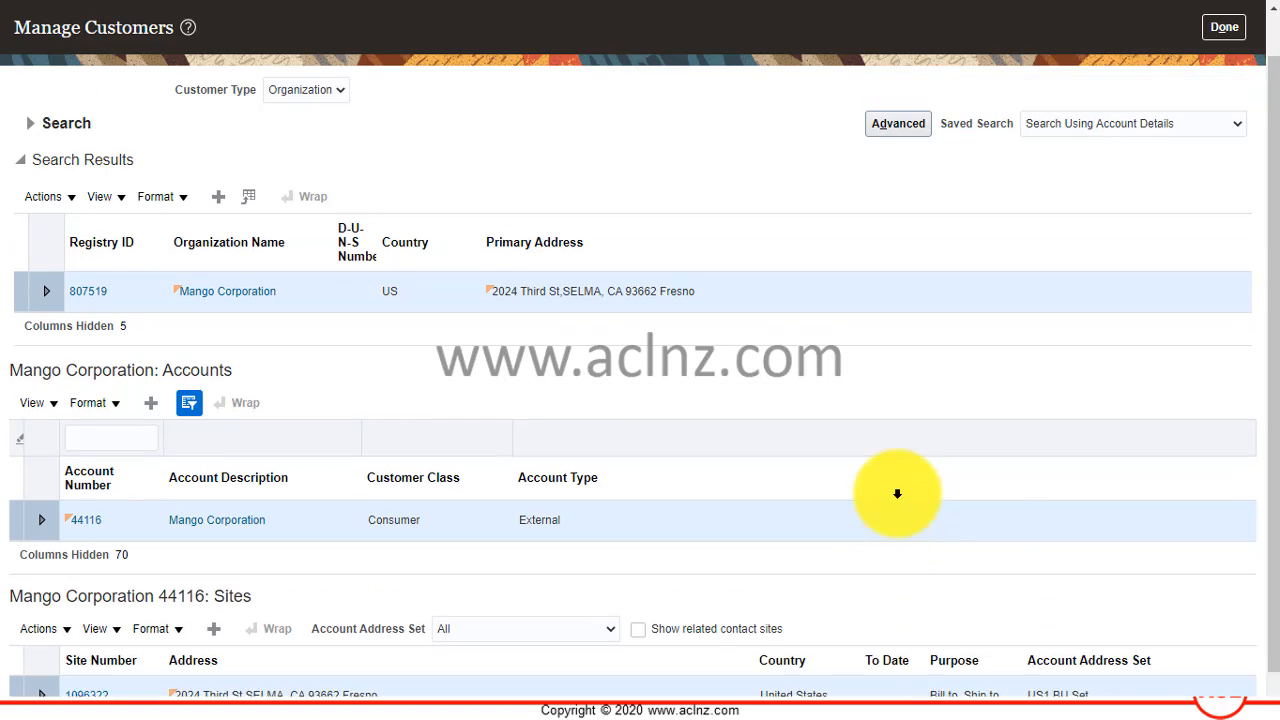
scroll(906, 505, down, 2)
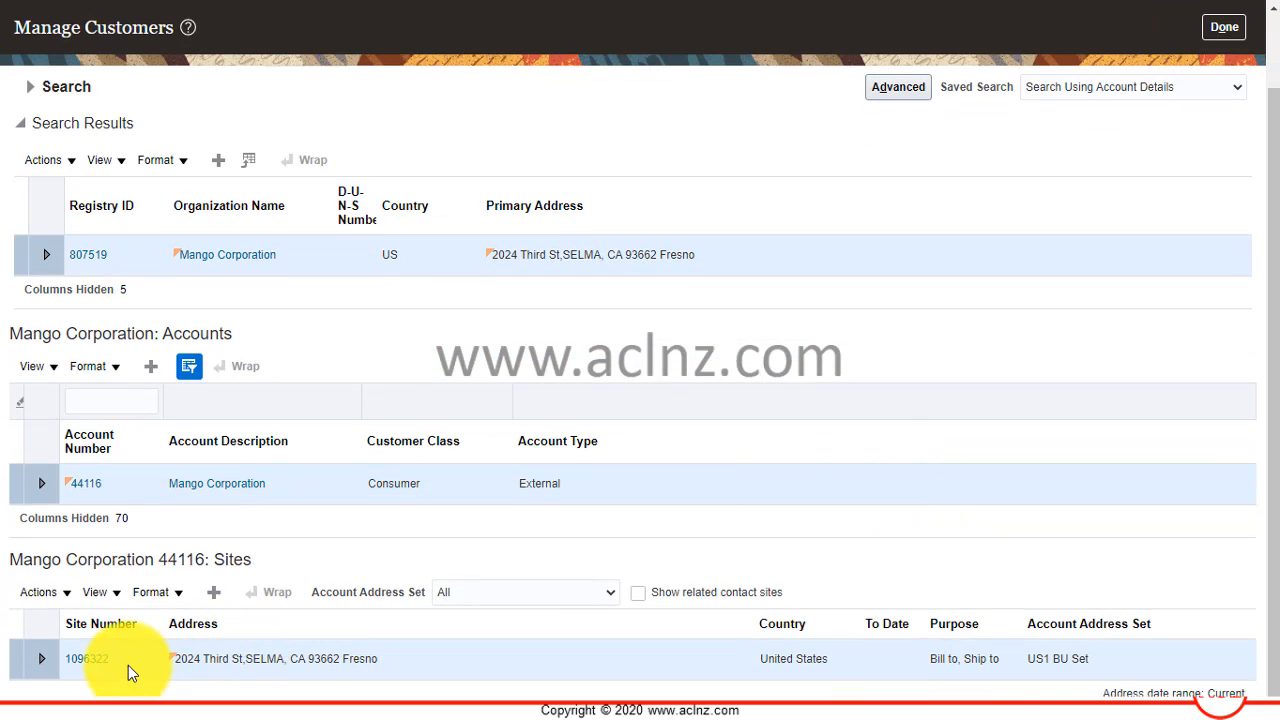
click(1224, 30)
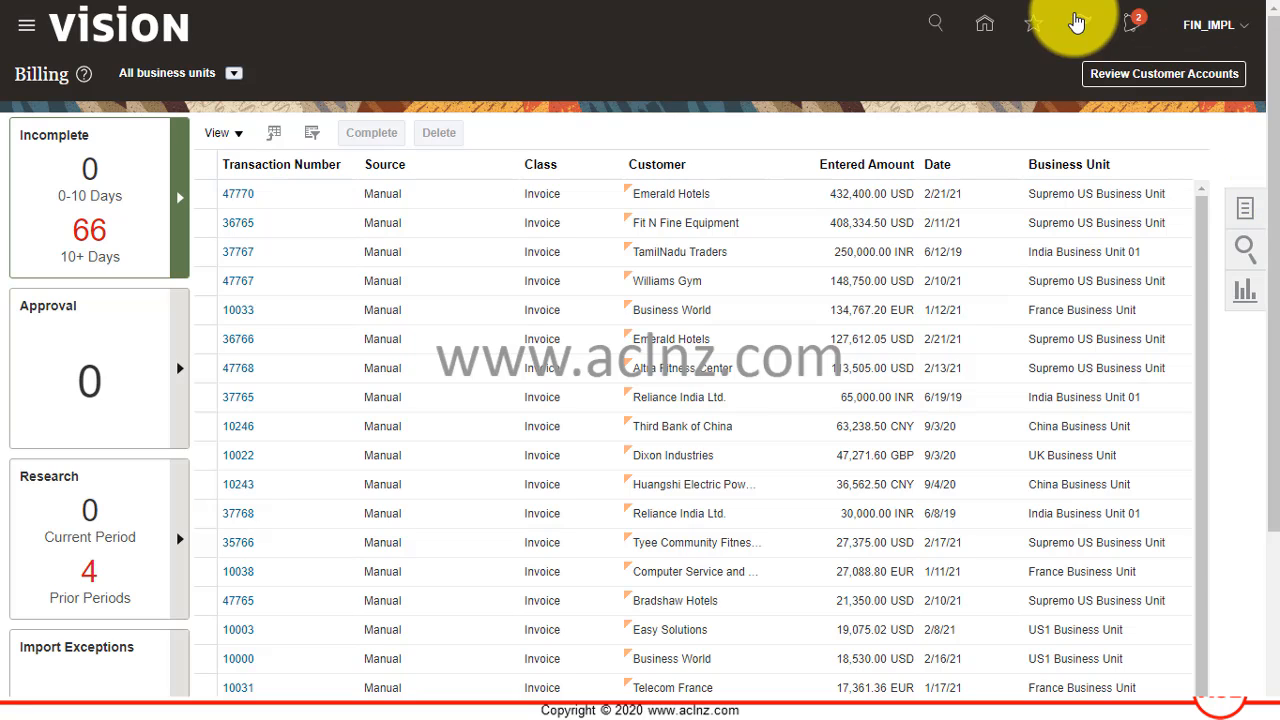
Go to Setup and Maintenance and switch the setup offering to Financials.
click(1245, 30)
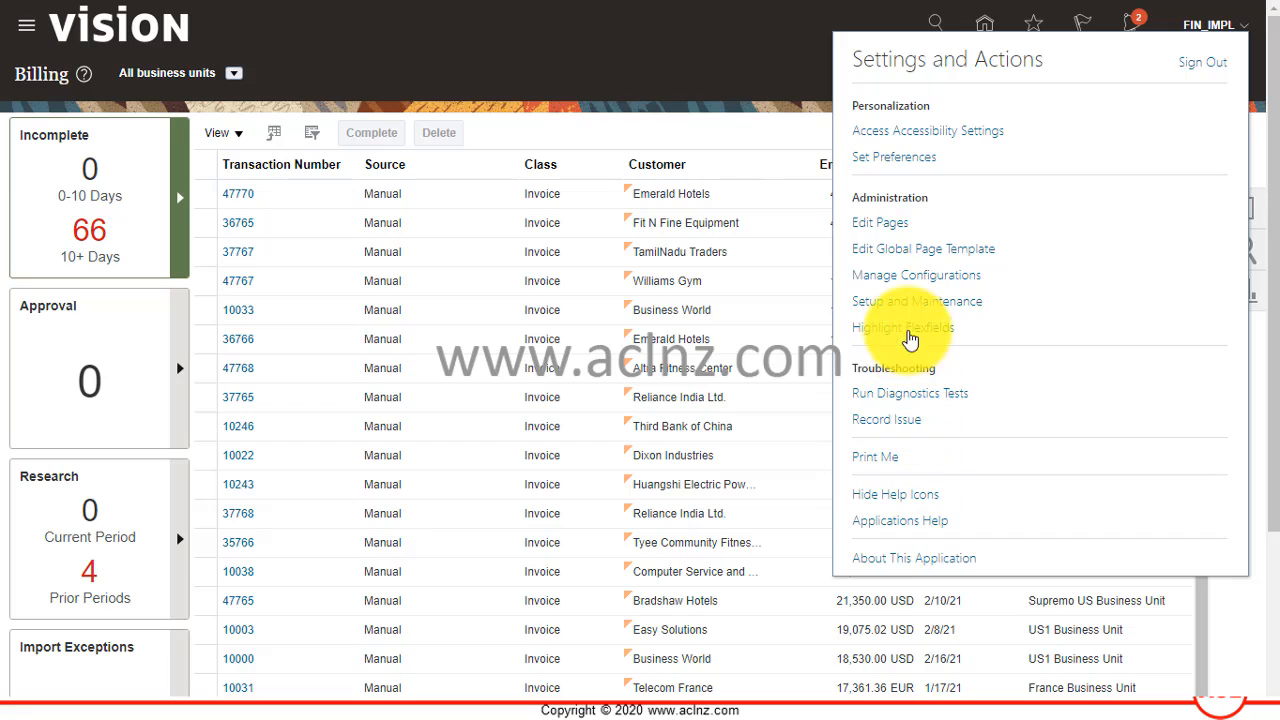
click(914, 305)
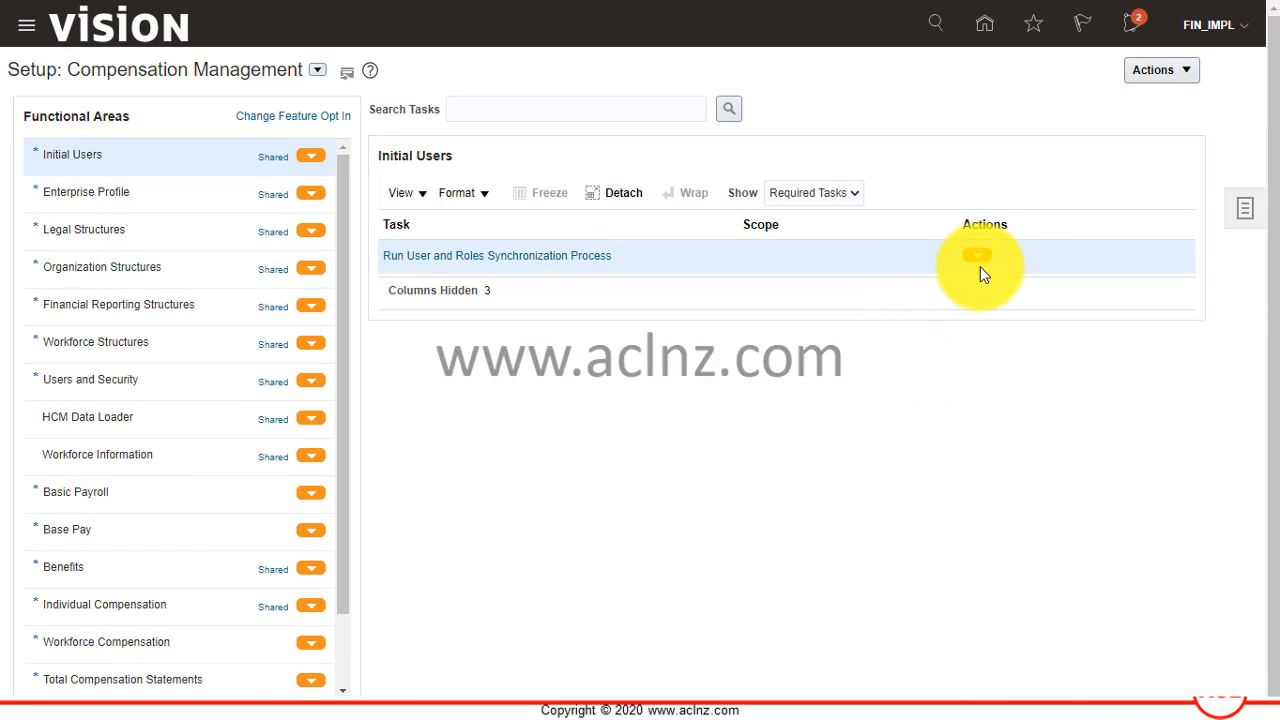
click(316, 70)
click(336, 200)
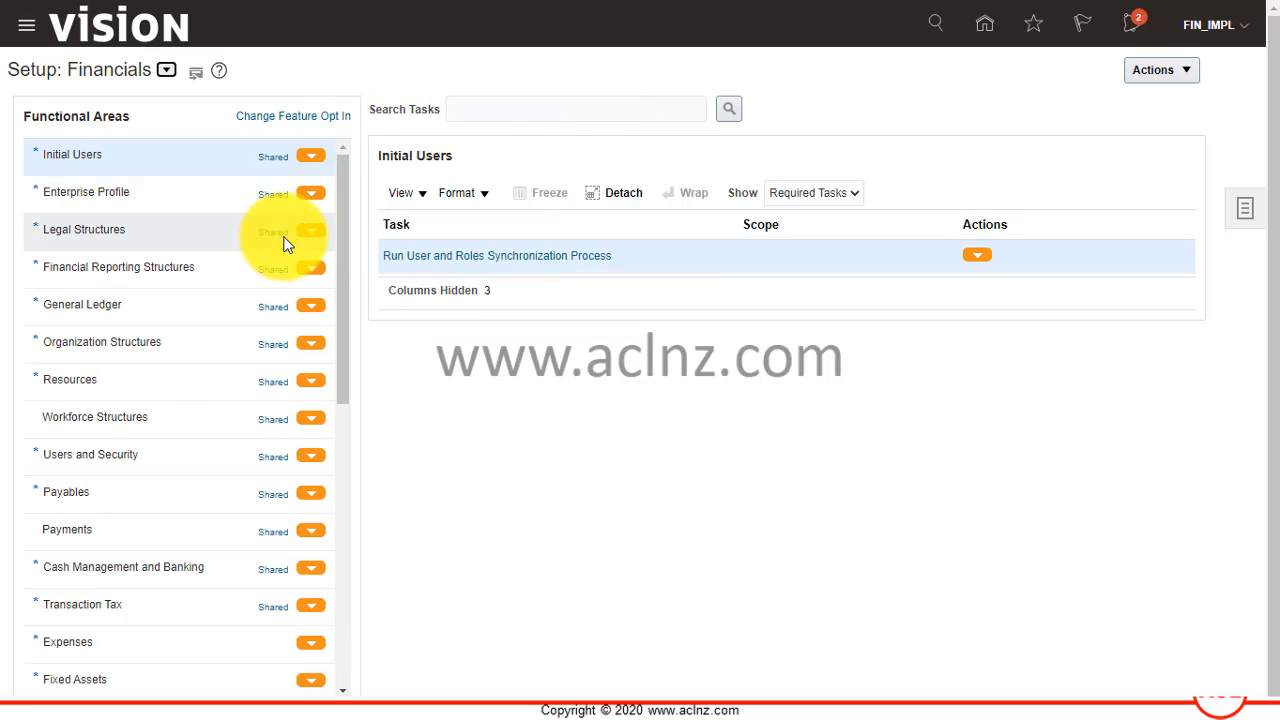
Search the setup tasks for Manage Business Unit and go to the Manage Business Unit Set Assignment task.
click(498, 108)
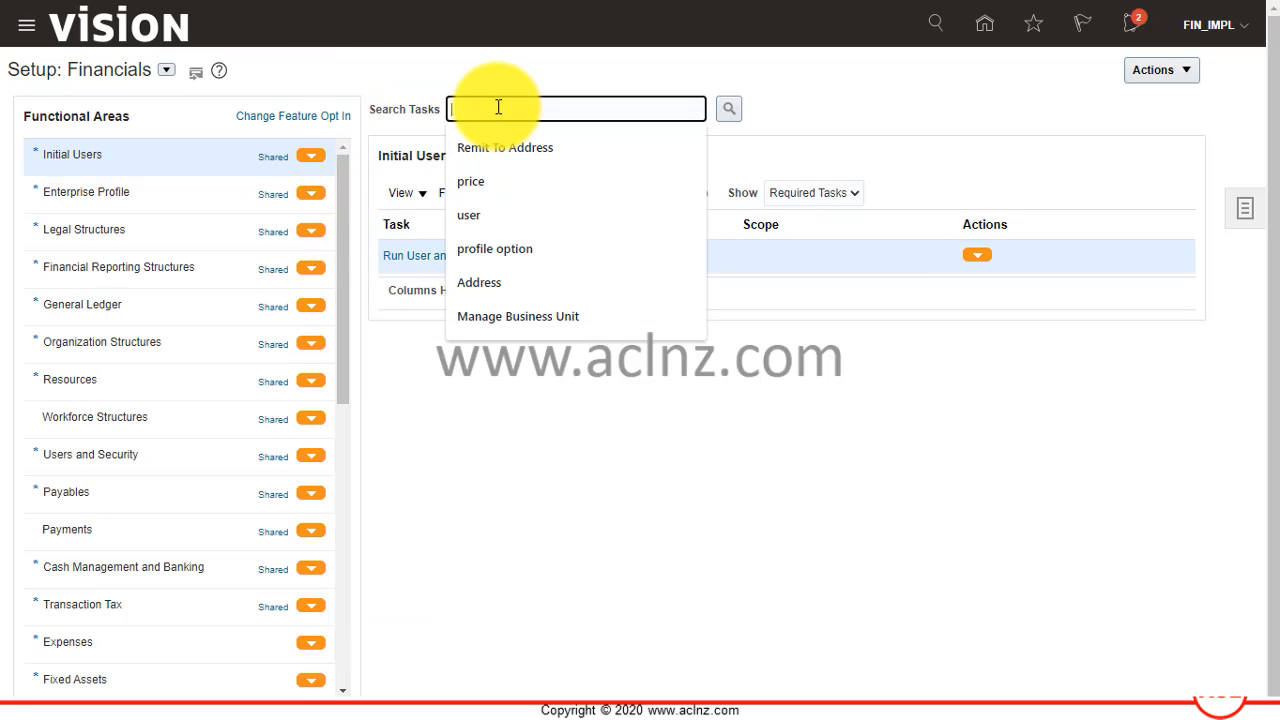
click(531, 312)
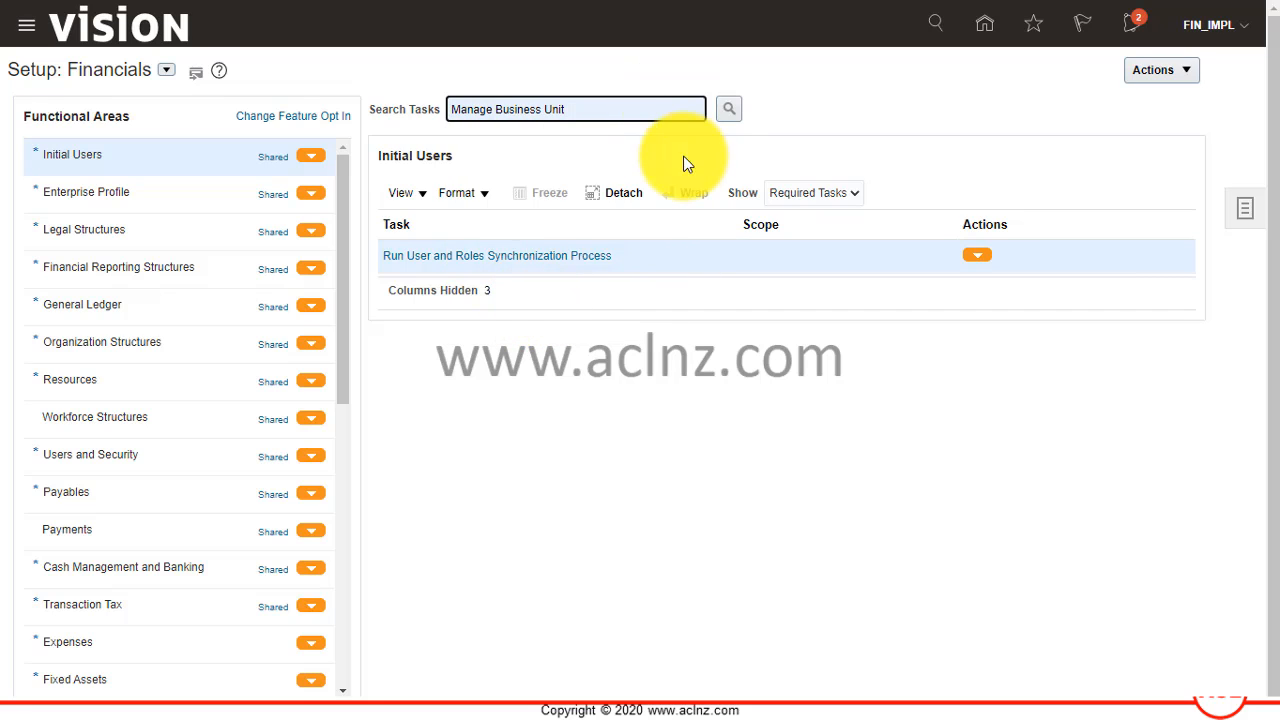
click(728, 110)
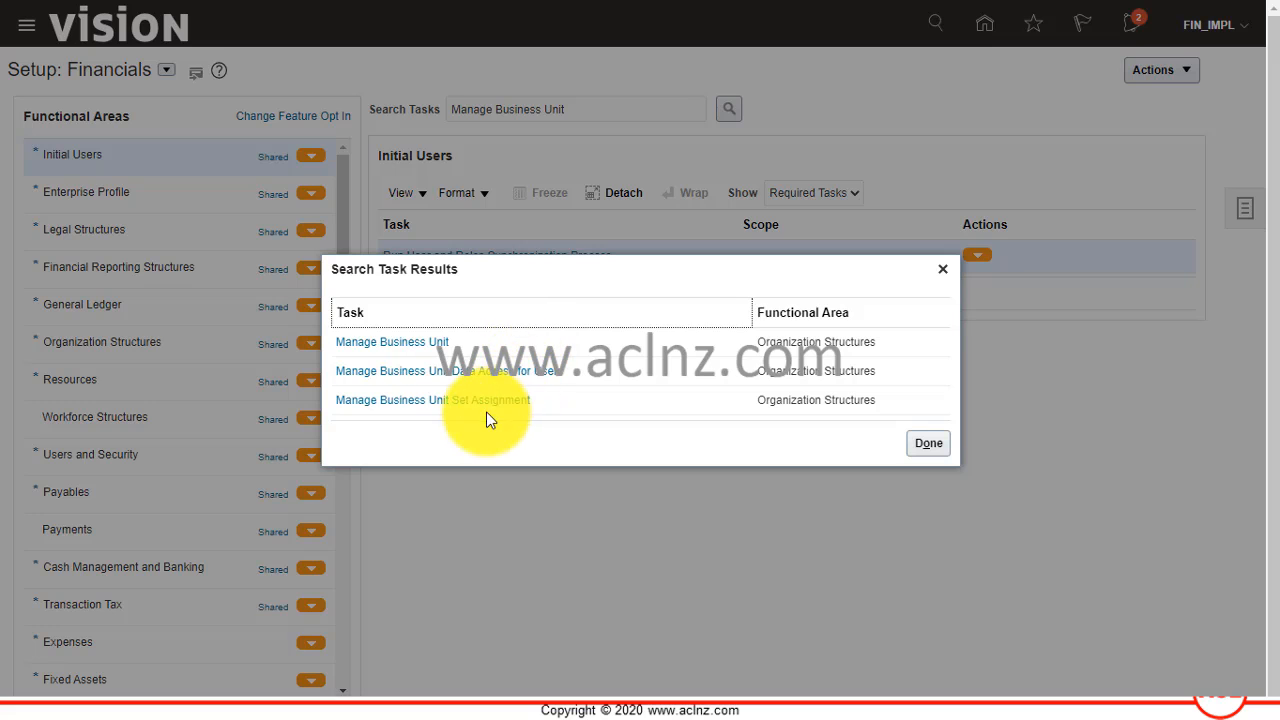
click(427, 400)
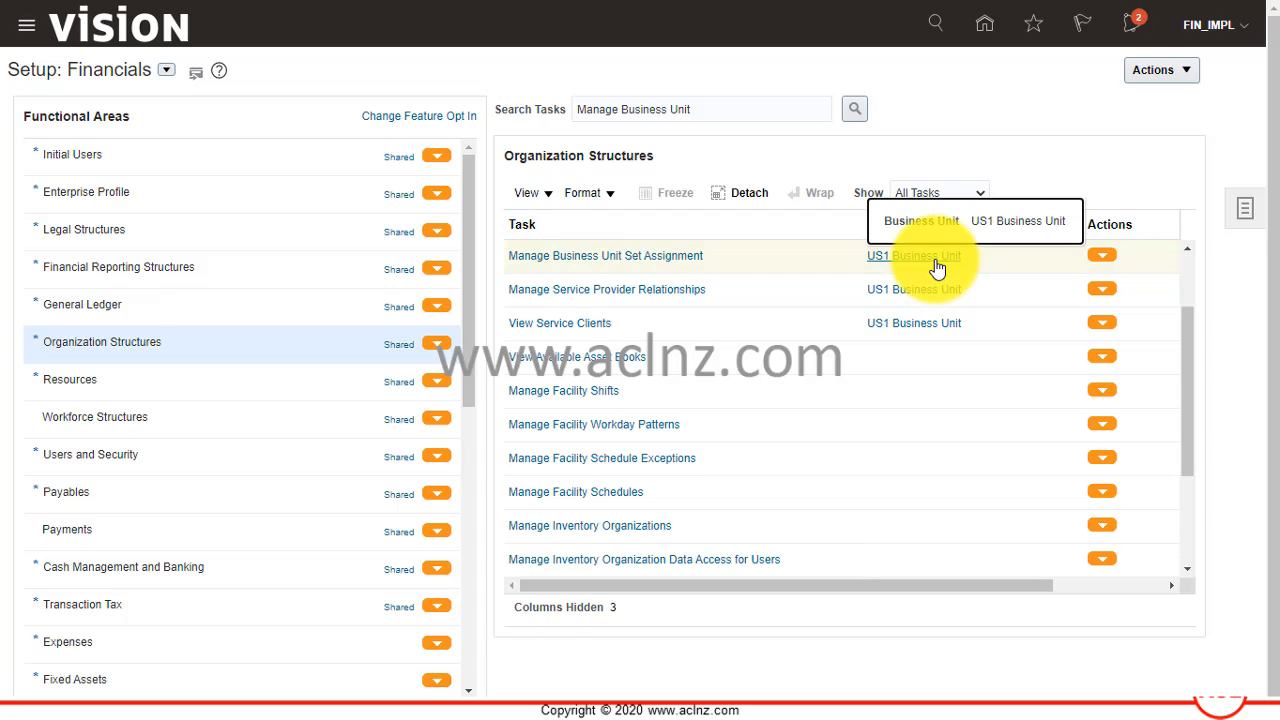
Open the Manage Business Unit Set Assignment task with US1 Business Unit as its scope.
click(937, 266)
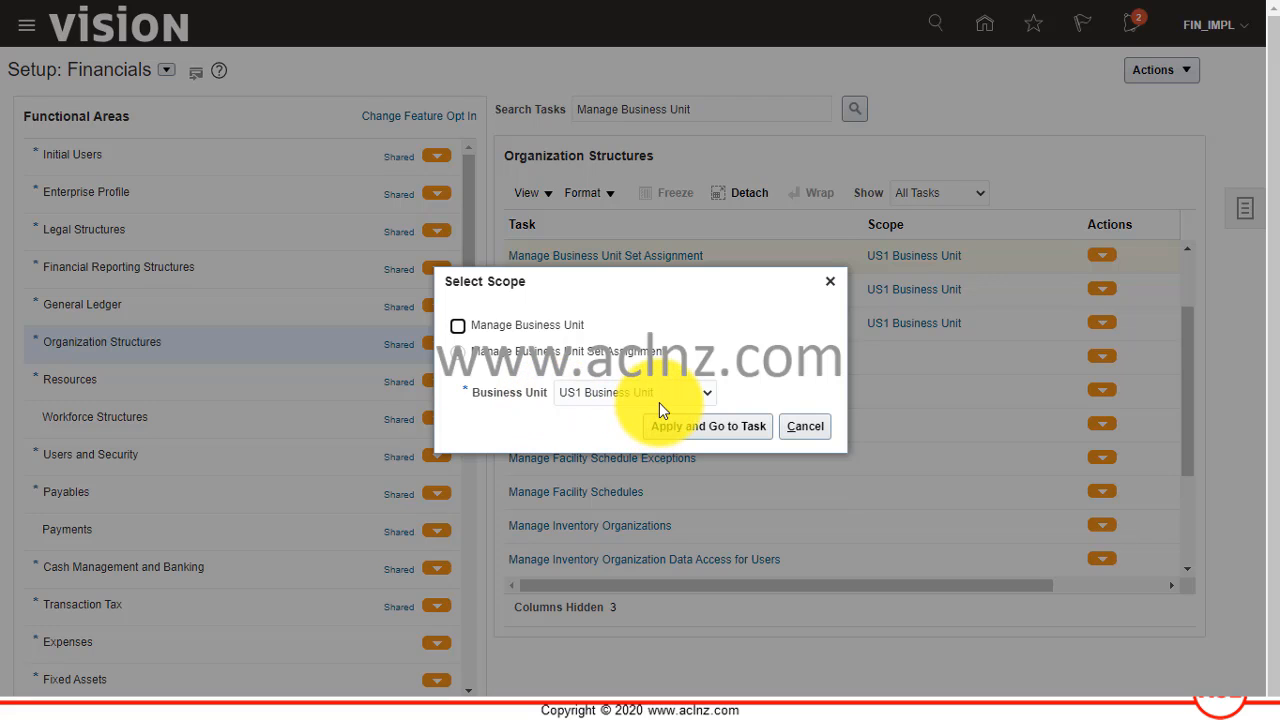
click(704, 391)
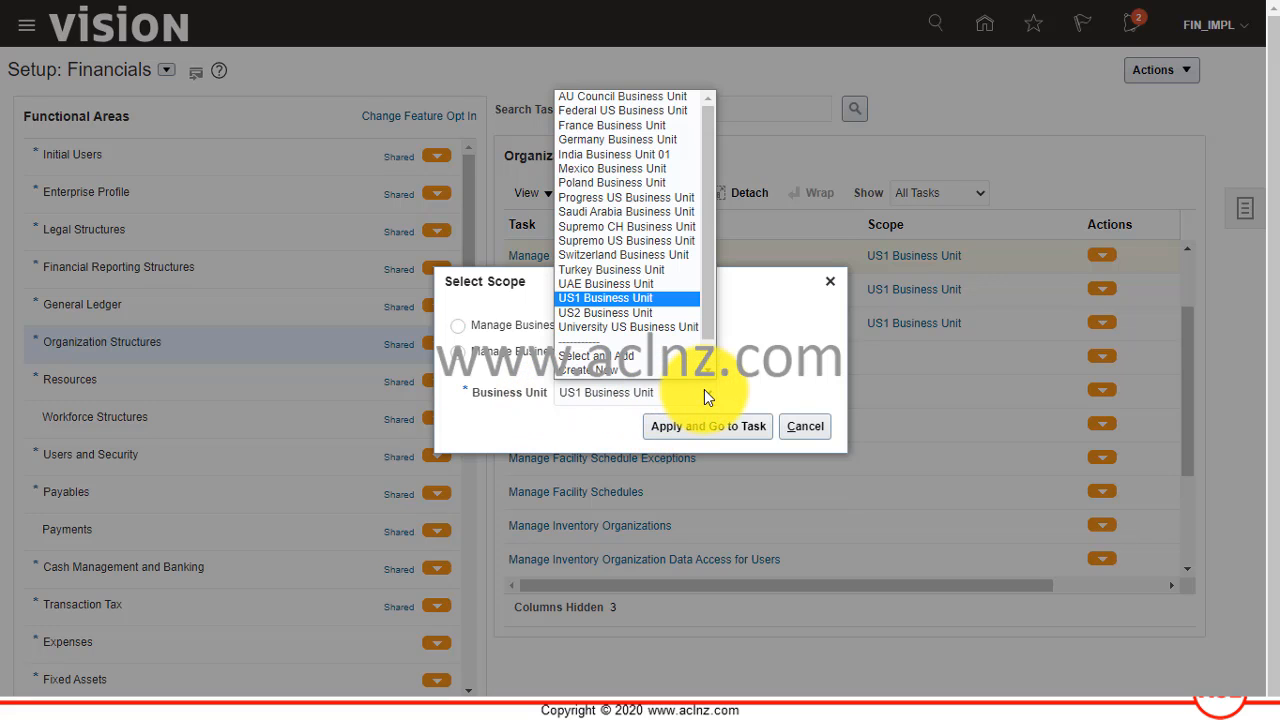
click(771, 360)
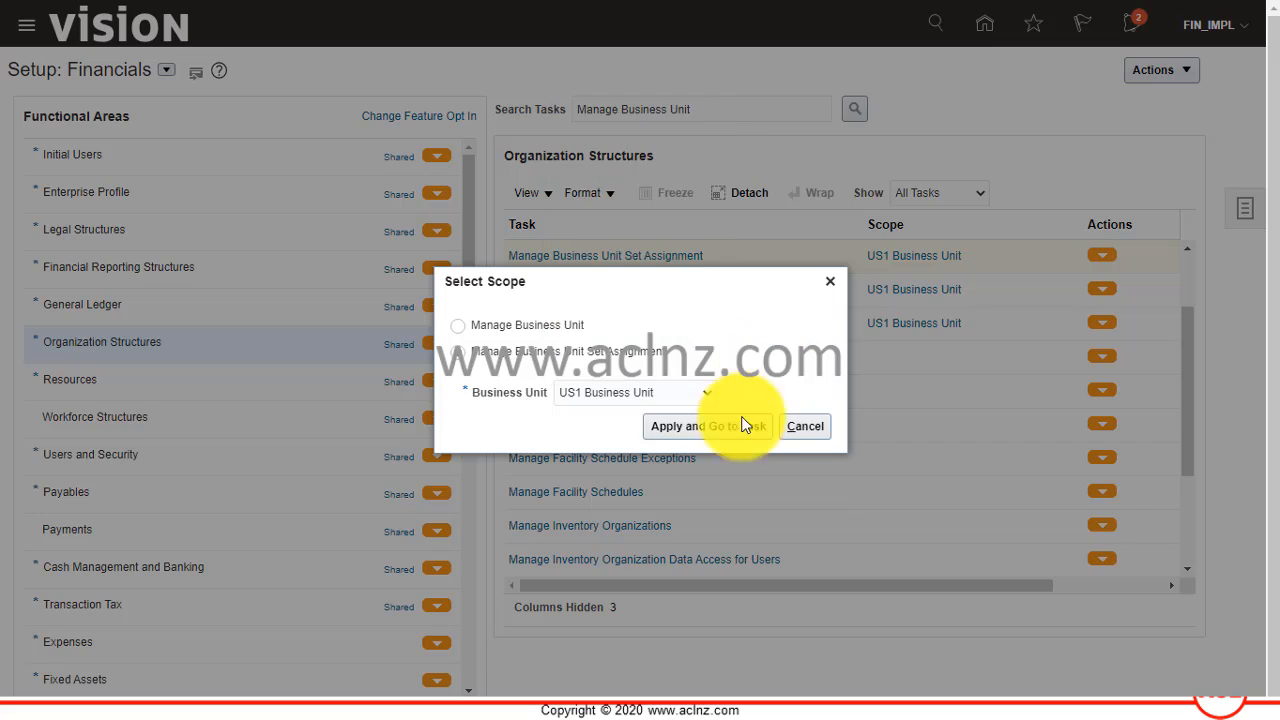
click(723, 429)
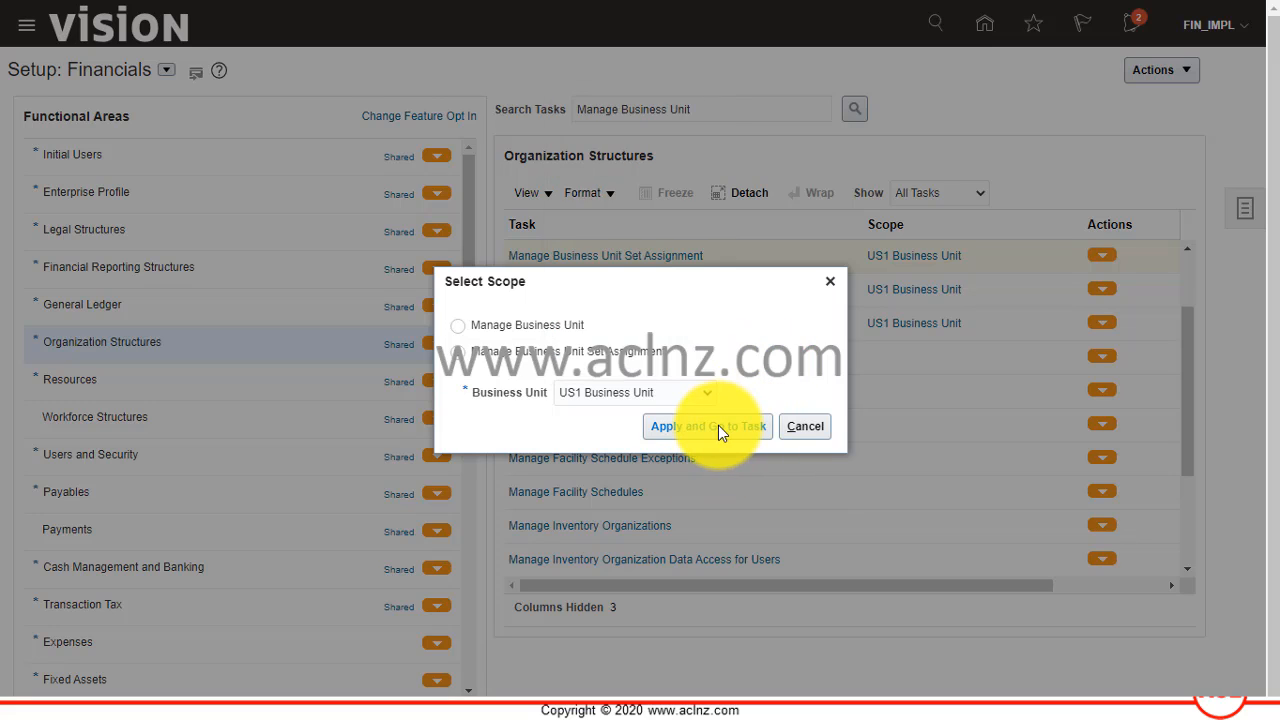
click(720, 430)
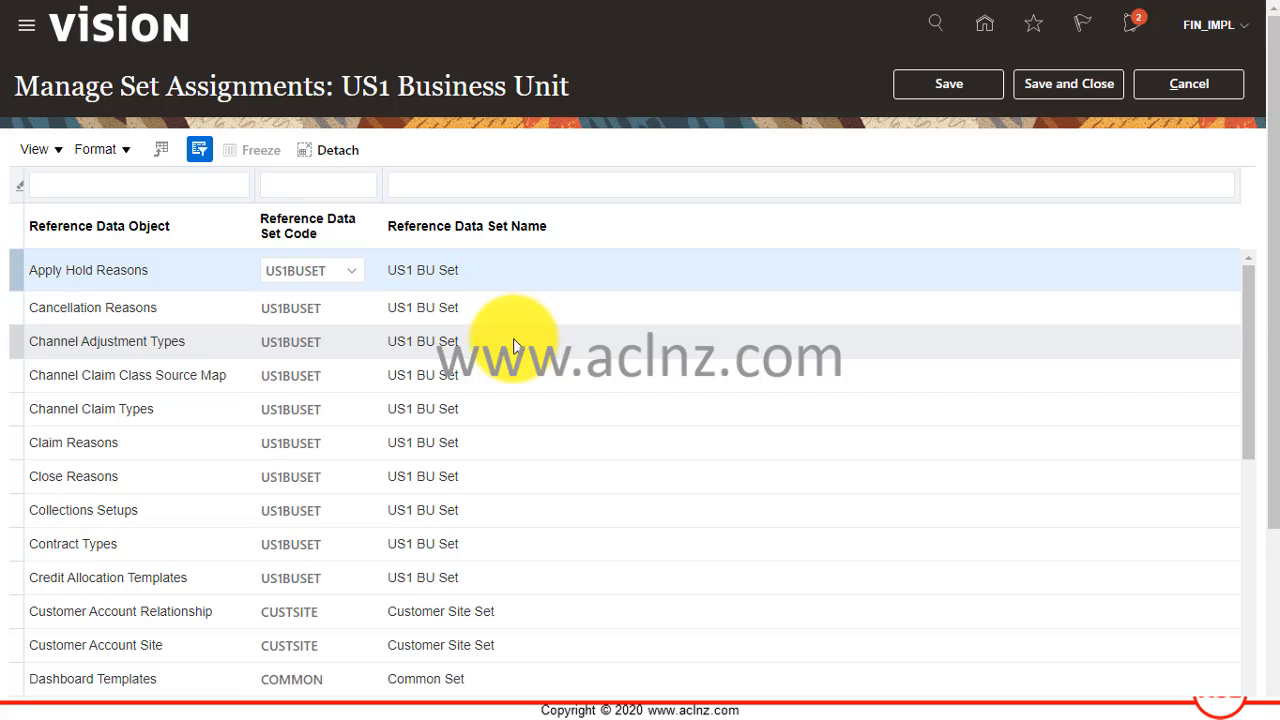
Copy the reference data set name Customer Site Set from the Customer Account Site row and leave the set assignments without saving.
click(169, 648)
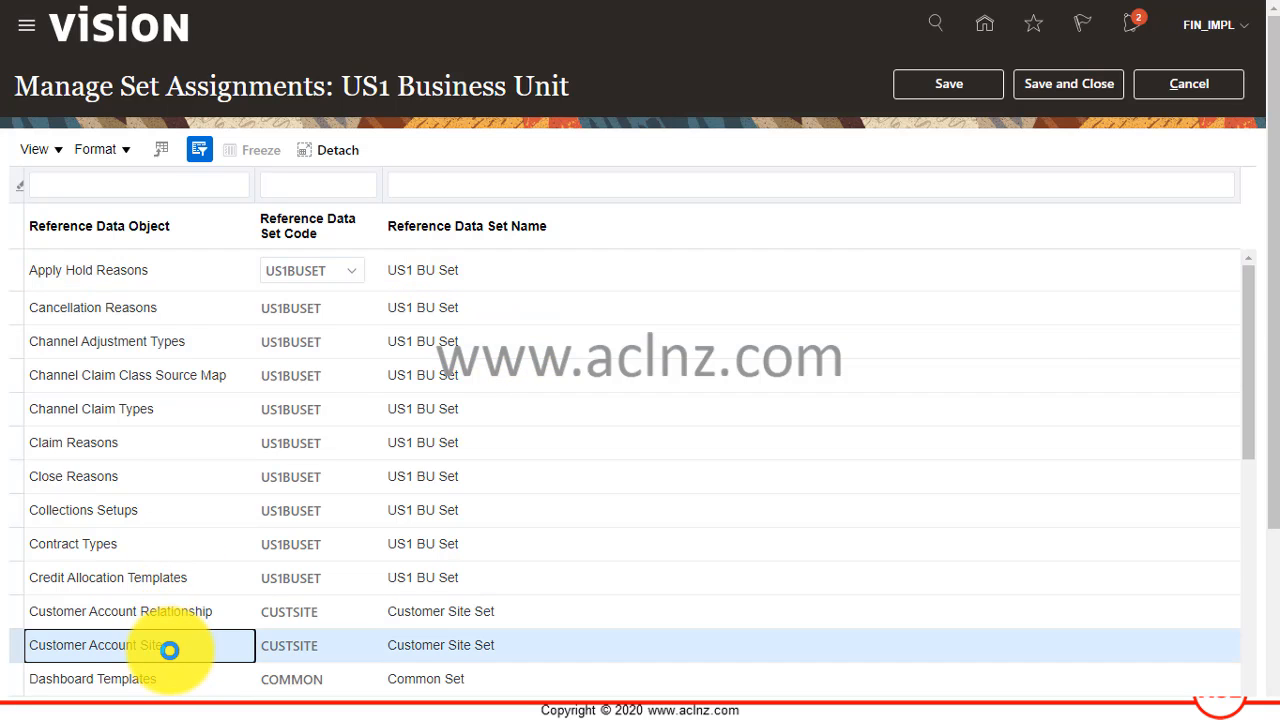
scroll(169, 648, down, 3)
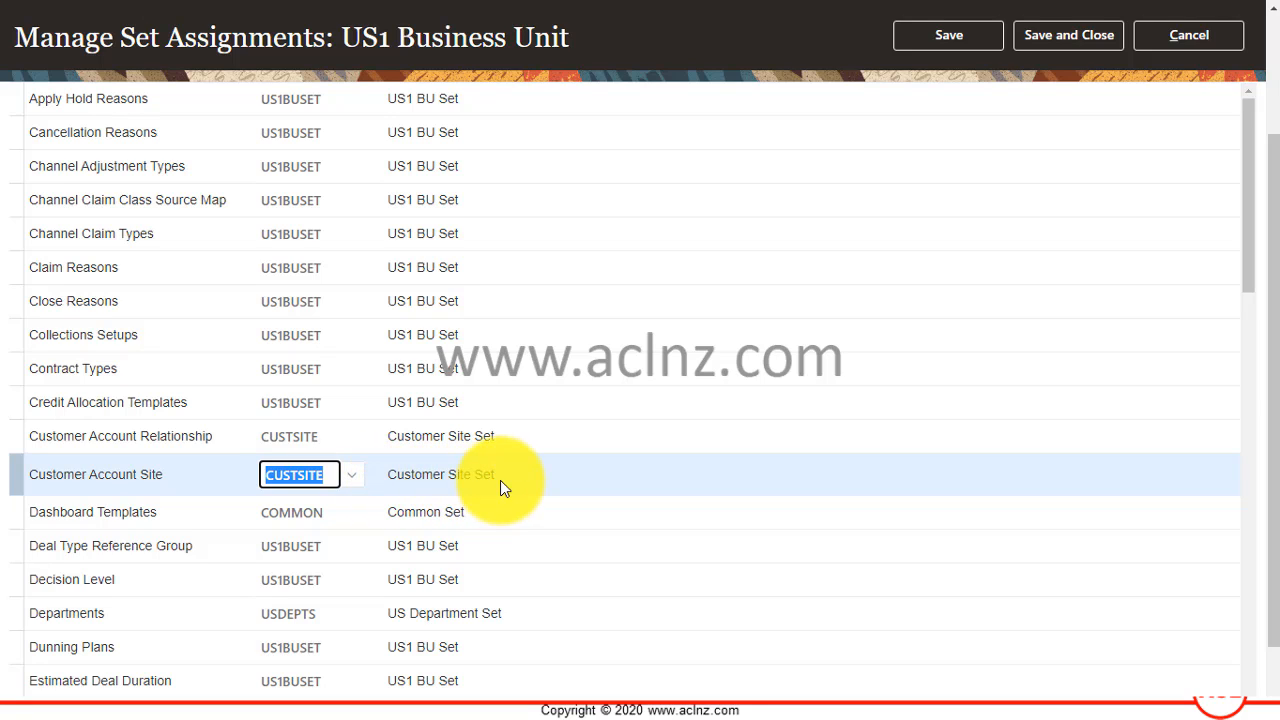
click(434, 477)
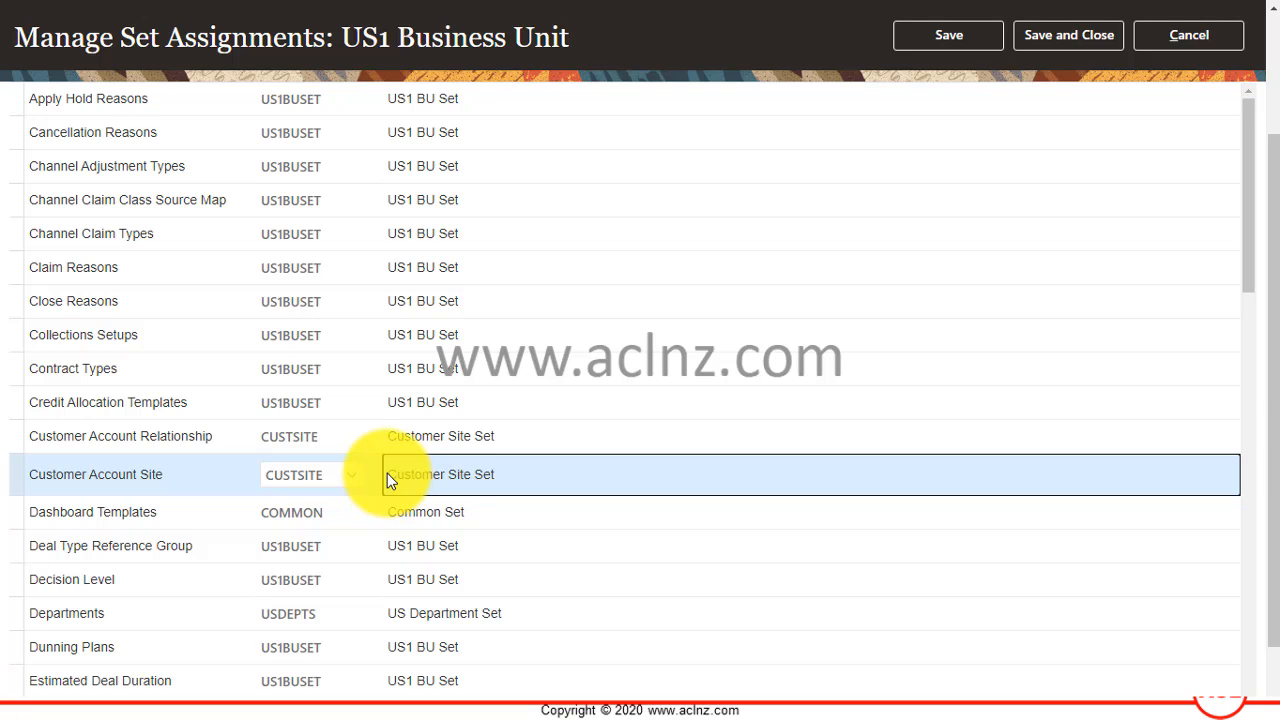
drag(389, 473, 509, 486)
right_click(474, 478)
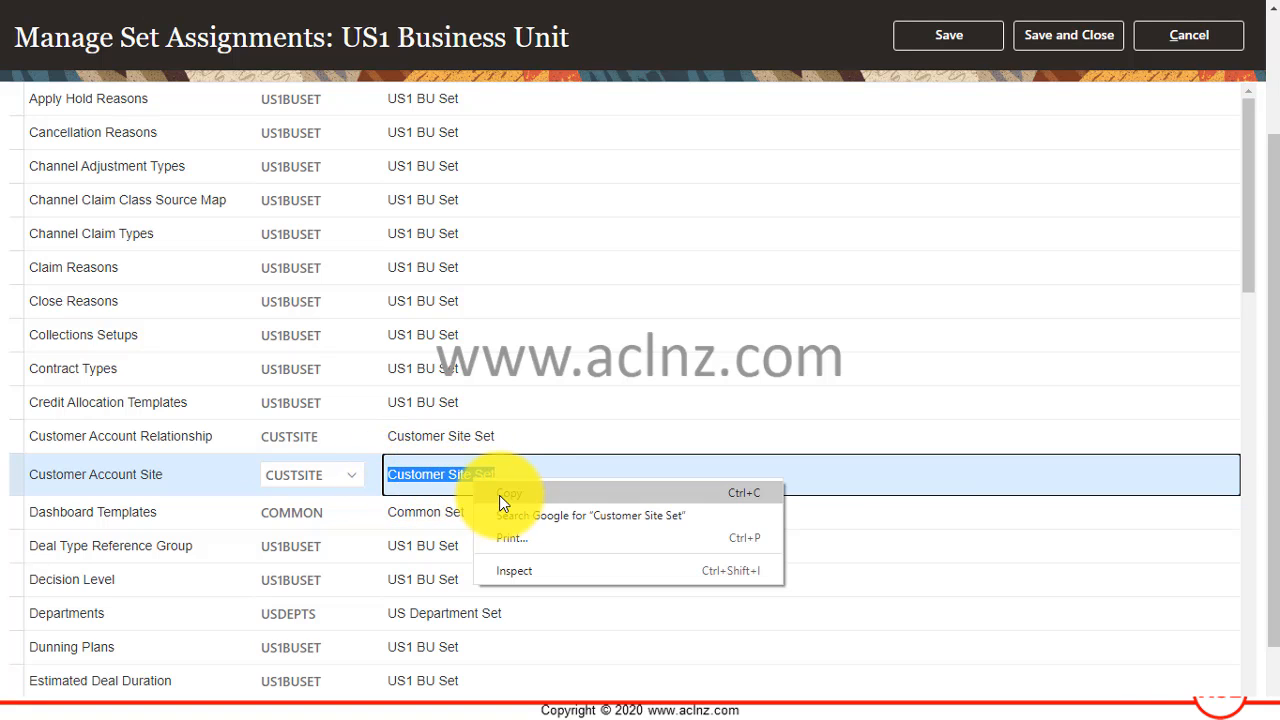
click(499, 495)
scroll(653, 541, up, 3)
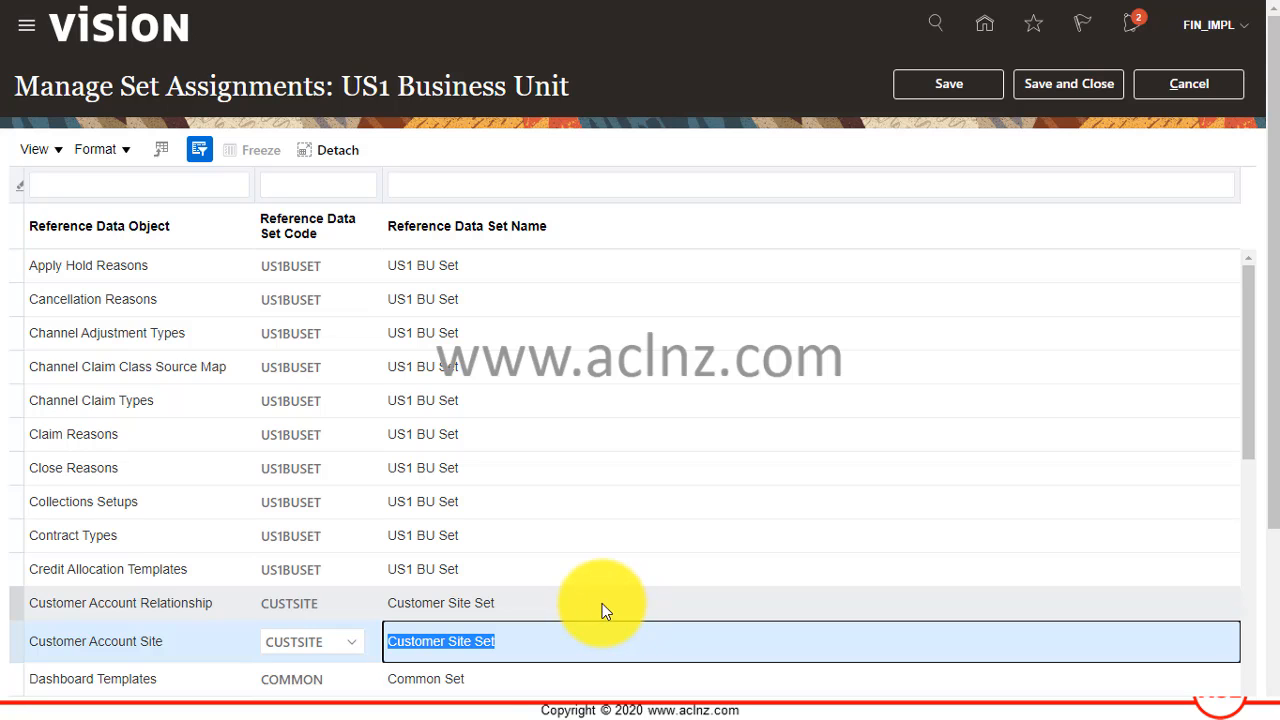
click(1175, 85)
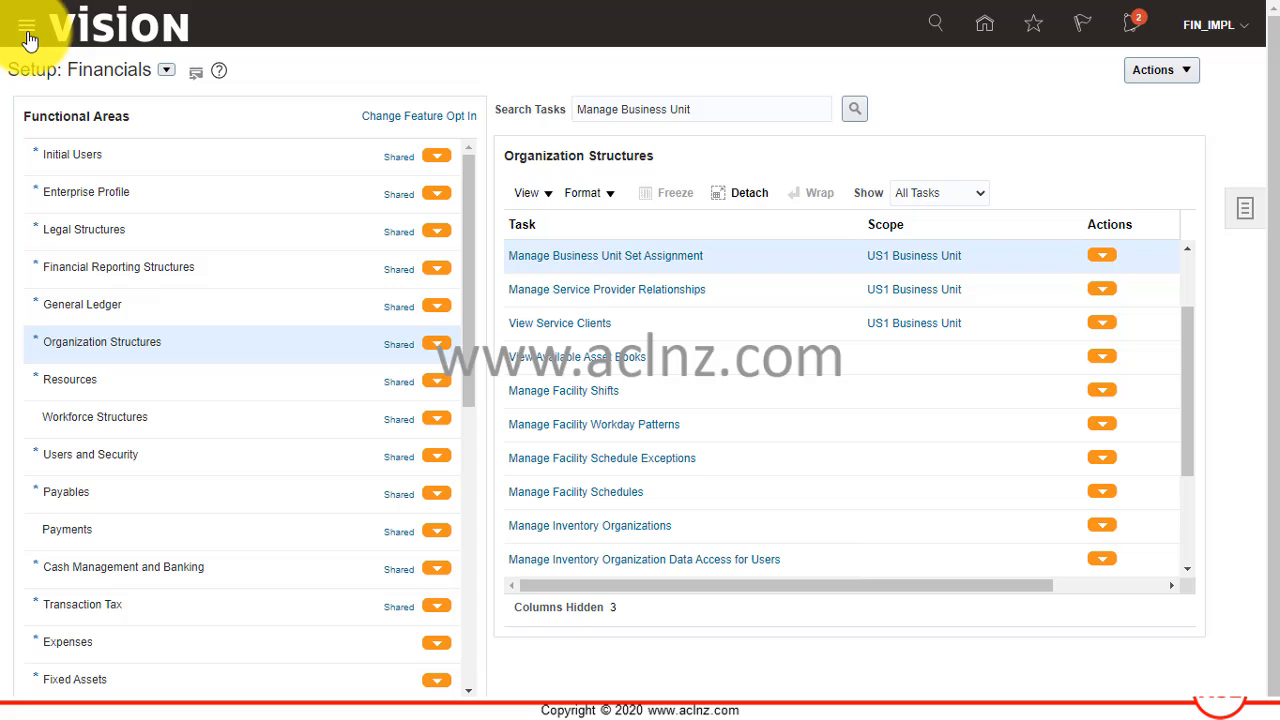
Go to Billing under Receivables and open the Manage Customers task.
click(27, 30)
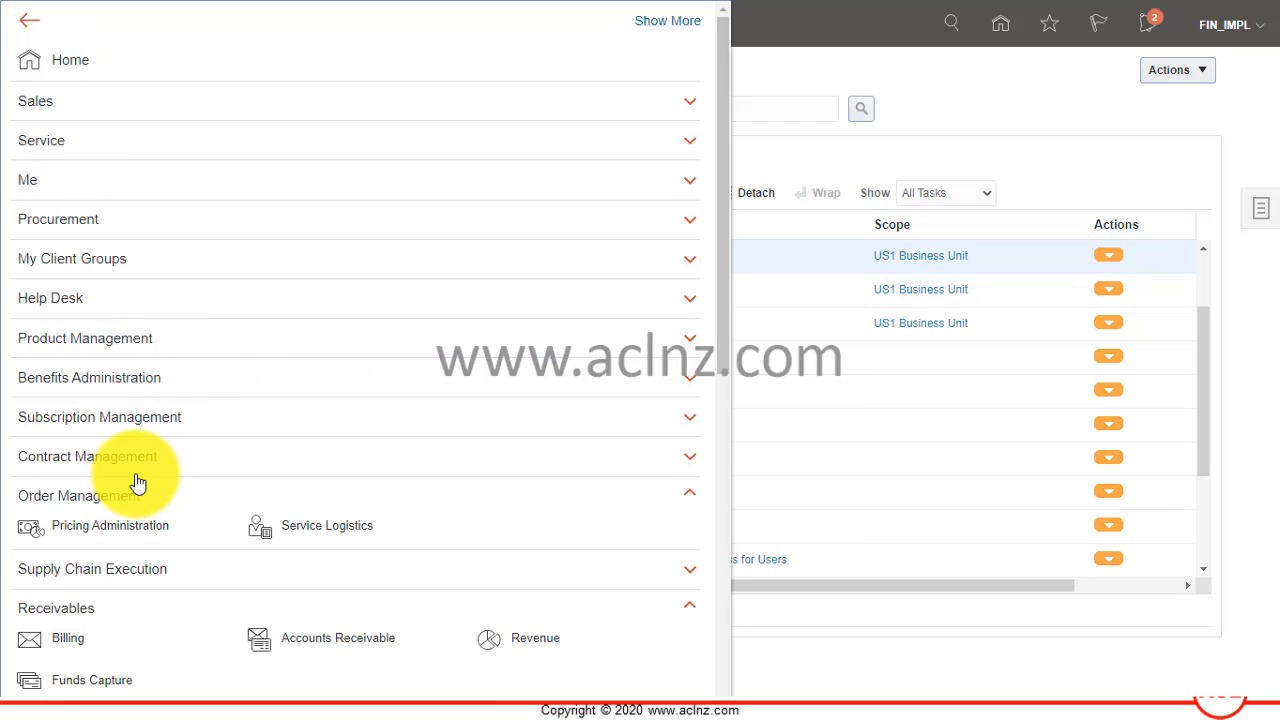
scroll(80, 560, down, 1)
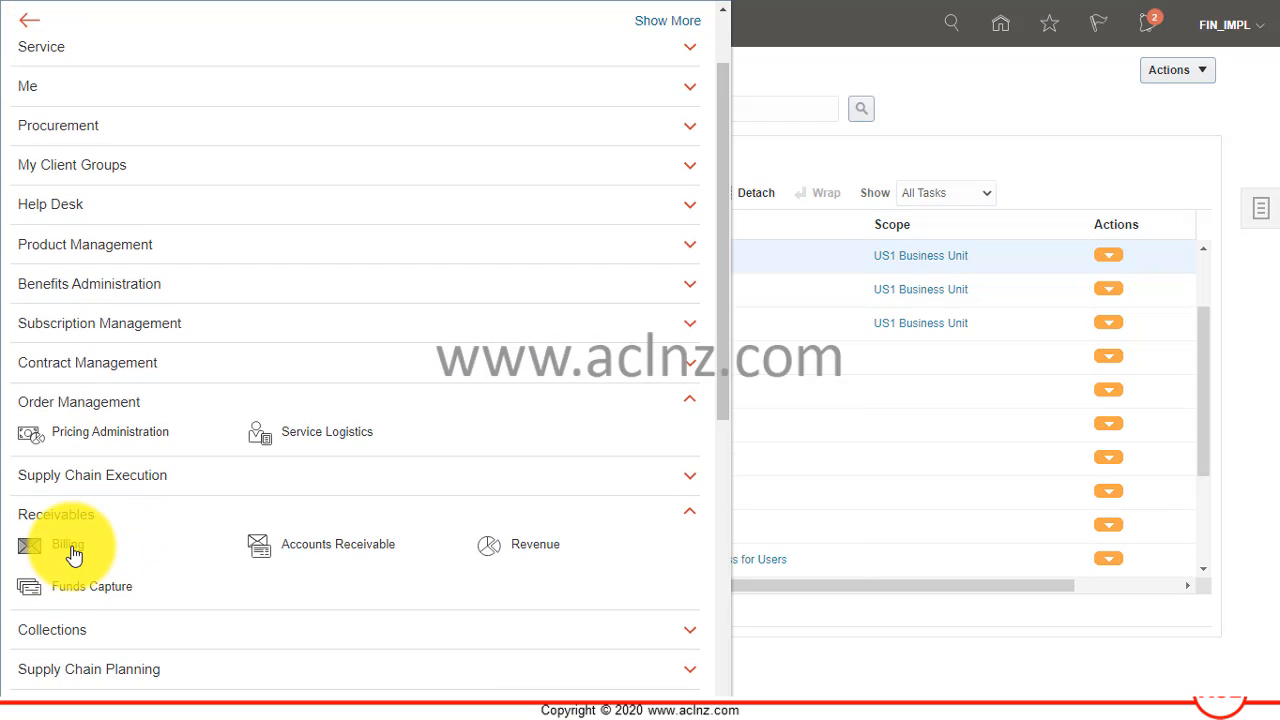
click(68, 546)
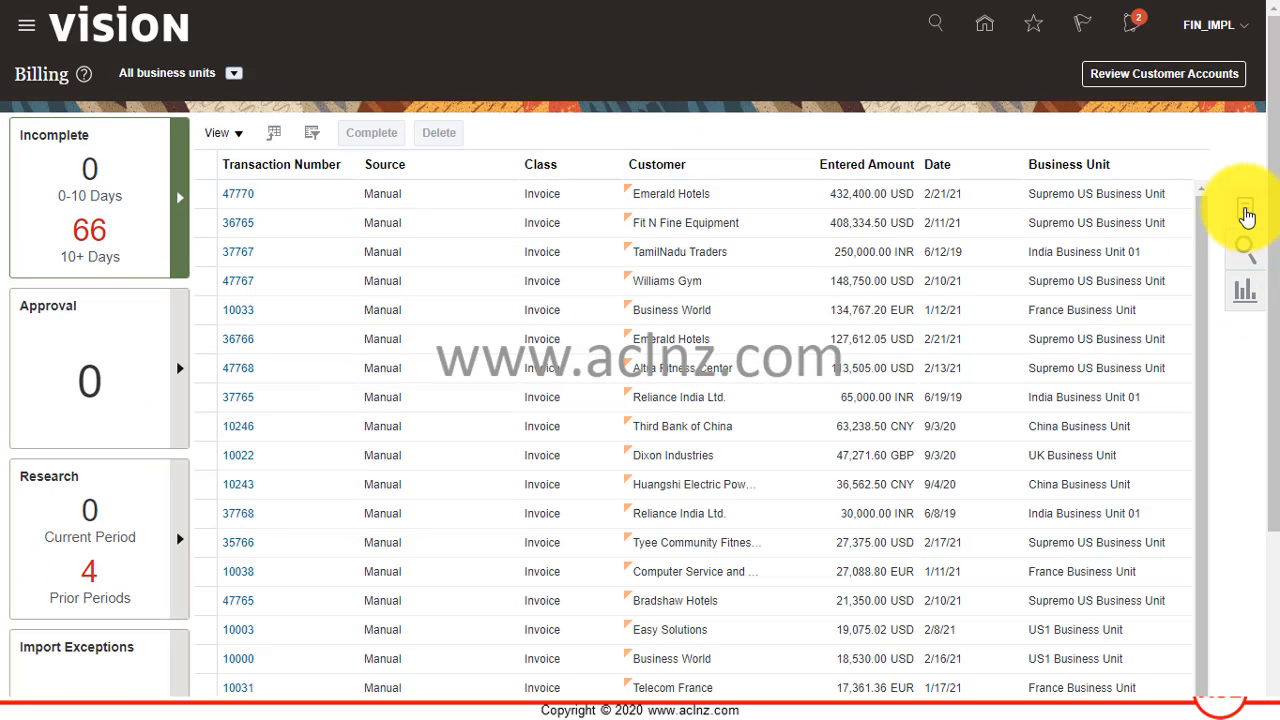
click(1246, 212)
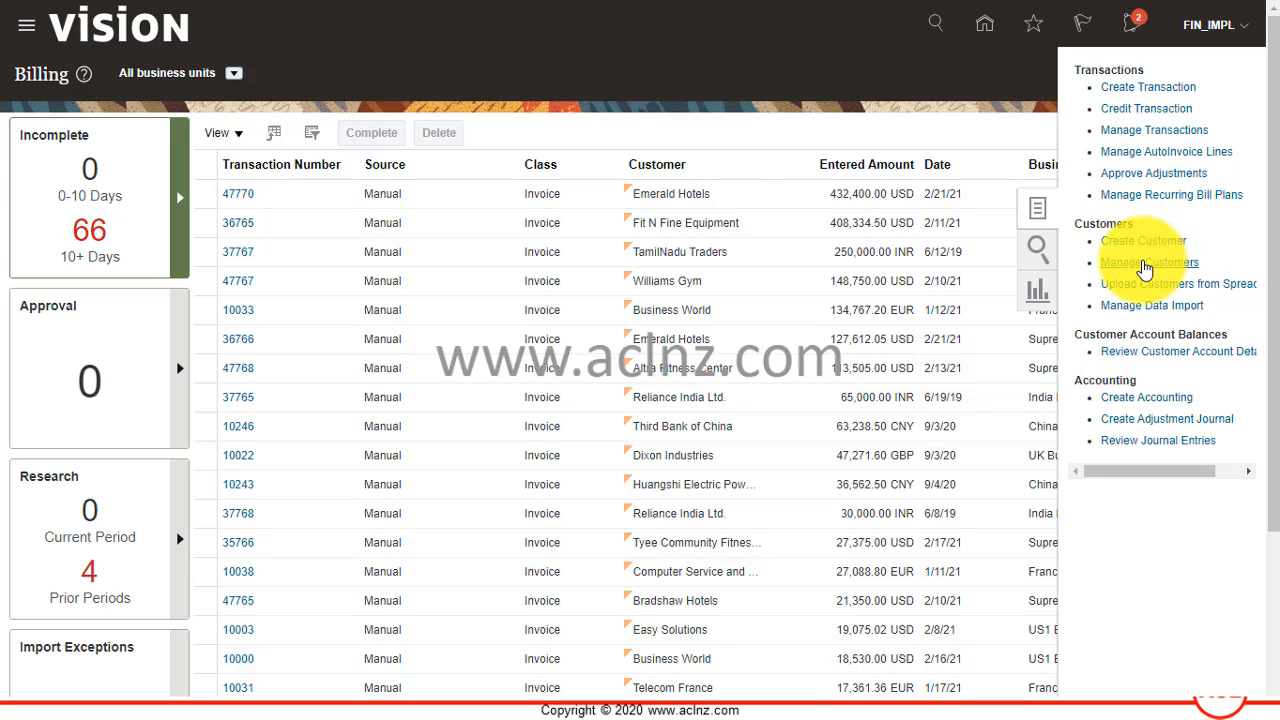
click(1145, 263)
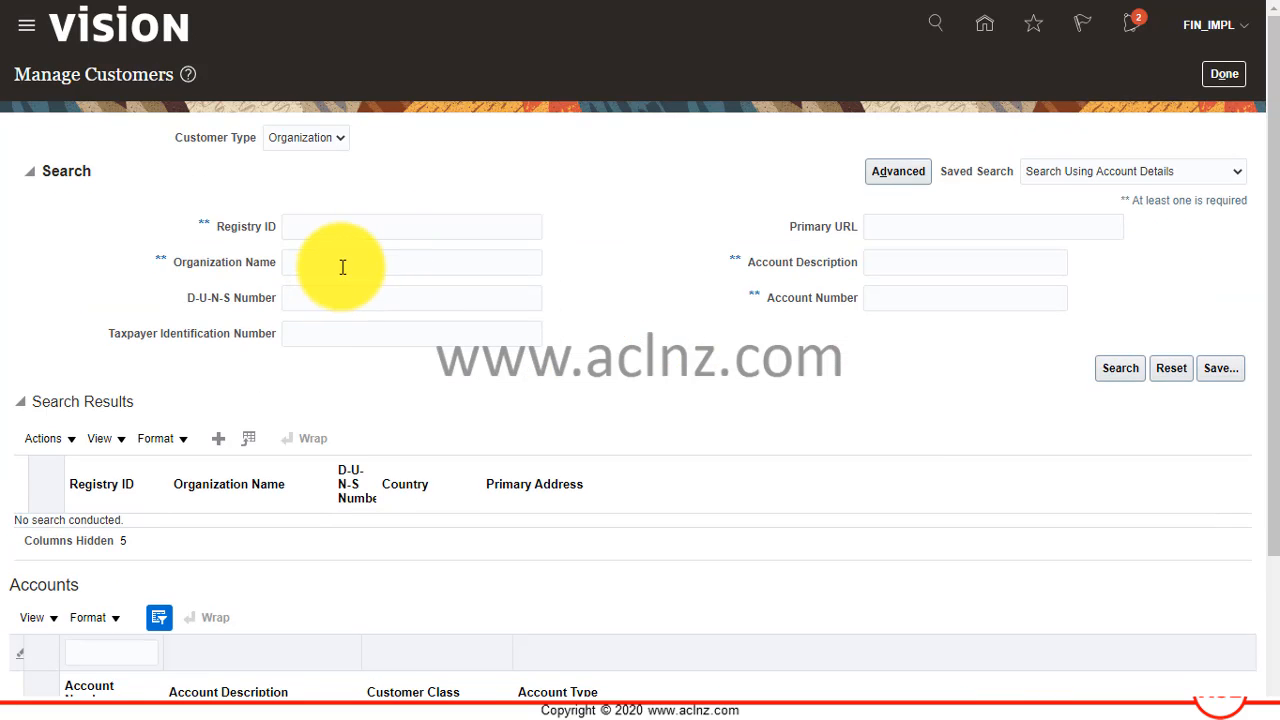
Search the customers for the organization name Mango, leaving the D-U-N-S Number empty.
click(342, 267)
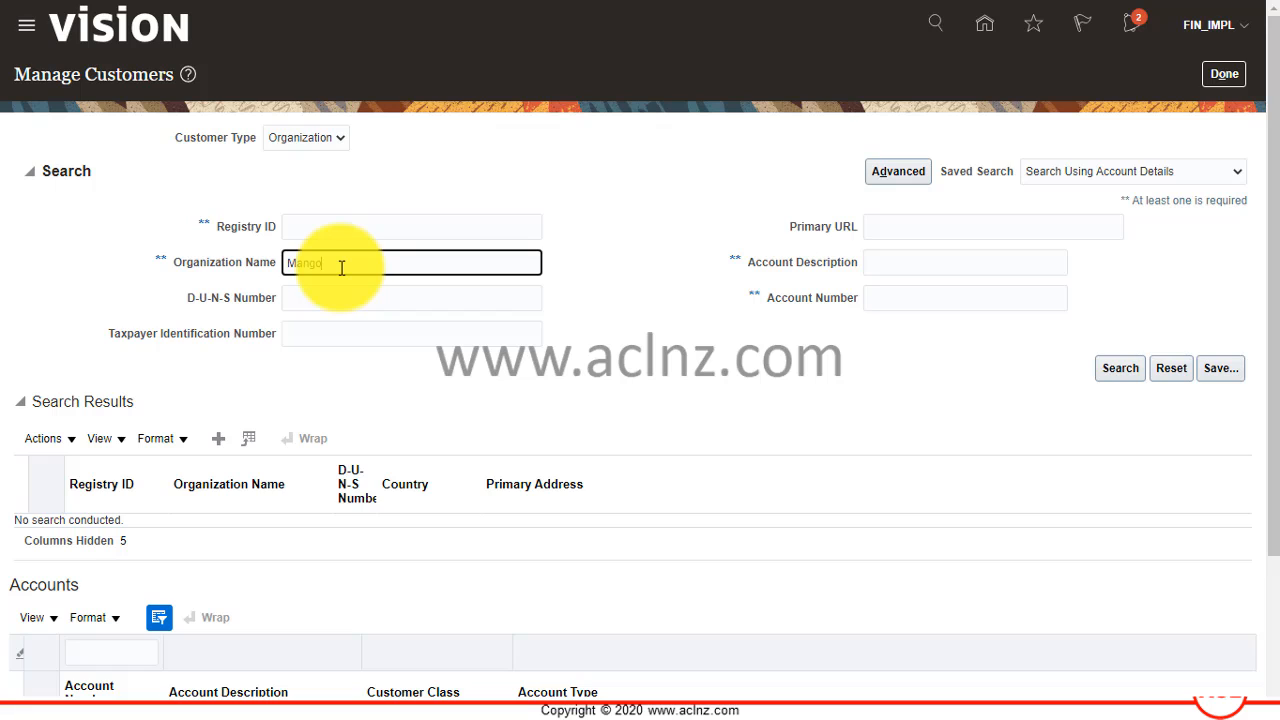
key(Tab)
key(ctrl+v)
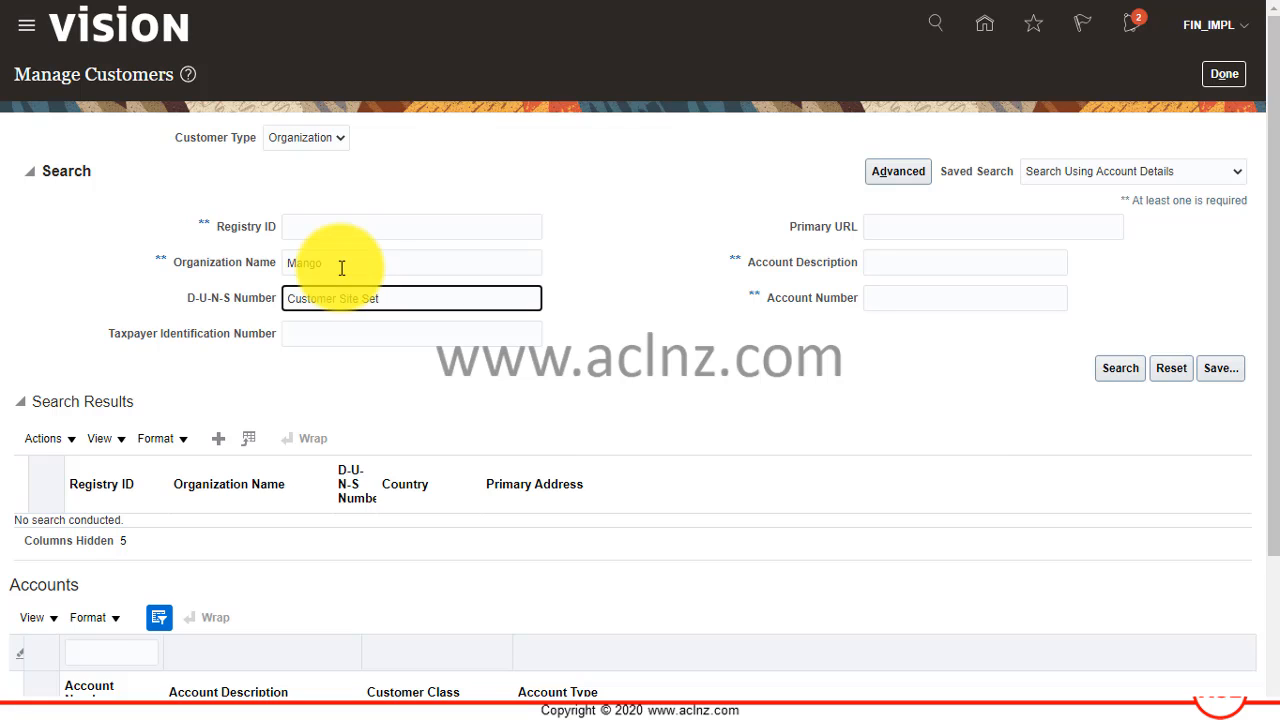
key(ctrl+a)
key(BackSpace)
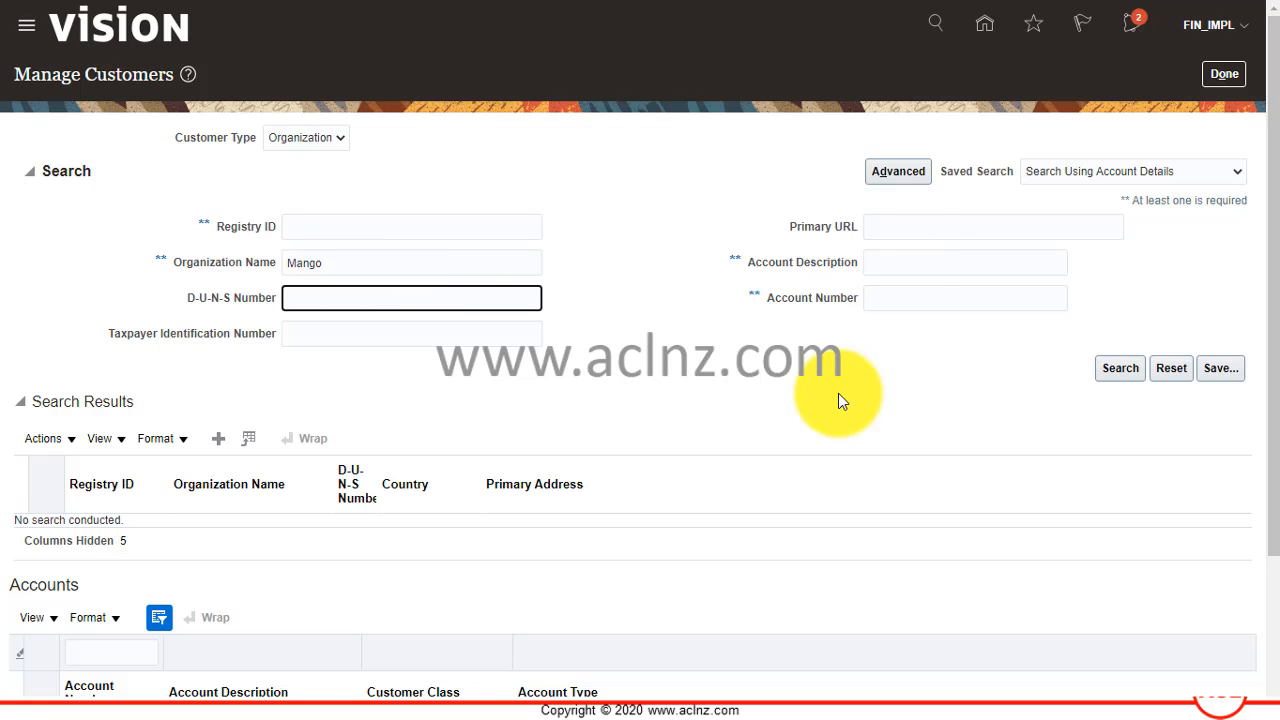
click(1130, 368)
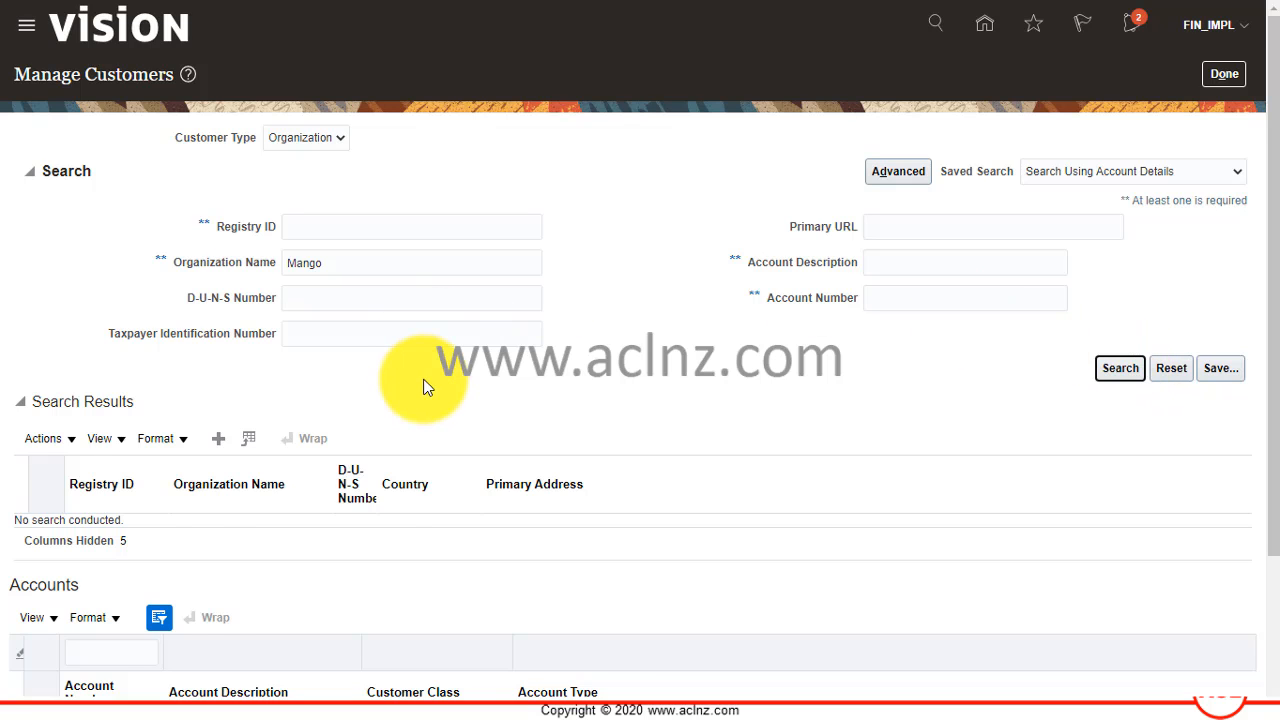
Check the account address set in Mango Corporation's sites list and open the existing site for editing.
scroll(143, 492, down, 1)
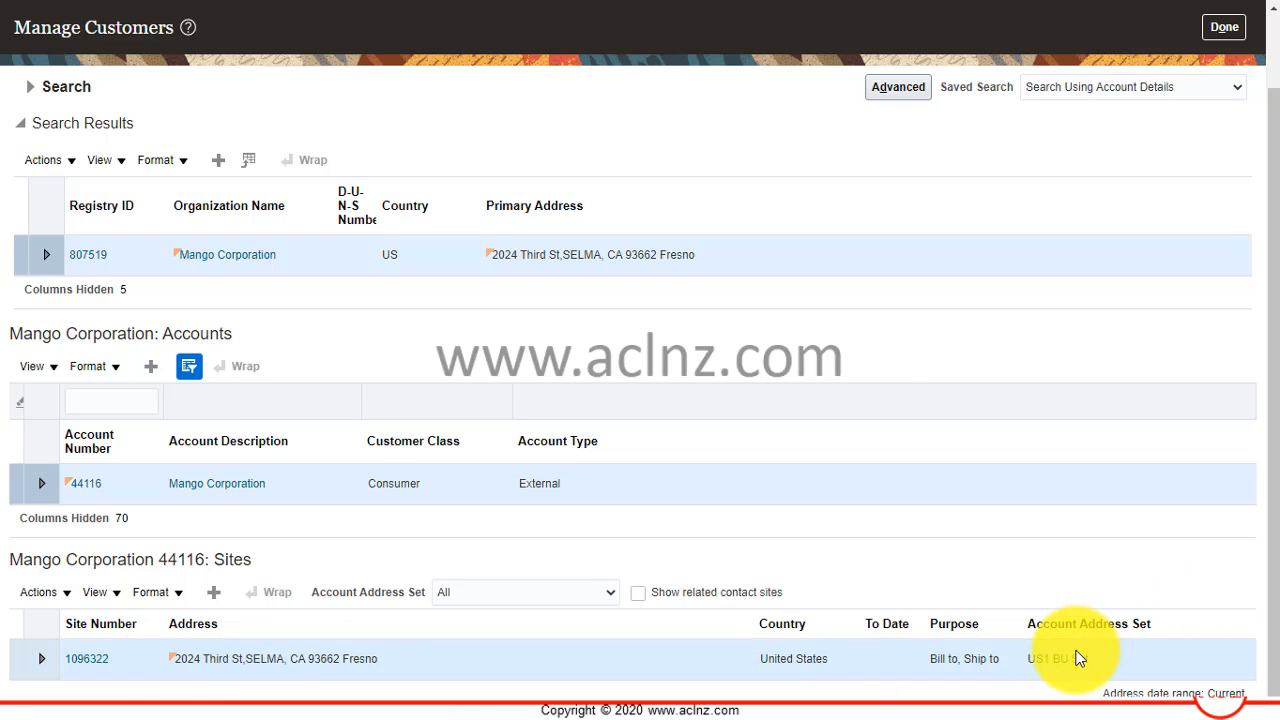
click(1079, 657)
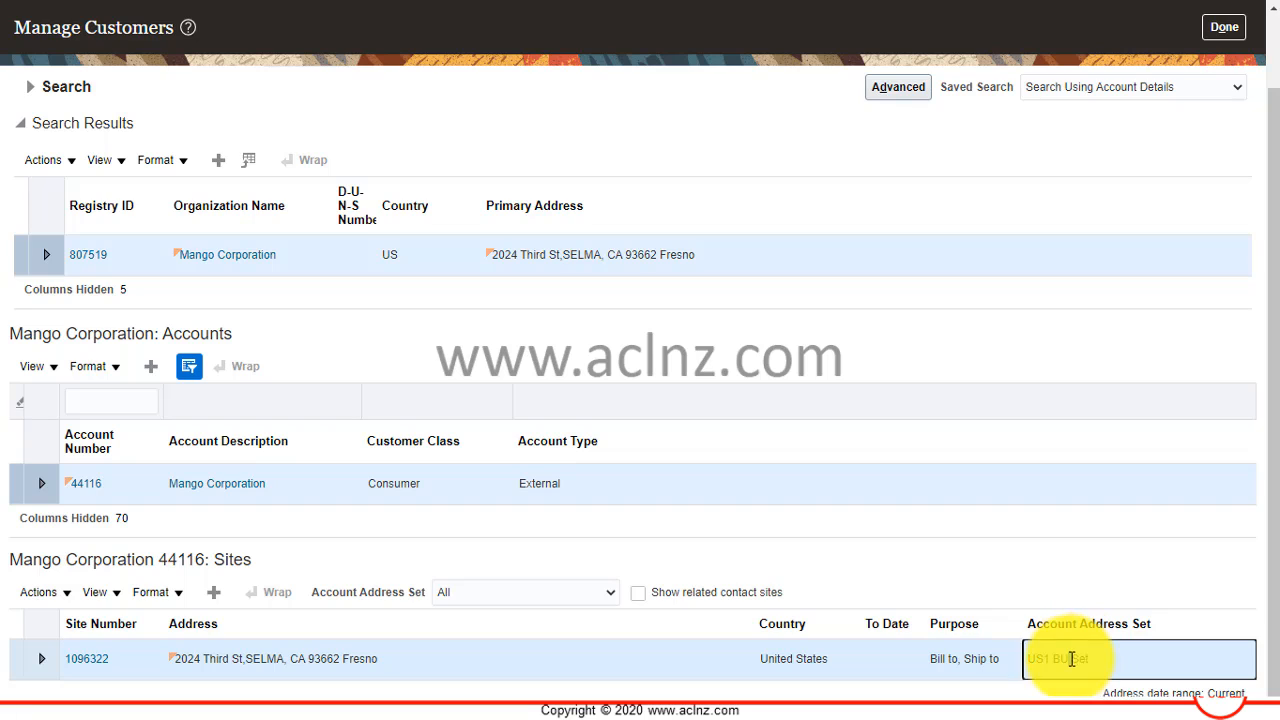
click(56, 595)
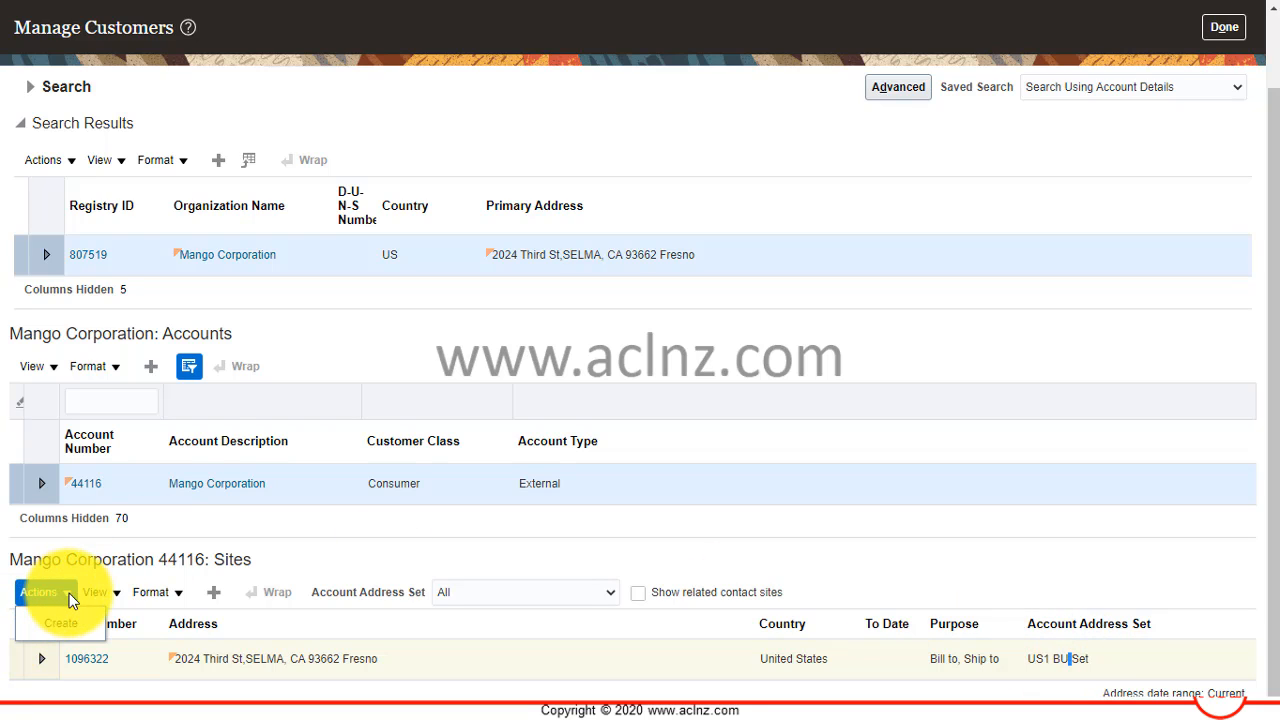
click(67, 590)
click(75, 664)
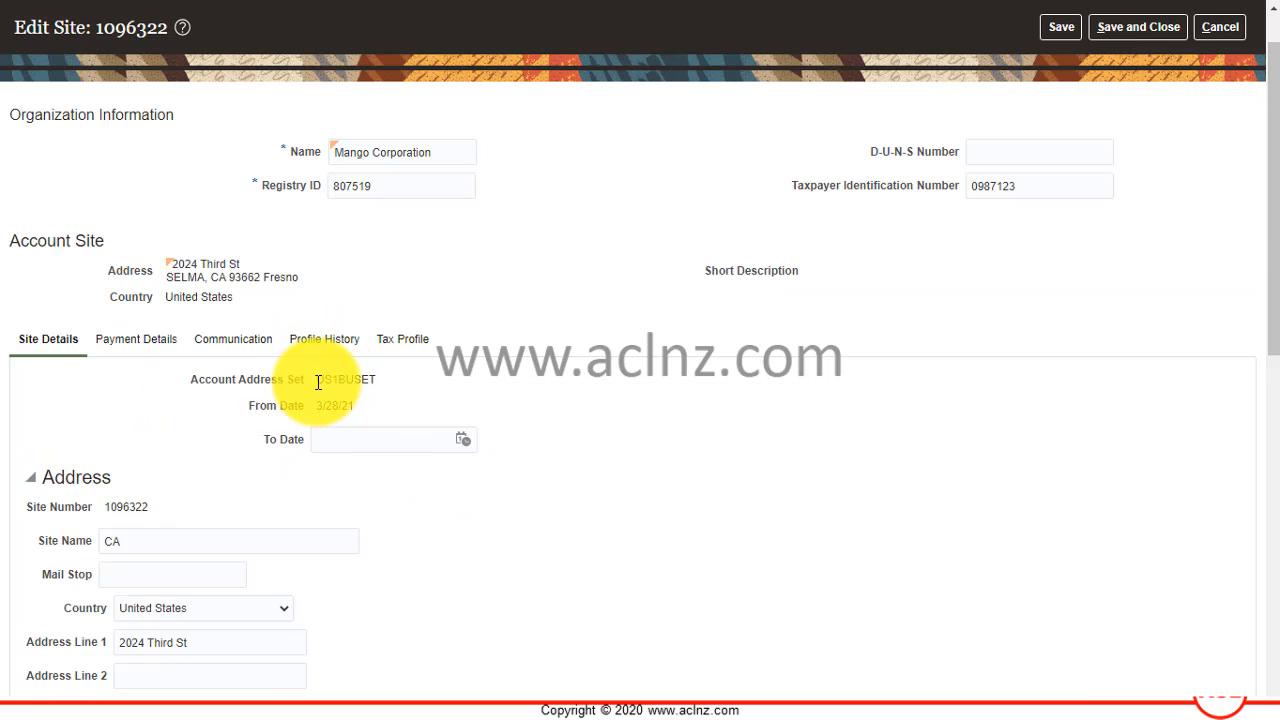
Review the site's account address set, address details and address purposes, and leave the site without saving.
drag(318, 379, 379, 388)
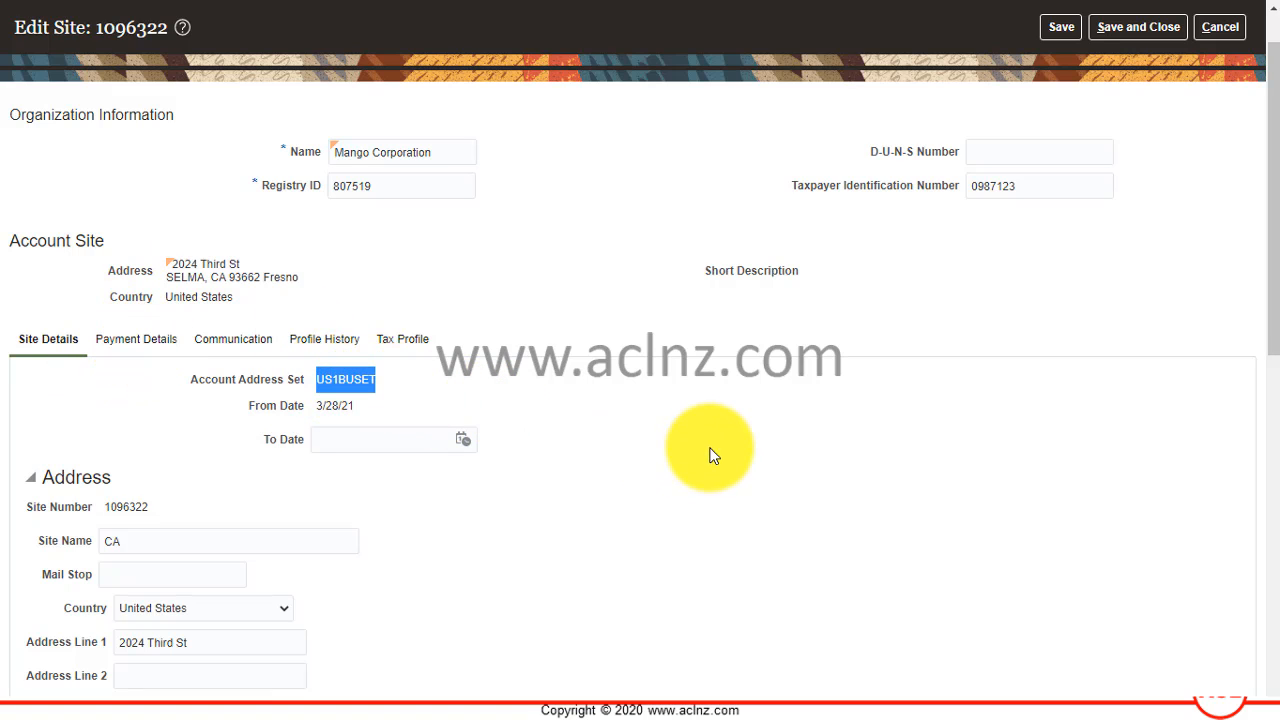
scroll(187, 413, down, 2)
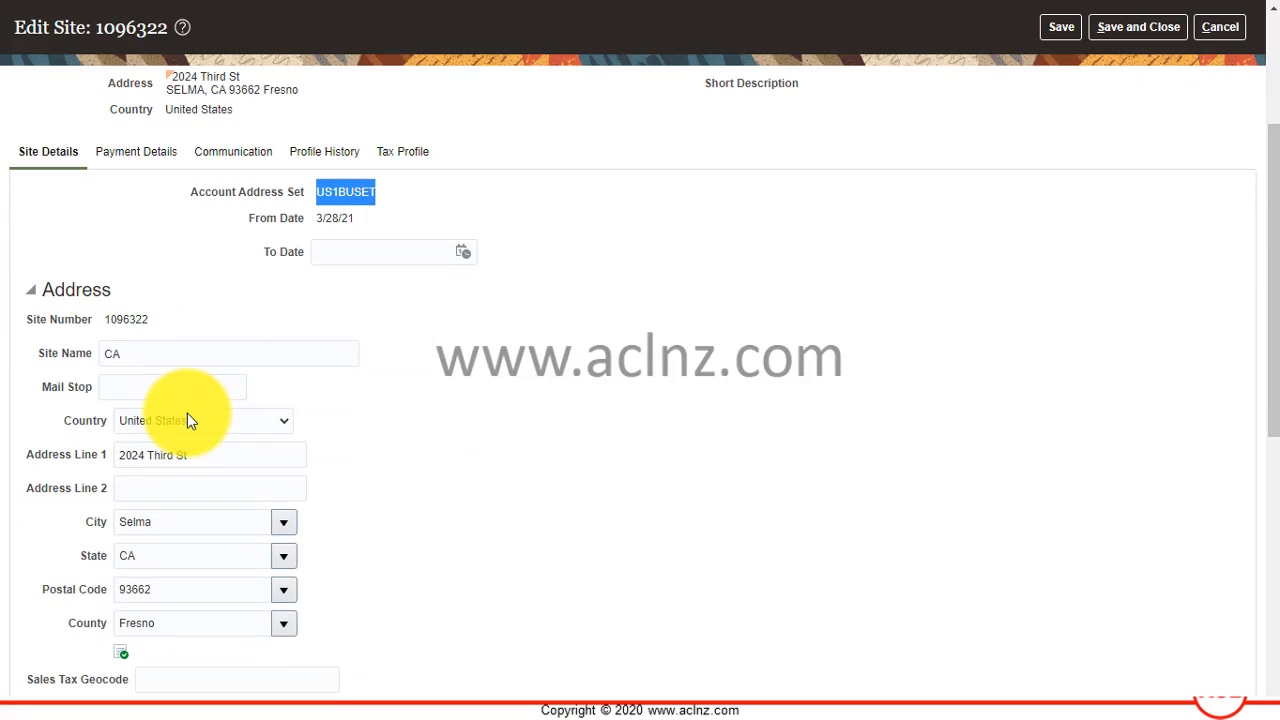
scroll(187, 410, down, 5)
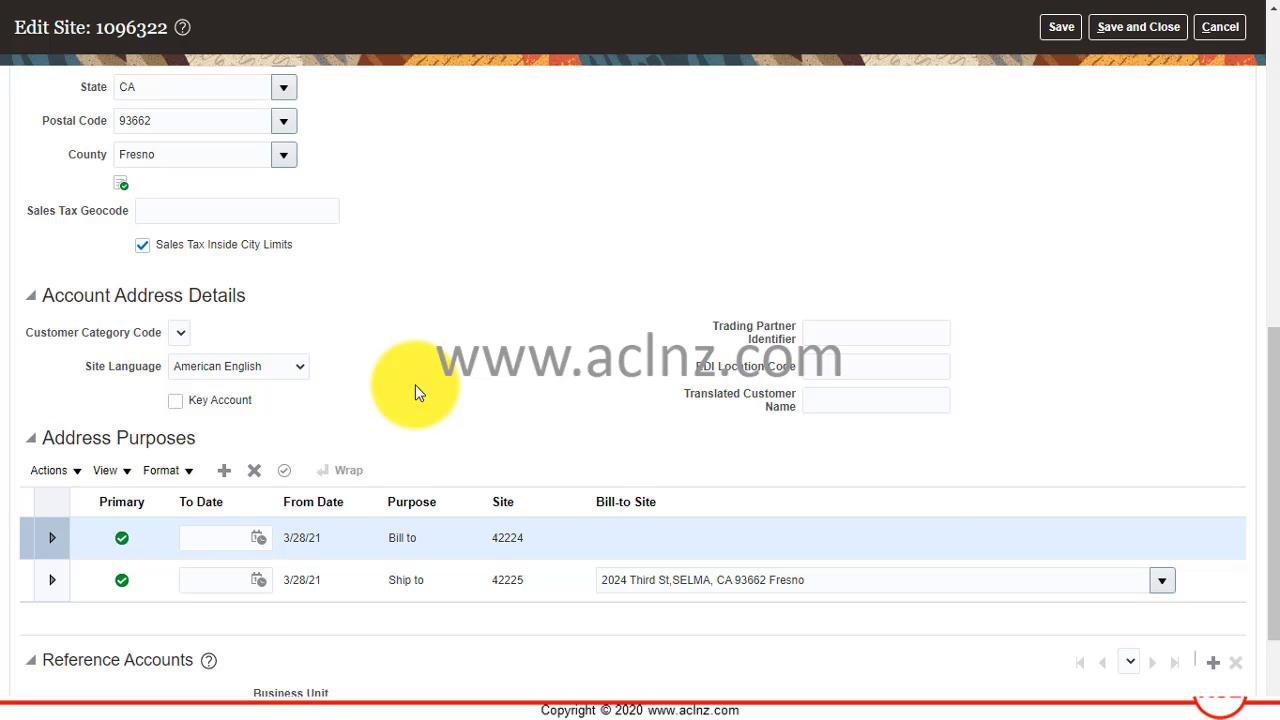
scroll(417, 392, up, 4)
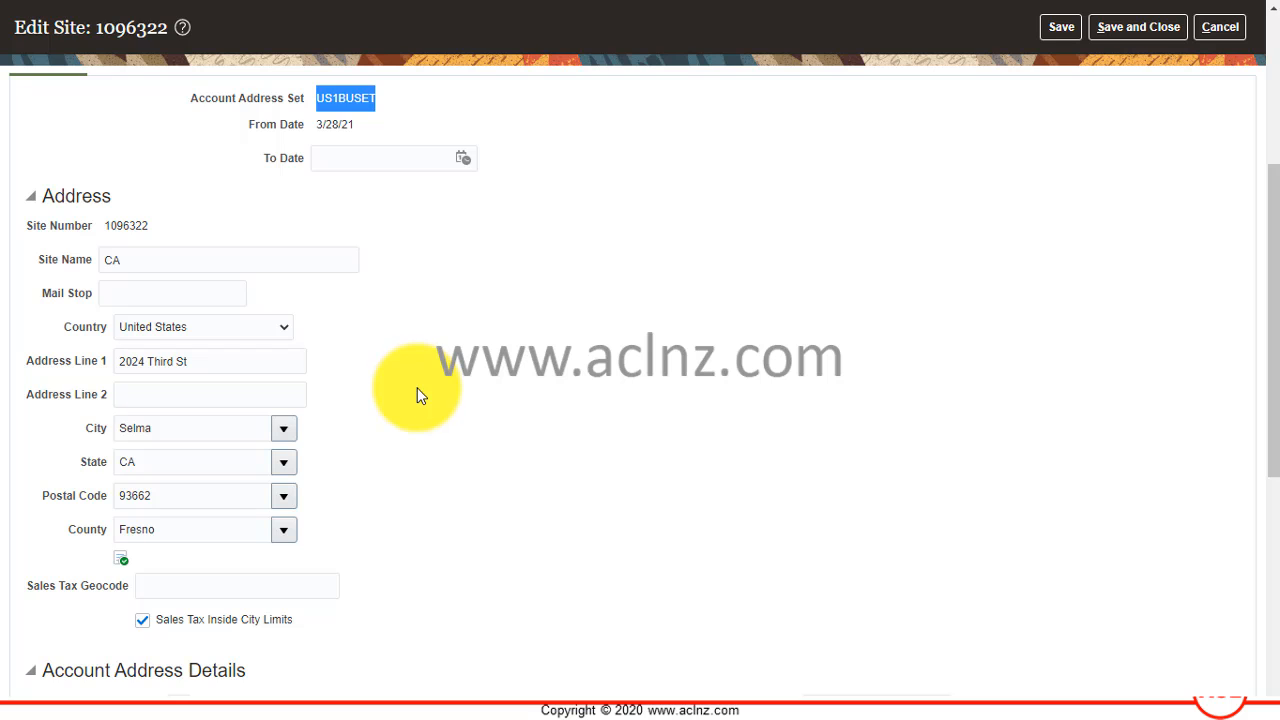
scroll(418, 393, up, 3)
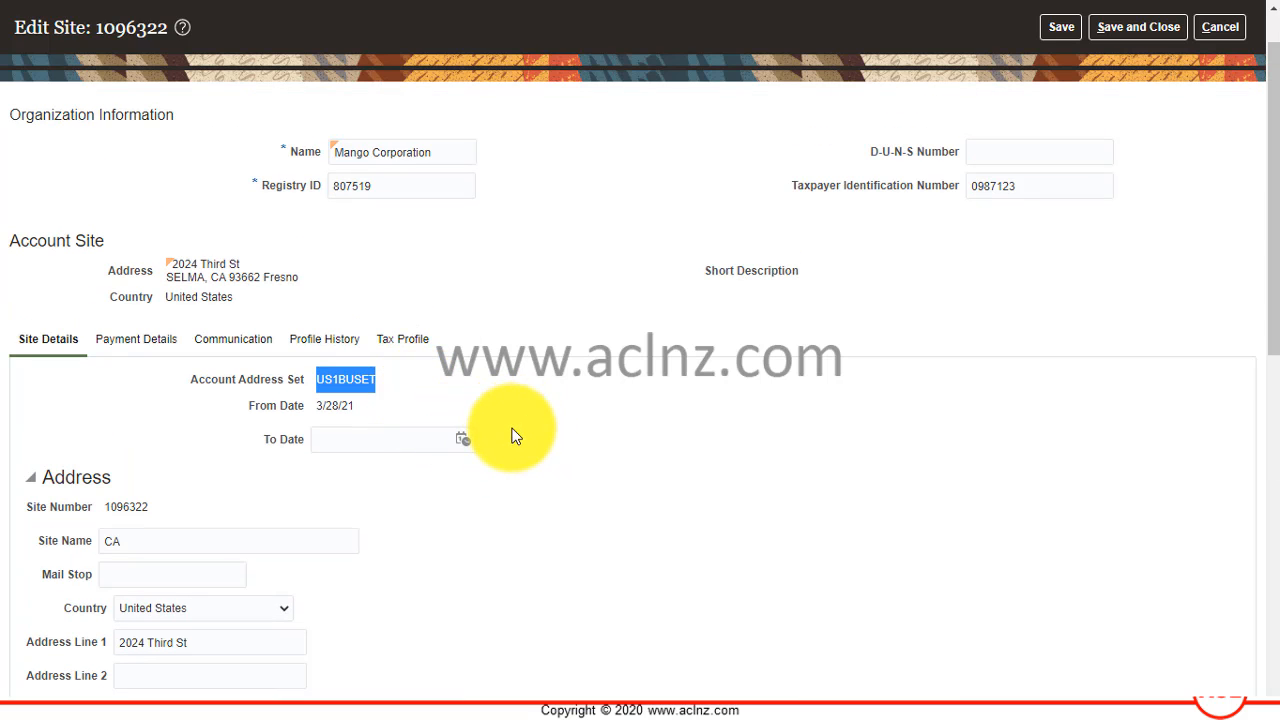
scroll(771, 477, up, 1)
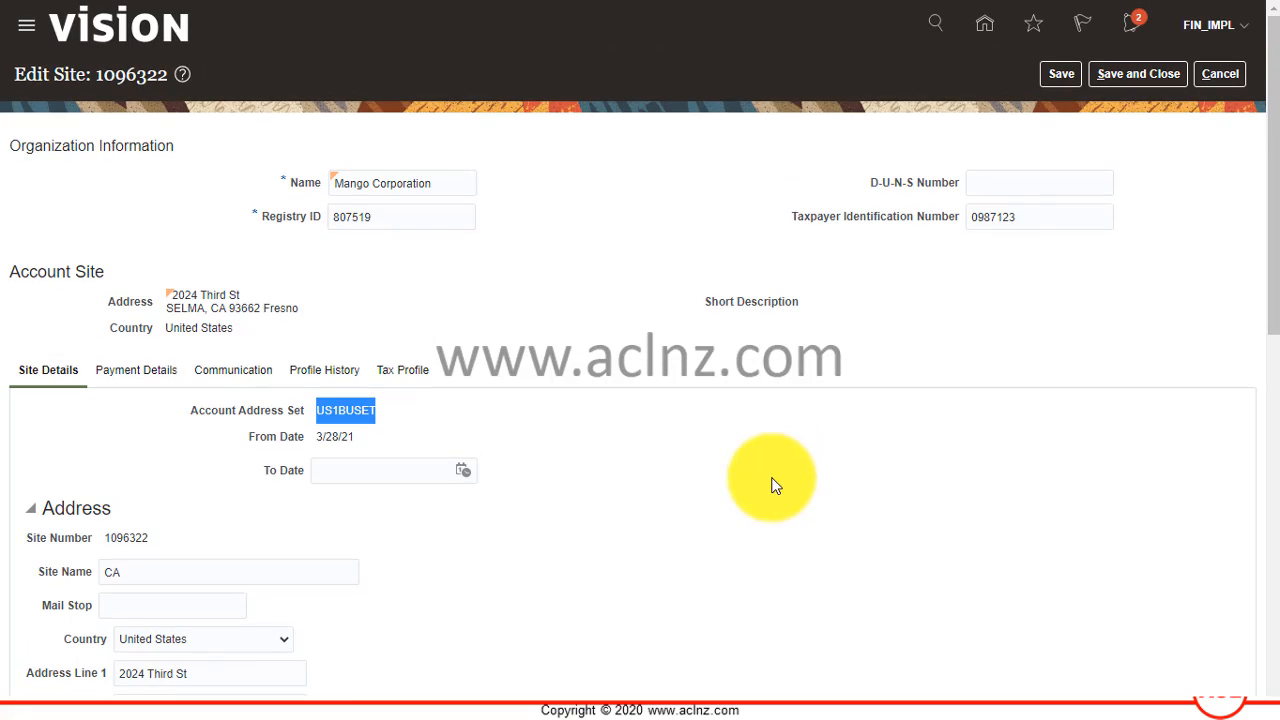
click(1237, 82)
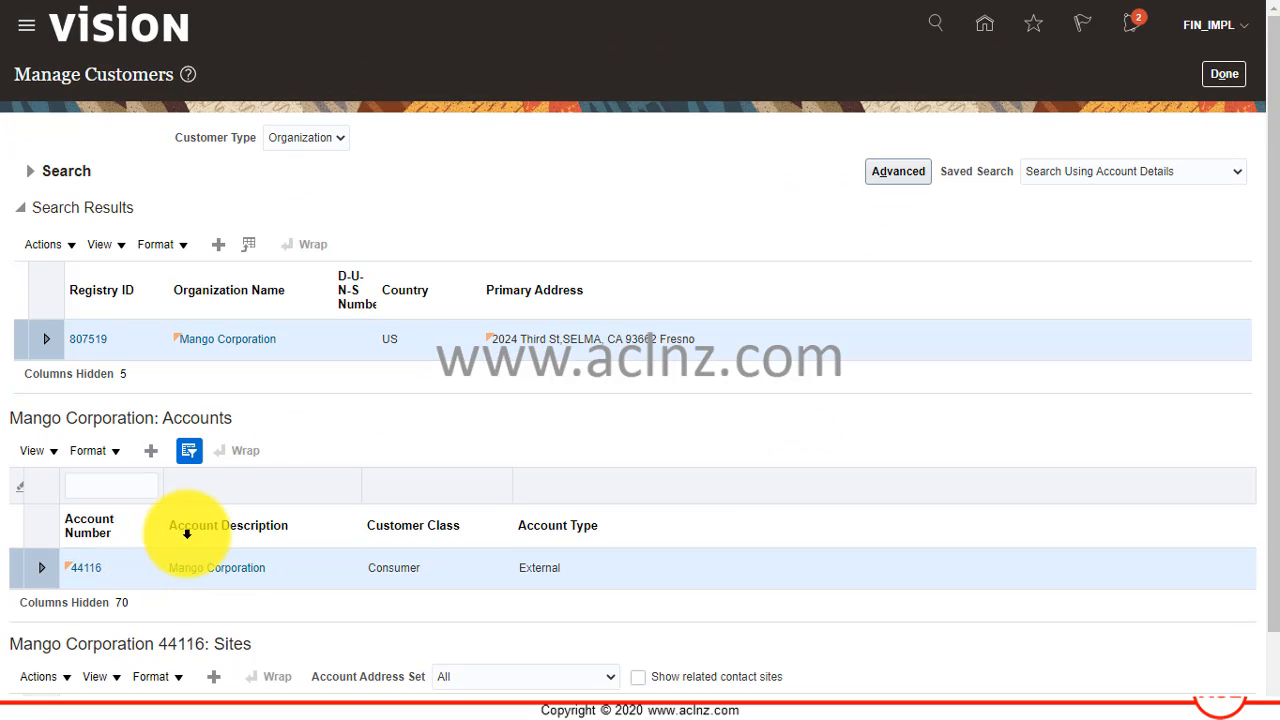
Start a new account site for Mango Corporation and enter Customer Site Set as its account address set.
scroll(32, 552, down, 2)
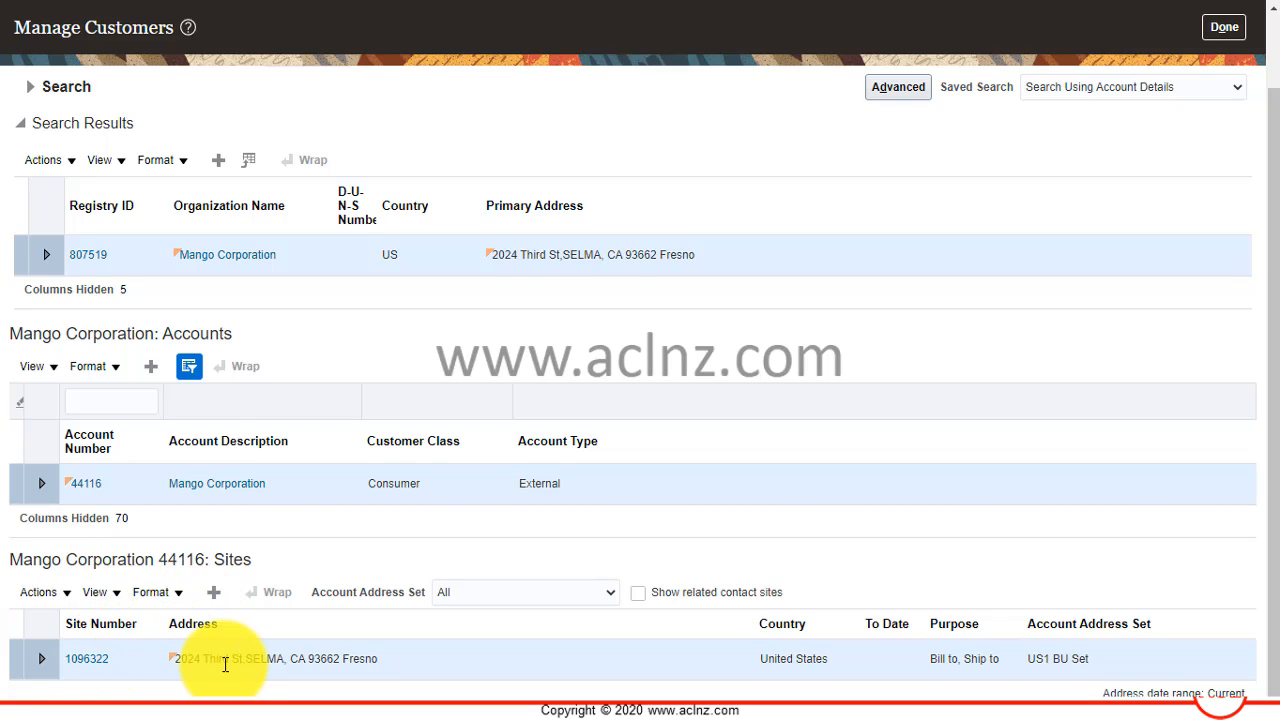
click(216, 601)
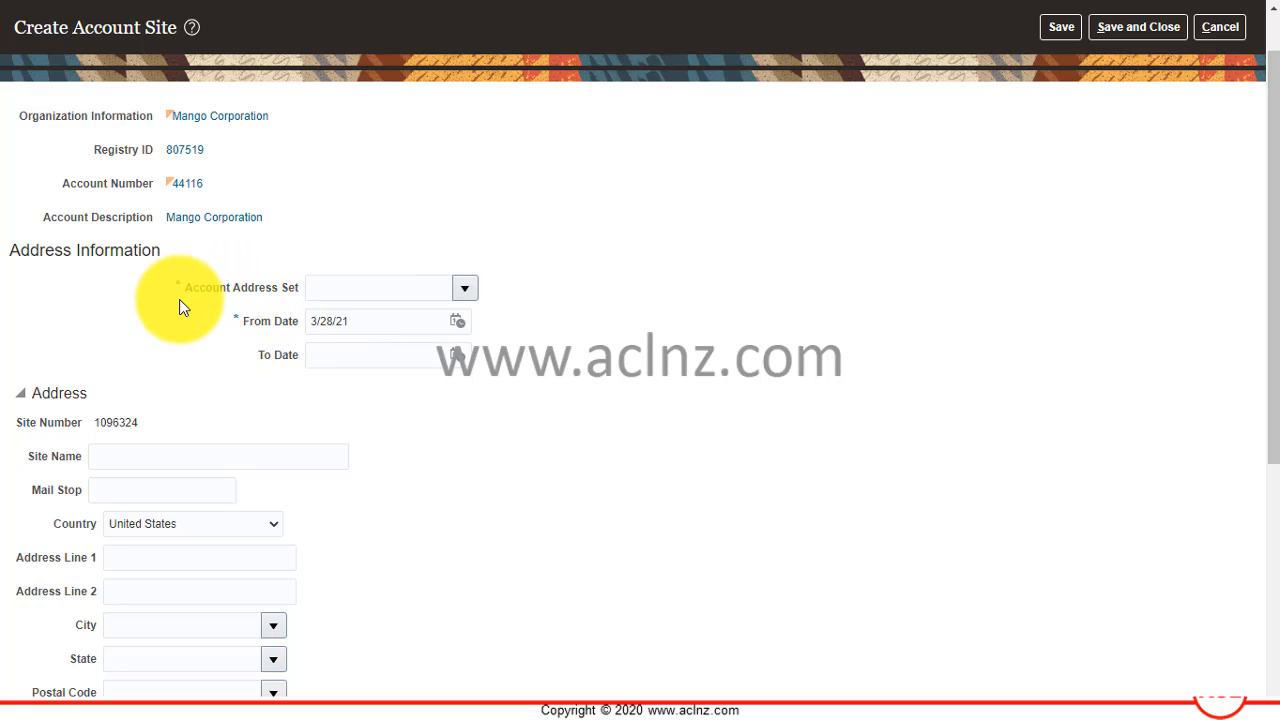
click(356, 287)
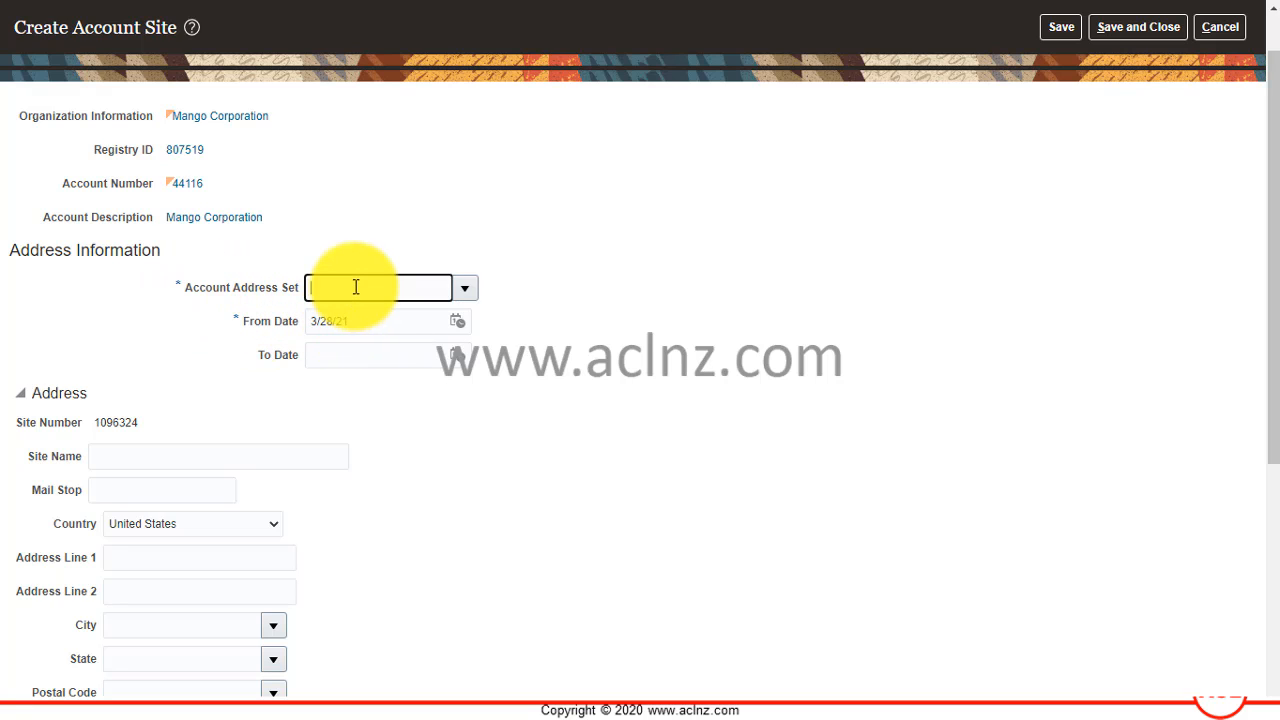
text(Customer Site Set)
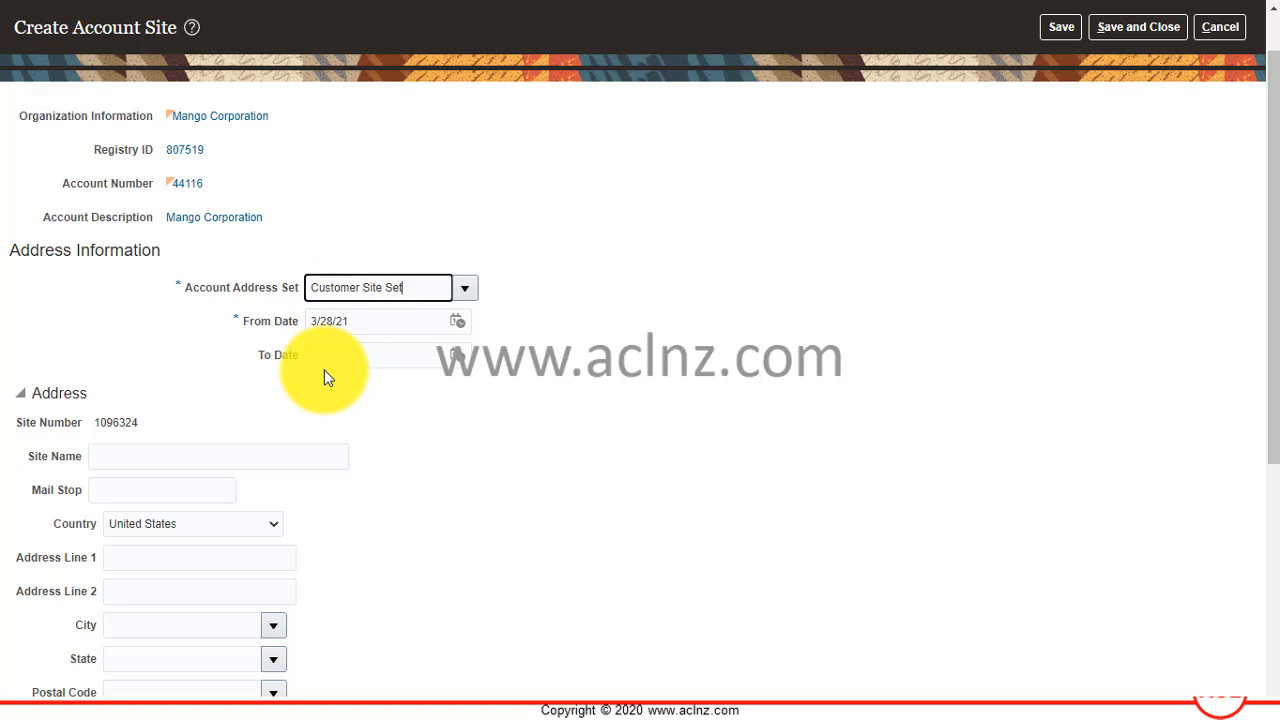
key(Tab)
Search the account address sets by the reference data set name Customer Site Set and select CUSTSITE for the new site.
click(466, 289)
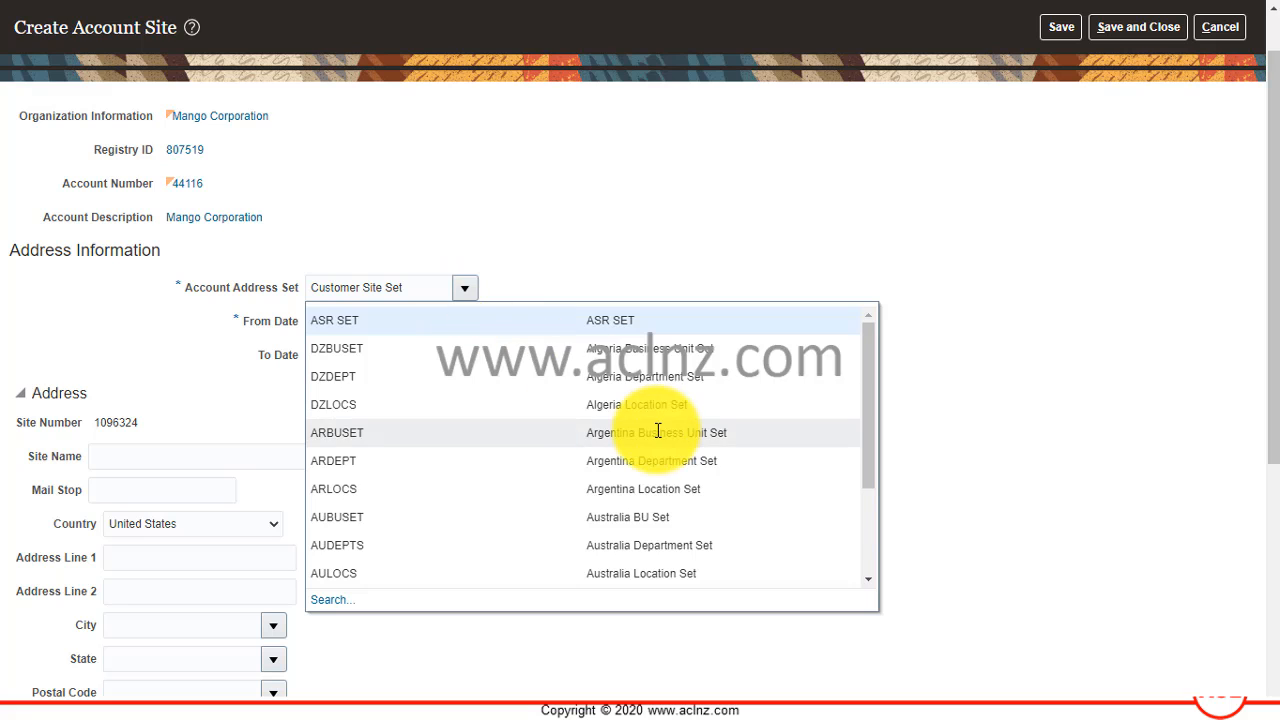
scroll(656, 430, down, 1)
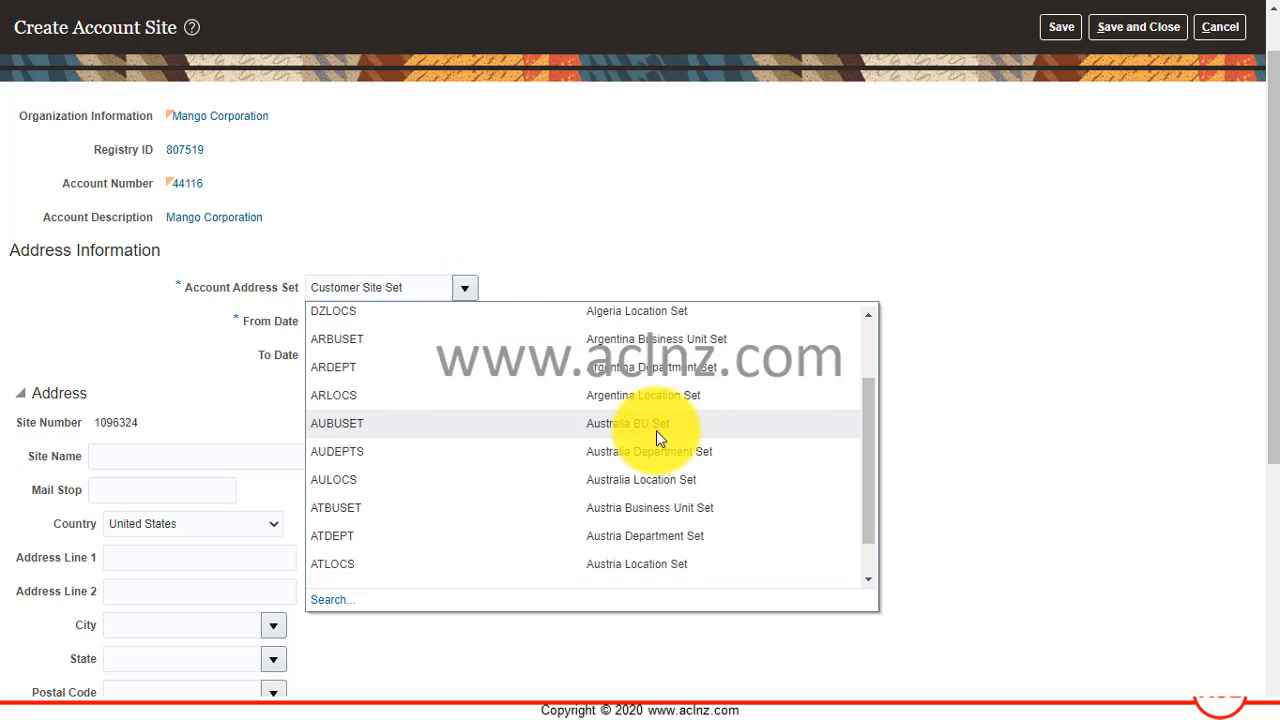
click(336, 603)
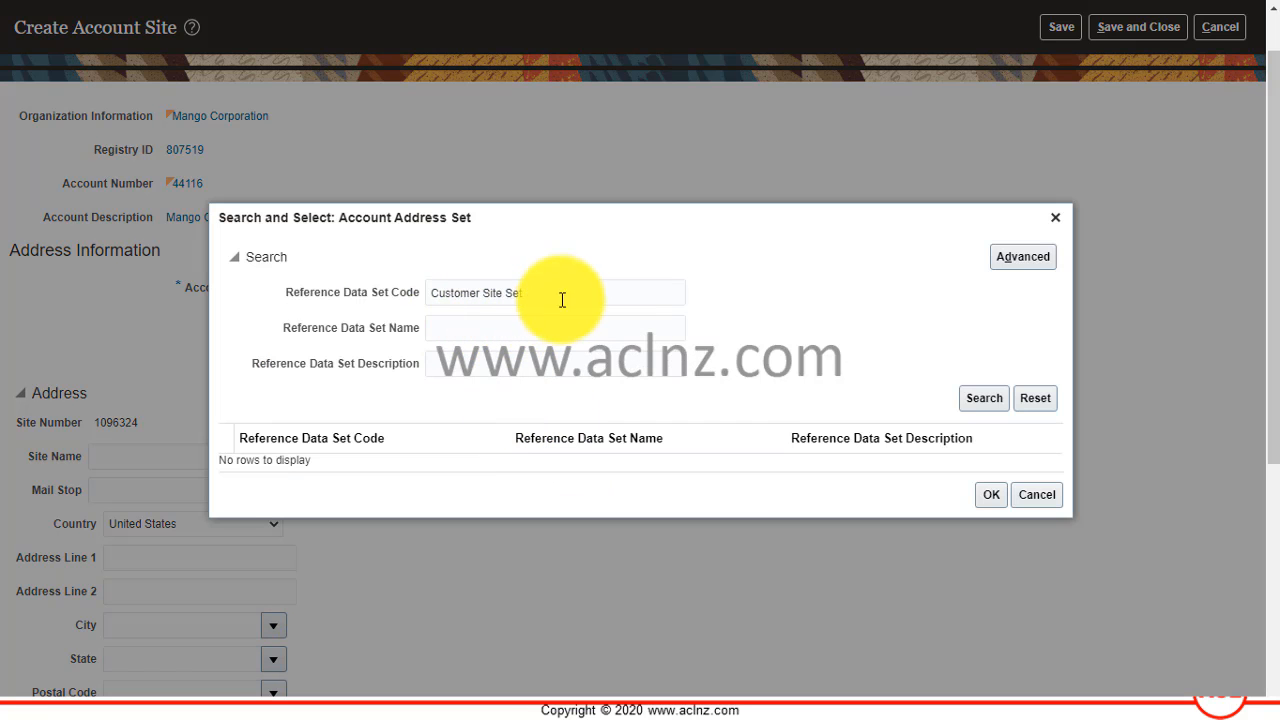
drag(564, 294, 380, 300)
key(ctrl+c)
key(BackSpace)
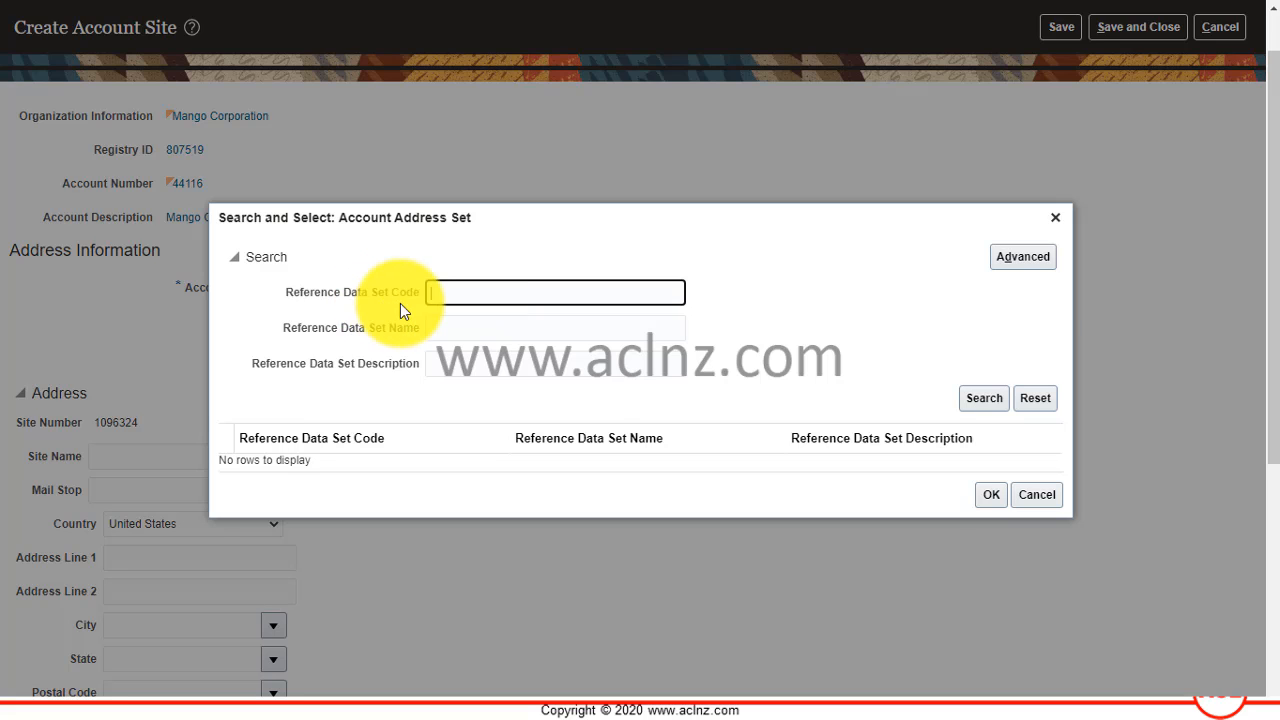
click(471, 330)
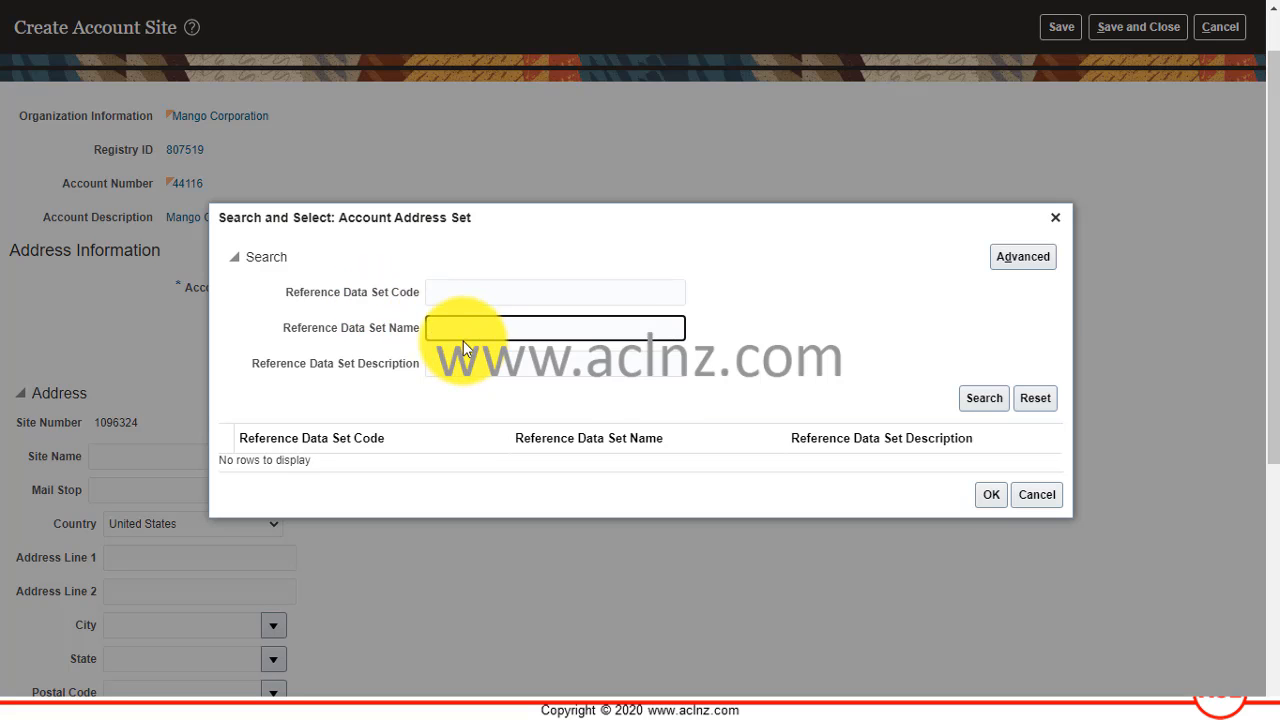
key(ctrl+v)
click(980, 398)
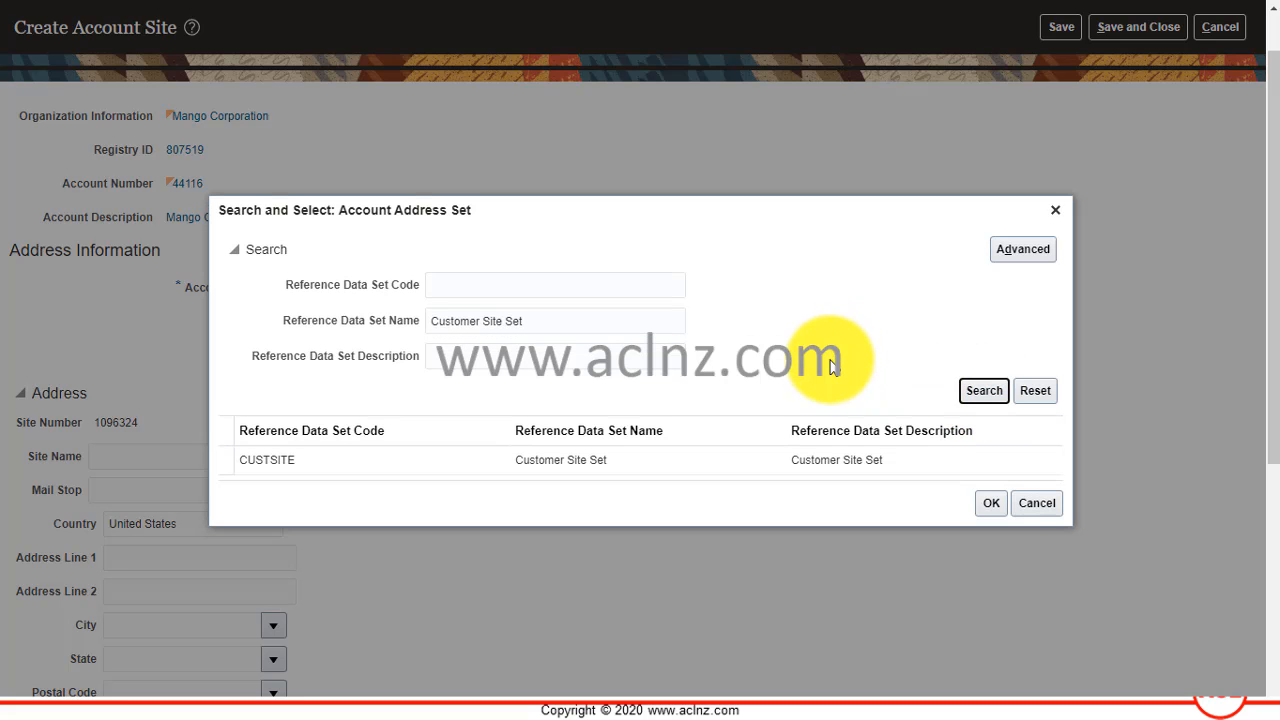
click(357, 466)
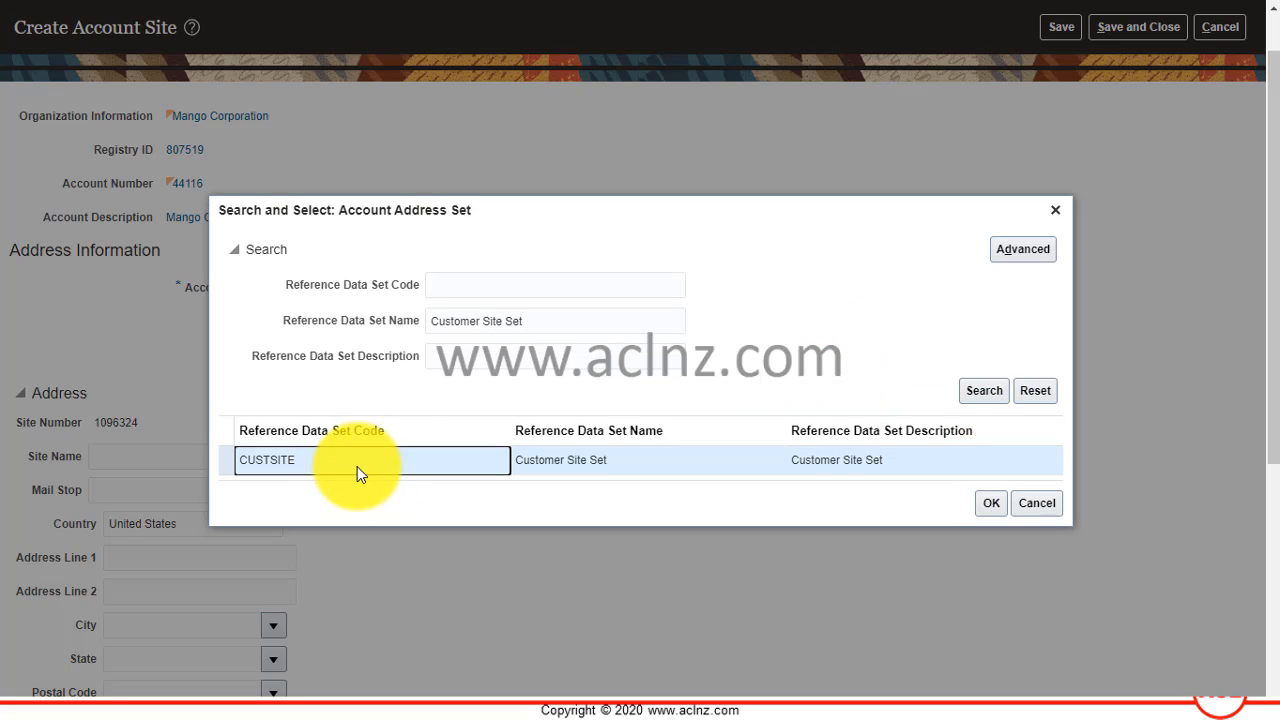
click(991, 503)
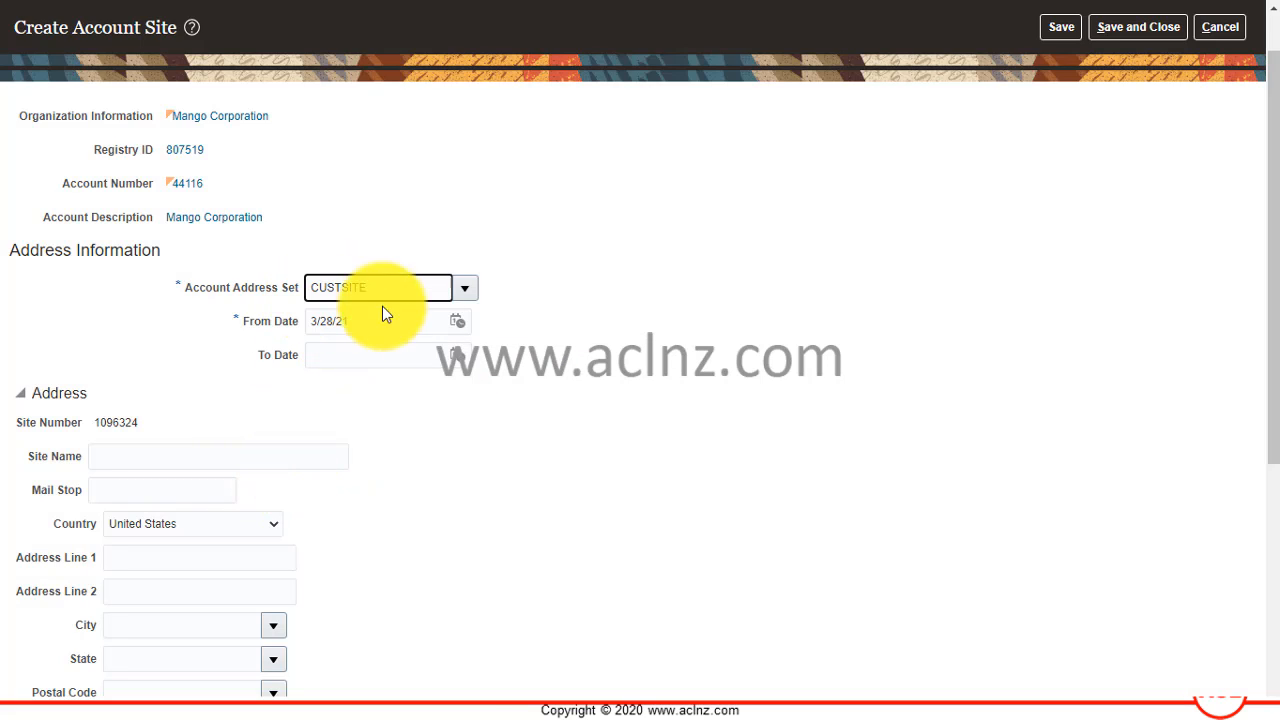
Look up the set code CUSTSITE again to check its name and description, and reconfirm it as the account address set.
click(464, 288)
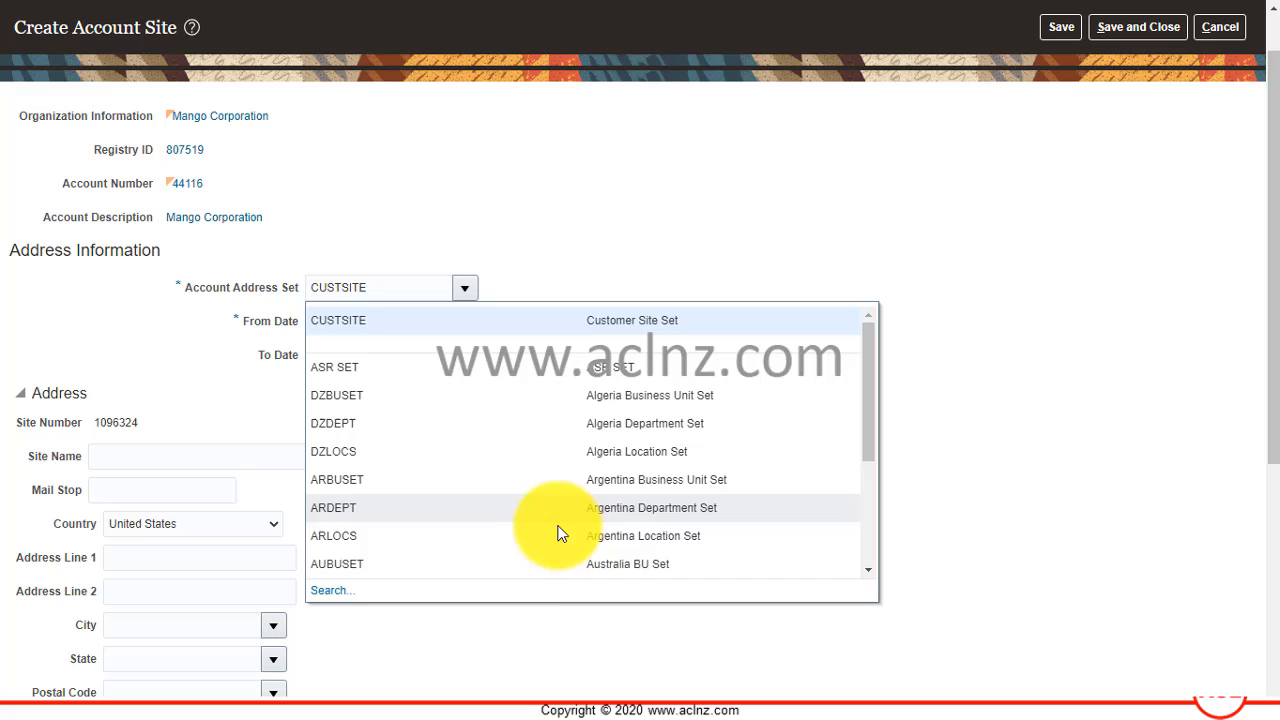
click(475, 592)
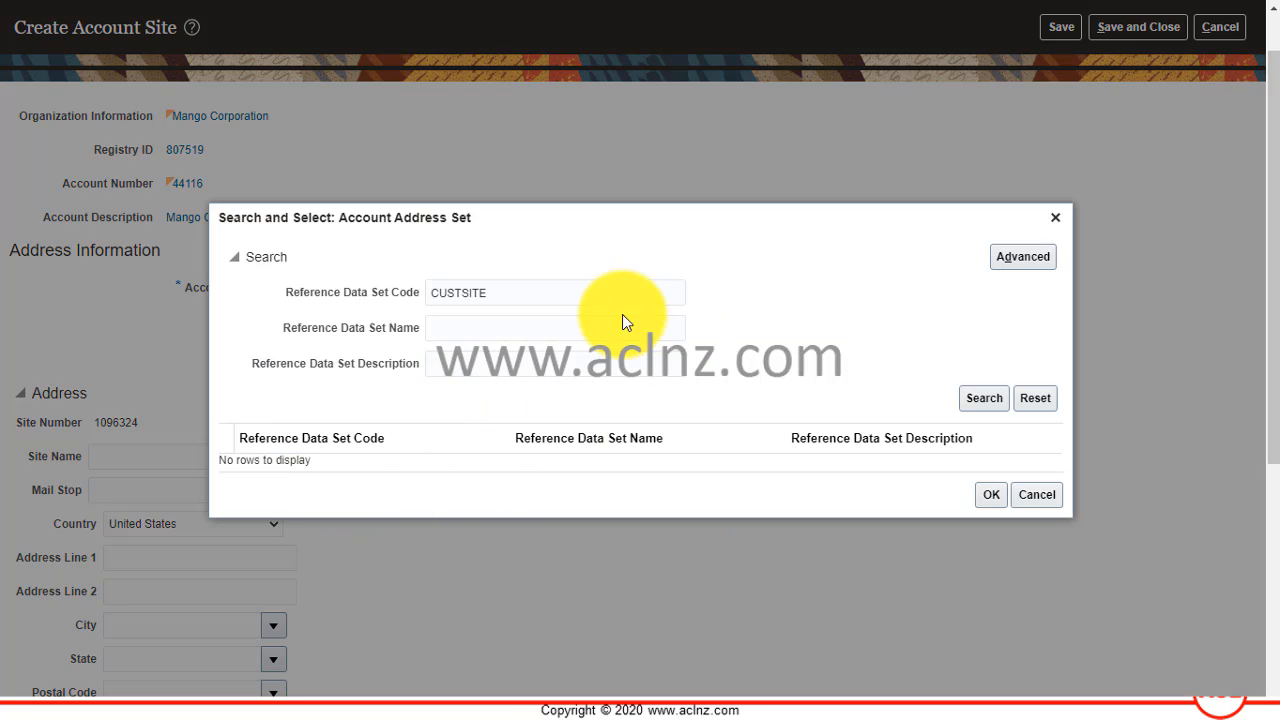
click(980, 400)
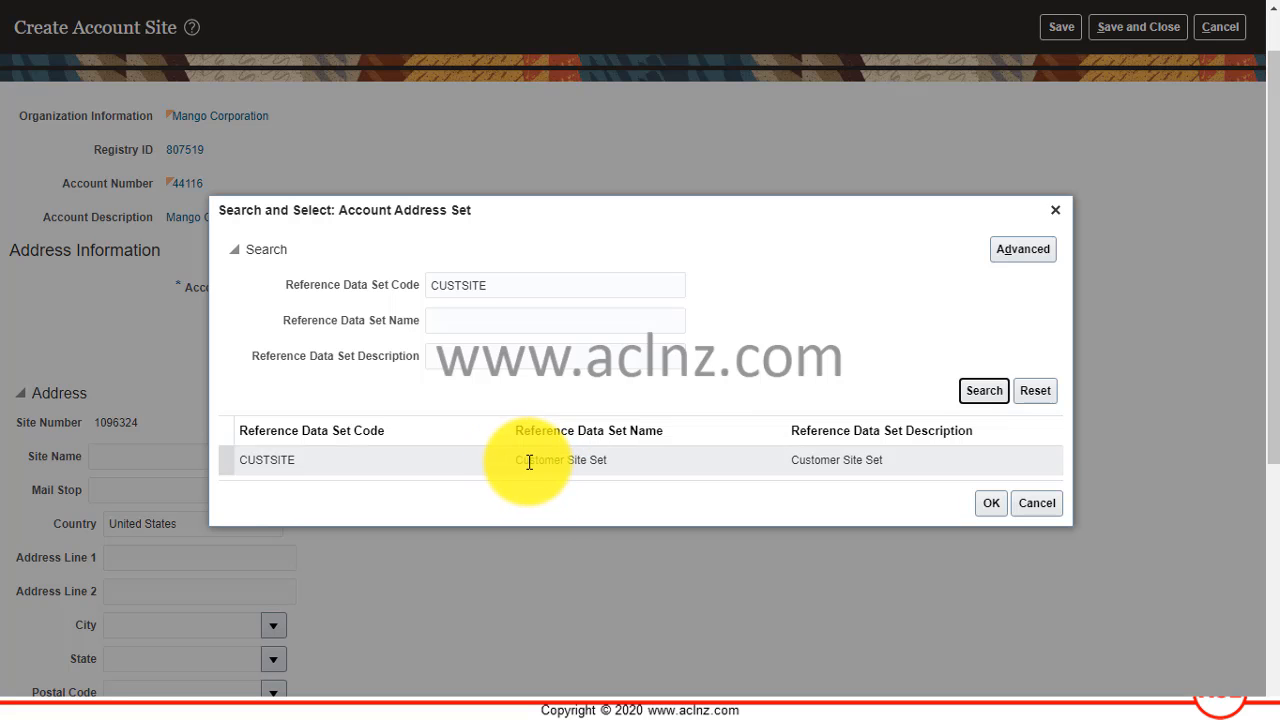
click(782, 460)
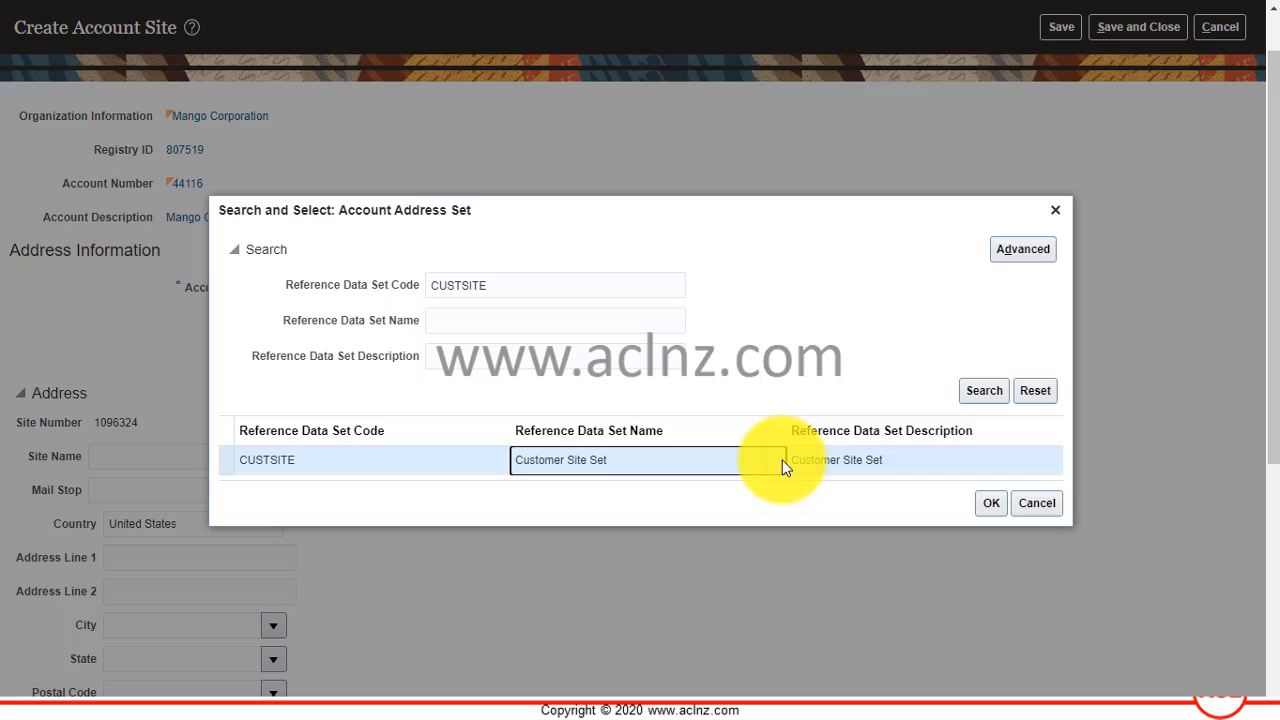
click(991, 503)
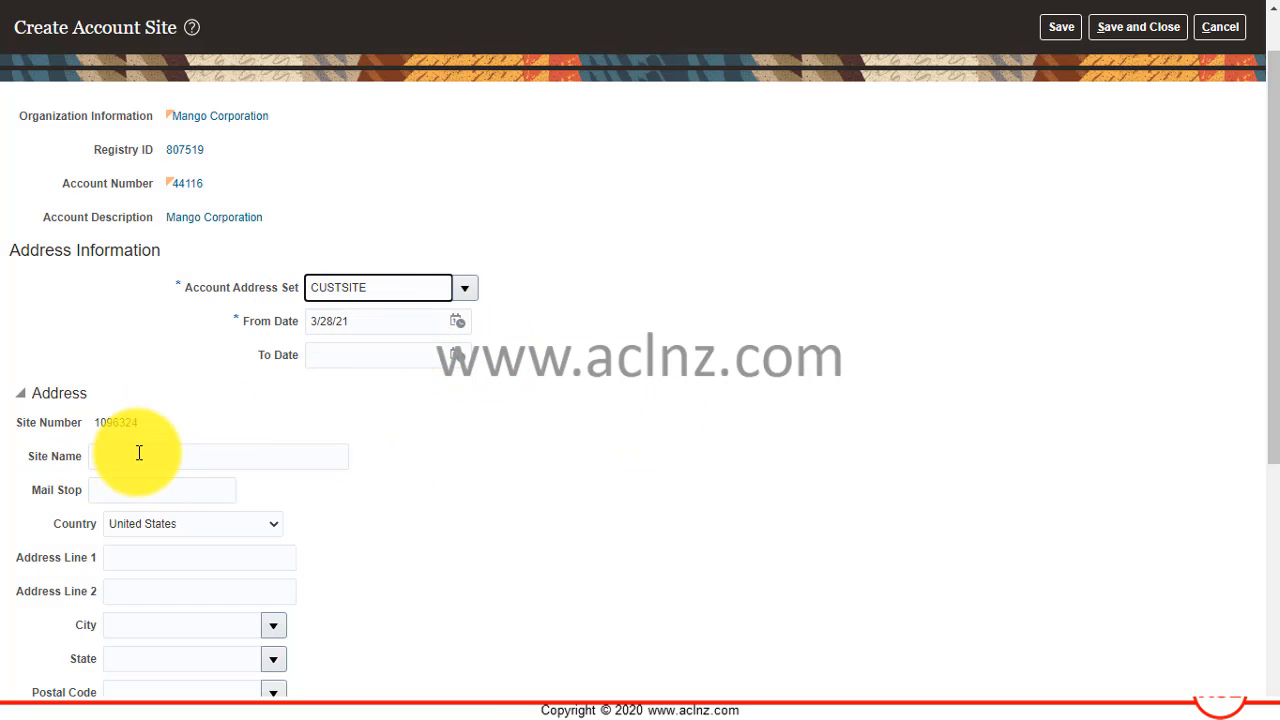
Enter Mango Corporation Primary as the site name.
click(206, 462)
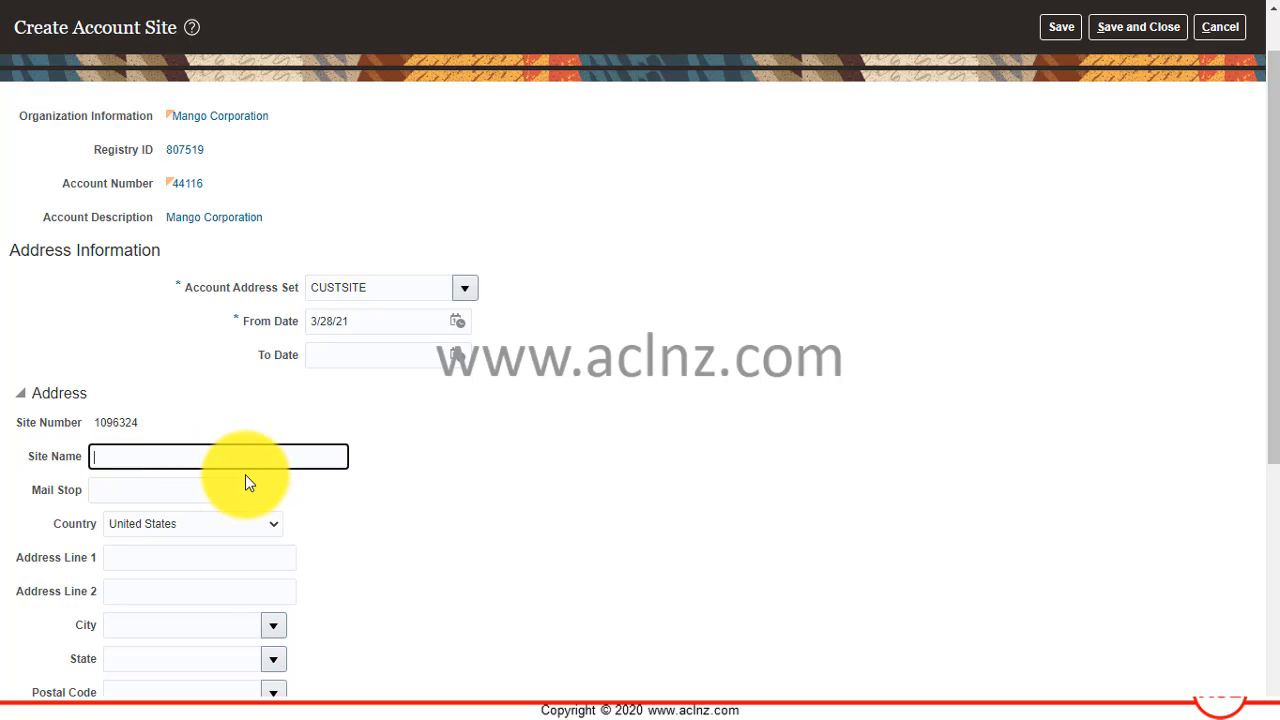
text(Mango Corporation Primary)
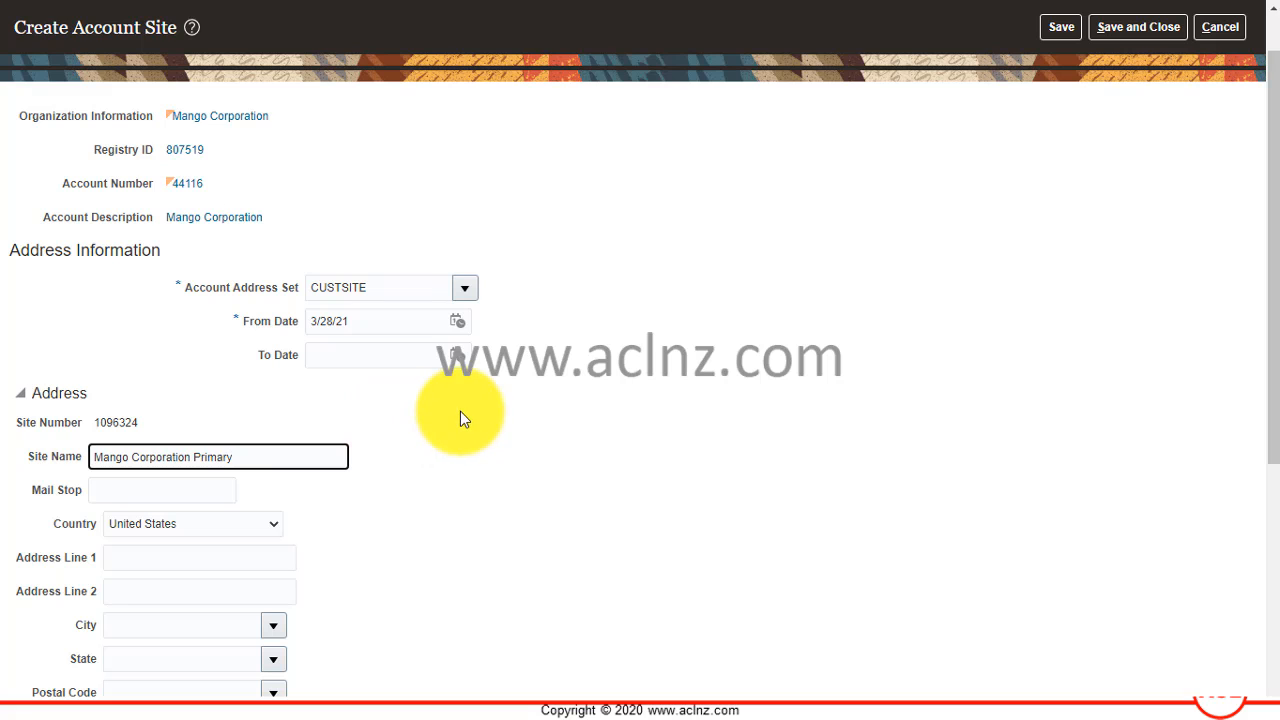
key(Tab)
Fill in the site's street address, select its matching city, county and state entry, and enter the postal code.
scroll(455, 419, down, 4)
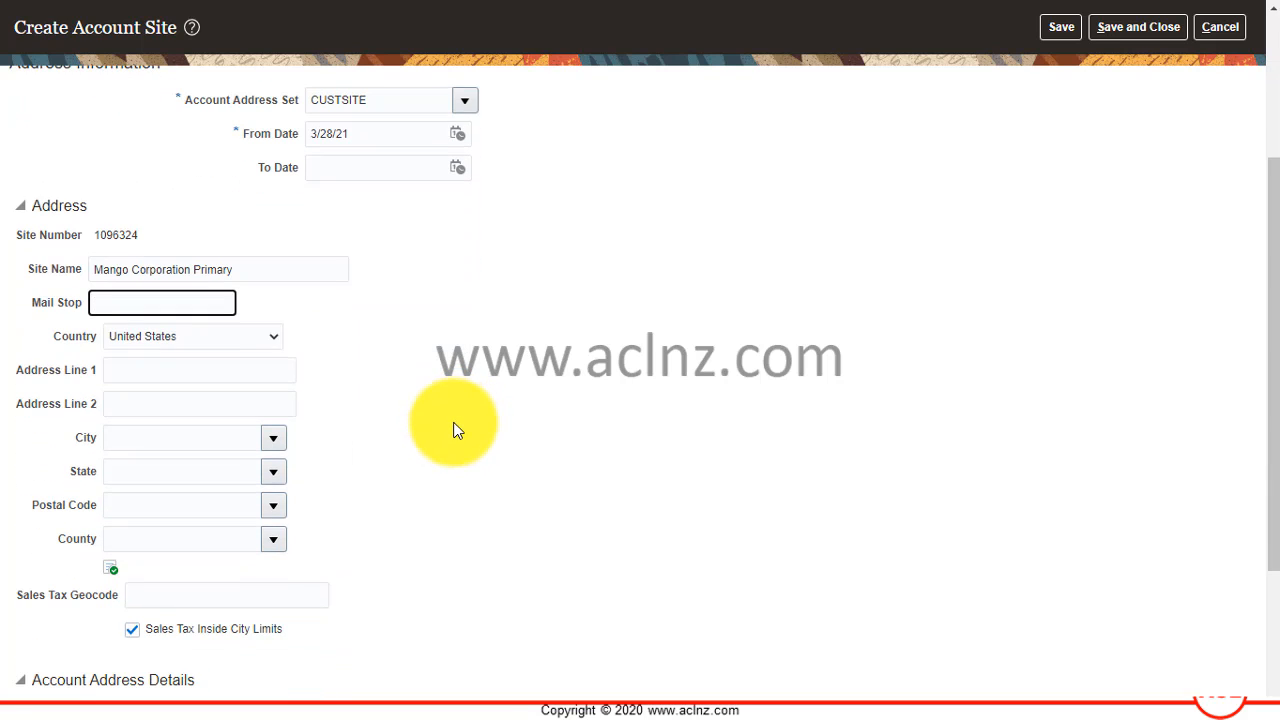
click(171, 369)
click(554, 336)
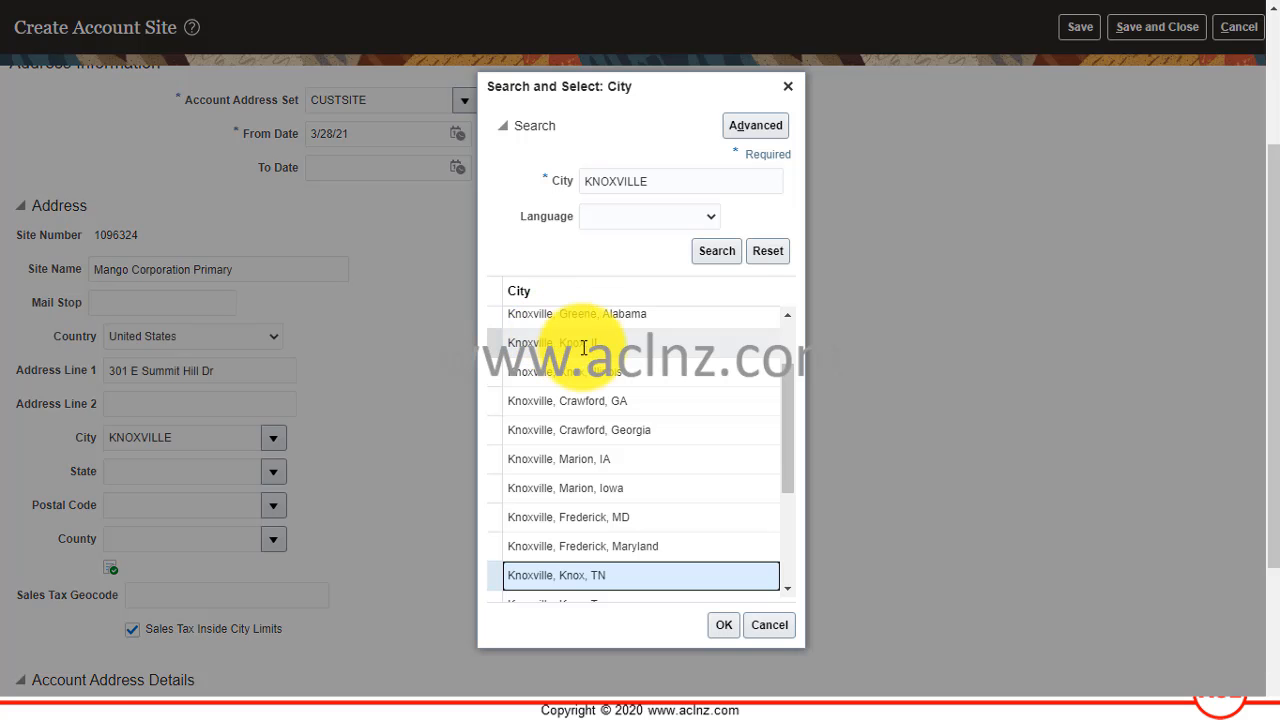
click(727, 628)
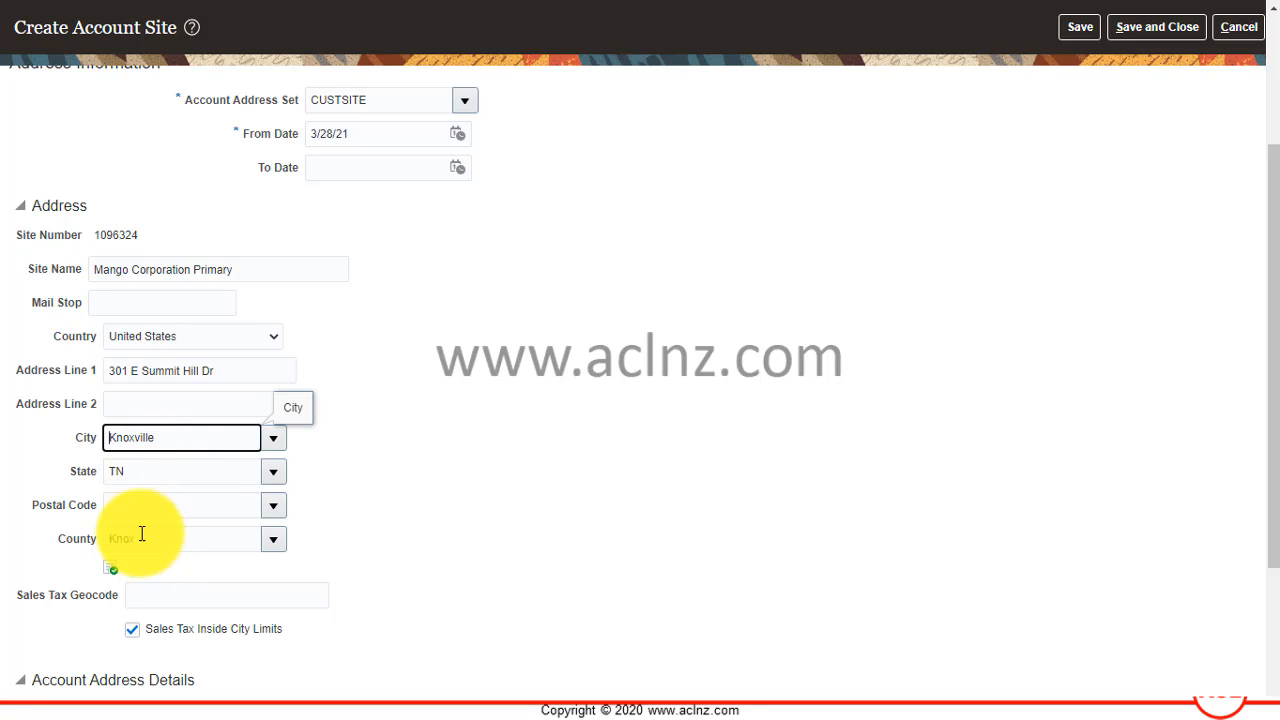
click(134, 504)
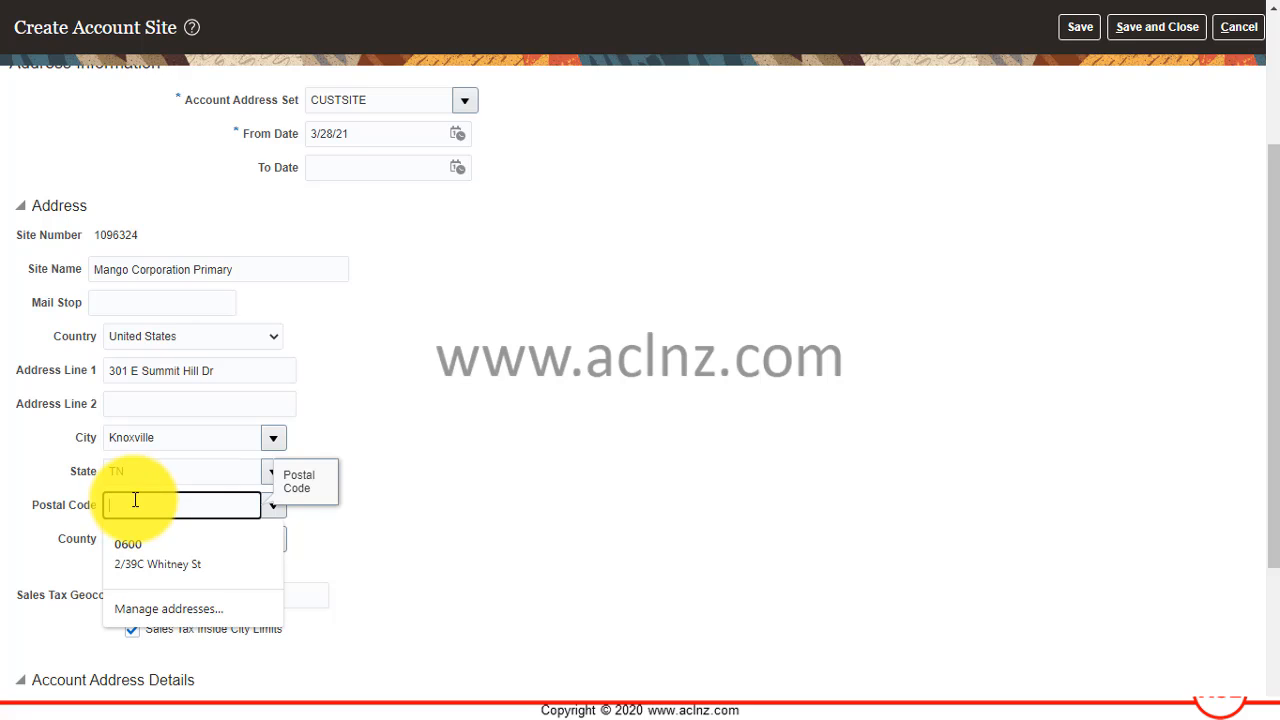
text(37915)
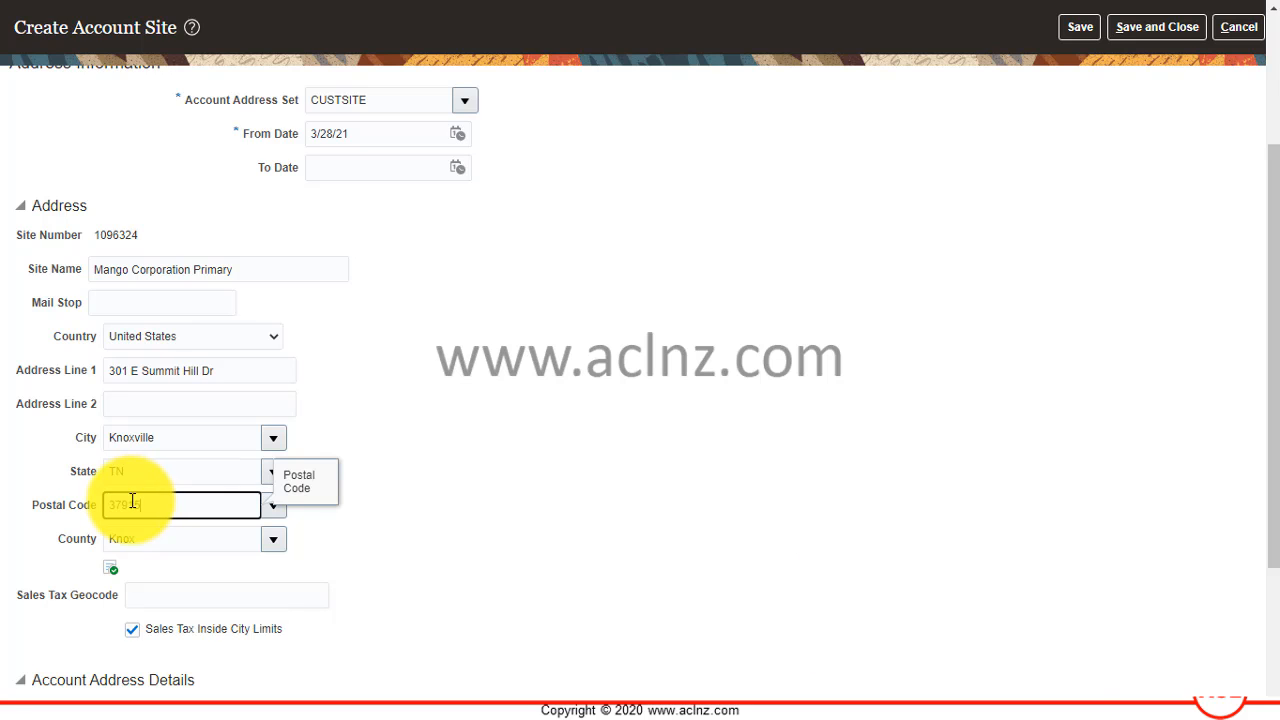
key(Tab)
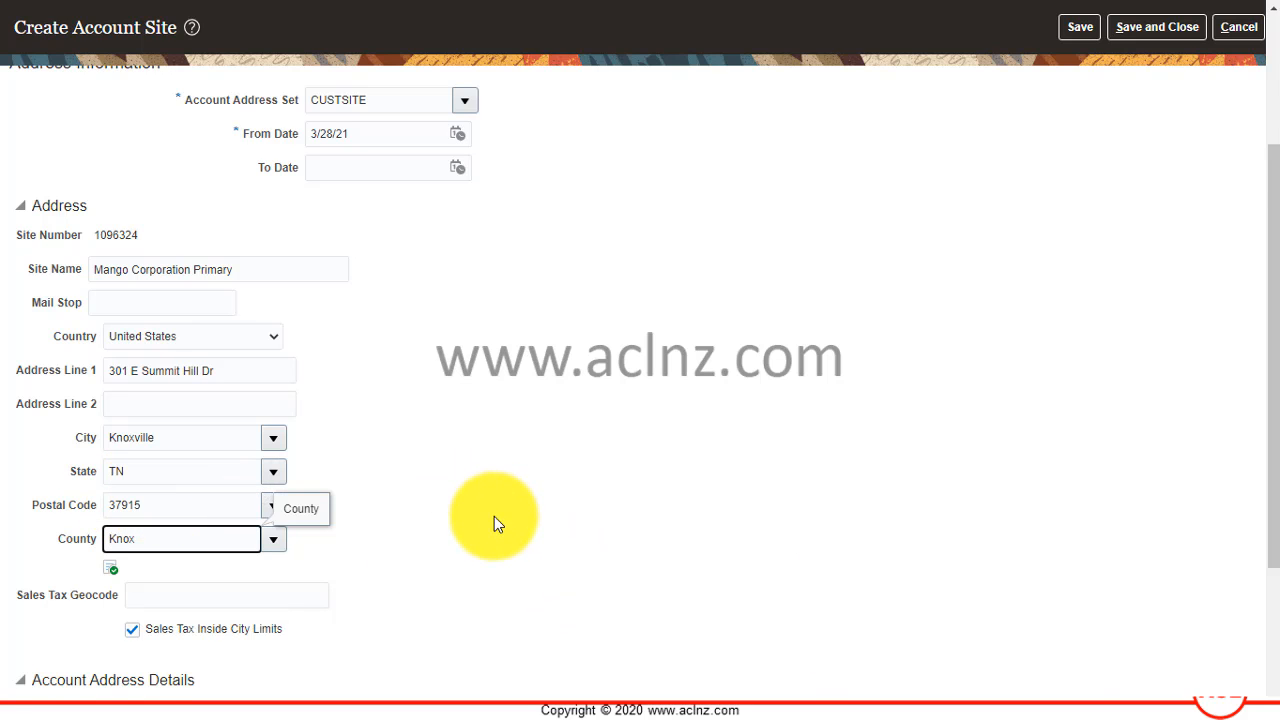
Add an address purpose to the new site and set it to Bill to.
scroll(492, 525, down, 1)
scroll(494, 530, down, 1)
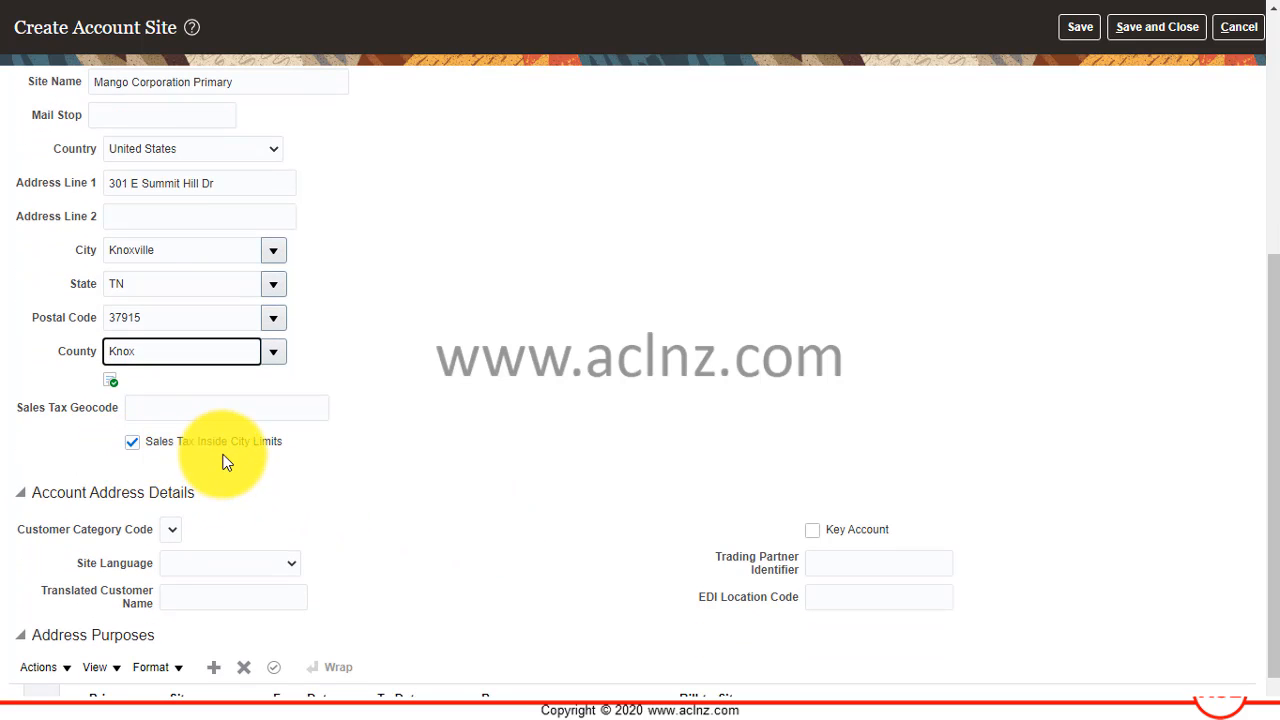
scroll(521, 515, down, 1)
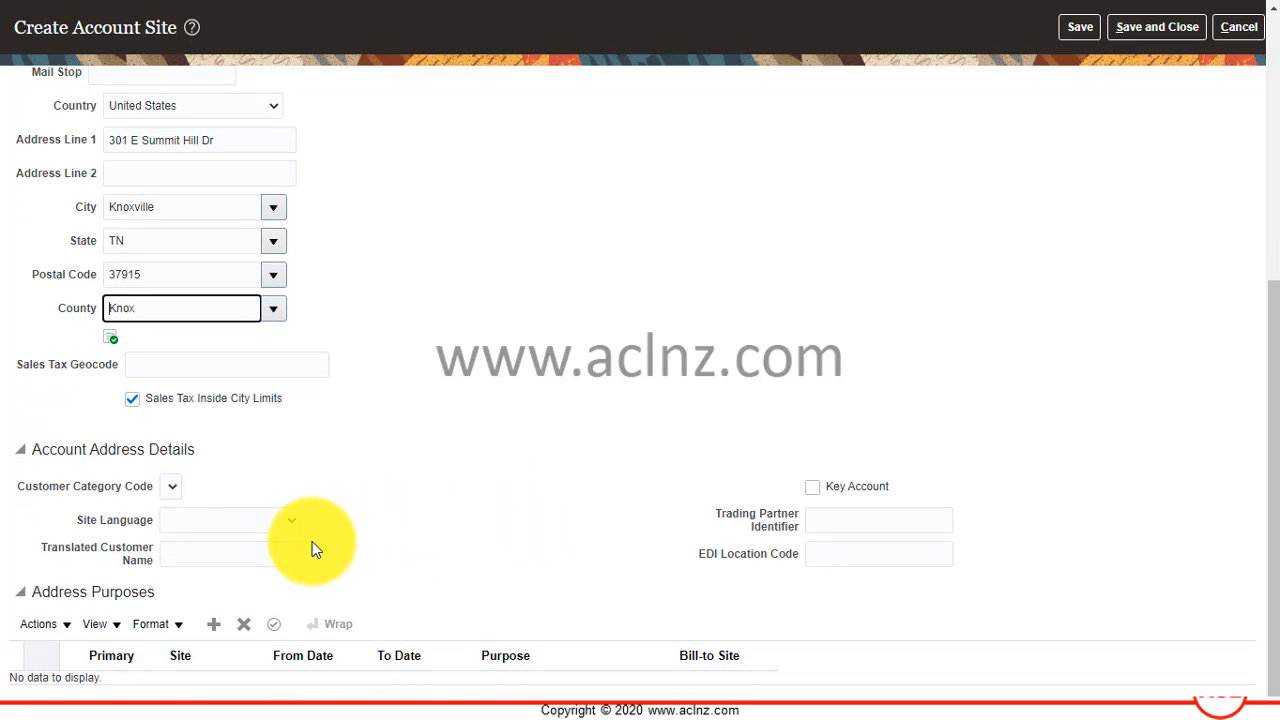
click(214, 626)
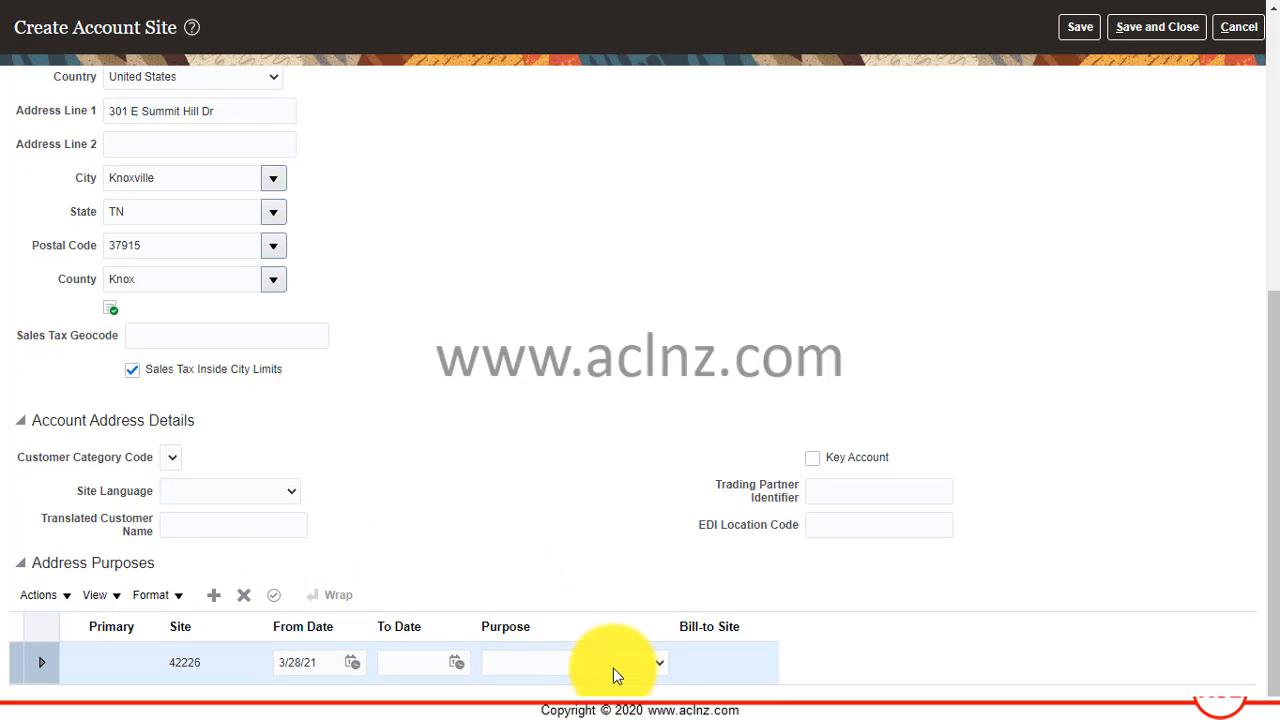
click(660, 665)
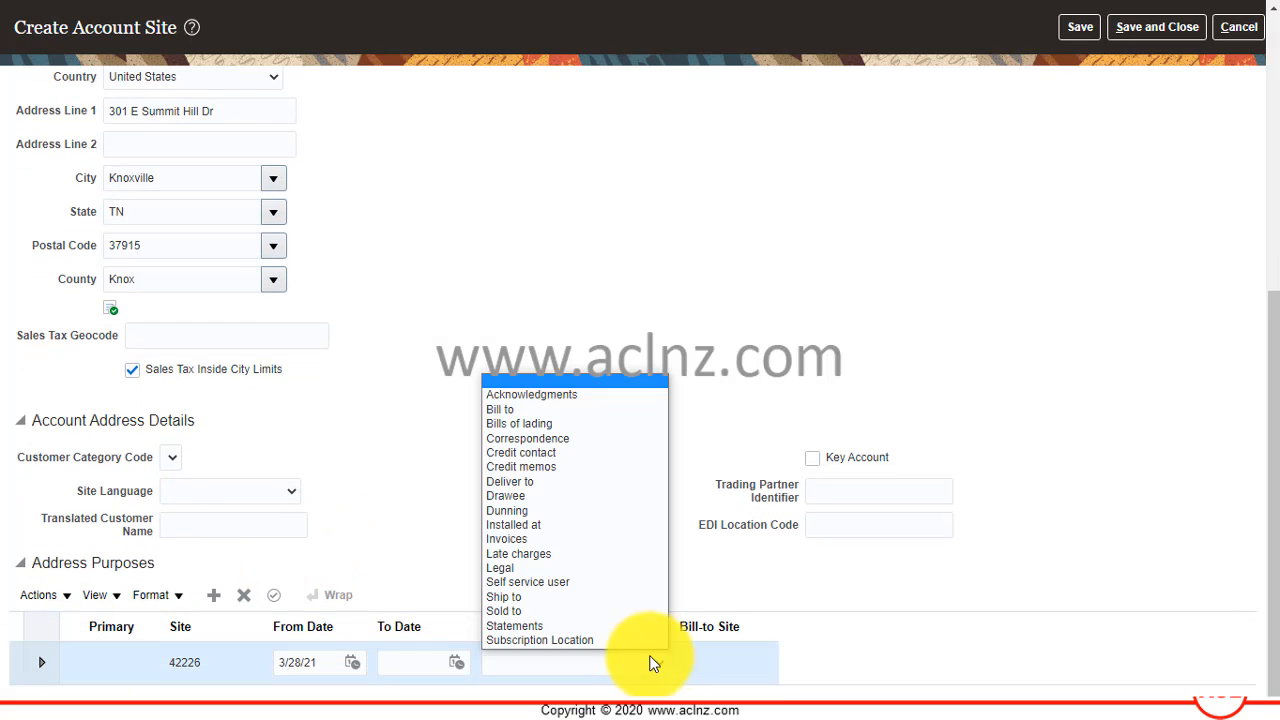
click(534, 414)
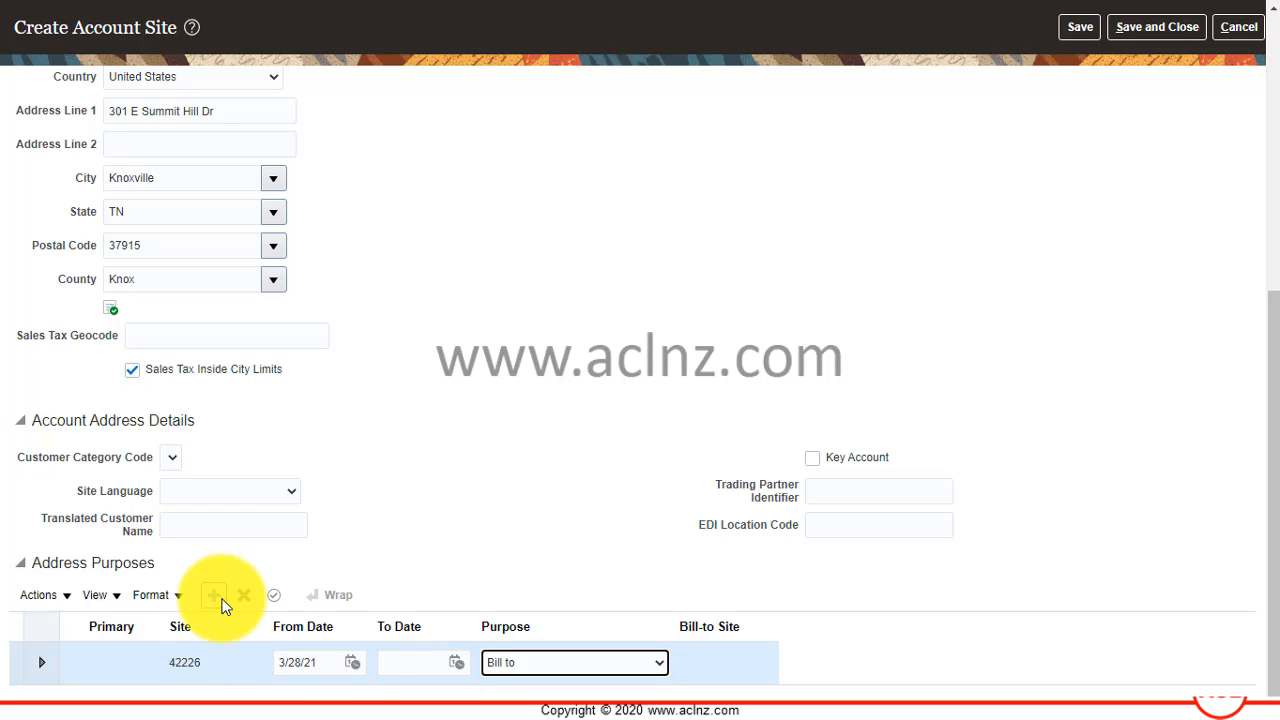
Add a second address purpose of Ship to and assign the customer's listed address as its bill-to site.
click(208, 605)
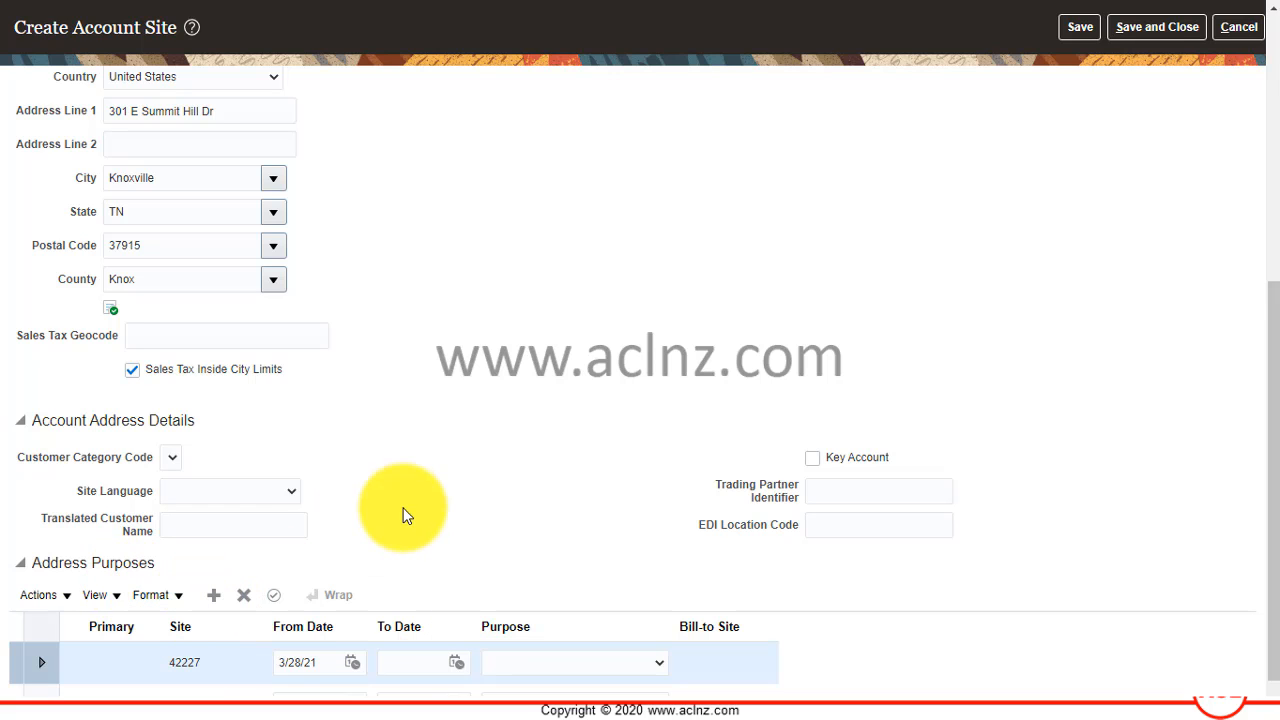
scroll(405, 520, down, 1)
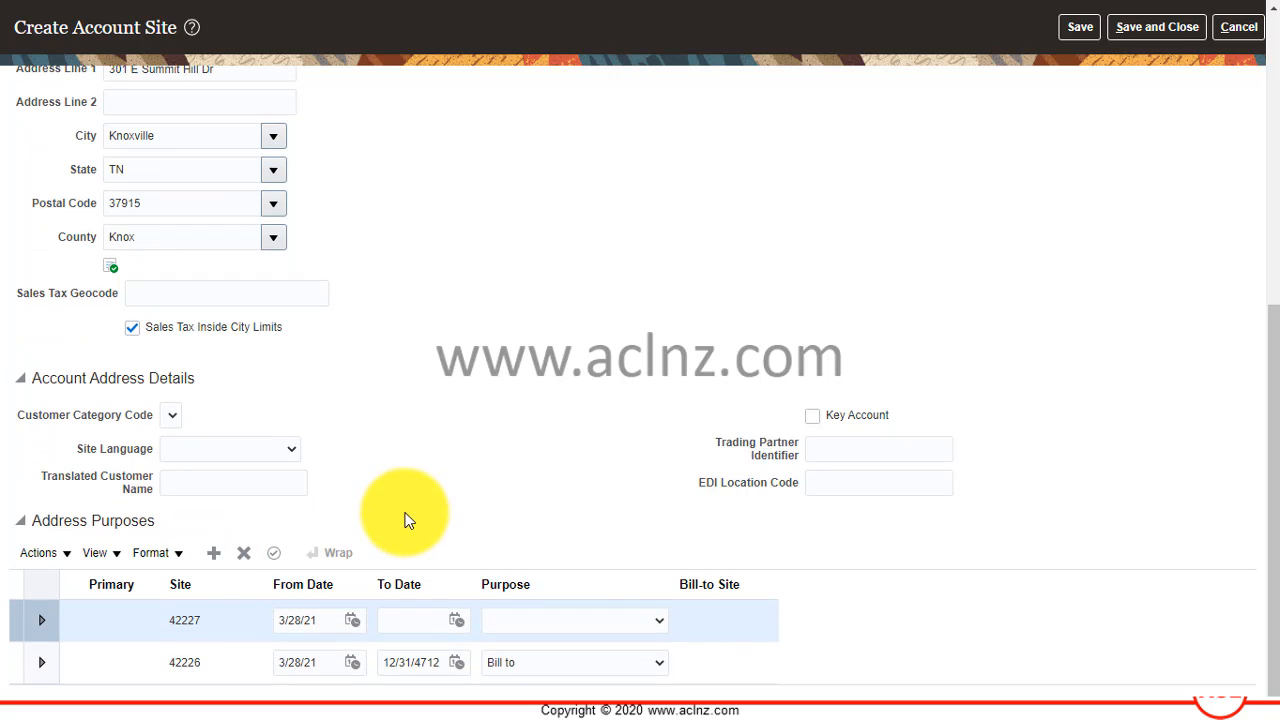
click(660, 621)
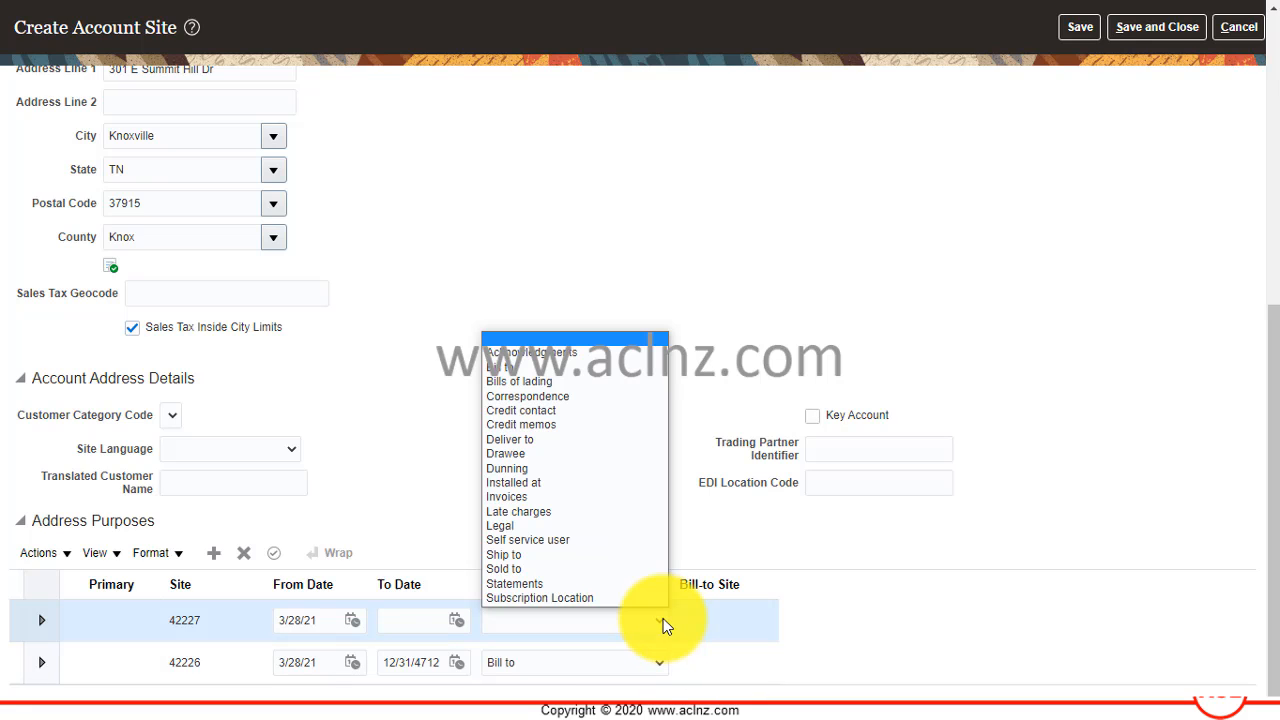
click(616, 556)
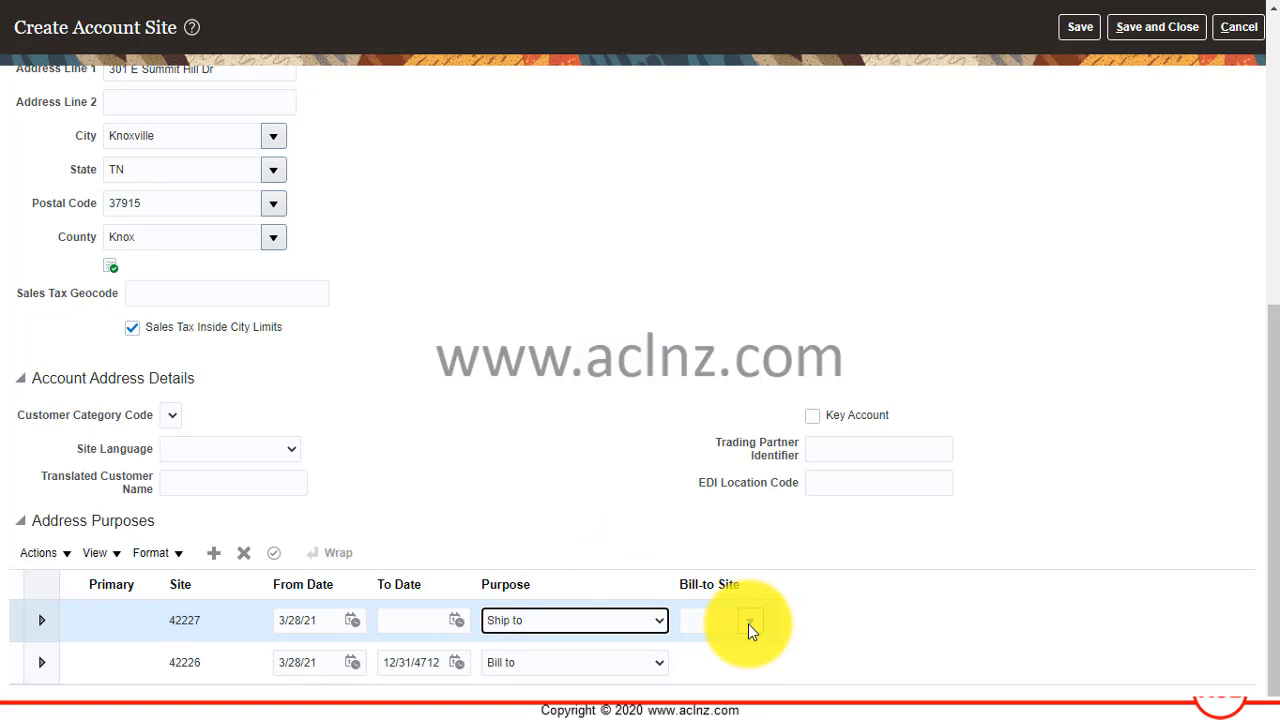
click(750, 624)
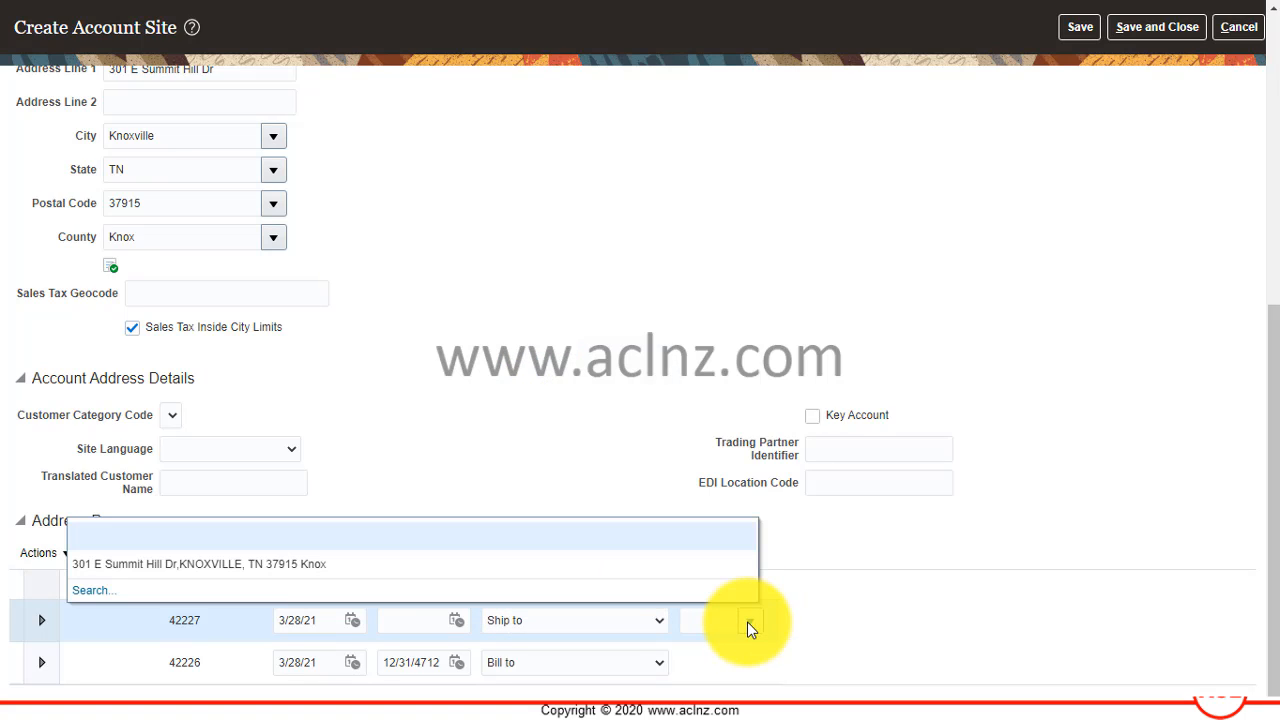
click(314, 566)
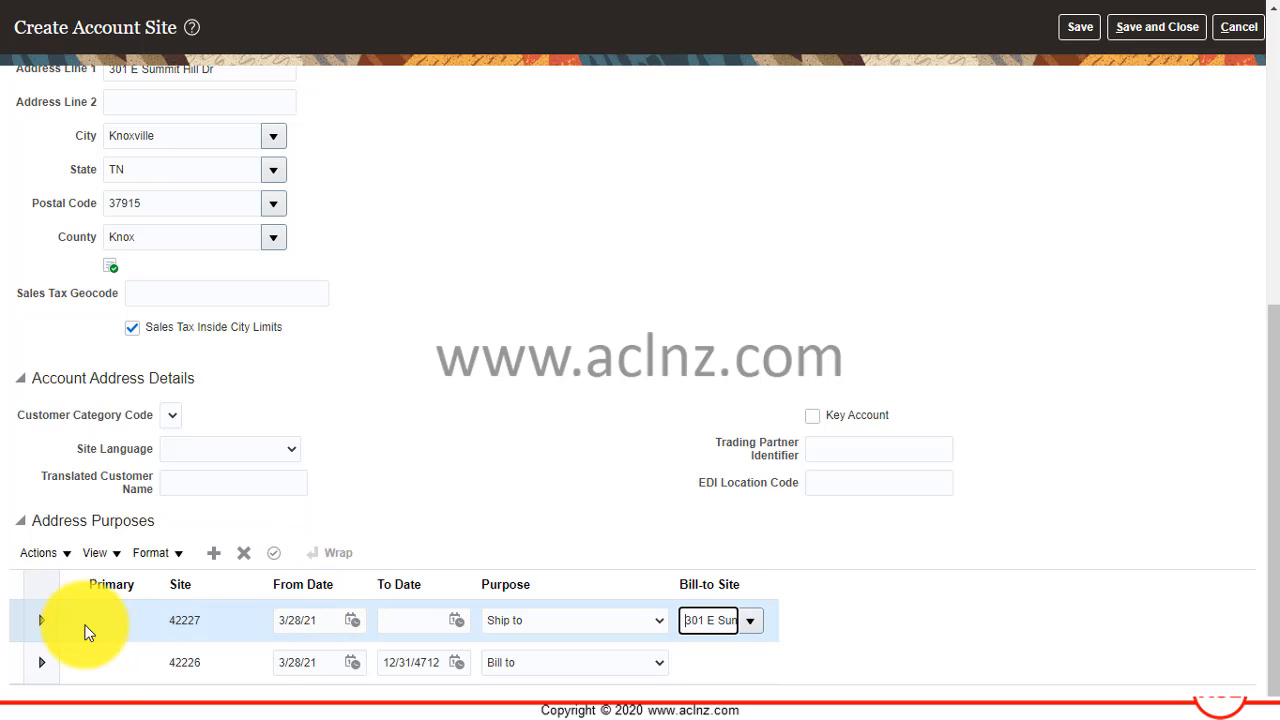
Set the Bill to address purpose as primary for the new account site.
click(104, 657)
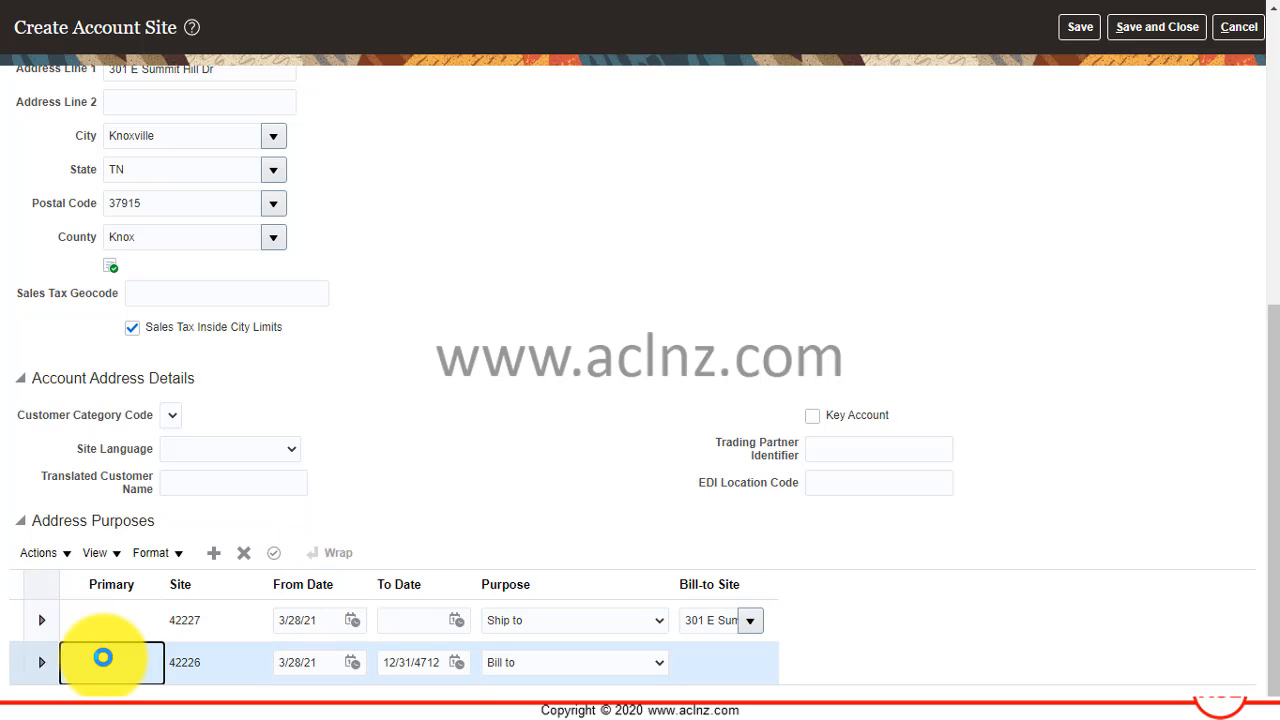
click(90, 663)
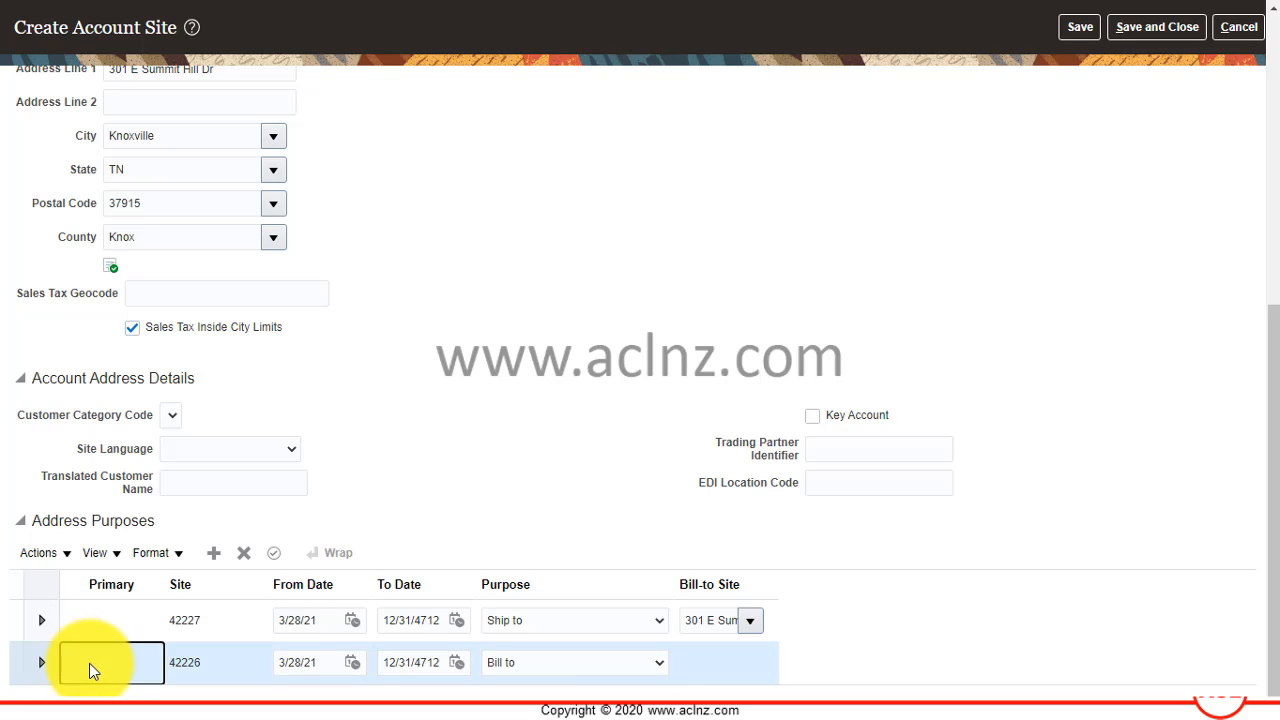
click(66, 552)
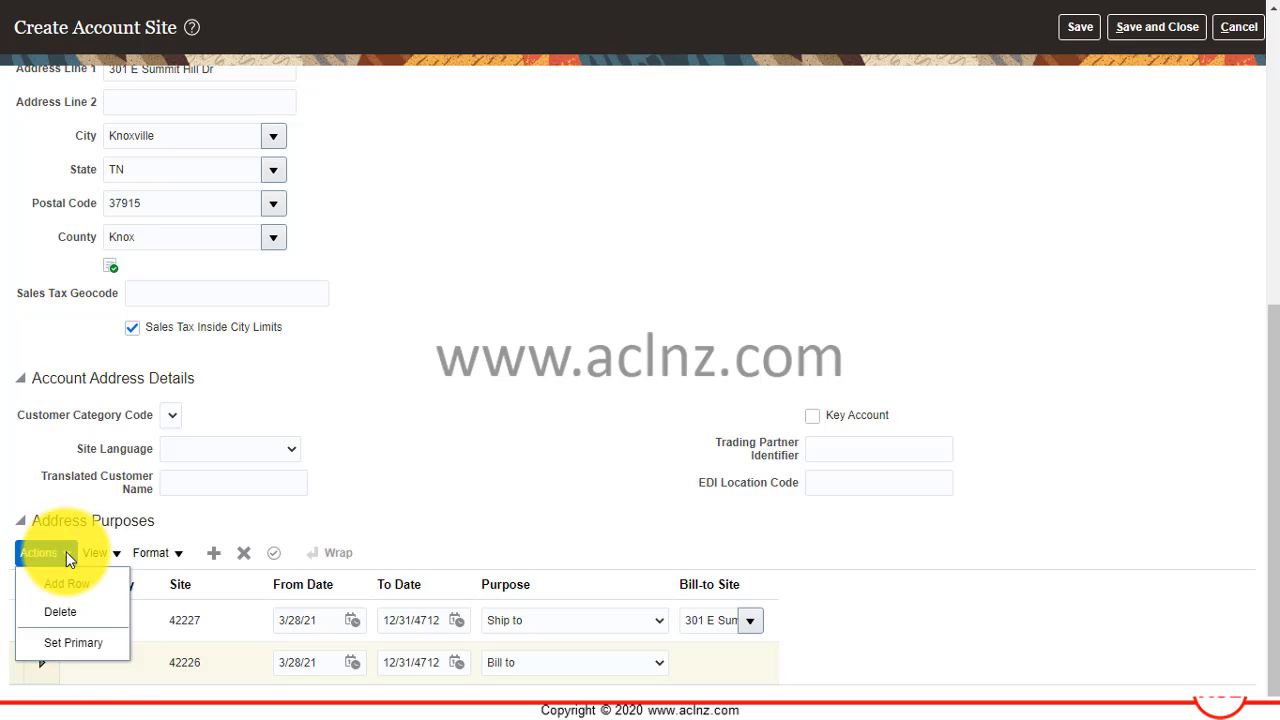
click(80, 638)
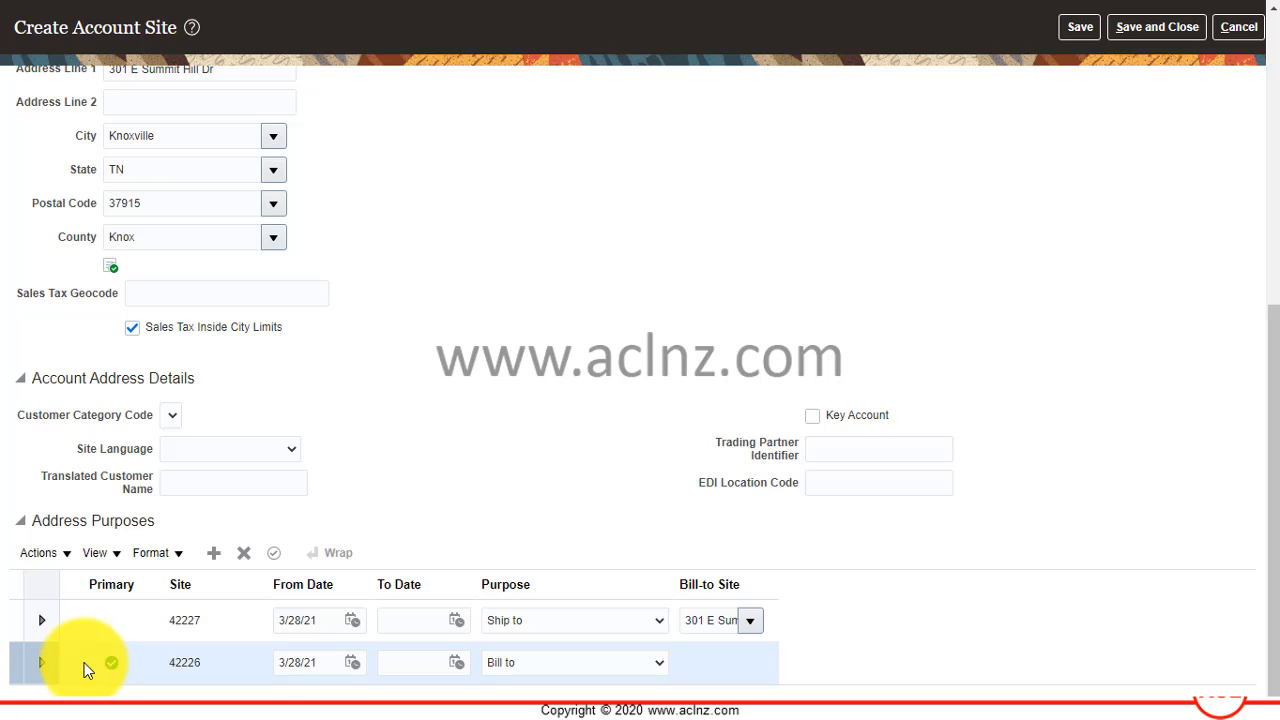
Set the Ship to address purpose as primary, and save and close the account site.
click(118, 622)
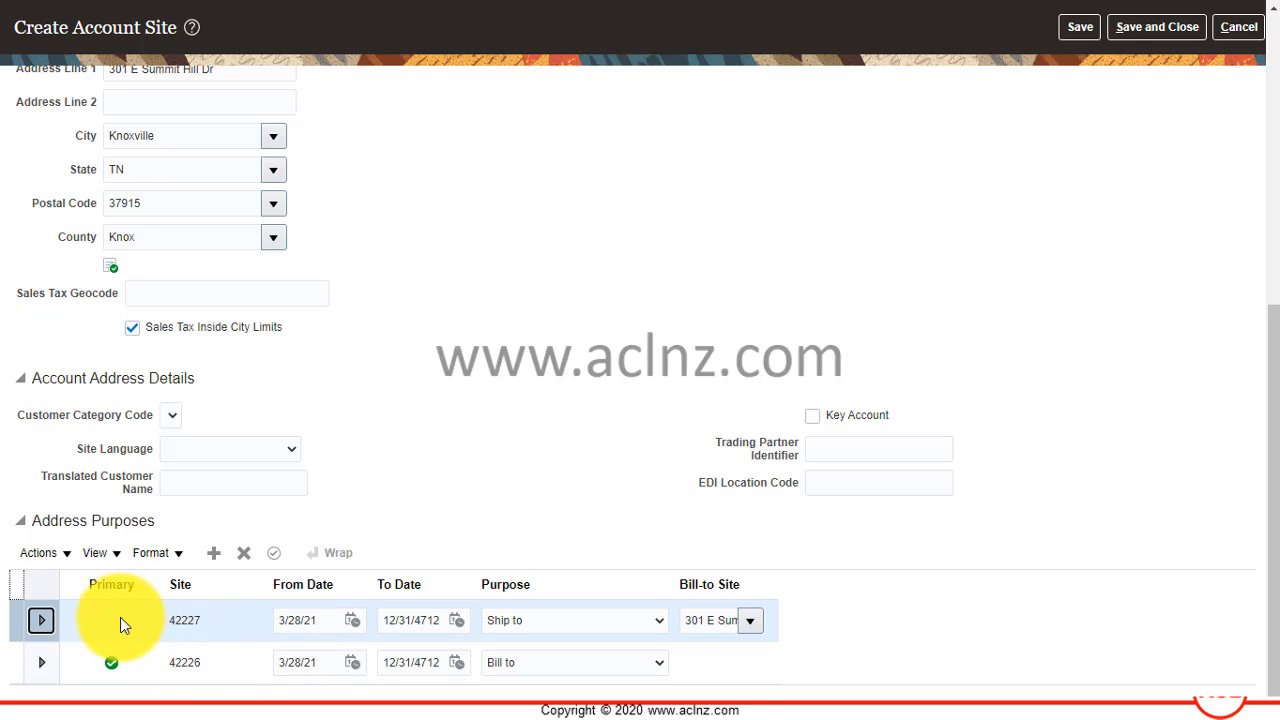
click(65, 554)
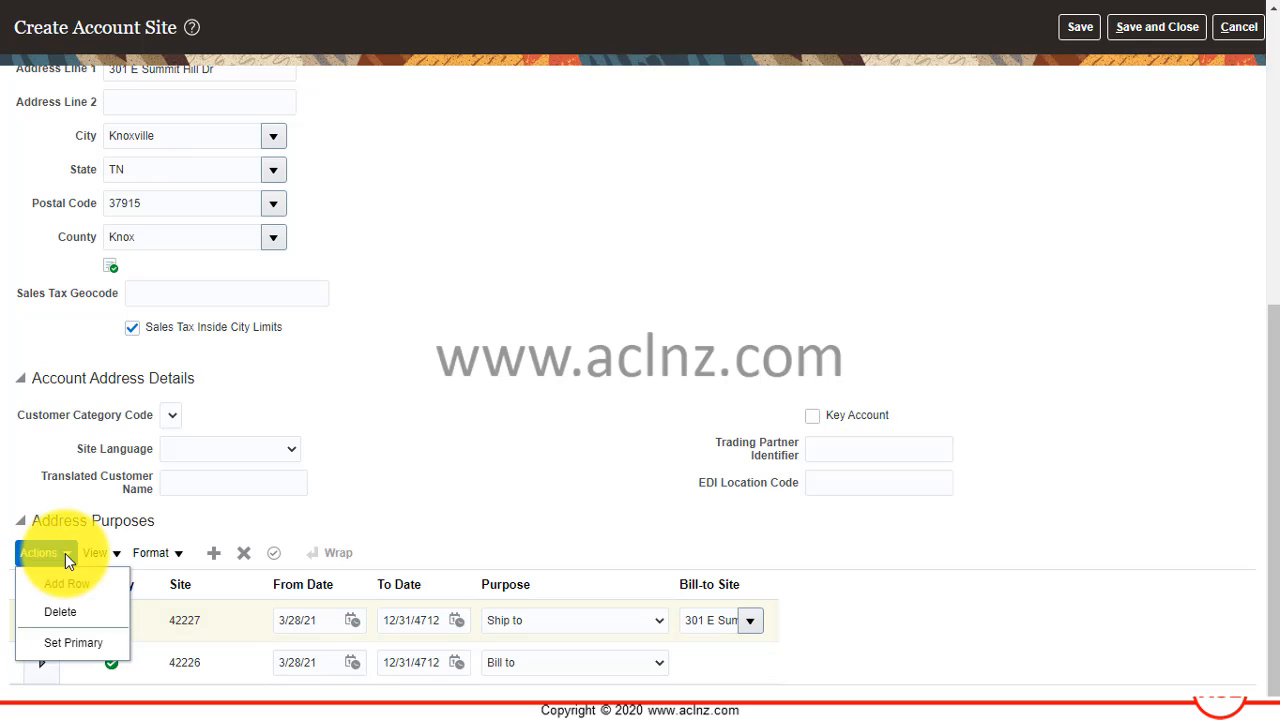
click(65, 554)
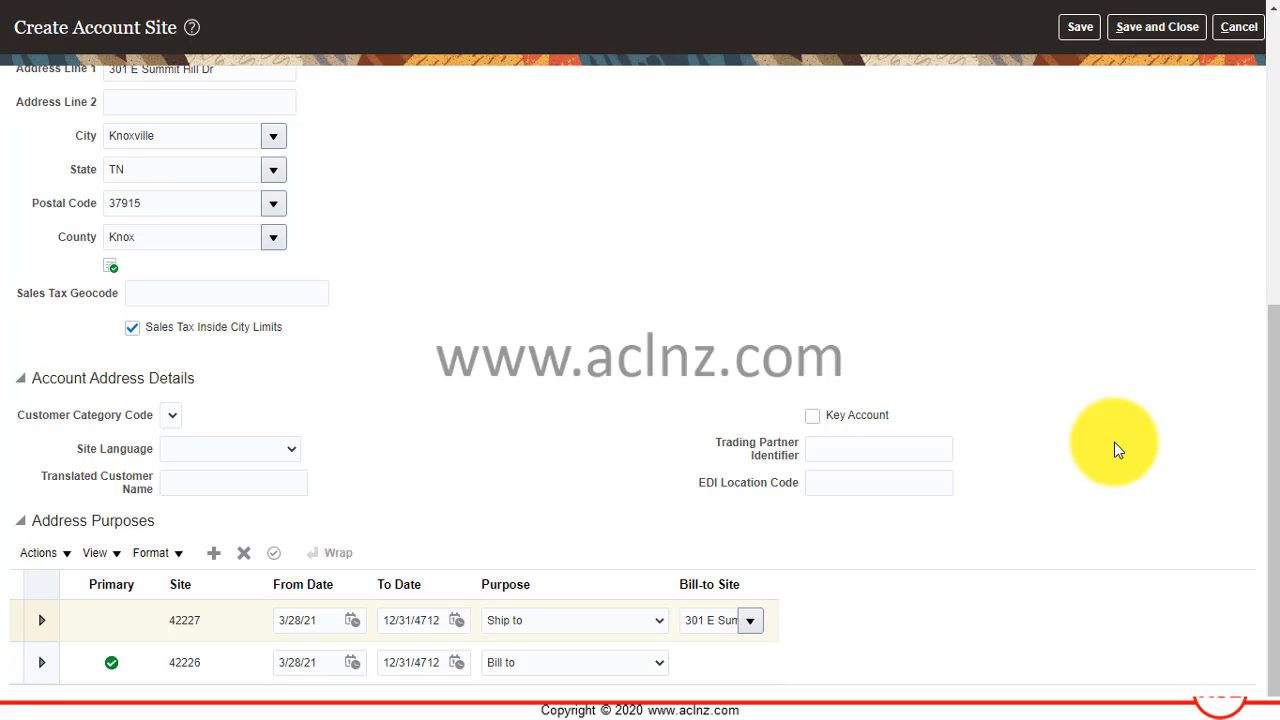
scroll(1114, 442, up, 5)
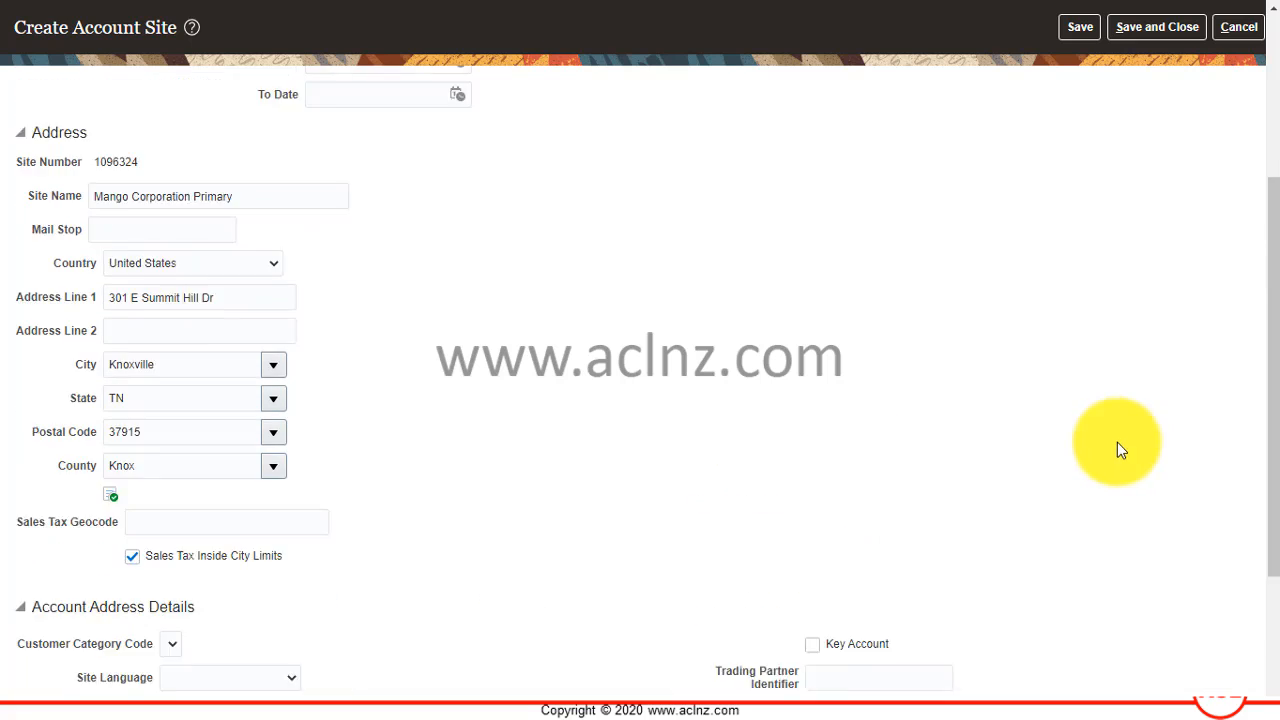
click(1137, 27)
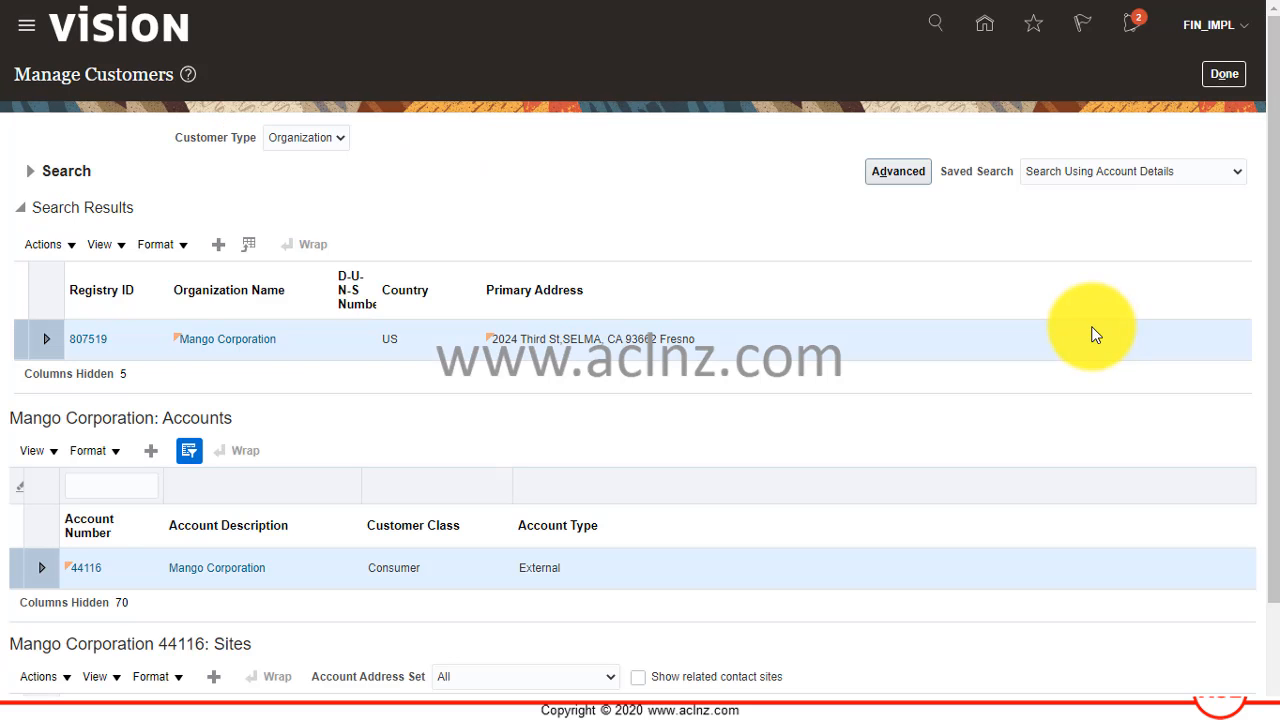
Open Mango Corporation's Customer Site Set site for editing and review its address and address purposes.
scroll(1095, 335, down, 2)
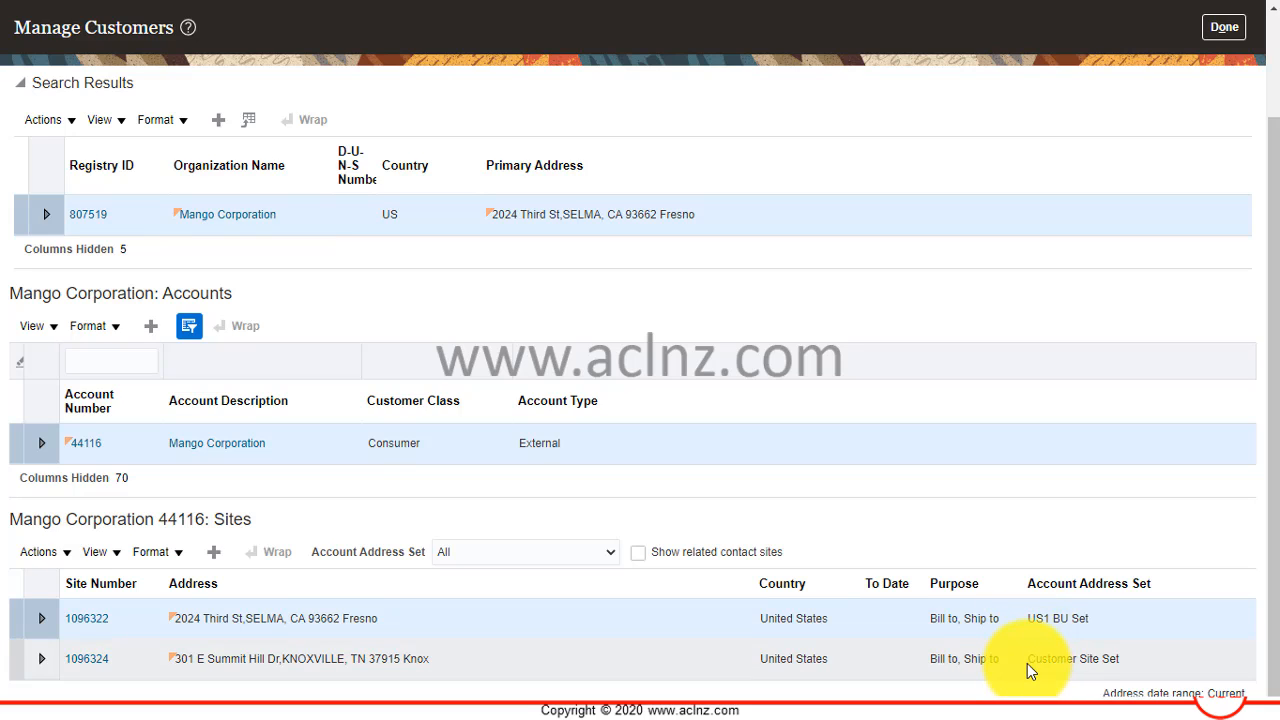
click(89, 668)
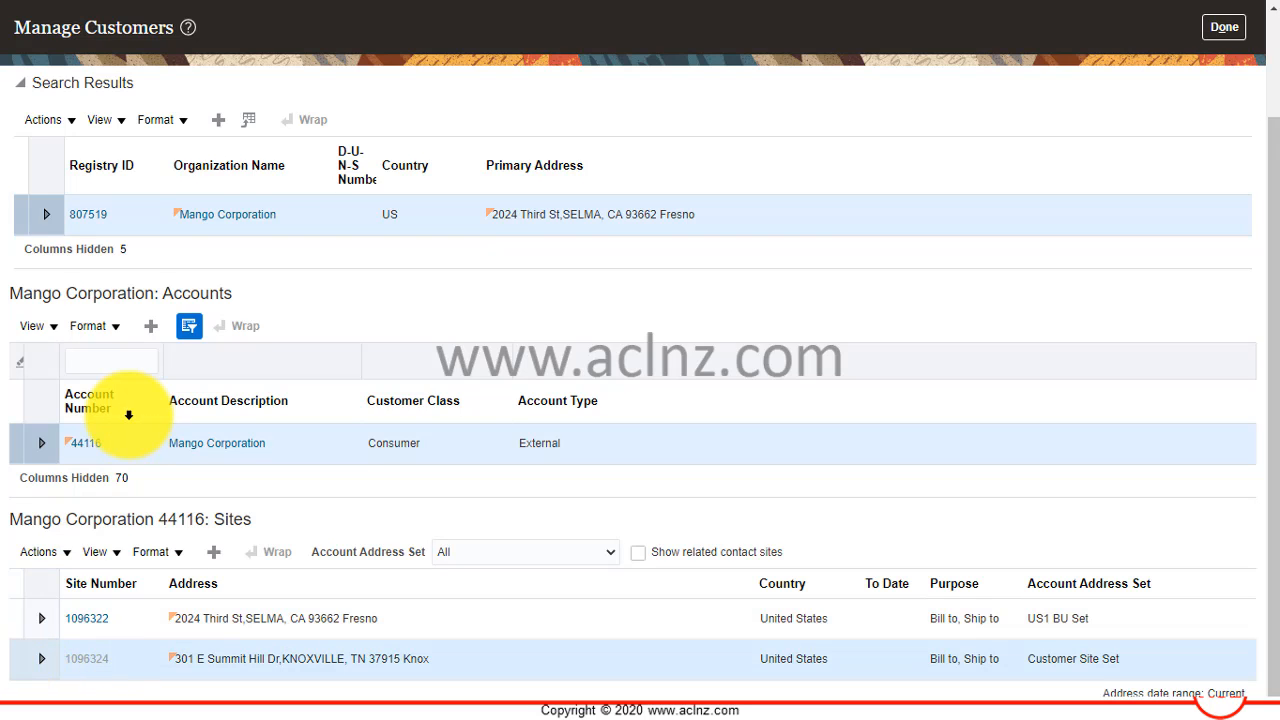
scroll(356, 480, down, 3)
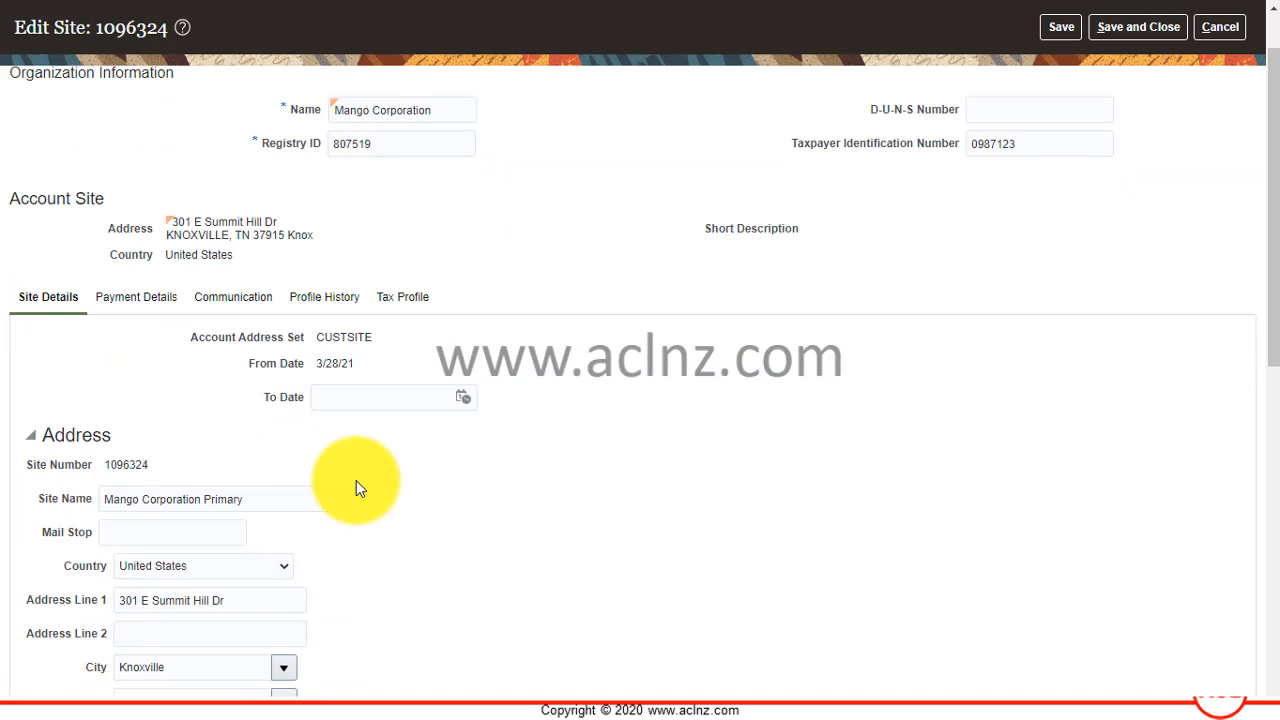
scroll(355, 482, down, 2)
scroll(357, 481, up, 5)
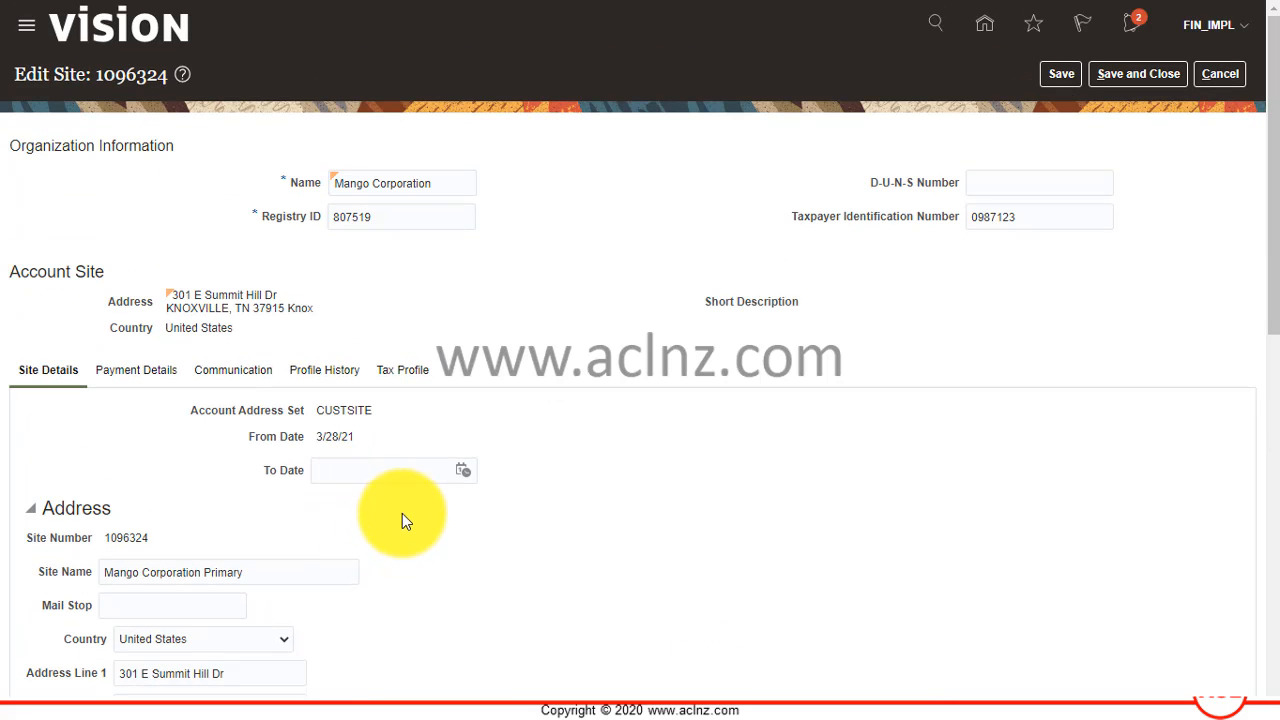
scroll(402, 513, down, 6)
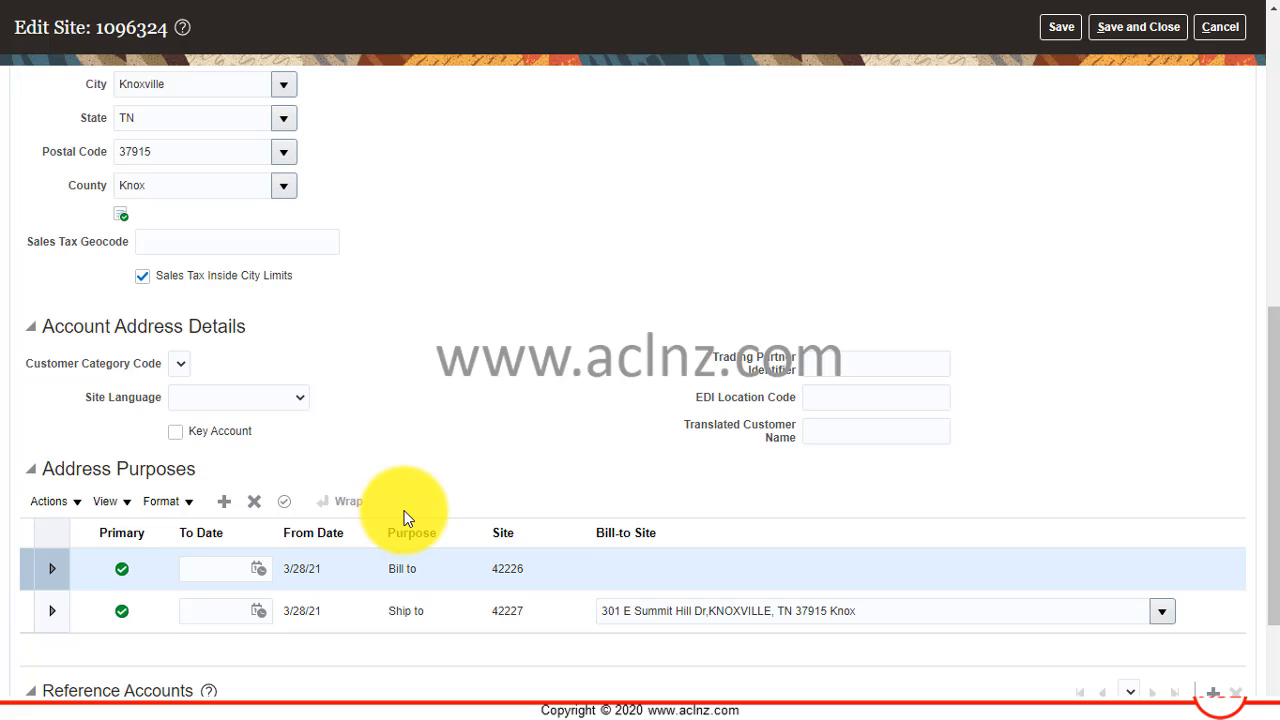
scroll(413, 612, down, 3)
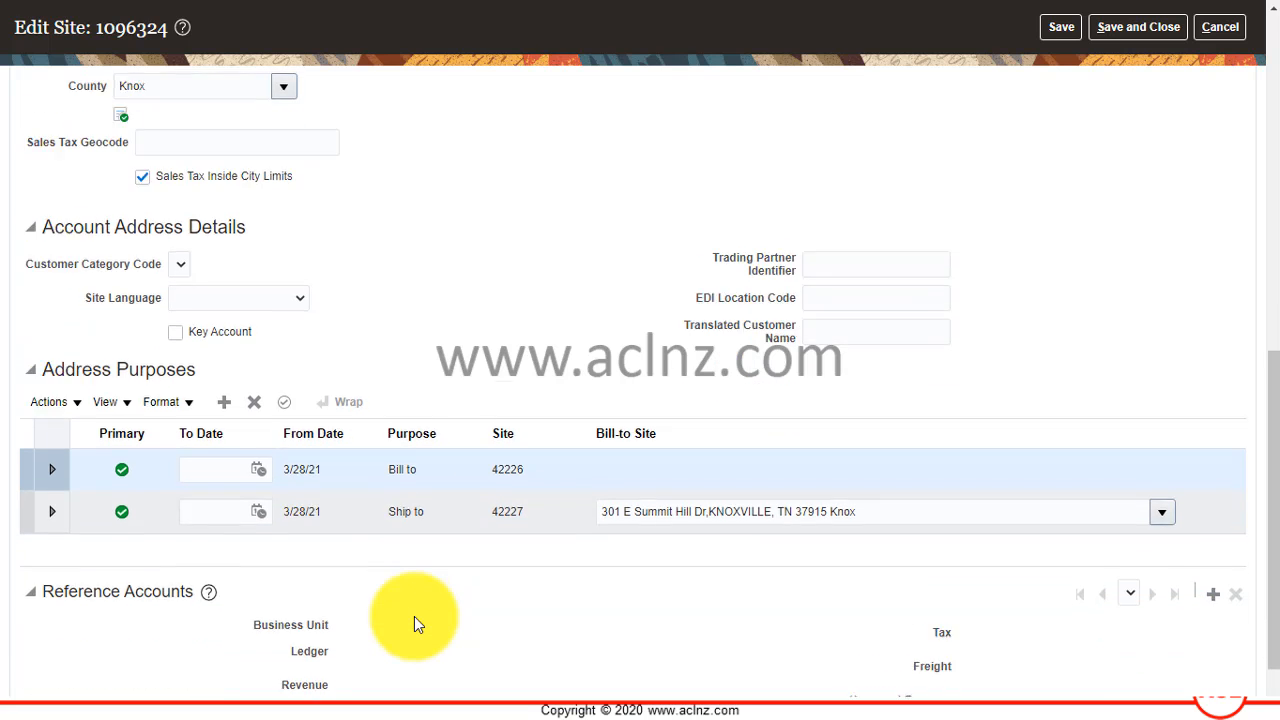
scroll(414, 616, up, 10)
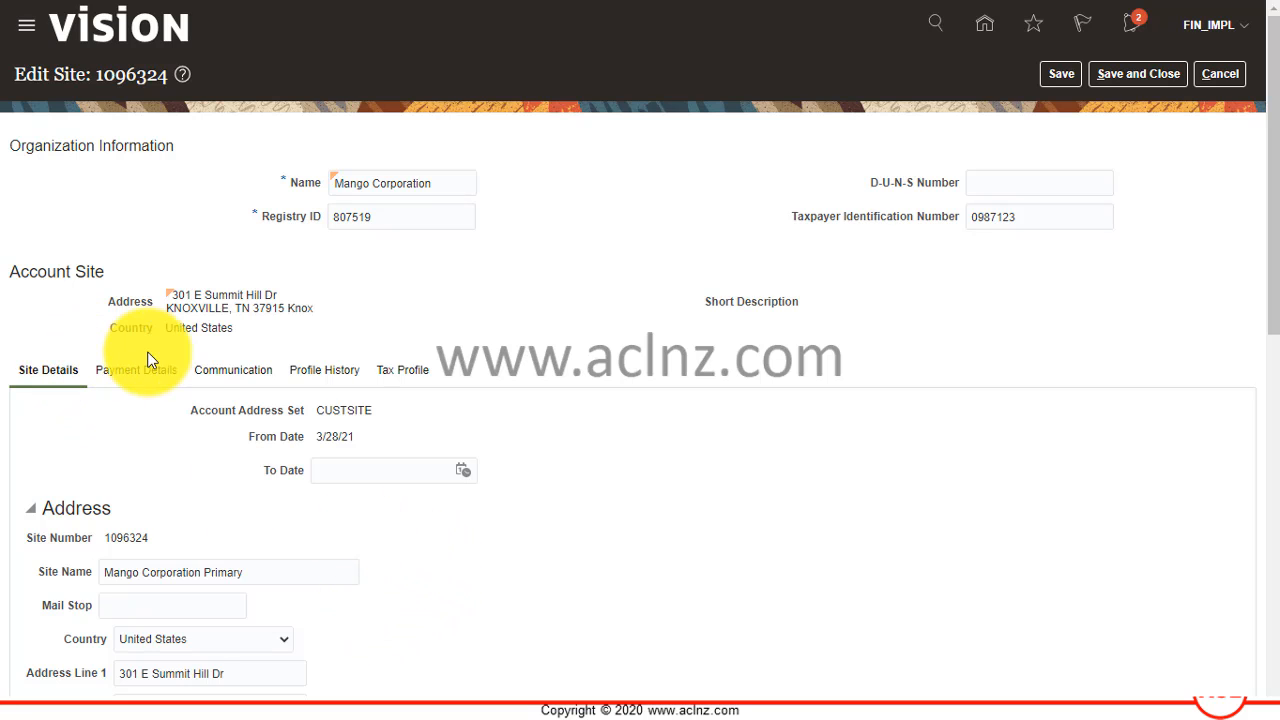
Add Check (Directly/No Remit) as the site's primary receipt method in its payment details.
click(126, 373)
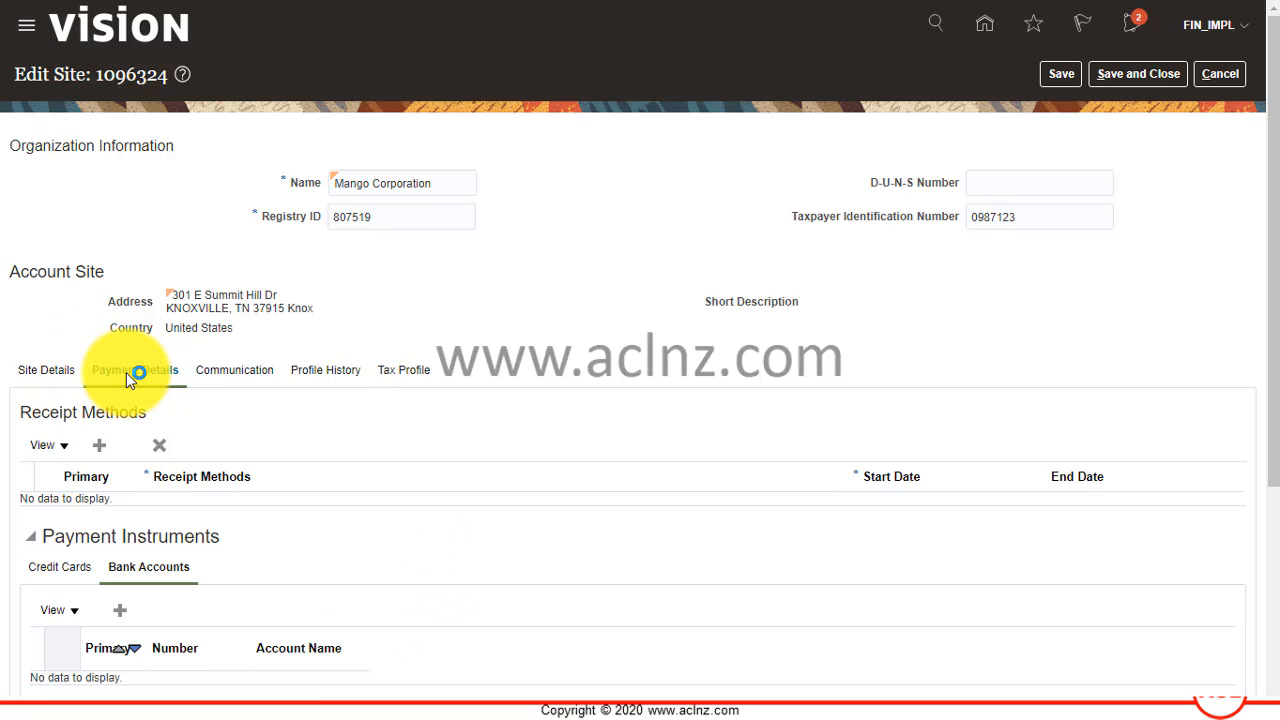
click(96, 446)
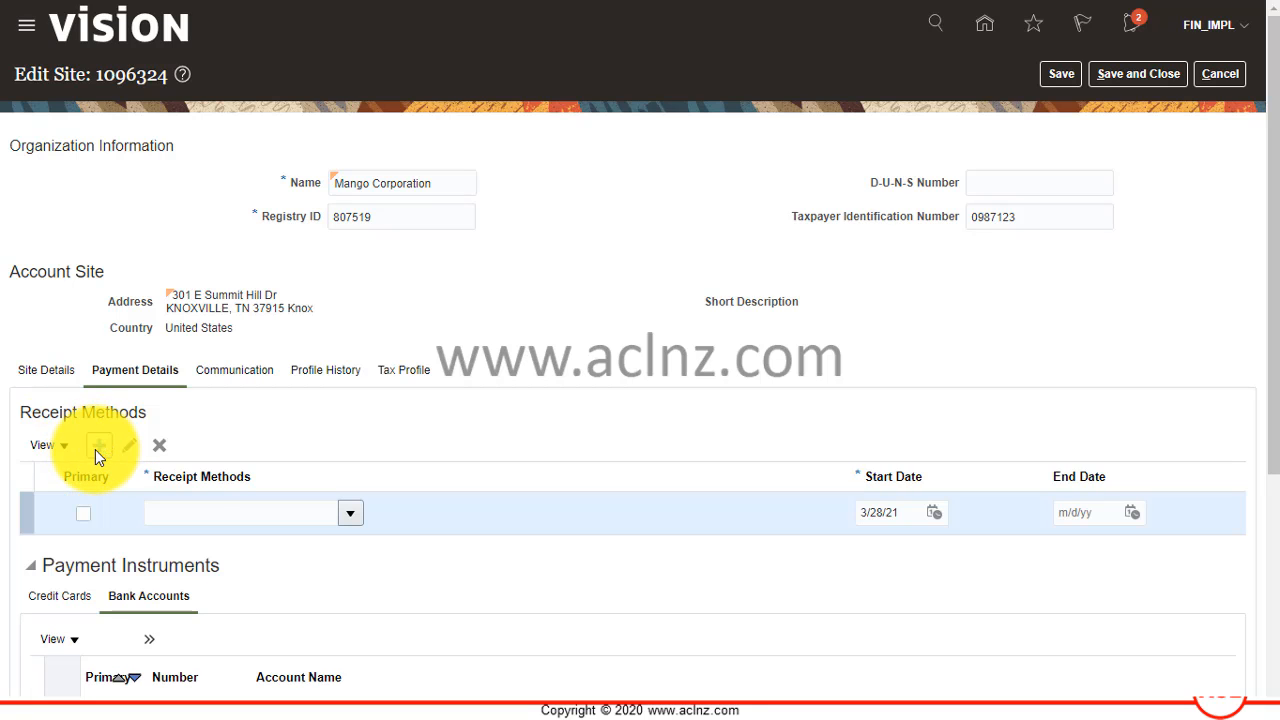
click(83, 525)
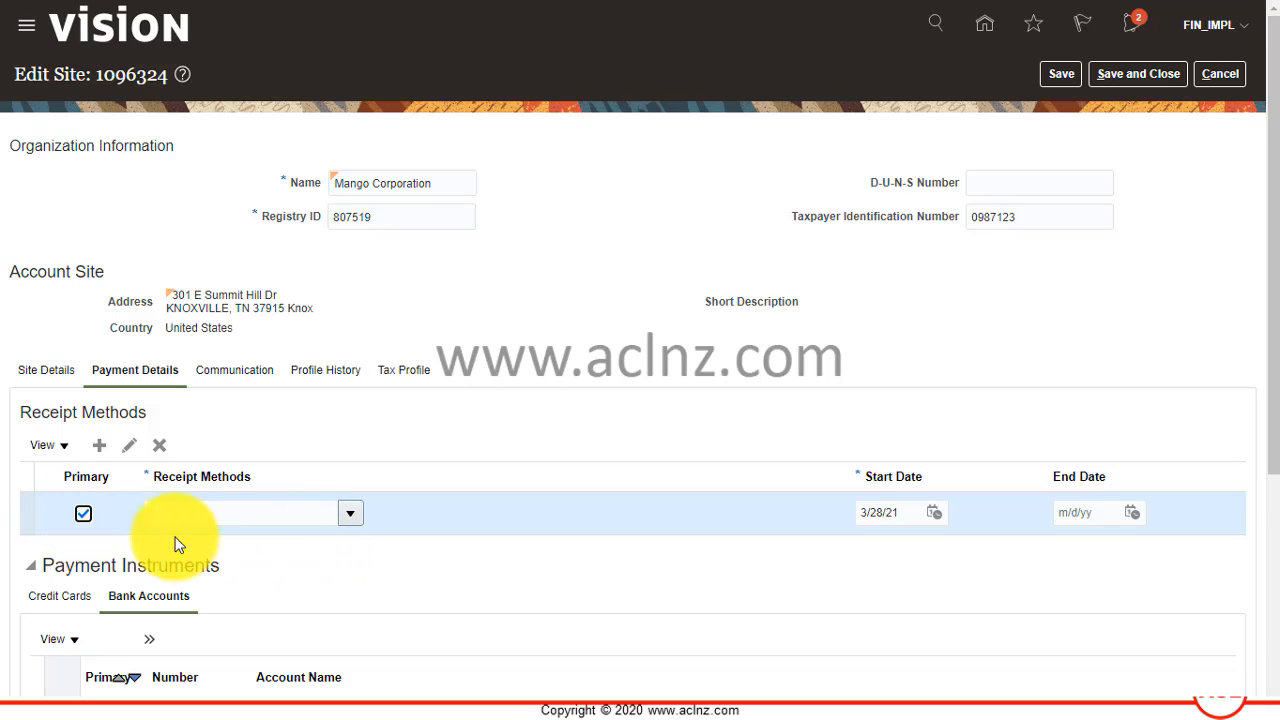
click(341, 516)
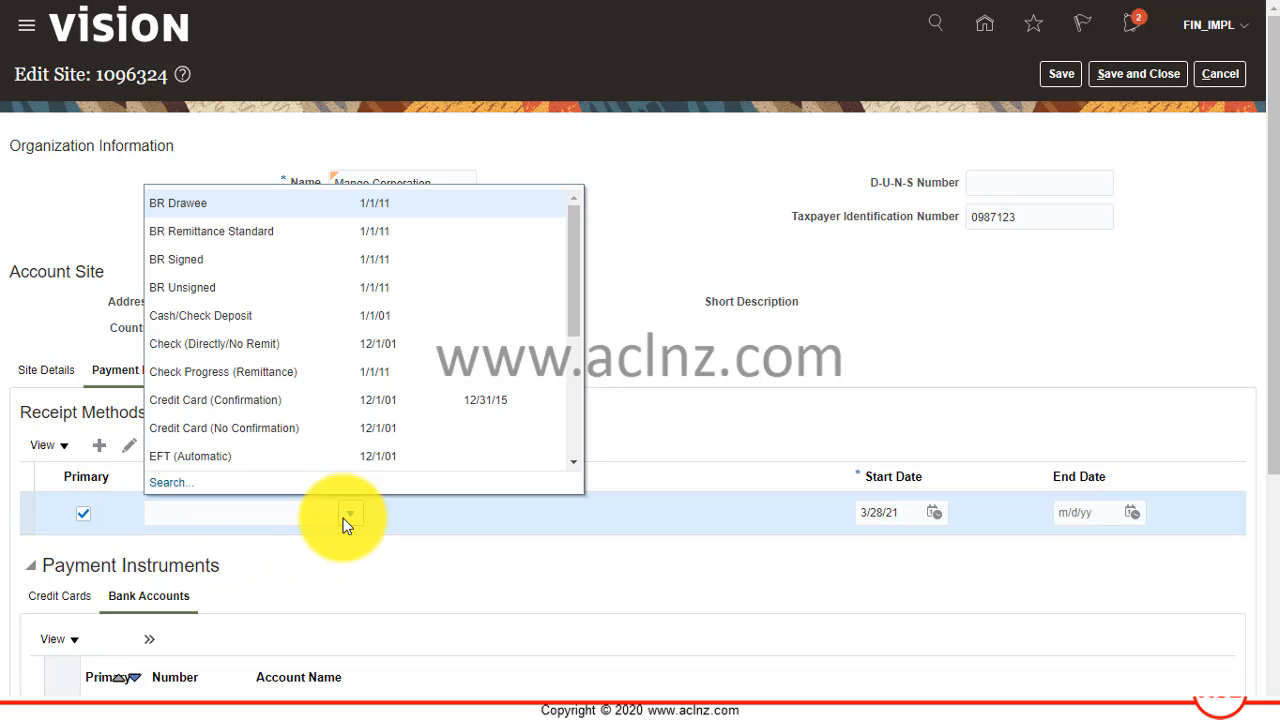
click(308, 347)
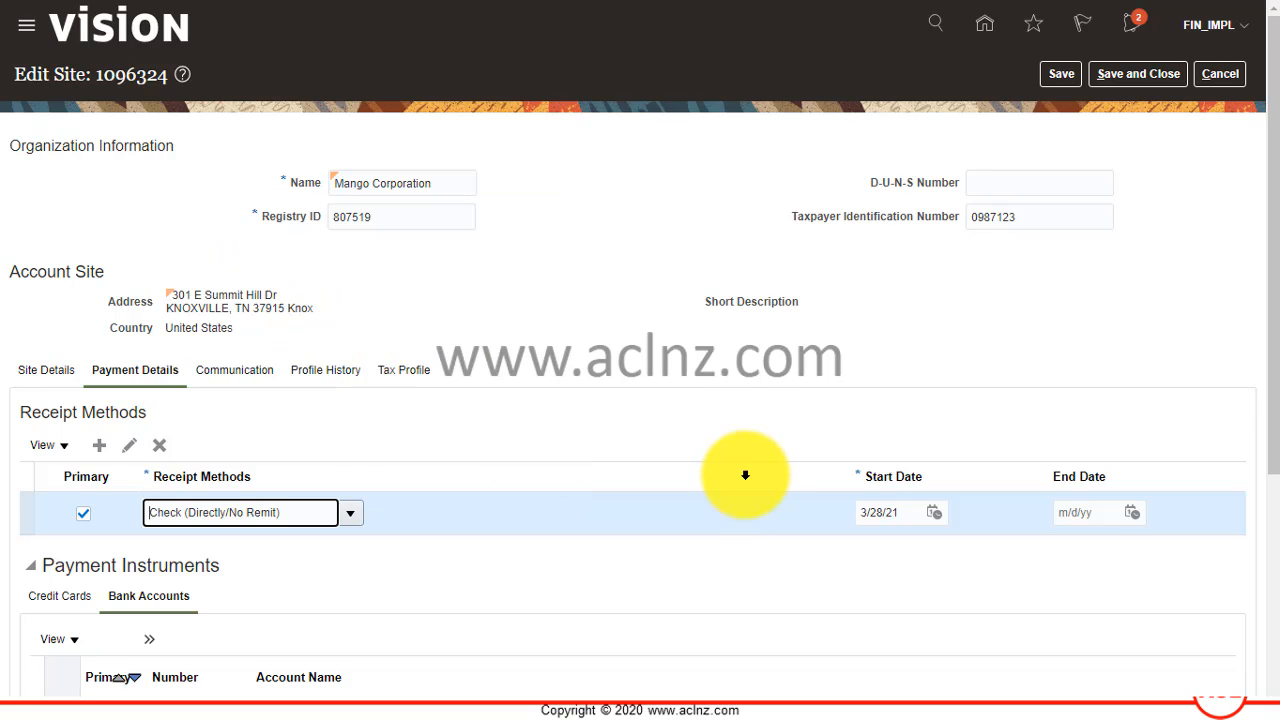
Assign the existing BOA-MangoCorp account at Bank of America to the site as a payment instrument.
scroll(508, 465, down, 3)
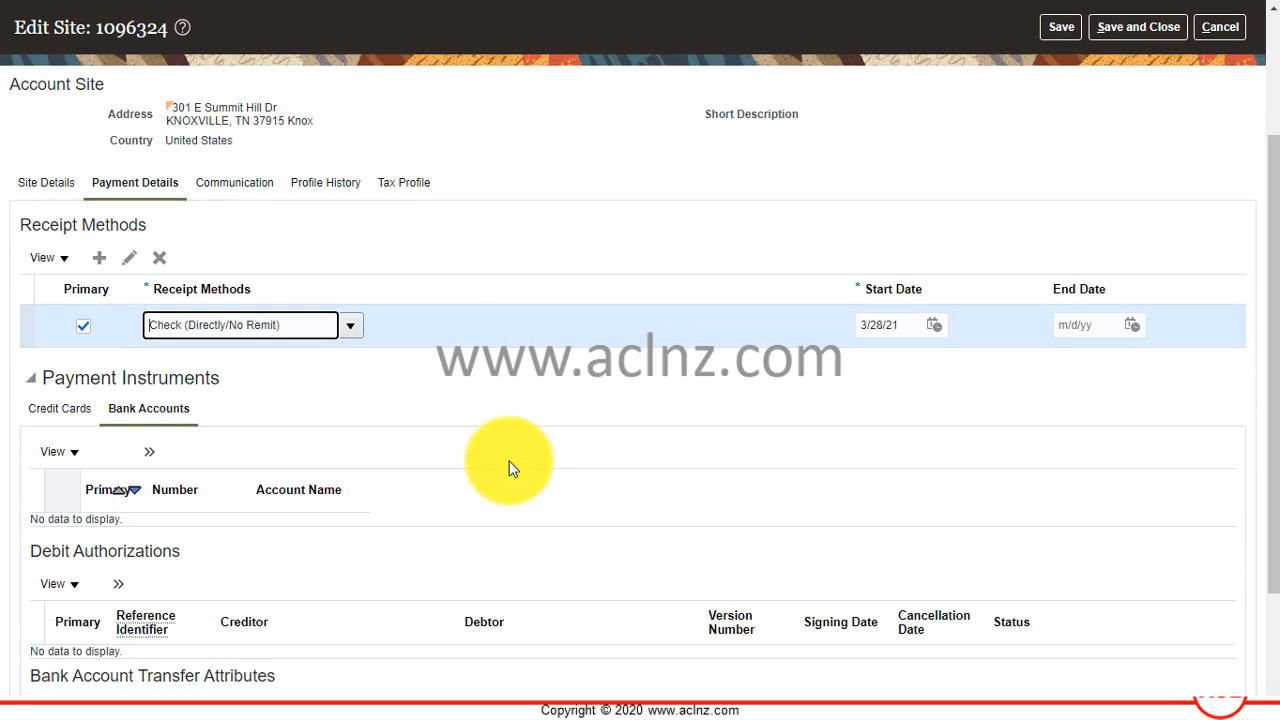
scroll(508, 468, down, 1)
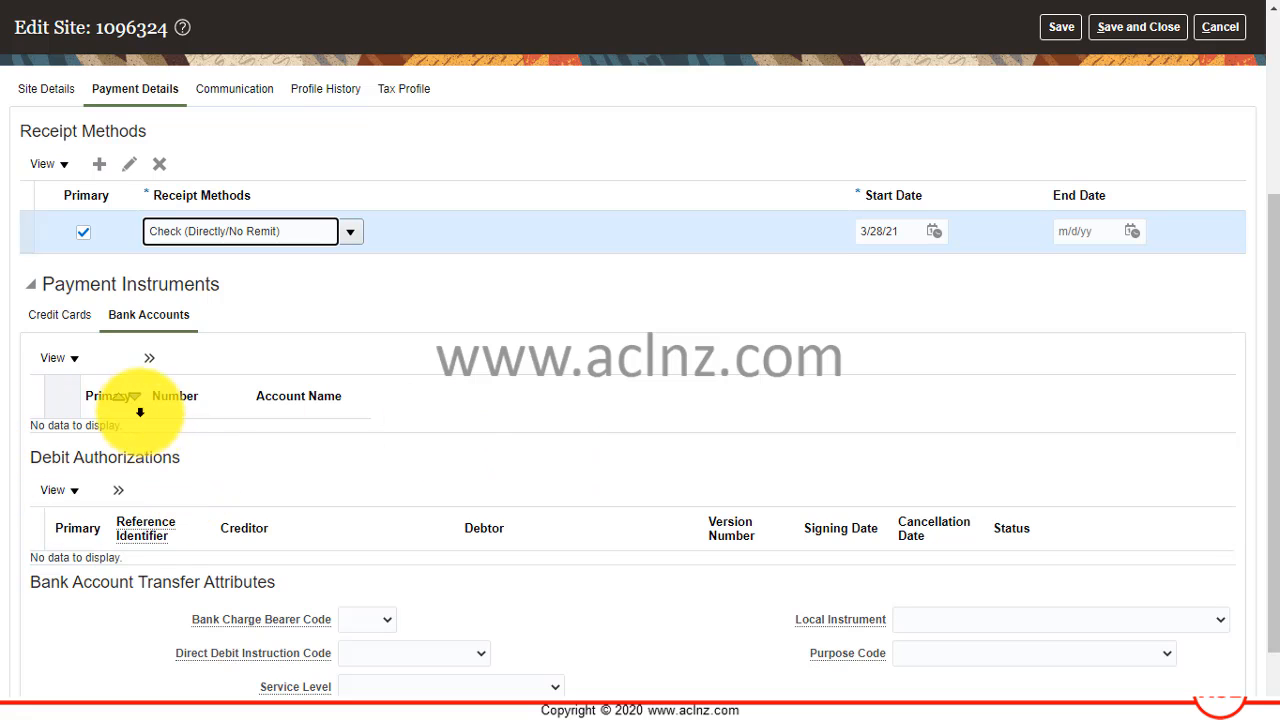
click(151, 358)
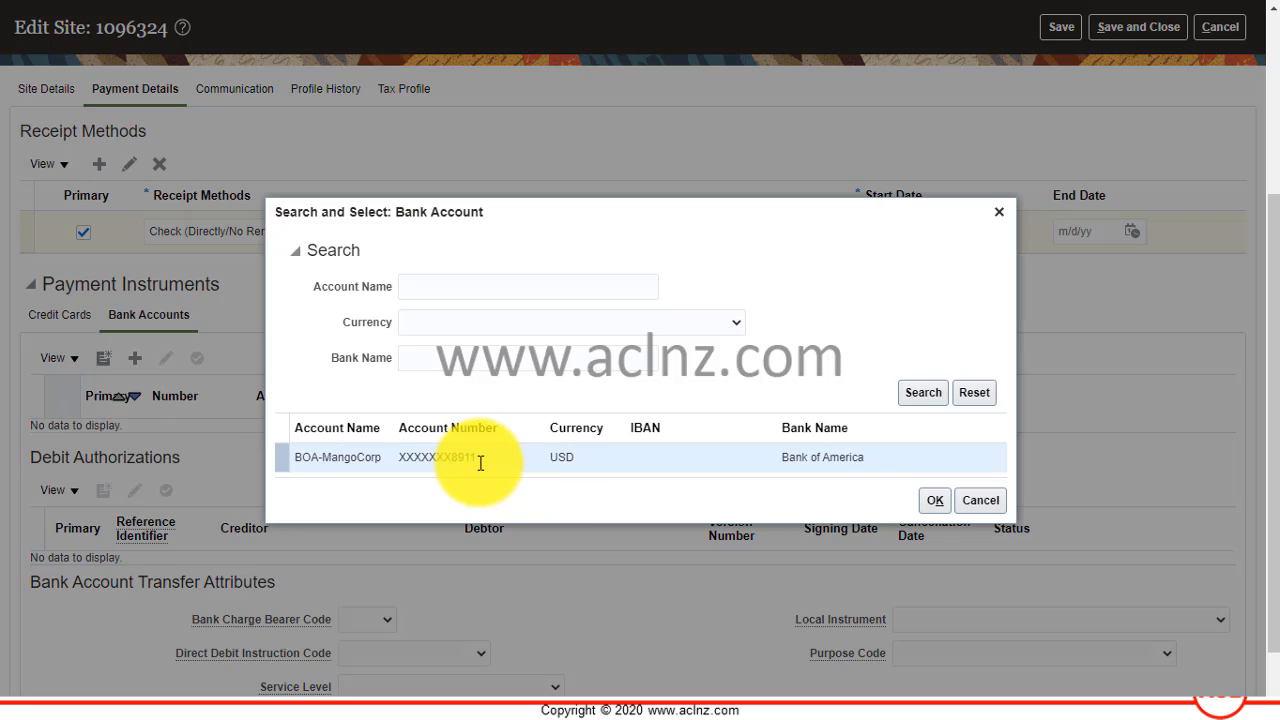
click(478, 460)
click(929, 502)
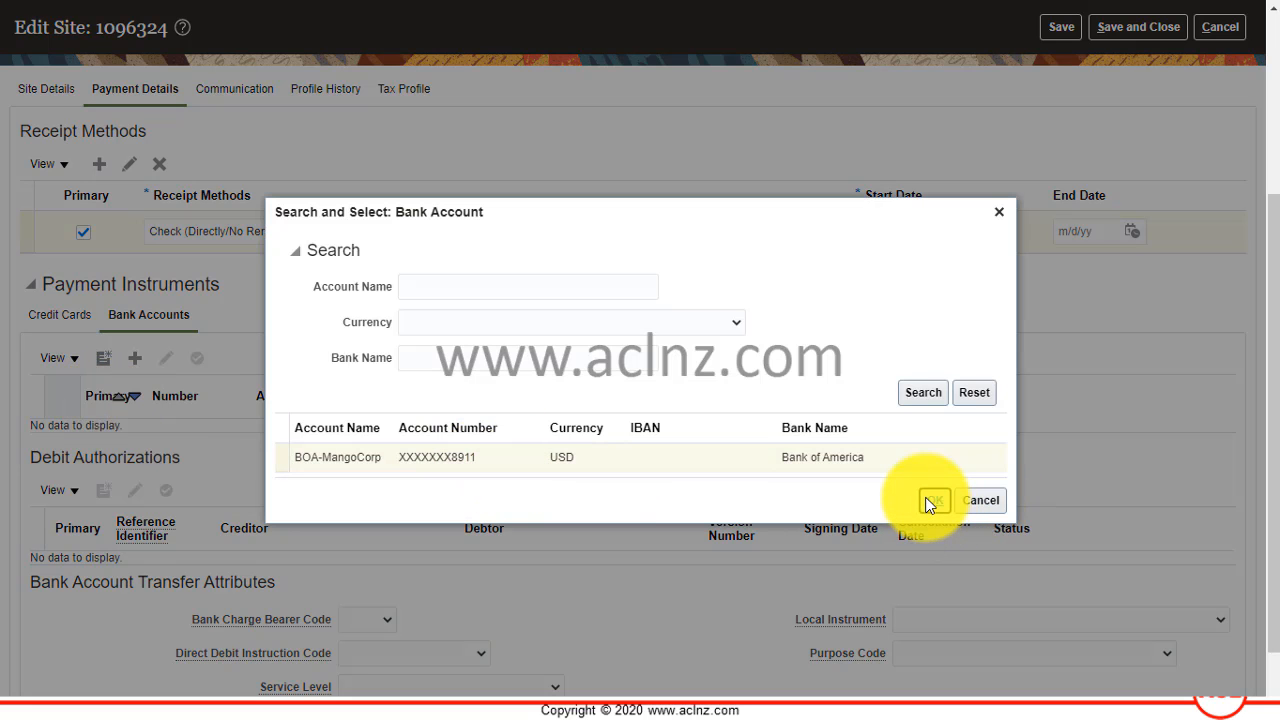
Check the delivery method options offered for debit advice in the payment notification preferences.
scroll(591, 451, down, 3)
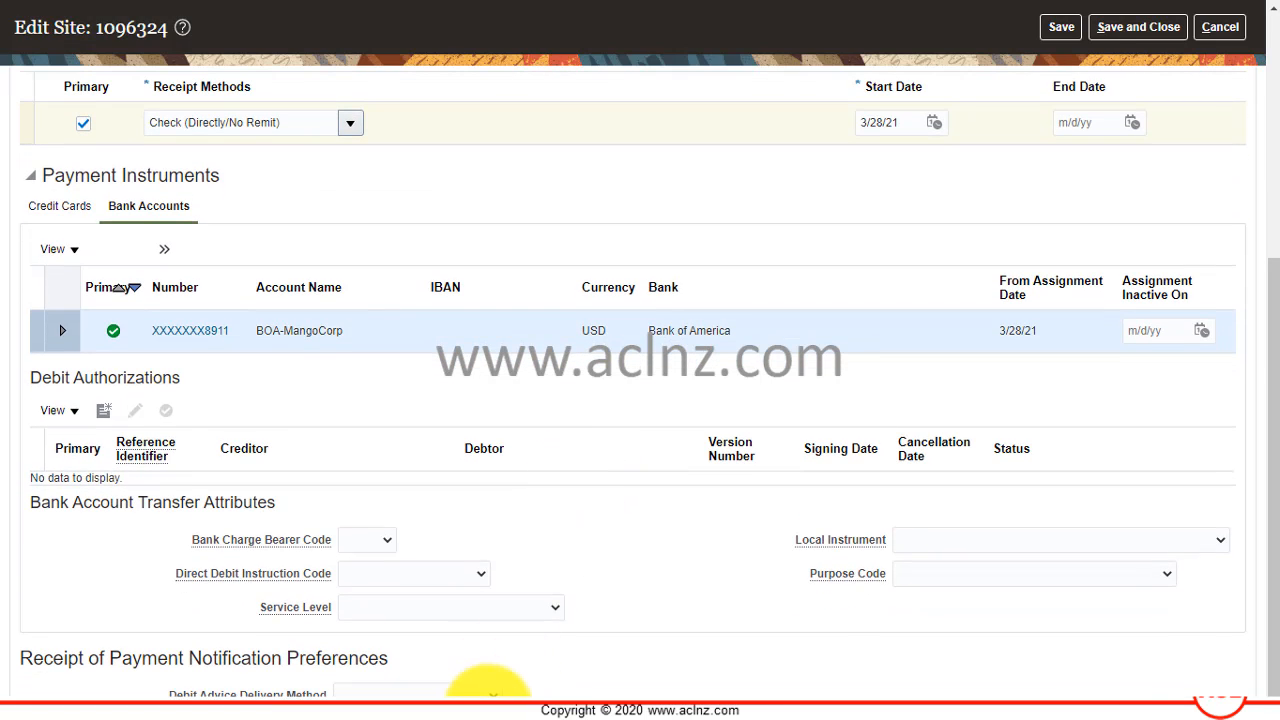
click(493, 693)
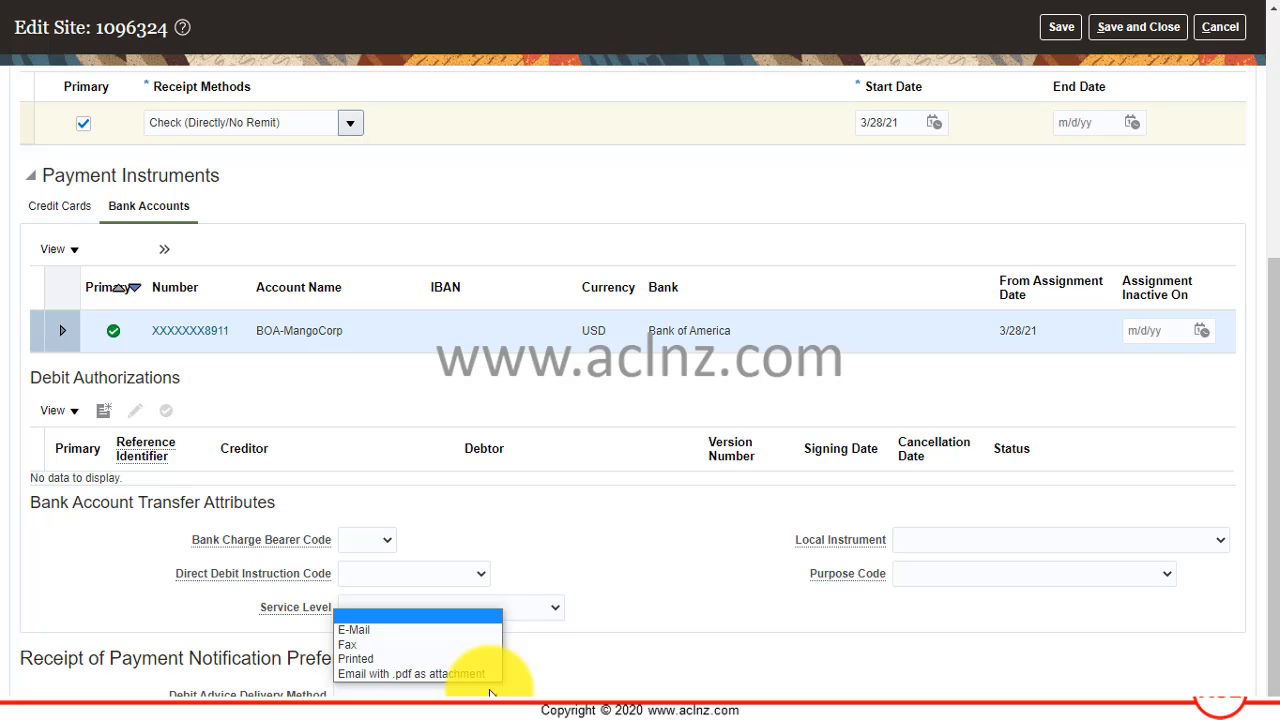
click(490, 693)
Save the site's payment details while keeping the site open.
scroll(747, 578, up, 4)
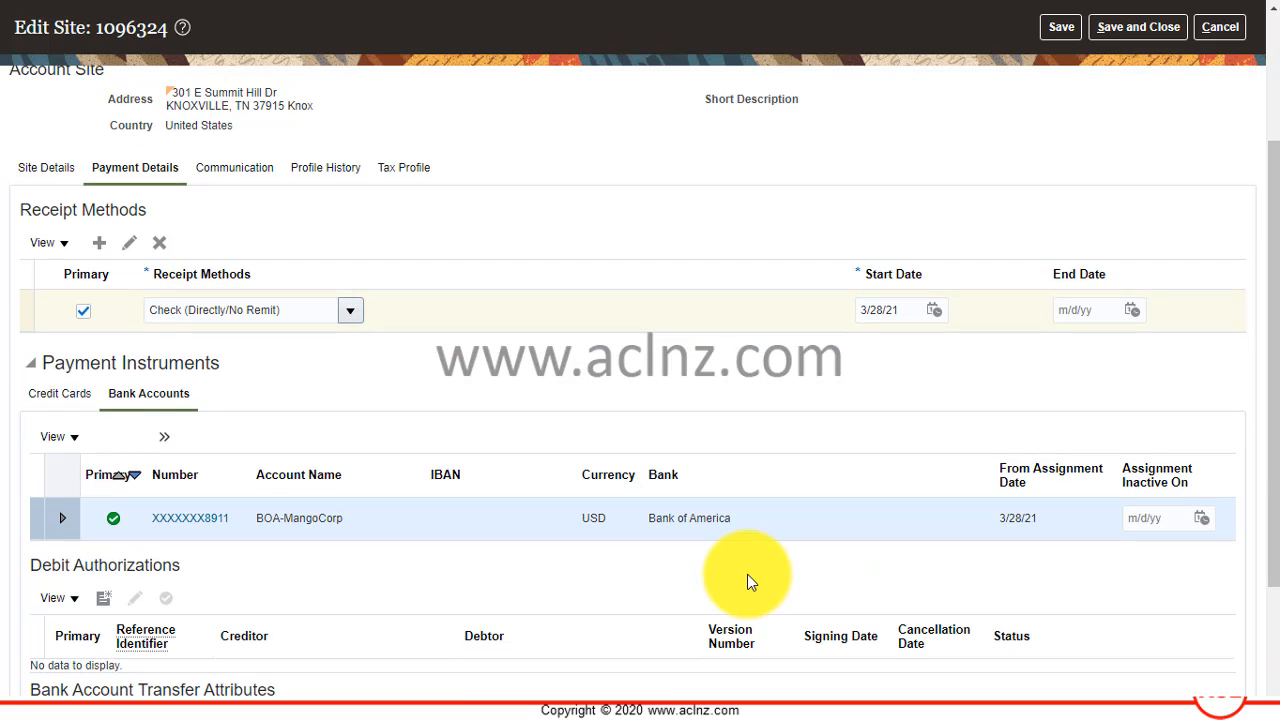
scroll(747, 574, up, 2)
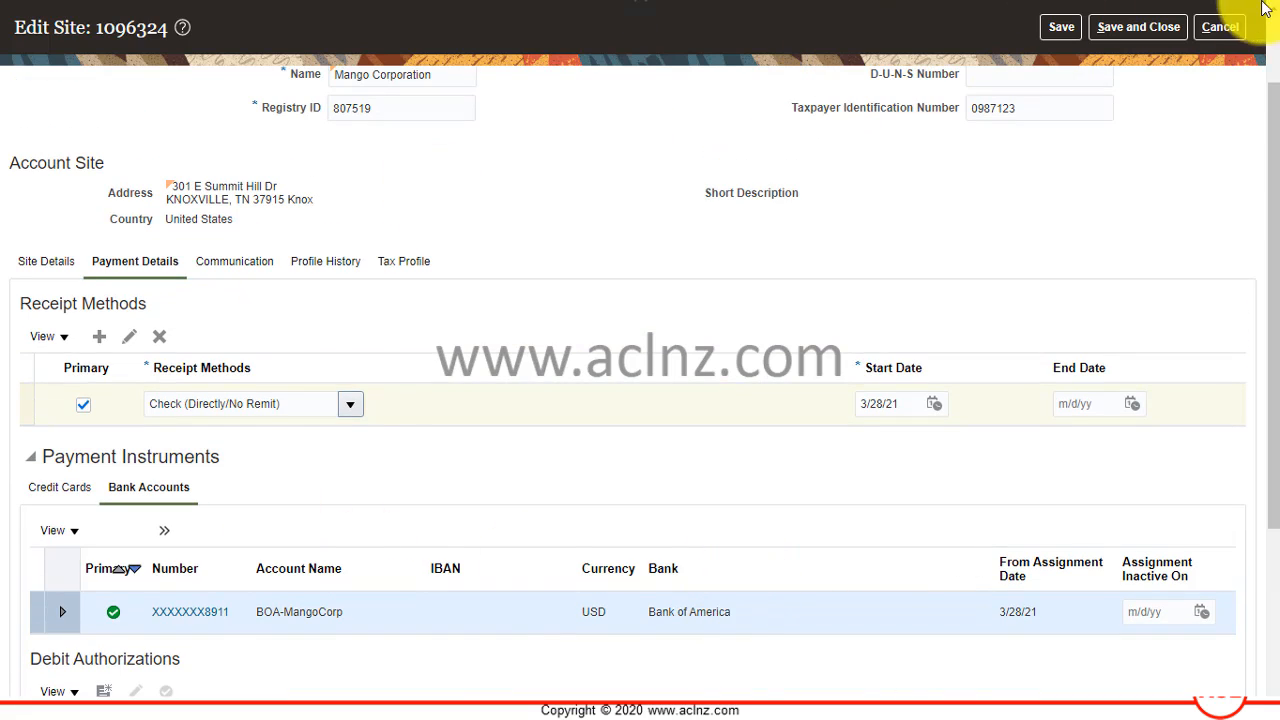
click(1060, 30)
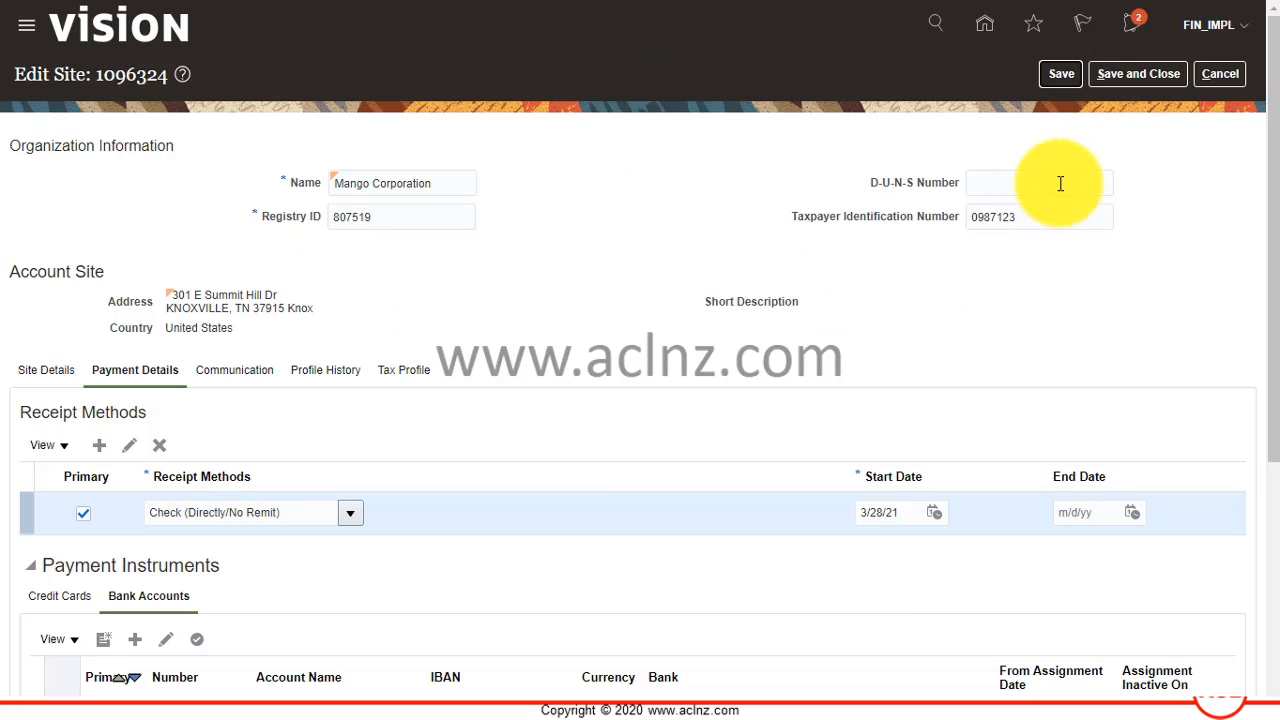
Return to the site details and examine the address purposes and the reference accounts.
scroll(134, 317, down, 3)
scroll(129, 314, up, 3)
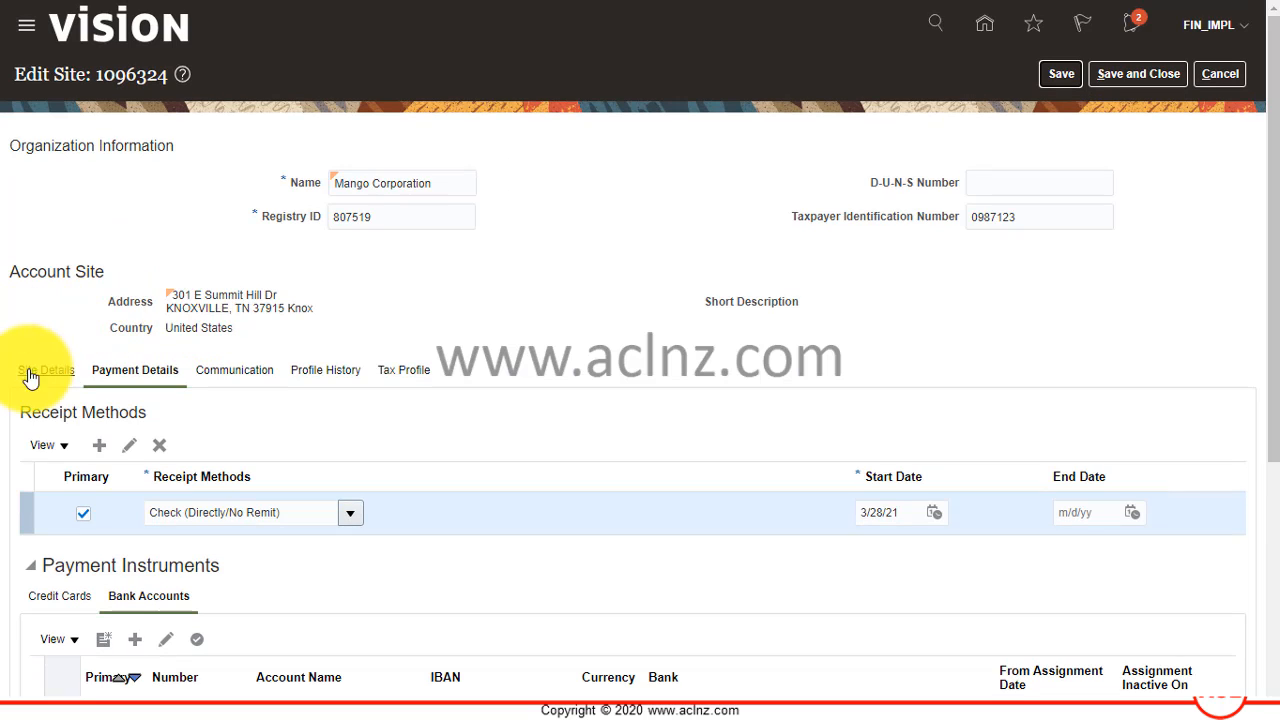
click(33, 369)
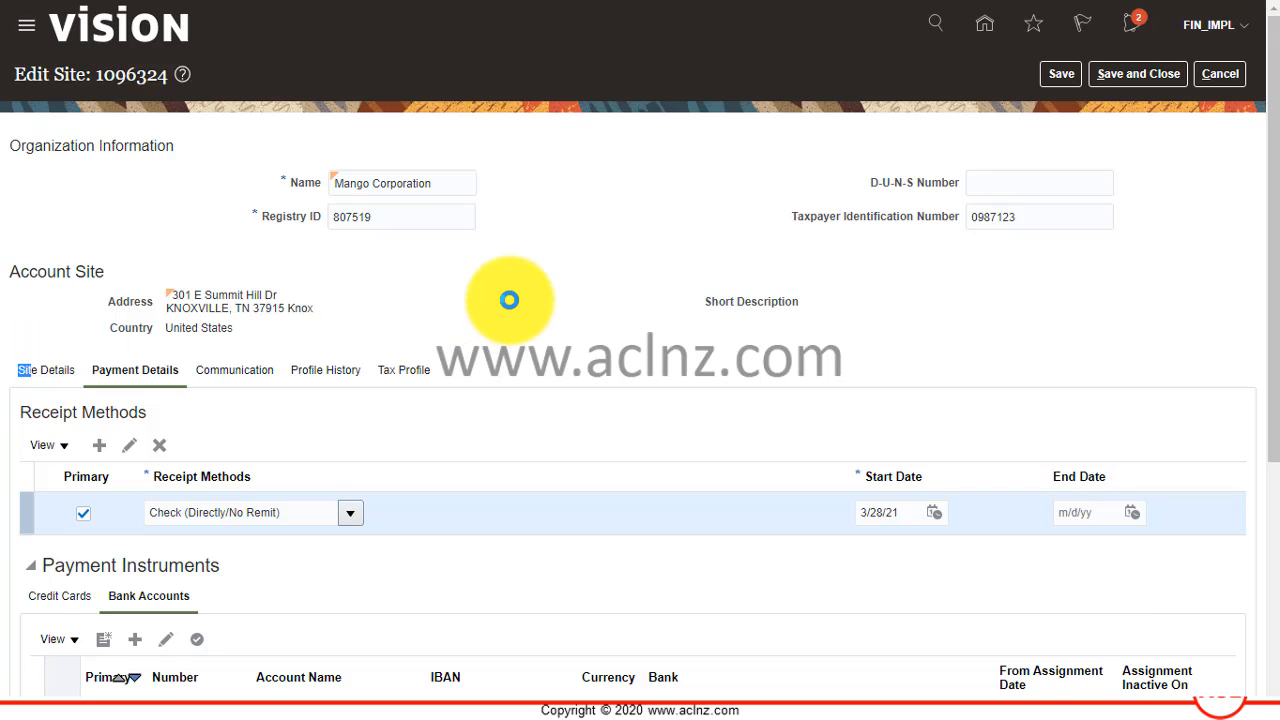
scroll(570, 300, down, 10)
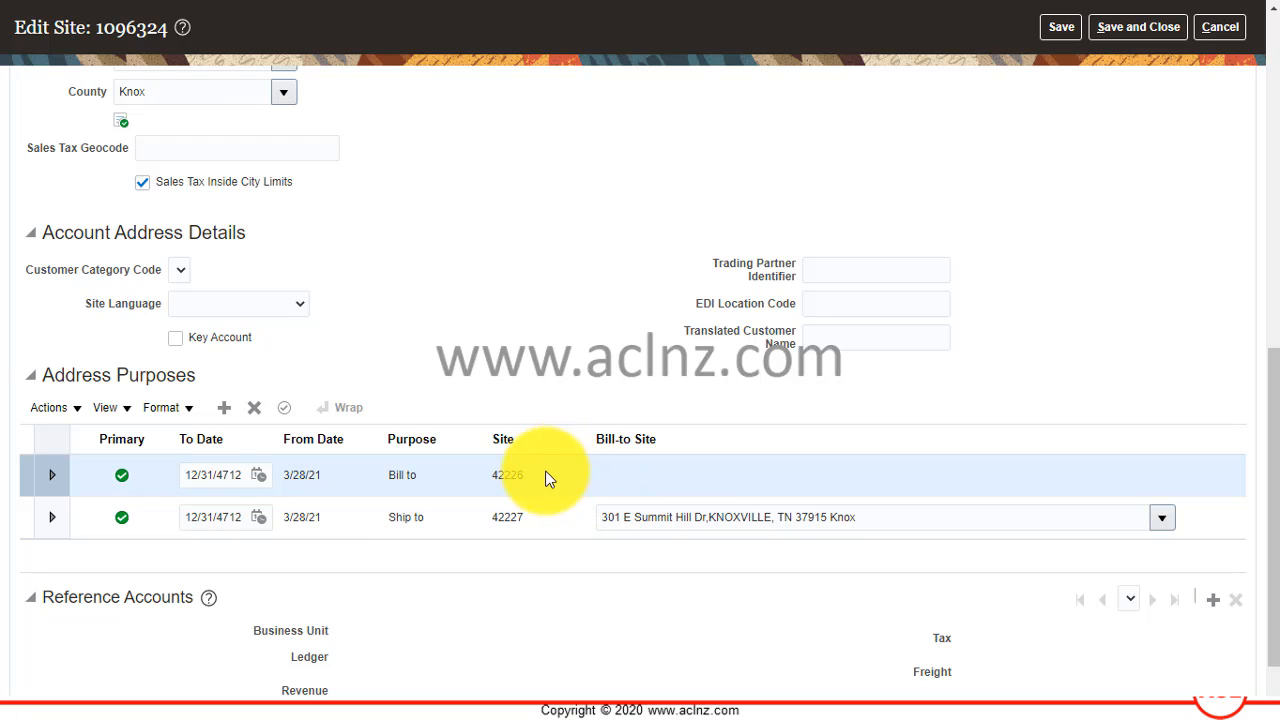
click(546, 483)
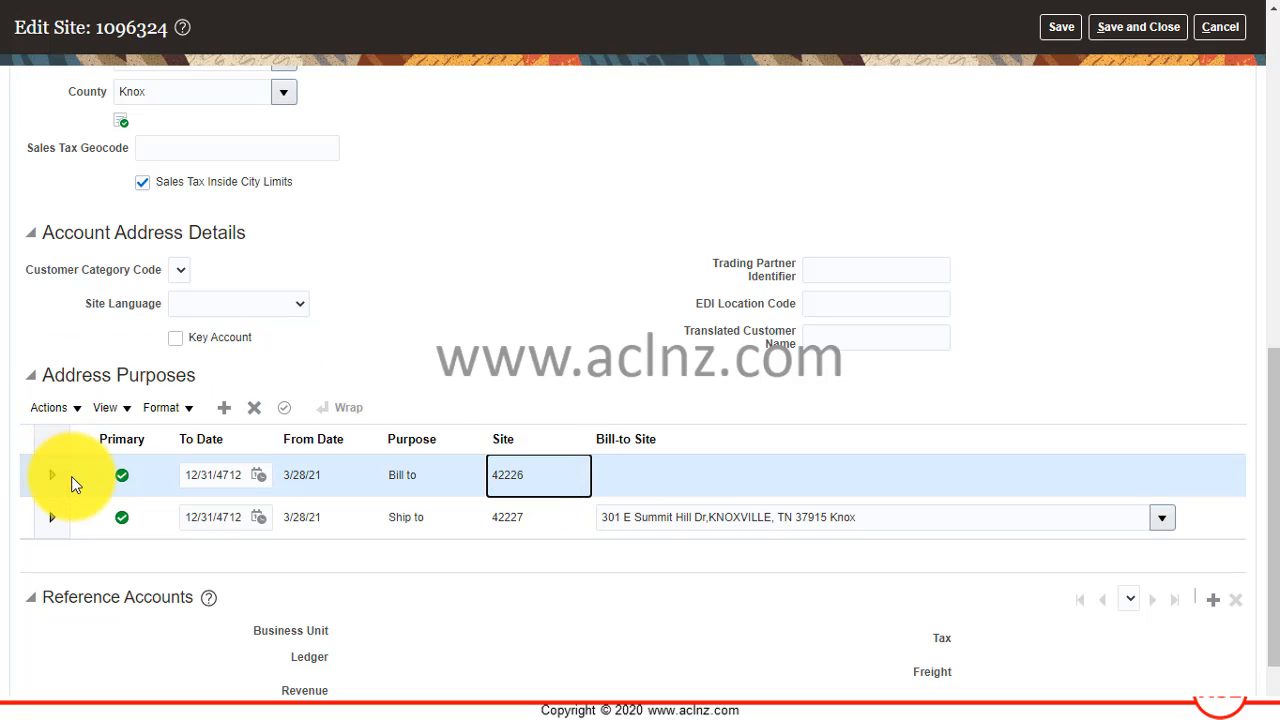
scroll(120, 580, down, 1)
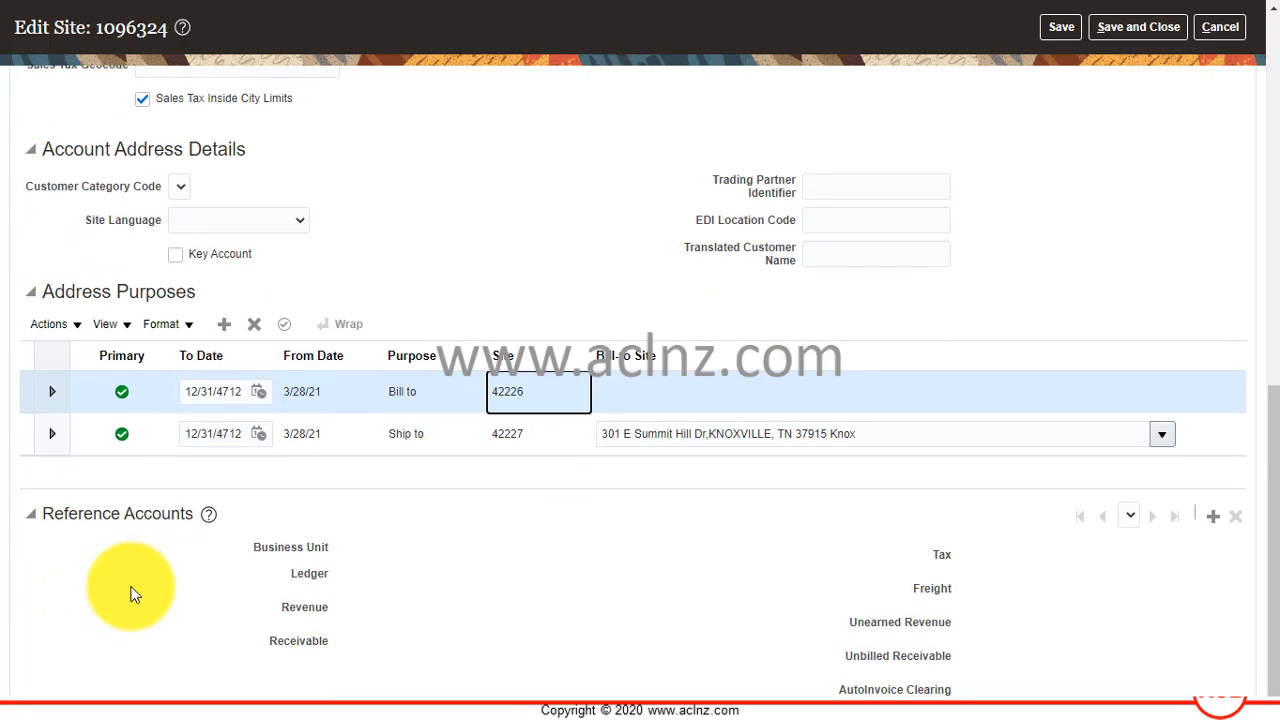
Check which business units can be chosen for the Customer Site Set site's reference accounts, and close the site without saving.
click(1212, 520)
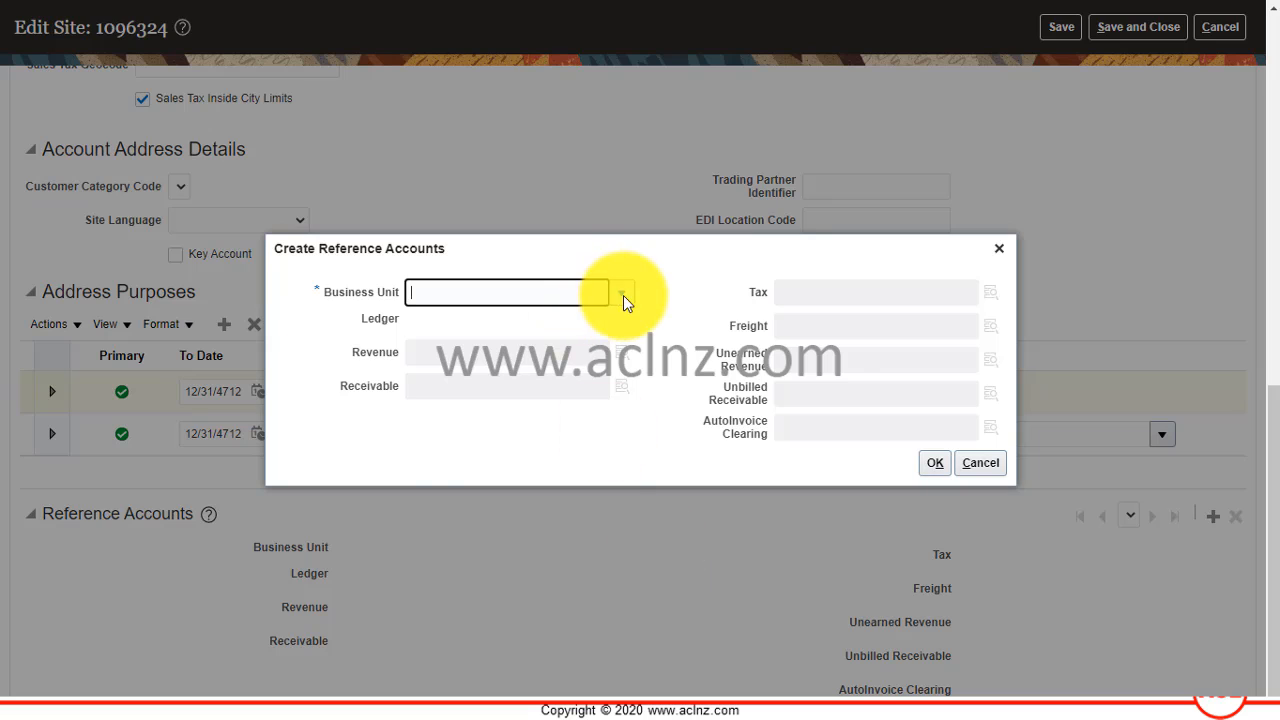
click(622, 295)
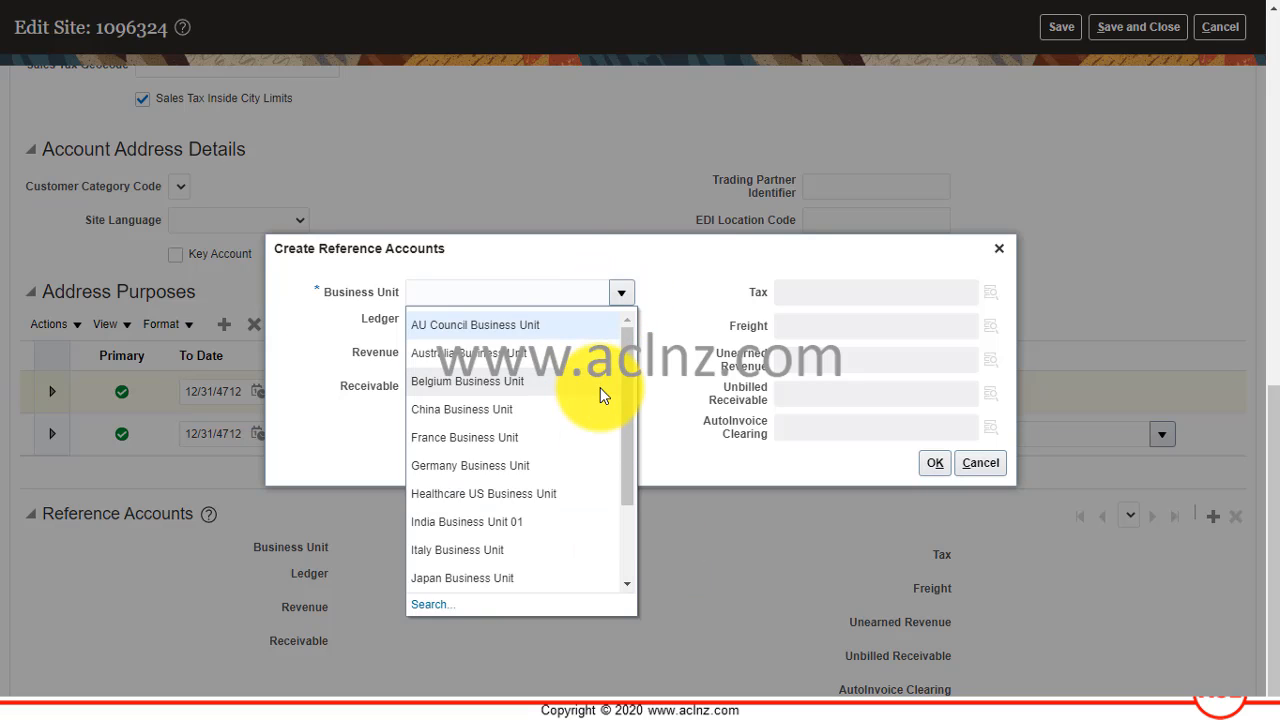
scroll(600, 390, down, 3)
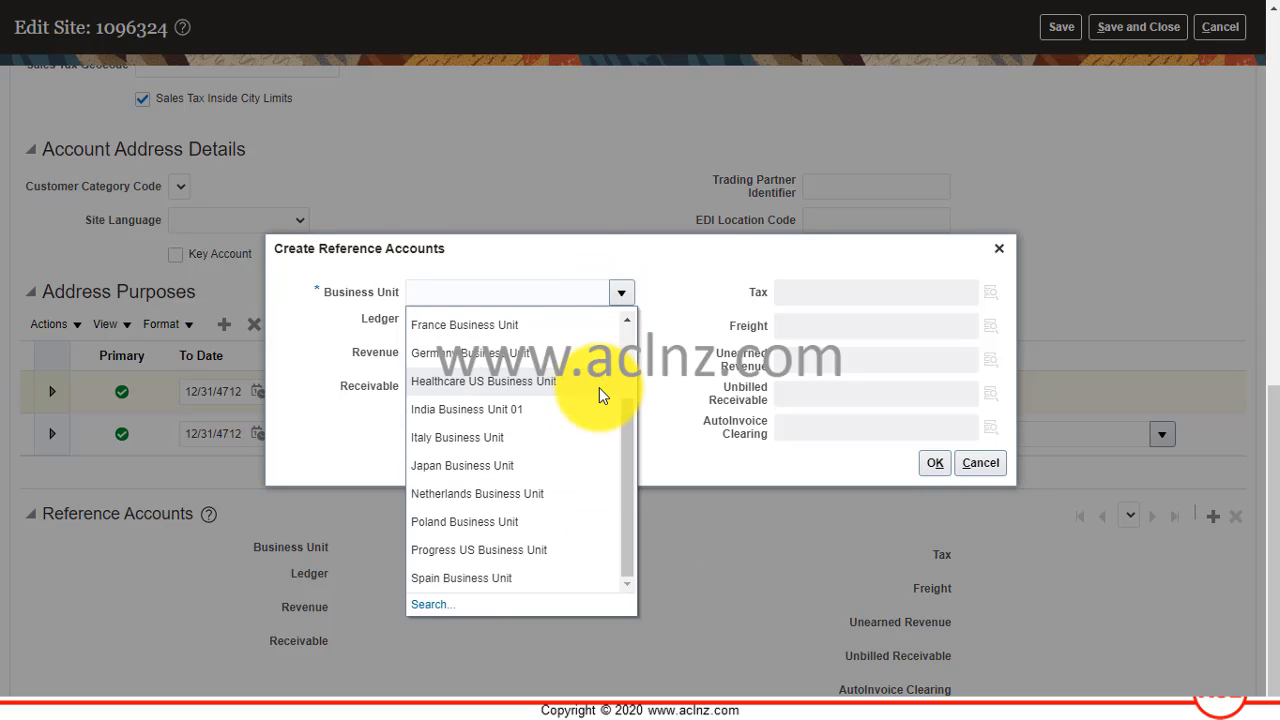
click(842, 457)
click(973, 470)
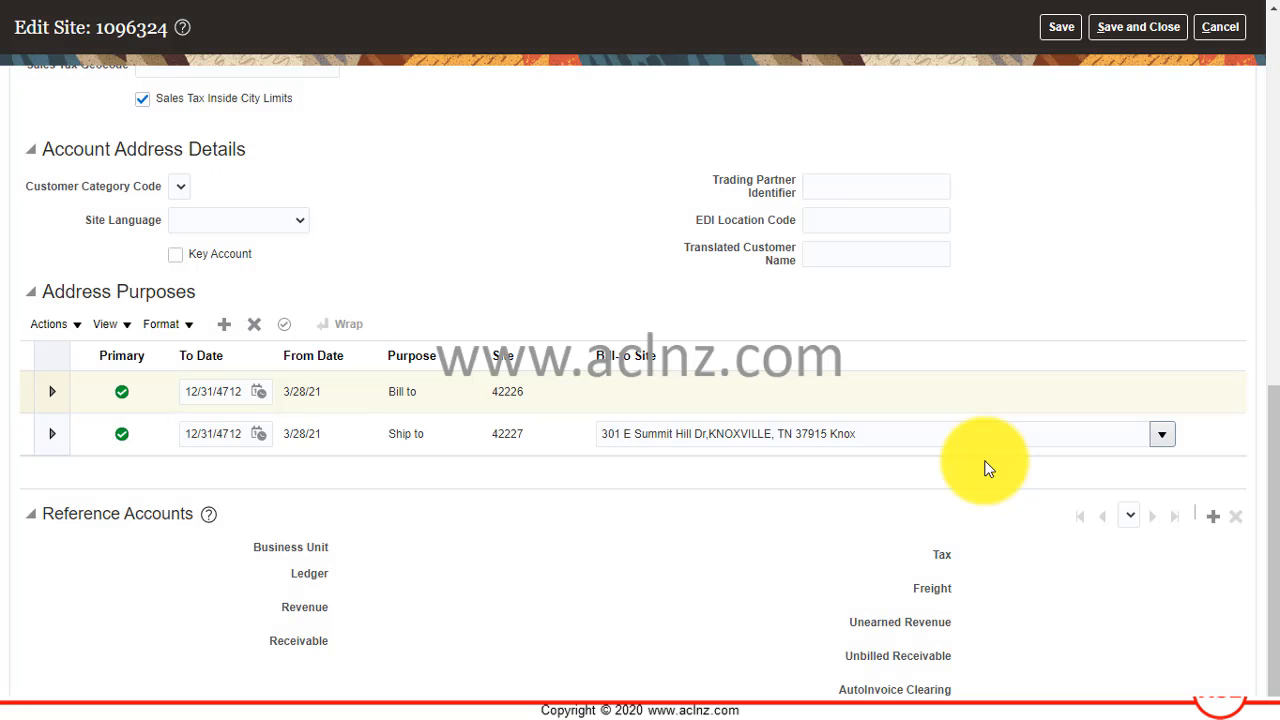
click(1220, 27)
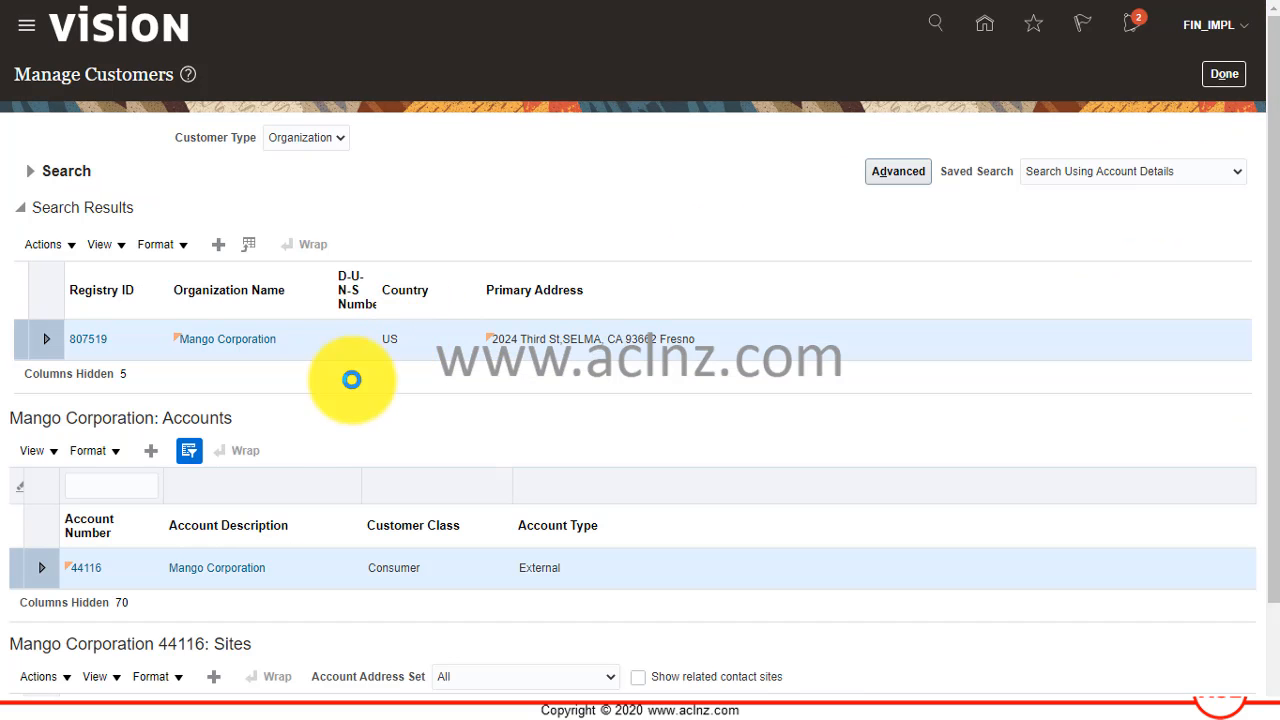
Open the US1 BU Set site and search all business units for its bill-to reference accounts without creating any.
scroll(286, 506, down, 2)
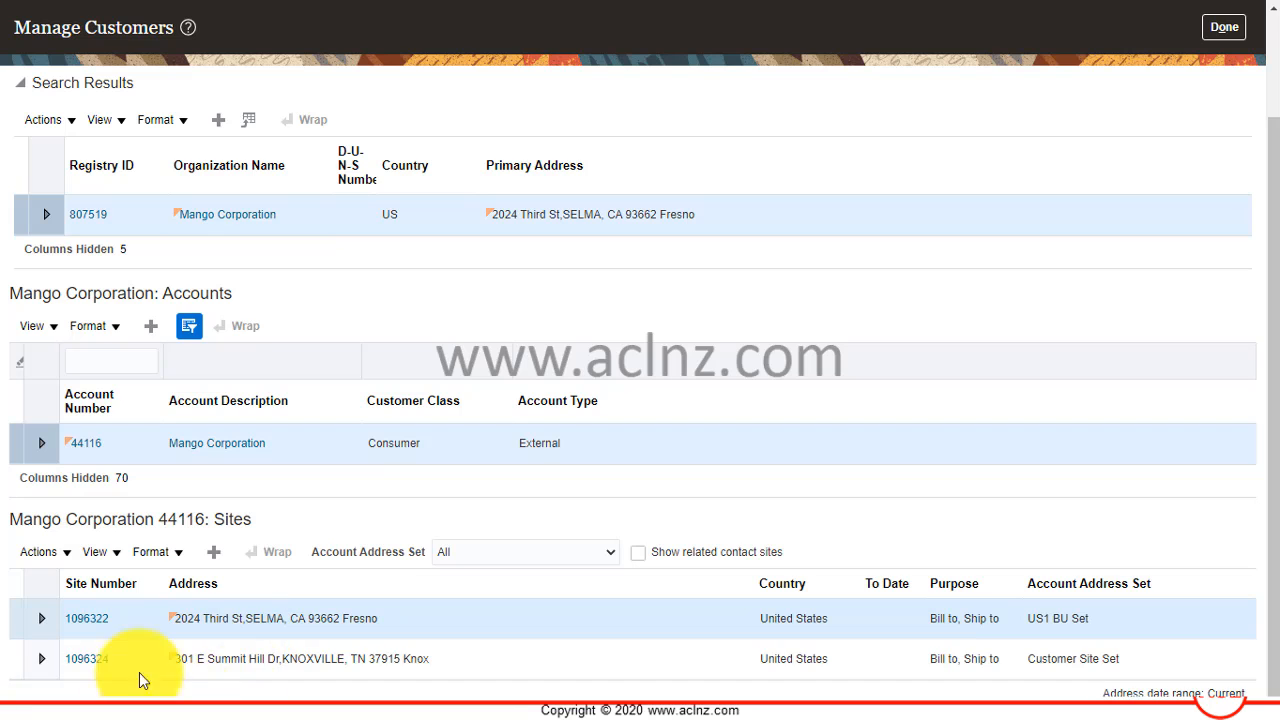
click(80, 619)
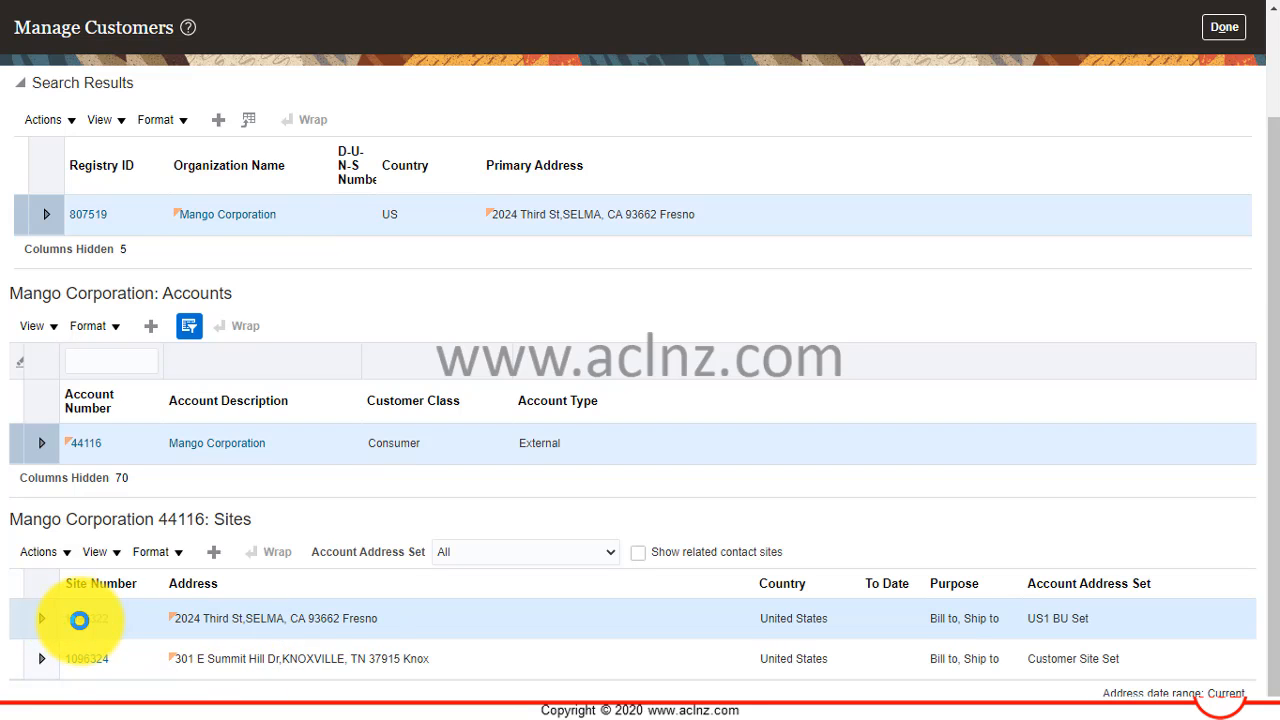
scroll(251, 476, down, 4)
scroll(251, 472, down, 5)
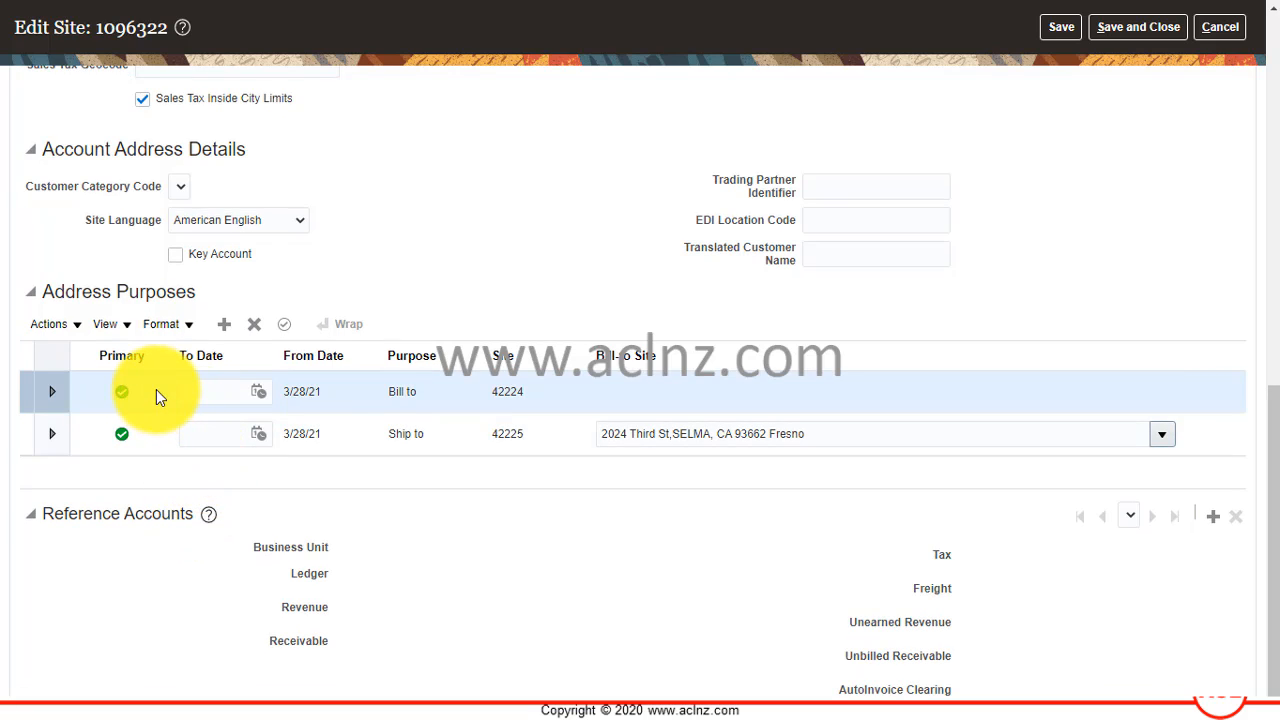
click(156, 389)
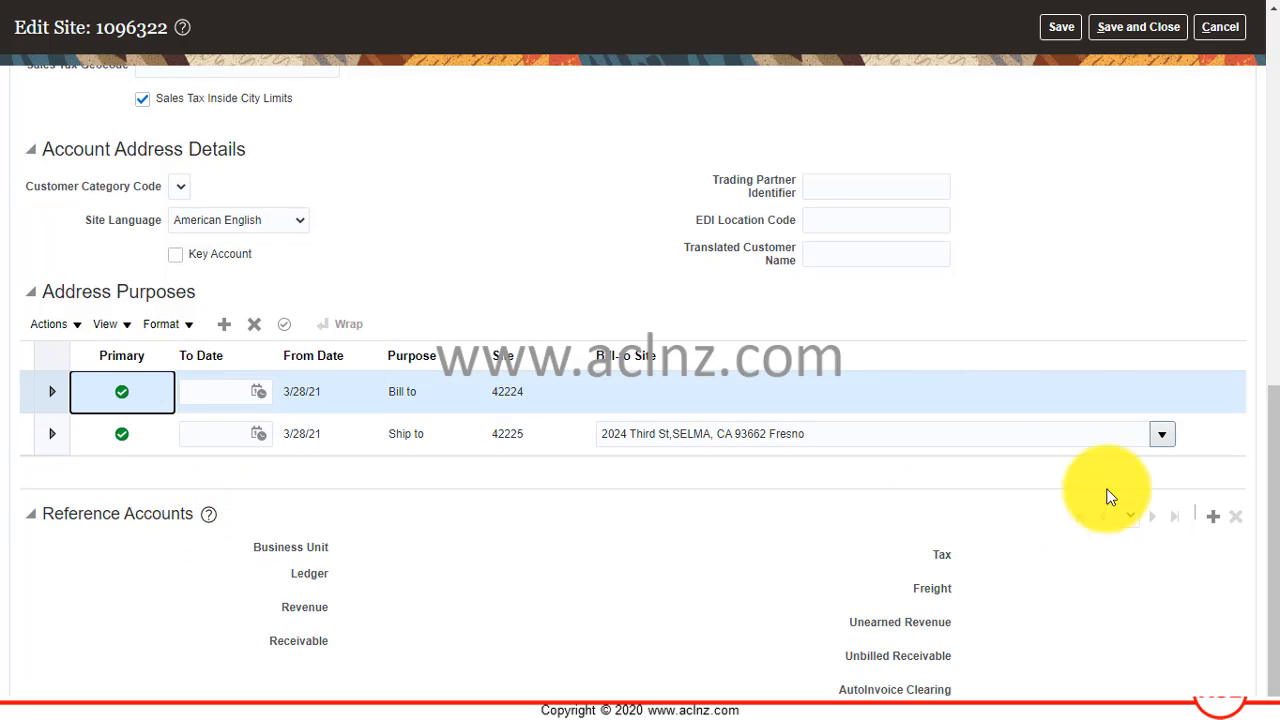
click(1213, 517)
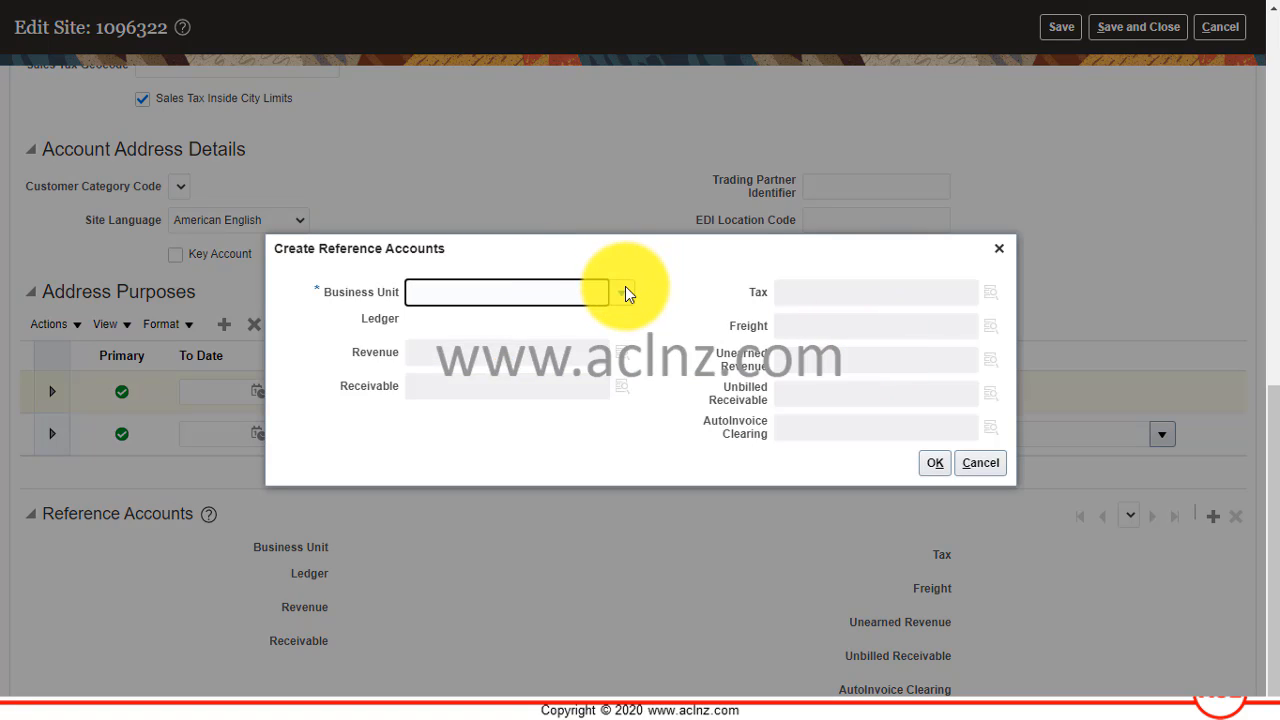
click(624, 290)
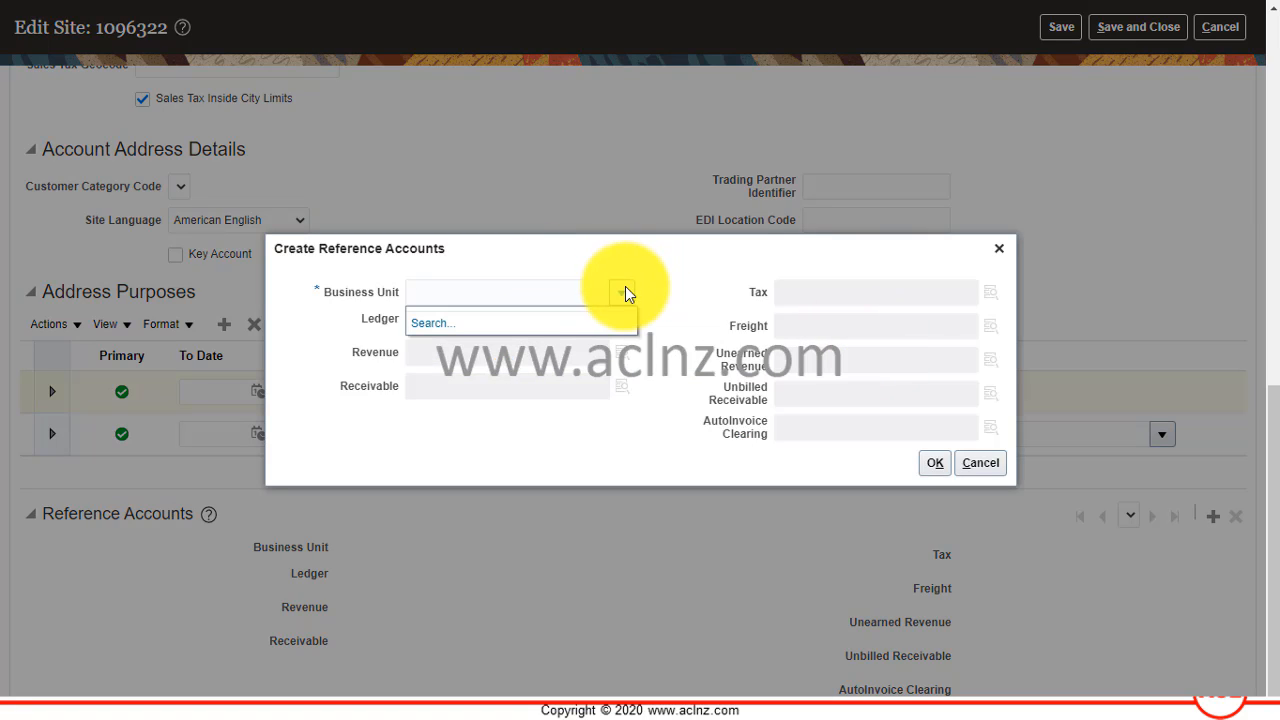
click(424, 324)
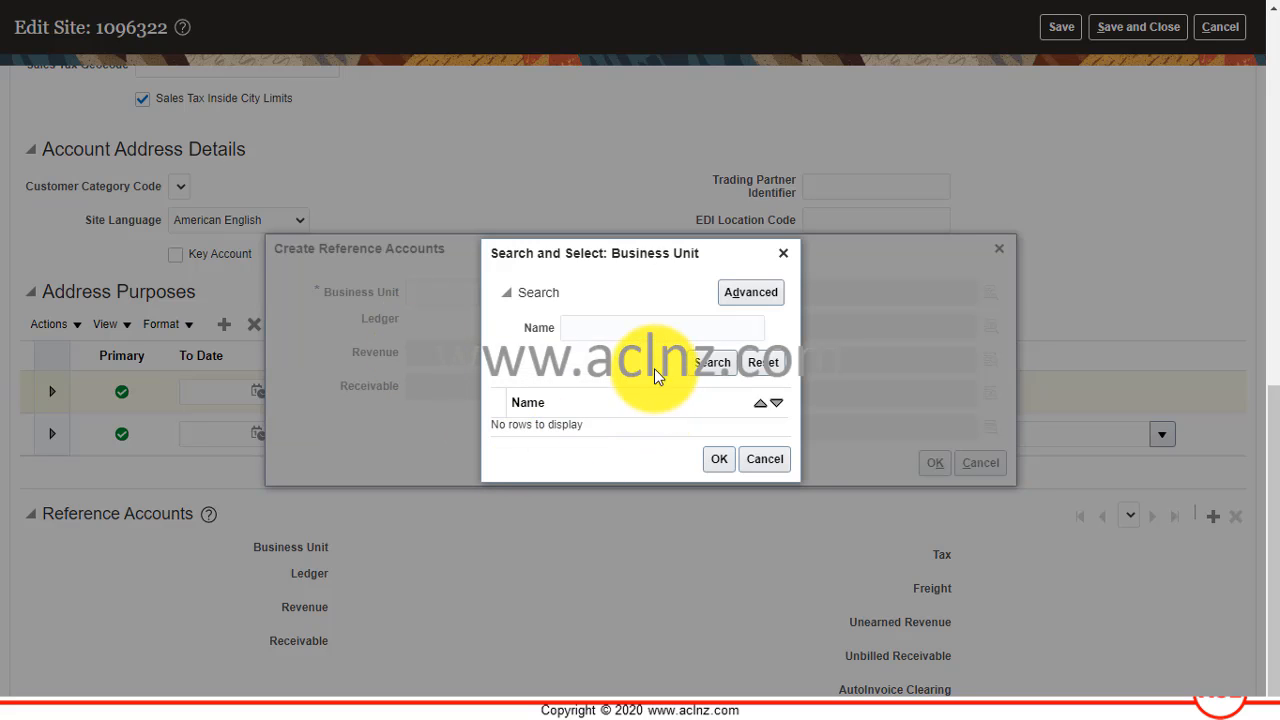
click(712, 362)
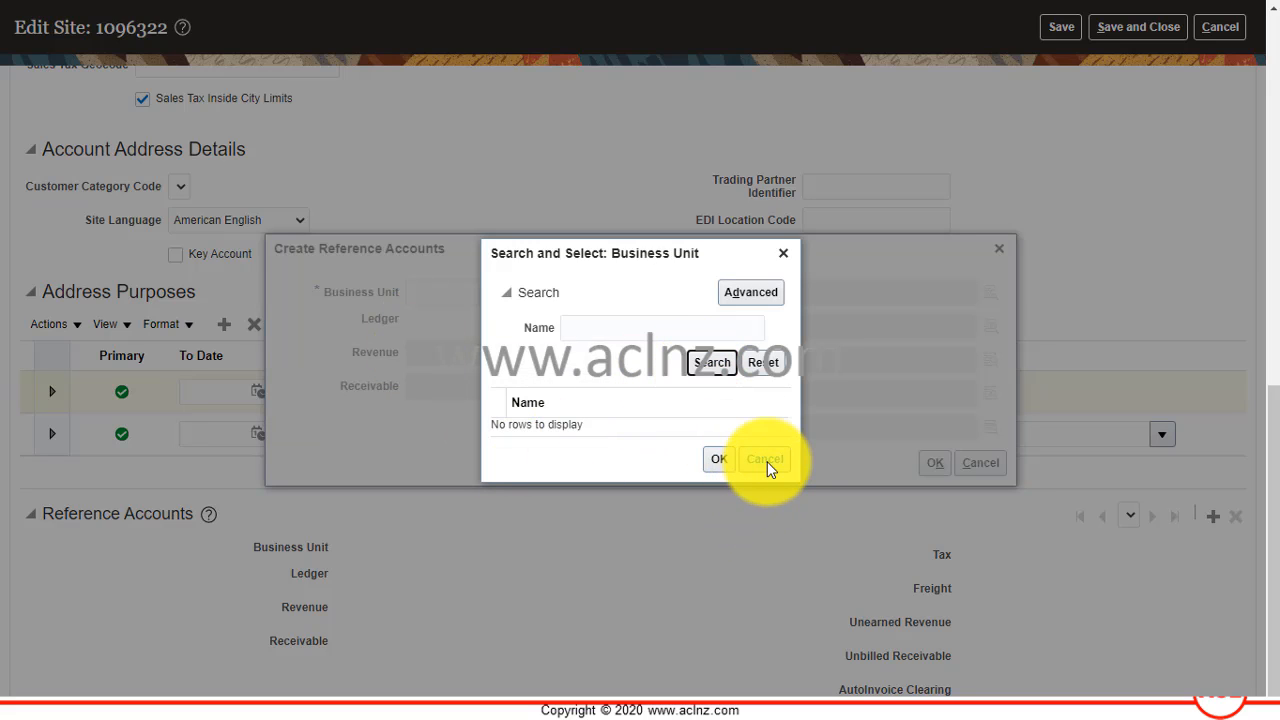
click(766, 461)
click(989, 461)
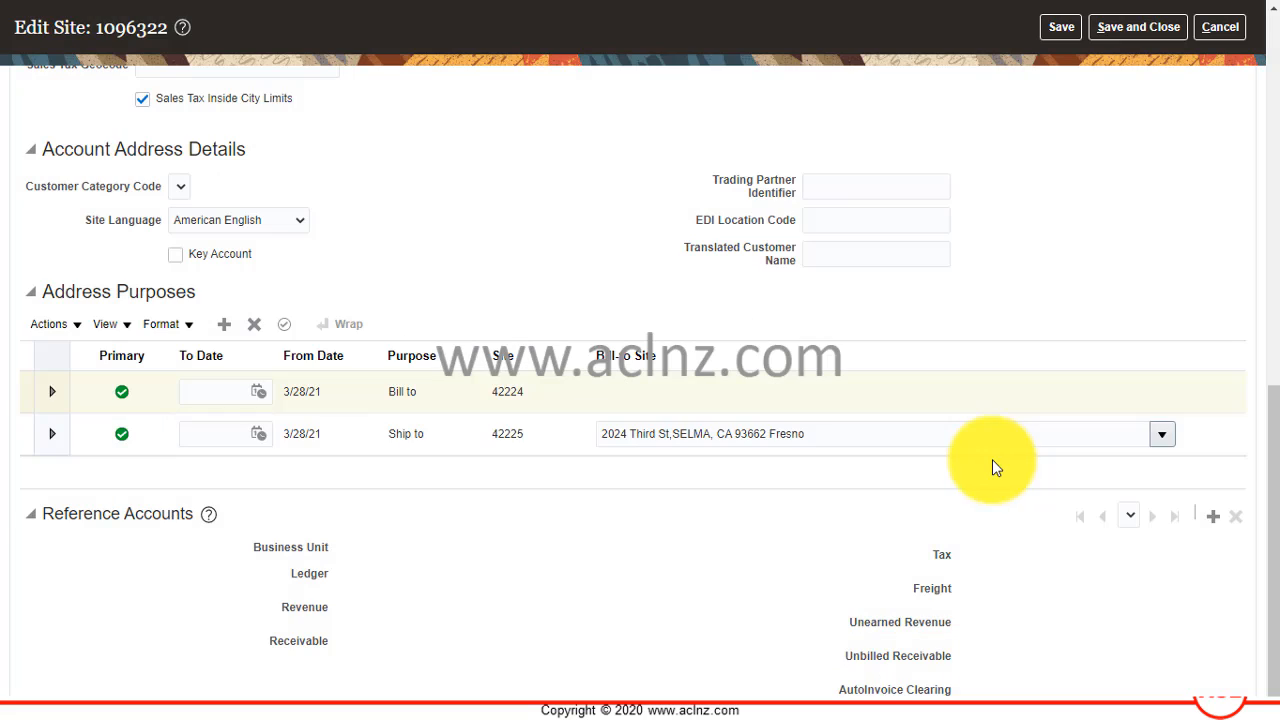
Check the site's account address set in its site details and return to the customer list without saving.
scroll(943, 482, up, 4)
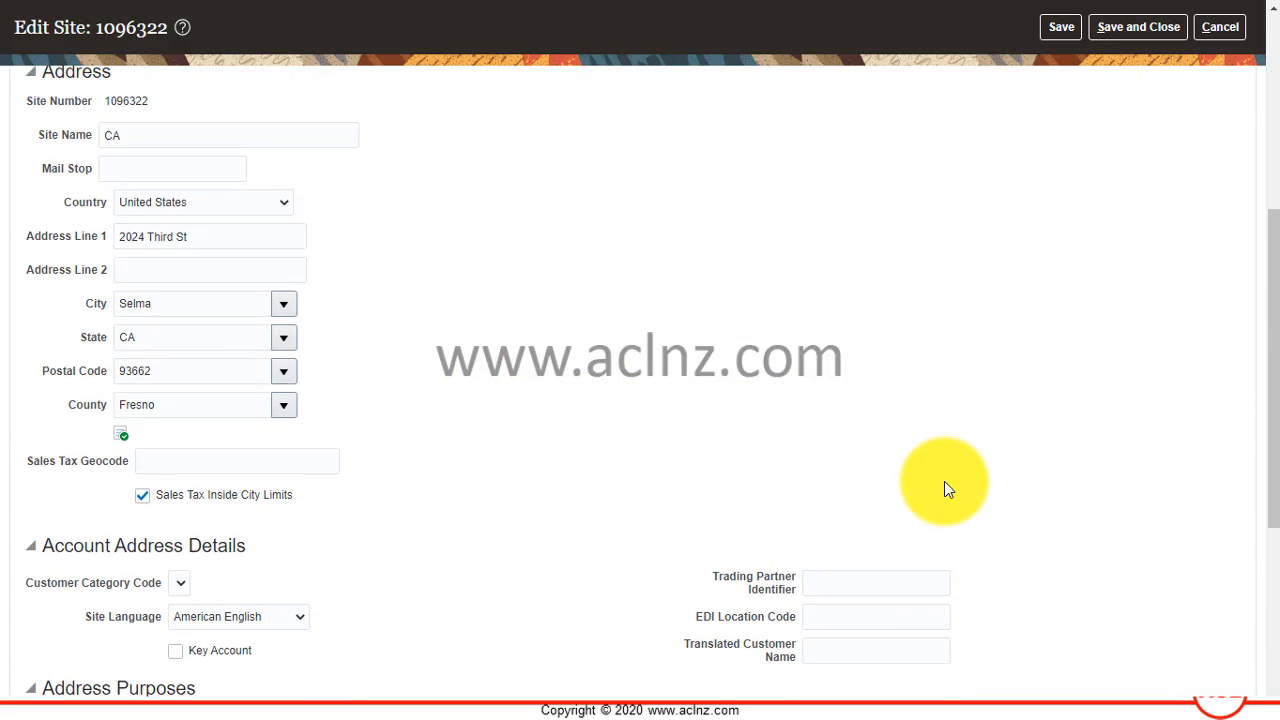
scroll(944, 490, up, 2)
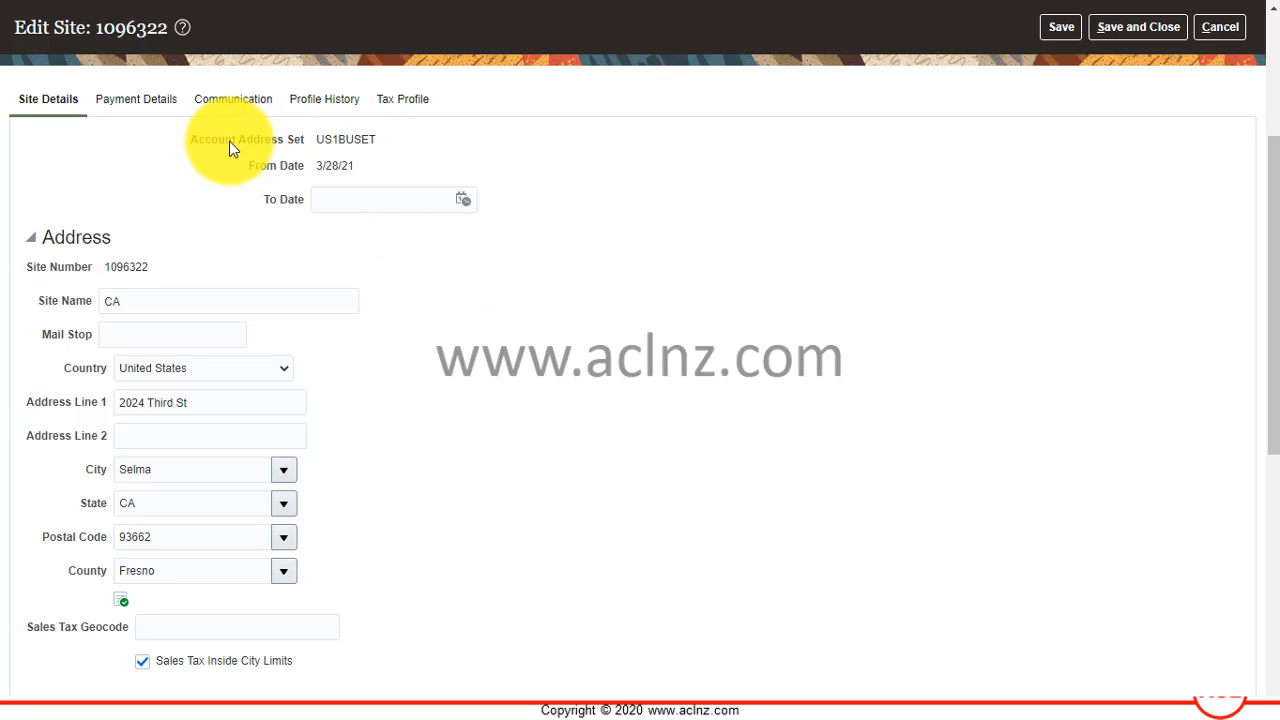
scroll(1012, 340, up, 2)
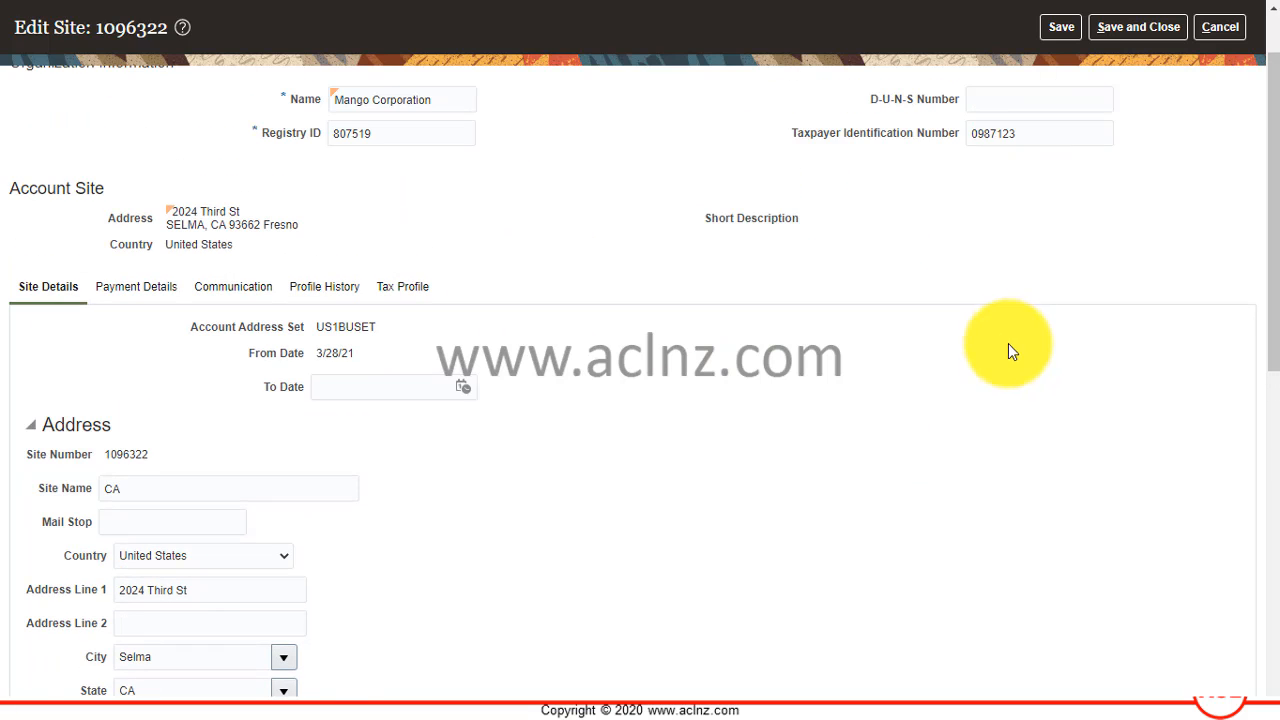
click(1220, 27)
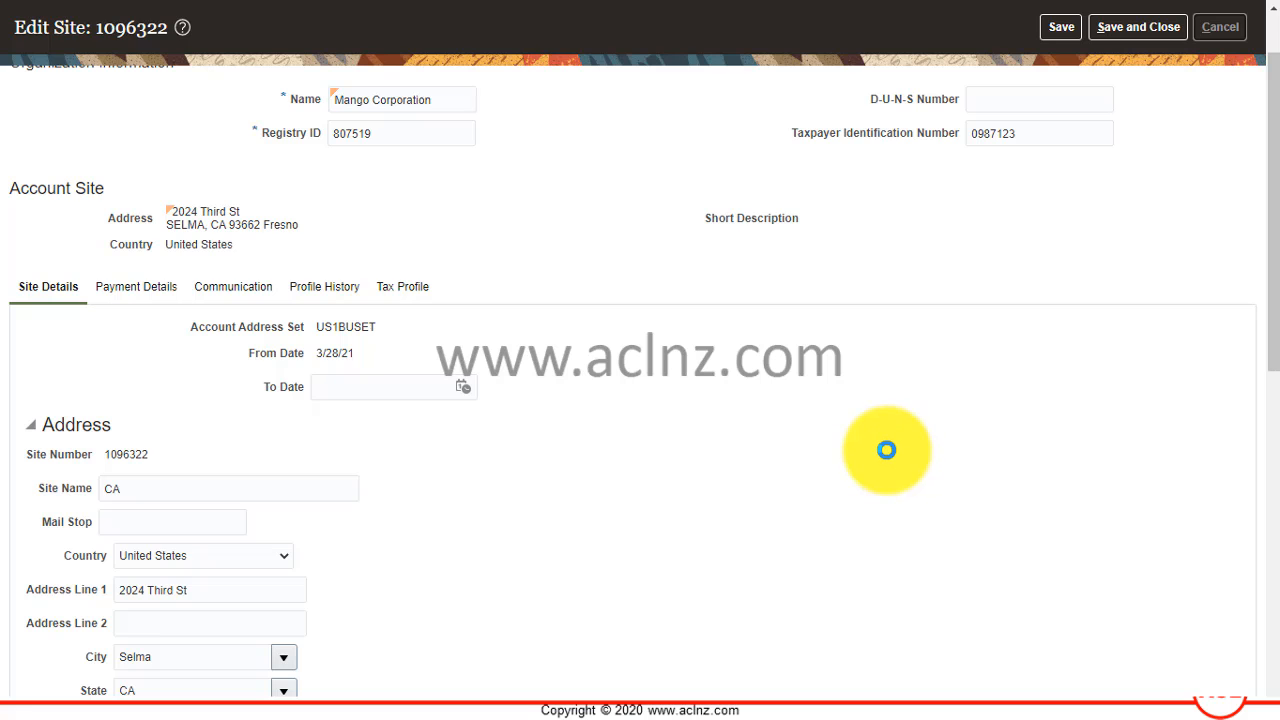
Reopen the Customer Site Set site of Mango Corporation and select its Bill to address purpose.
scroll(889, 452, down, 1)
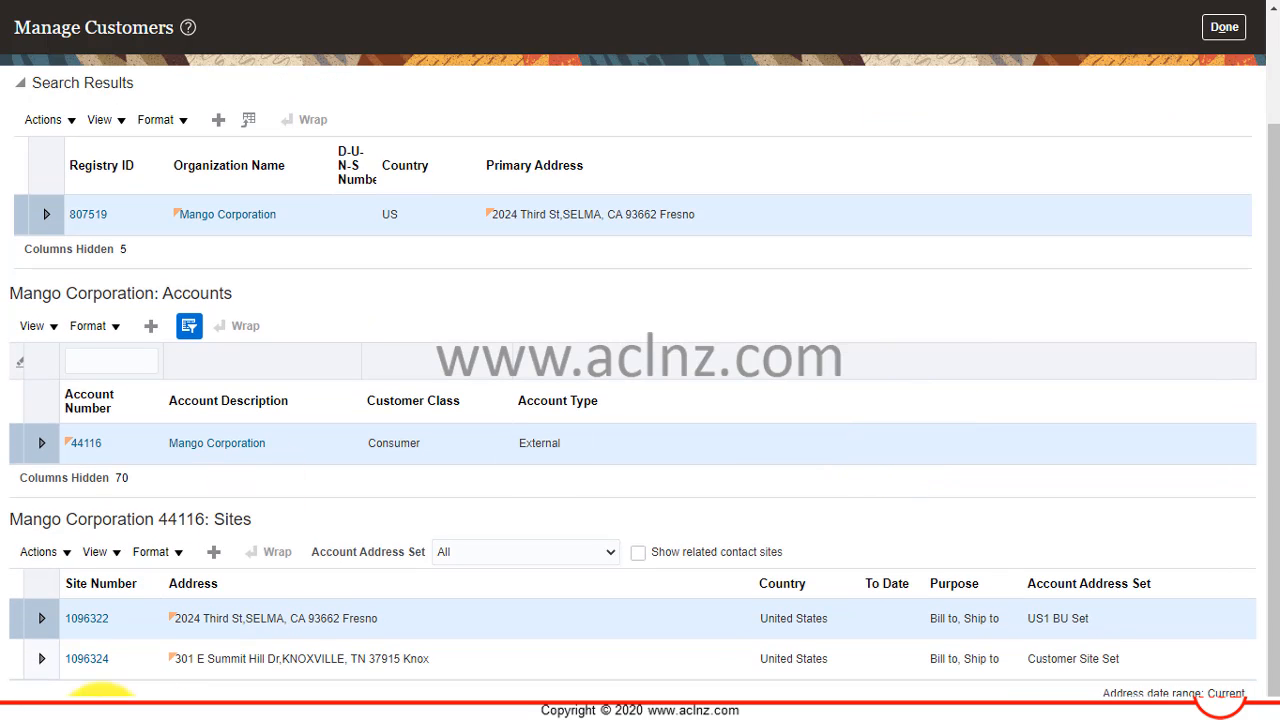
click(252, 654)
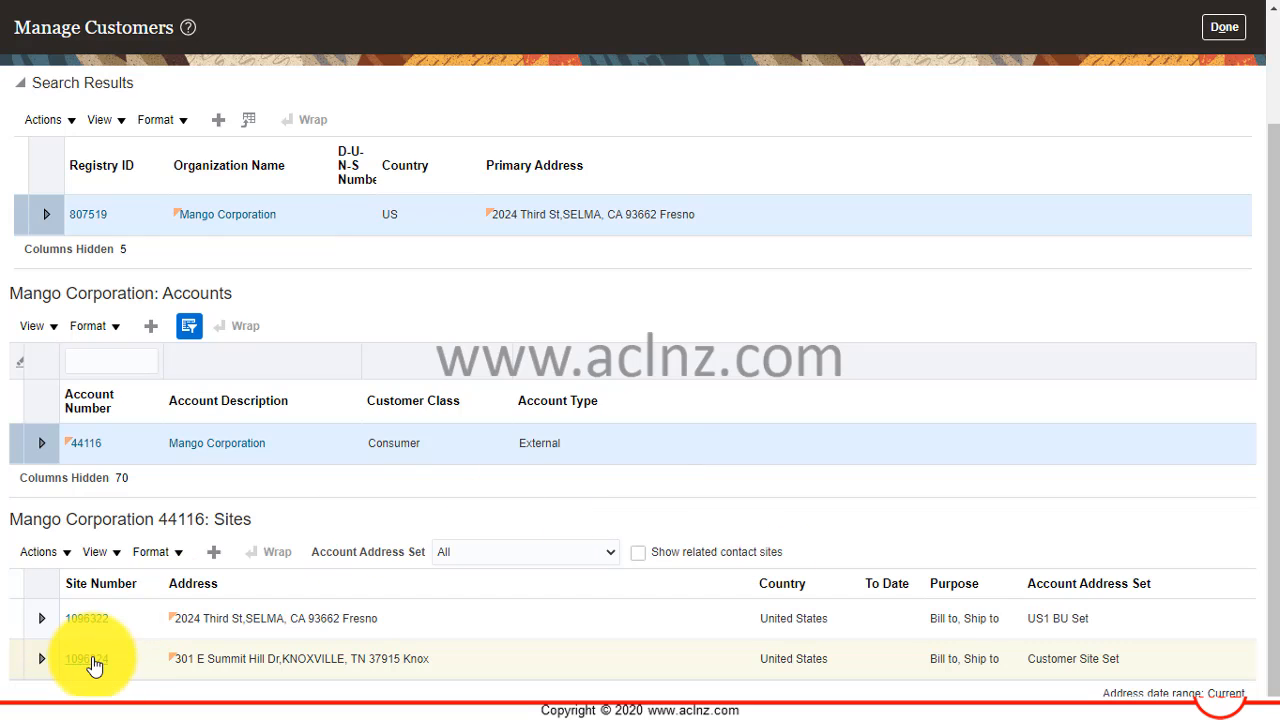
click(89, 660)
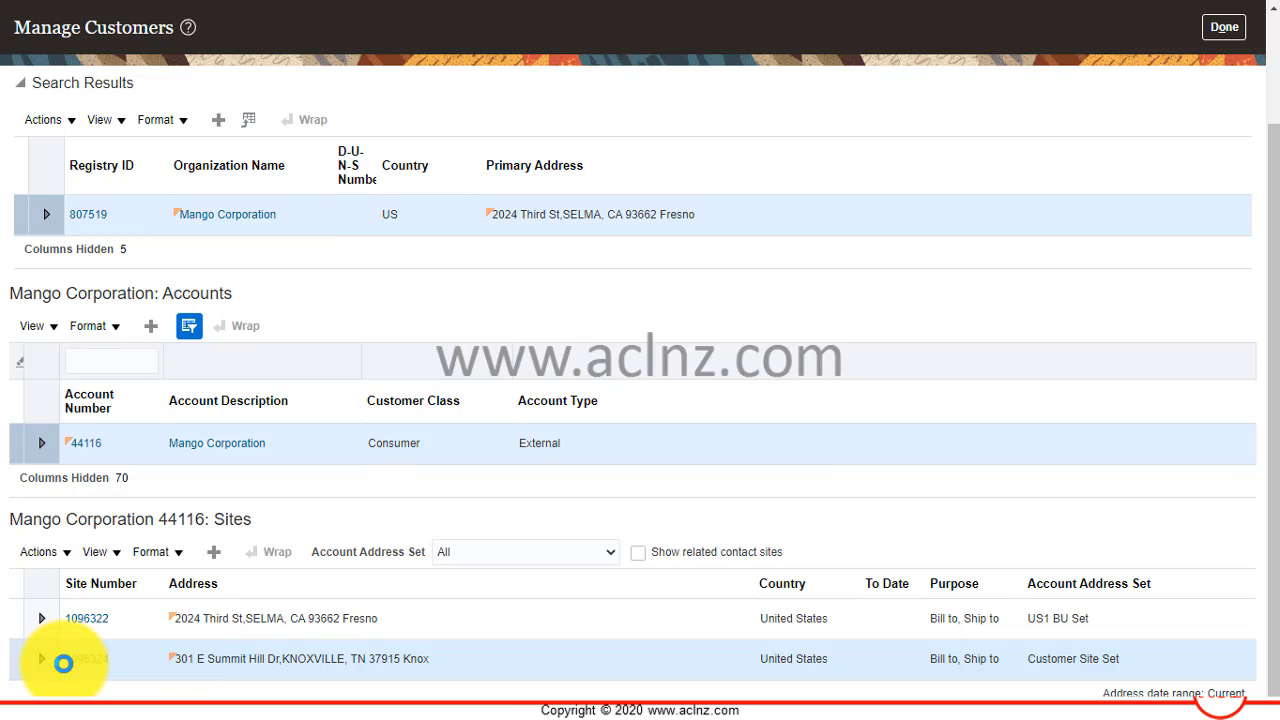
click(63, 663)
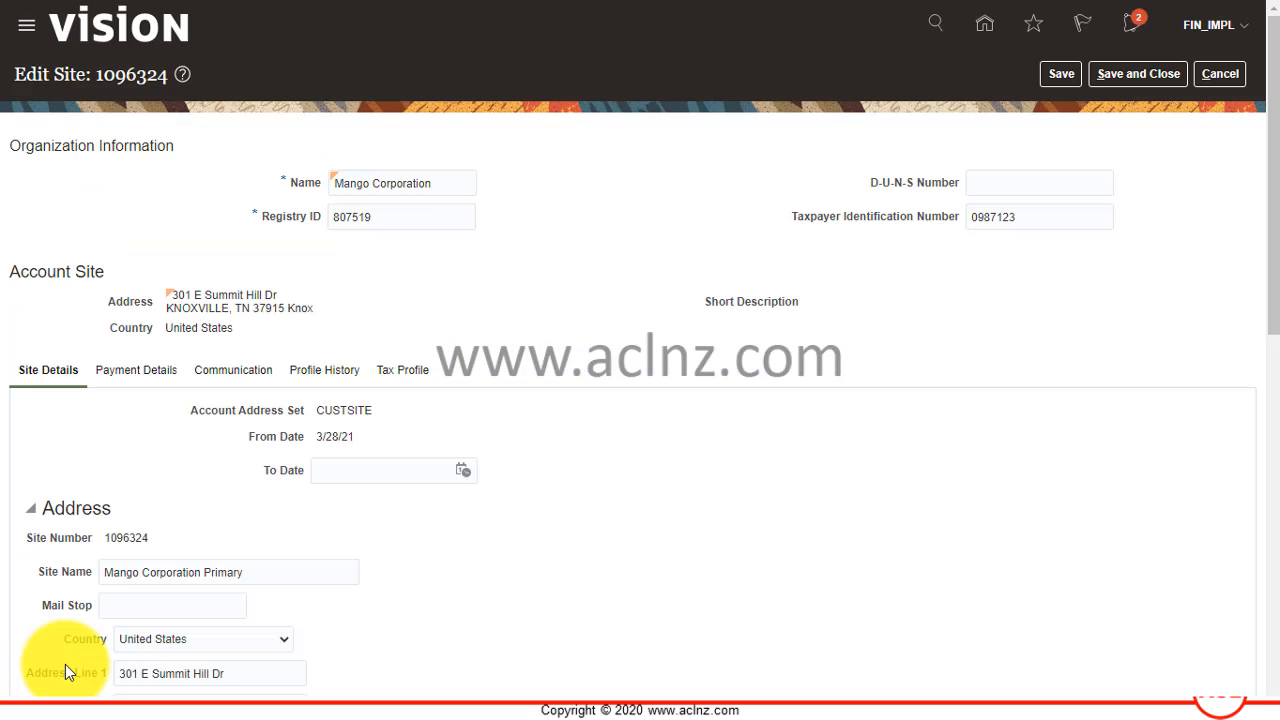
scroll(297, 555, down, 3)
scroll(297, 560, down, 5)
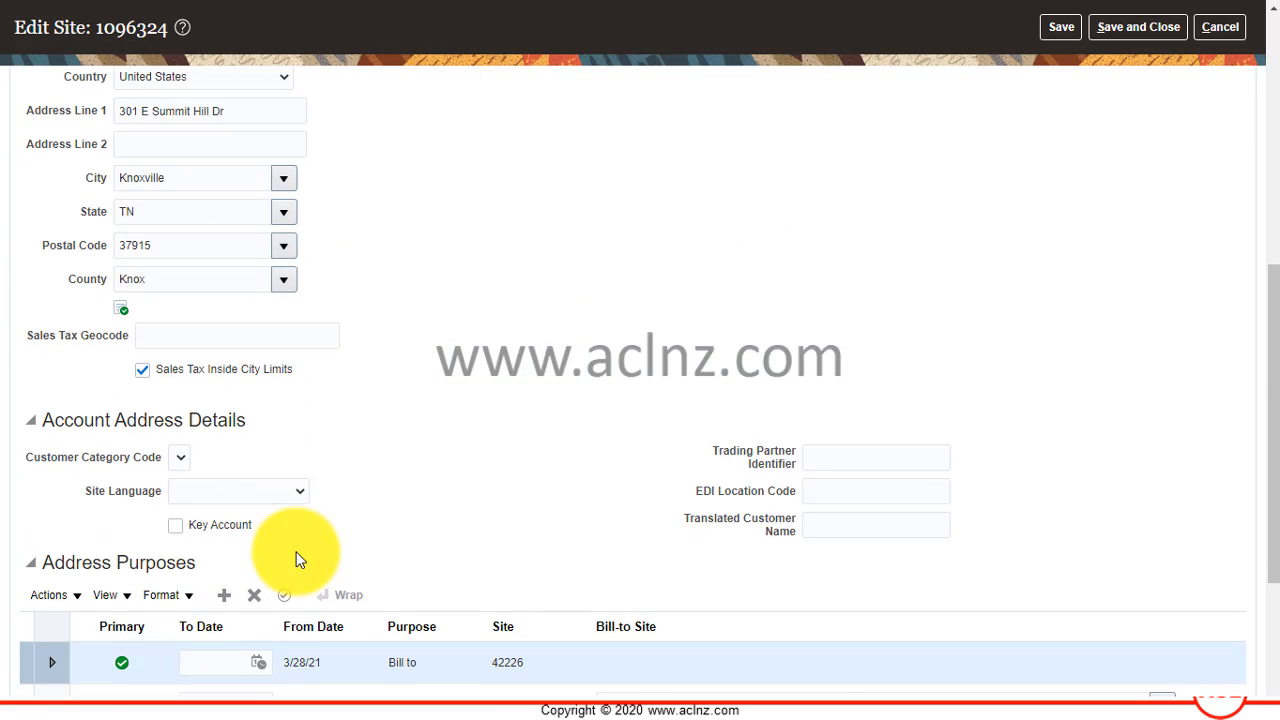
click(148, 394)
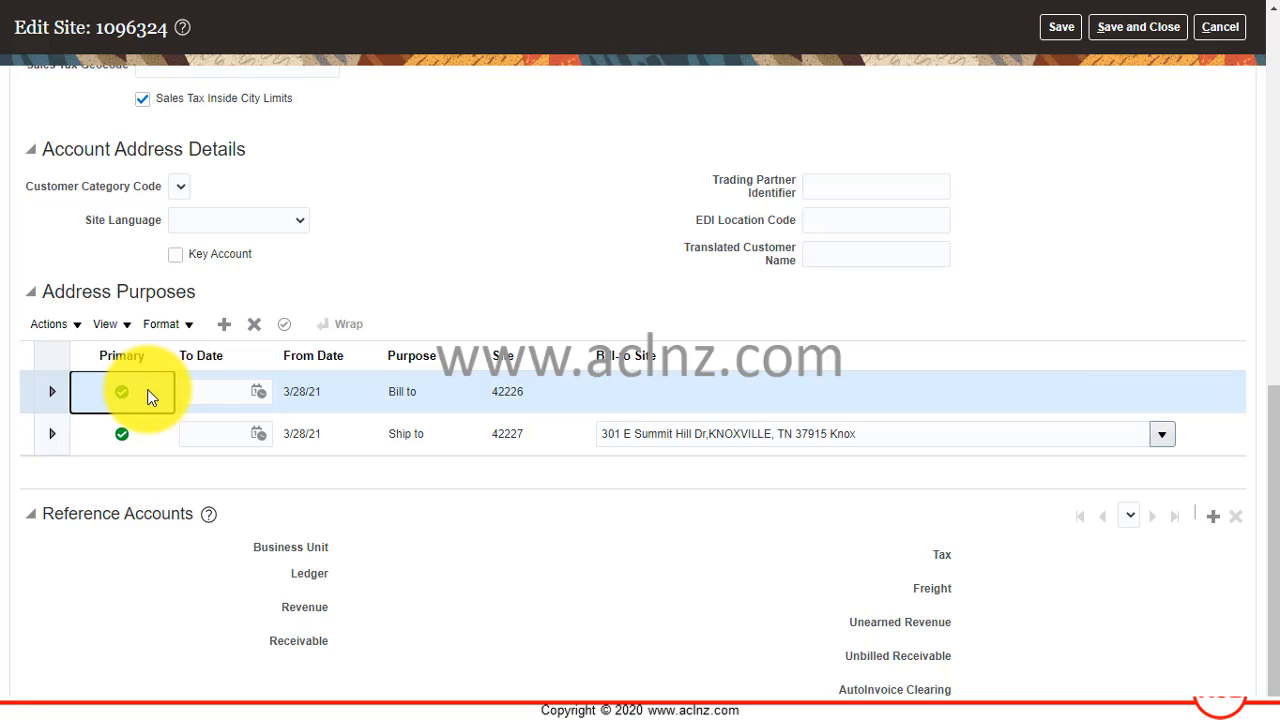
Start new reference accounts for the Bill to purpose and set their business unit to US1 Business Unit.
click(1214, 520)
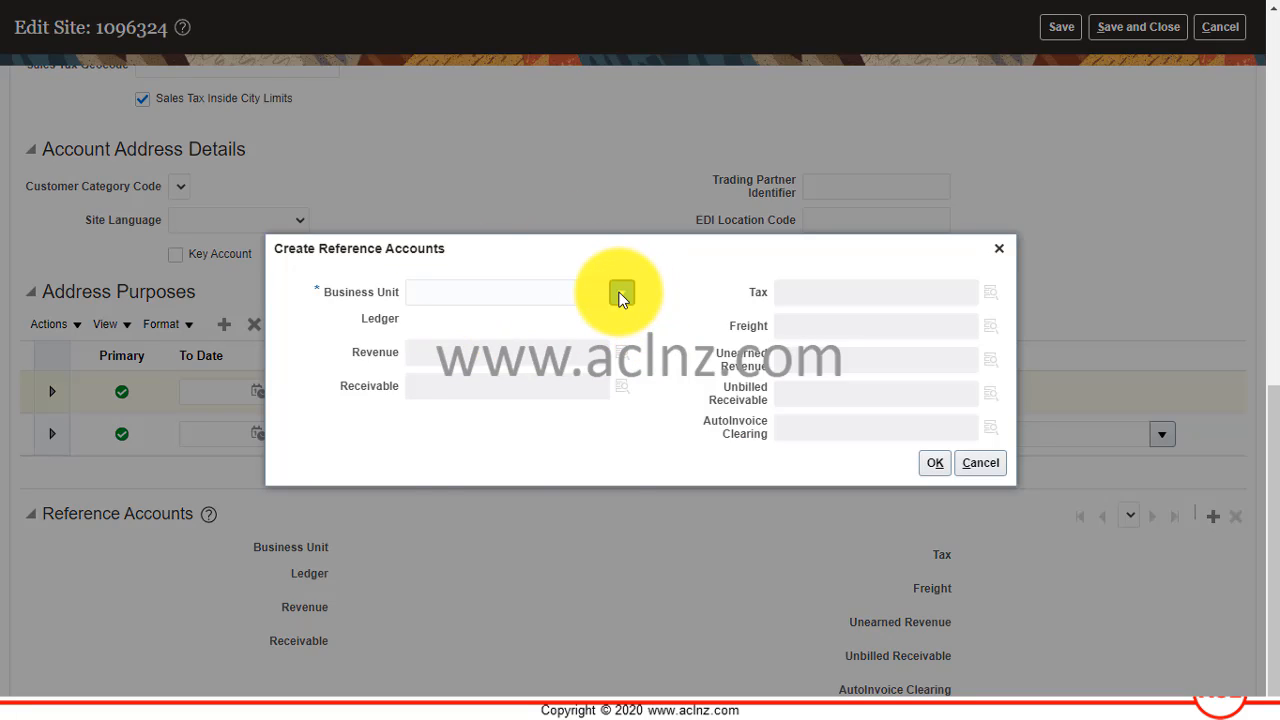
click(621, 294)
scroll(534, 427, down, 2)
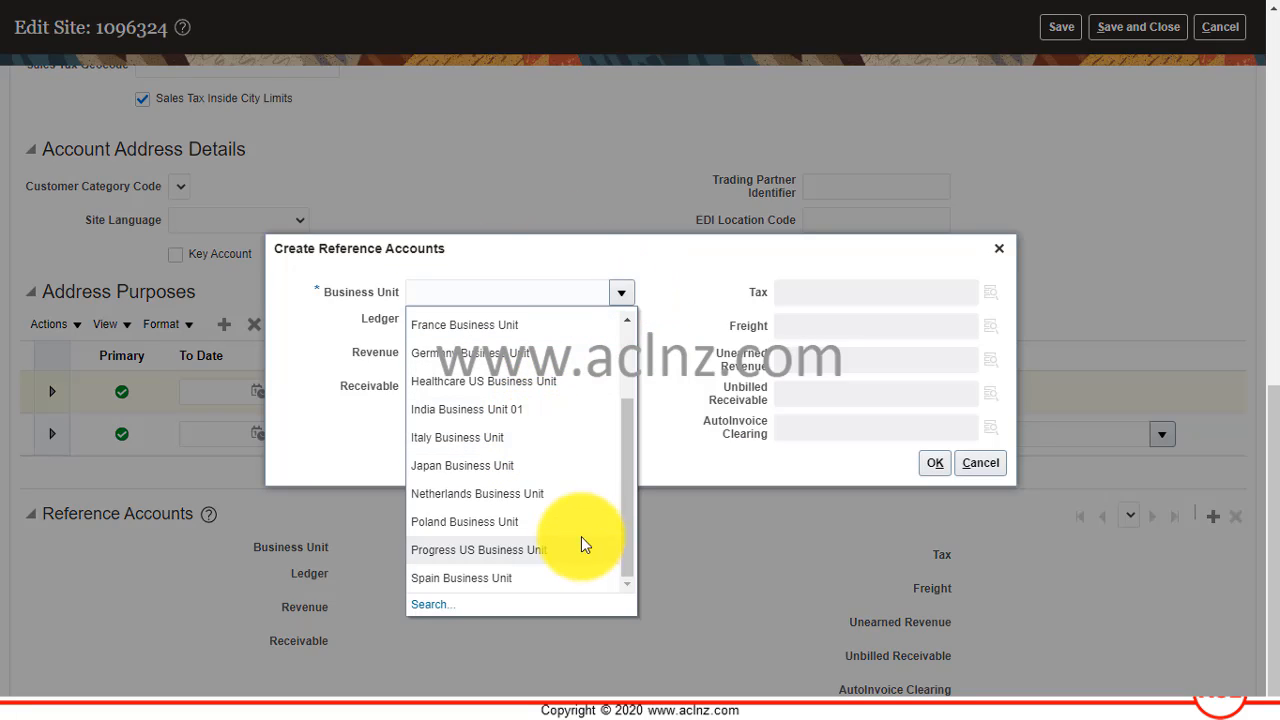
scroll(529, 517, up, 4)
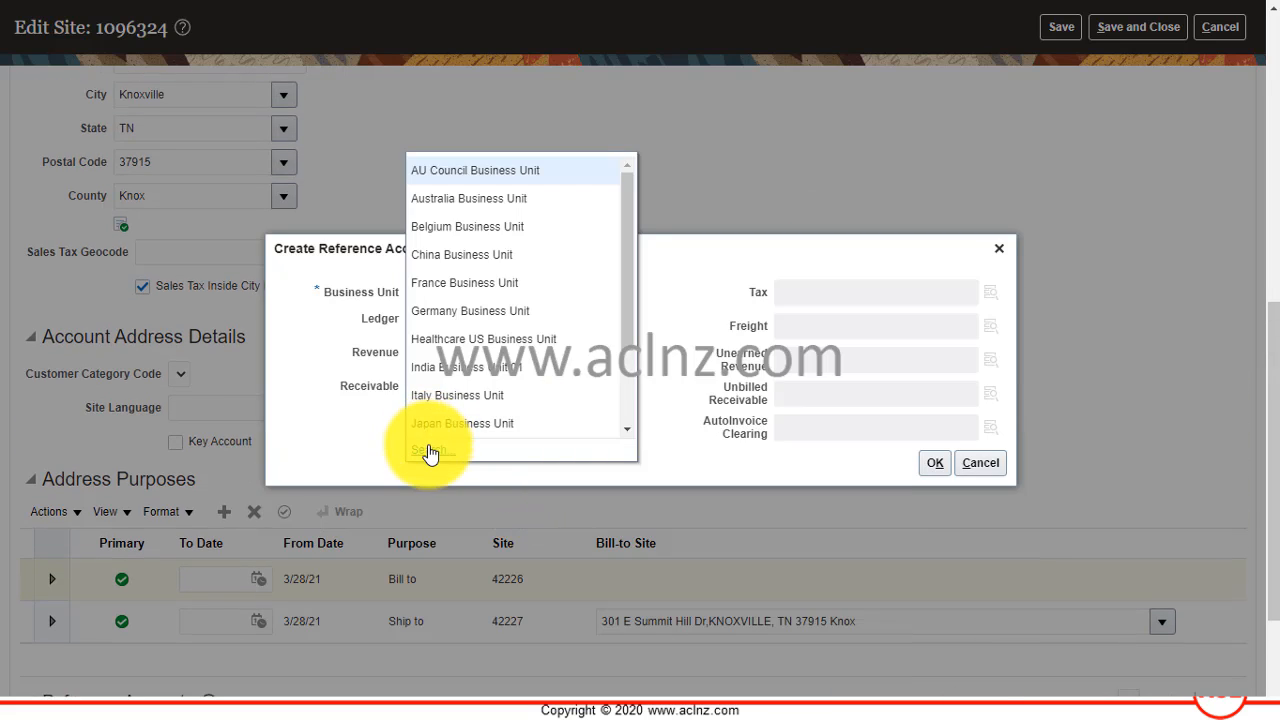
click(428, 445)
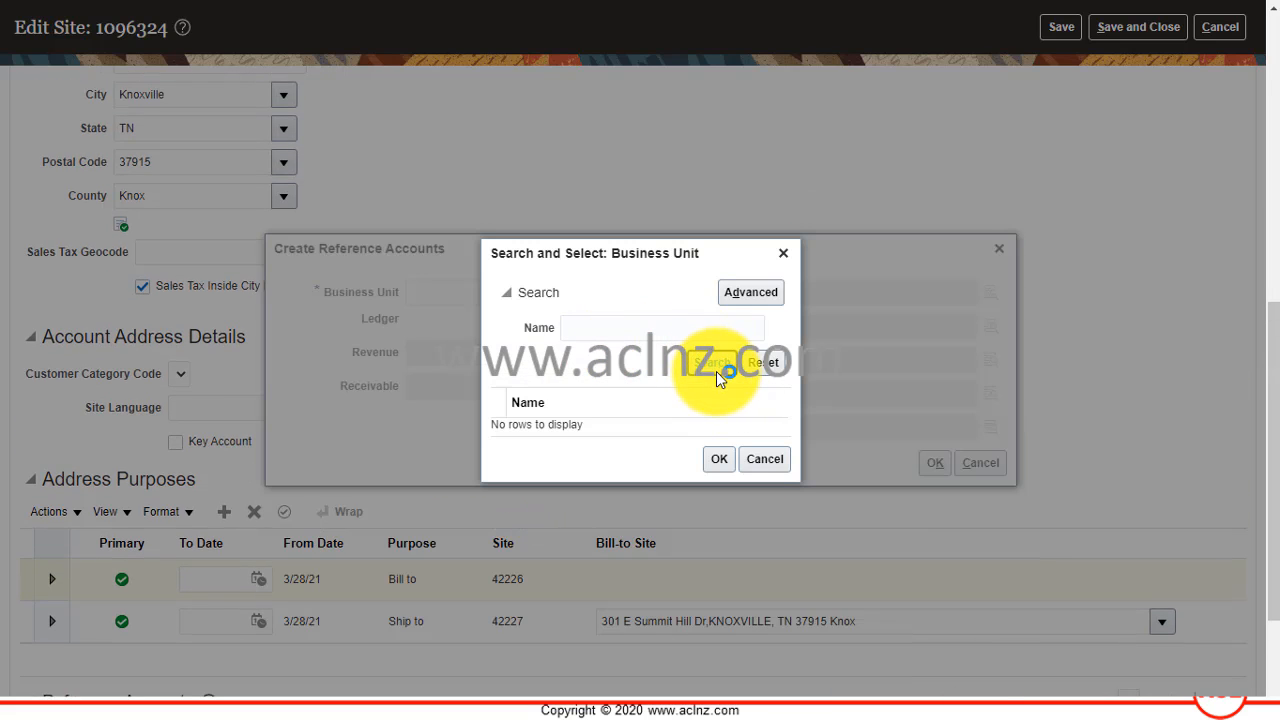
click(716, 368)
scroll(635, 420, down, 5)
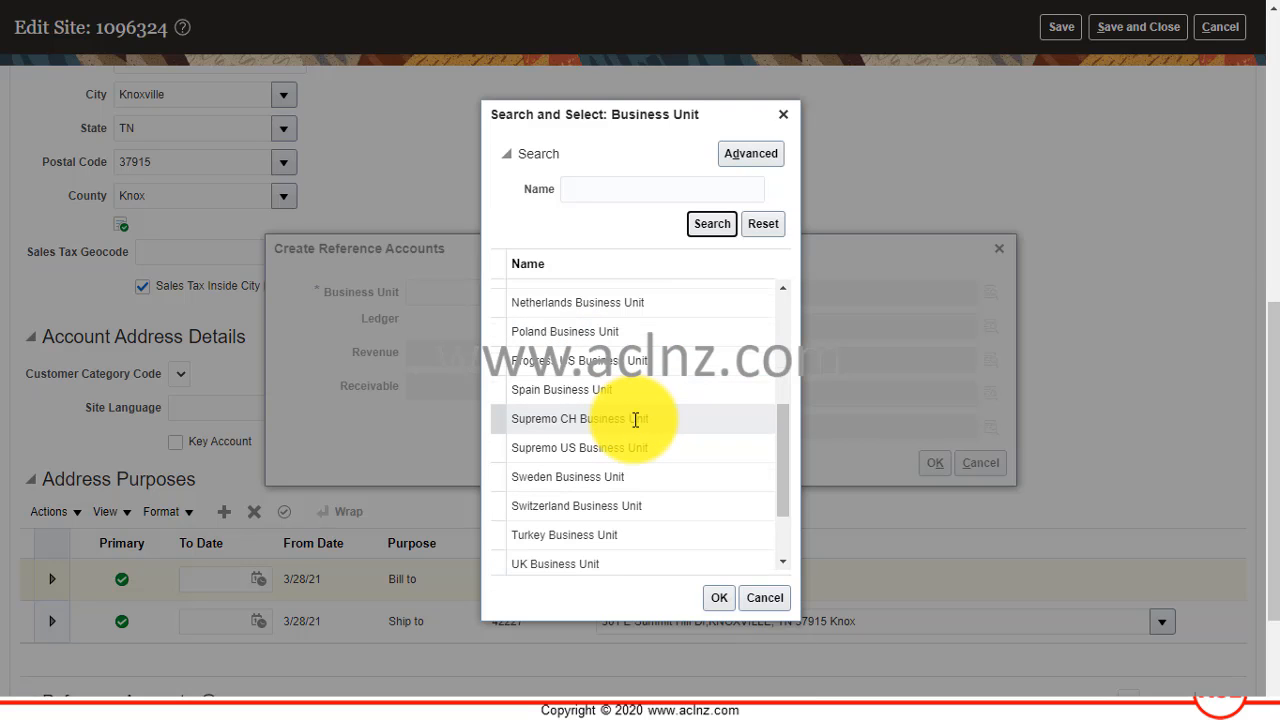
scroll(700, 445, down, 5)
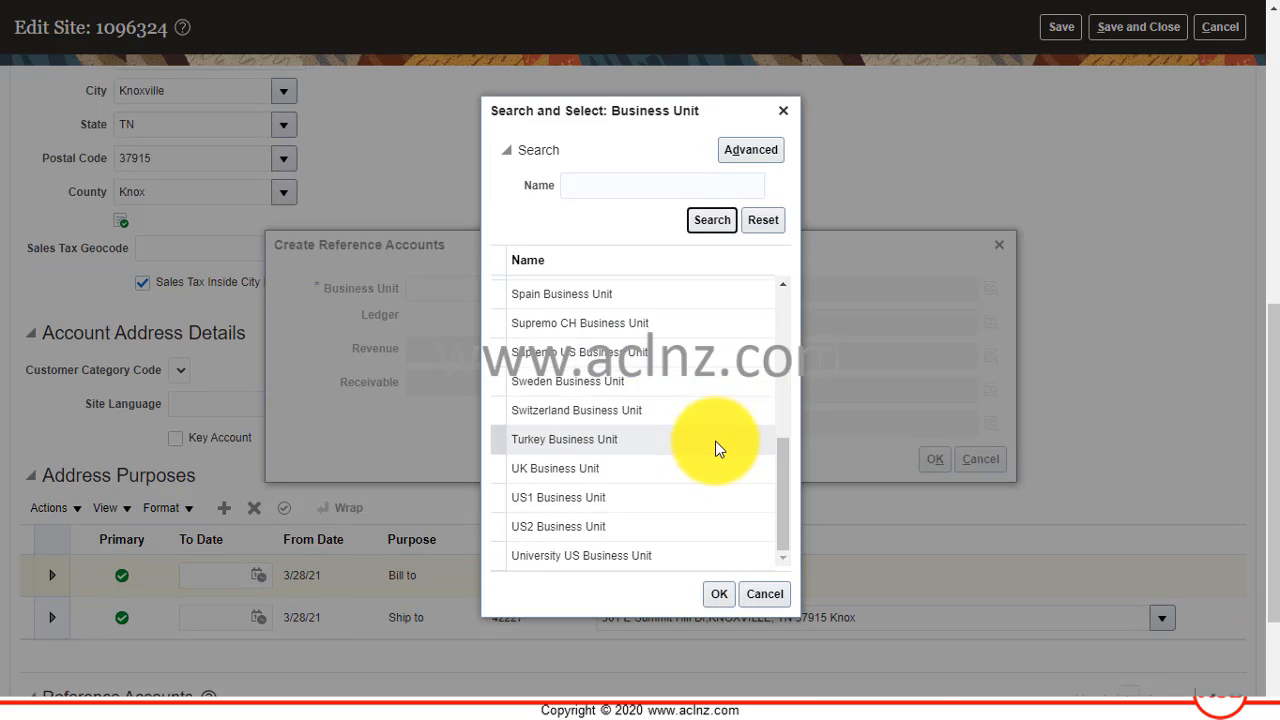
click(560, 502)
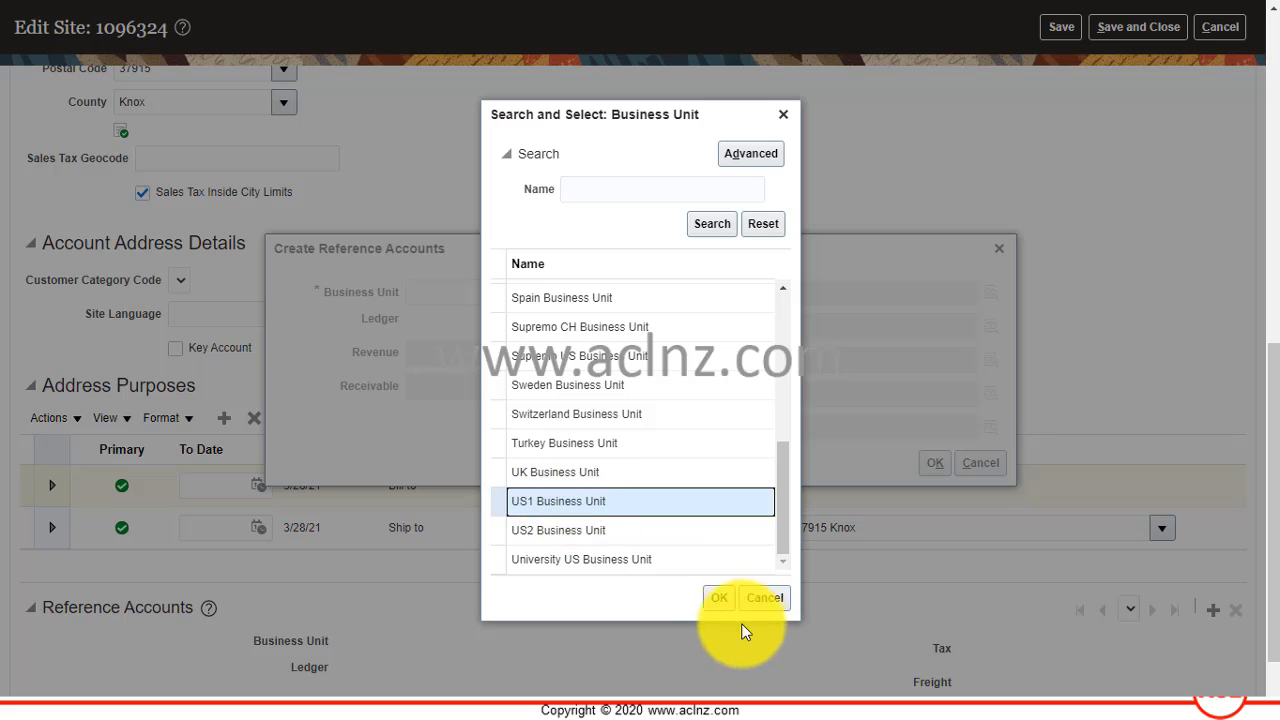
click(721, 599)
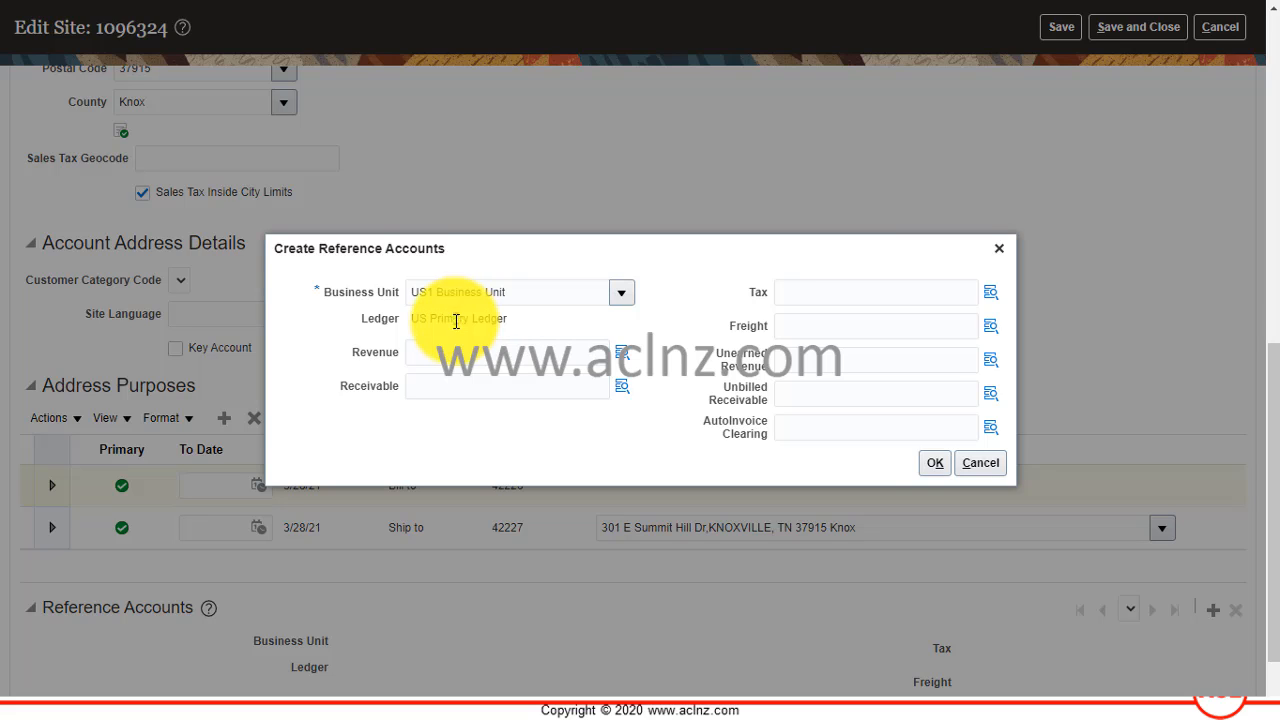
Set the Revenue account to 103.10.41100.461.000.000 and Unearned Revenue to 103.10.24500.000.000.000, and accept the reference accounts.
click(469, 353)
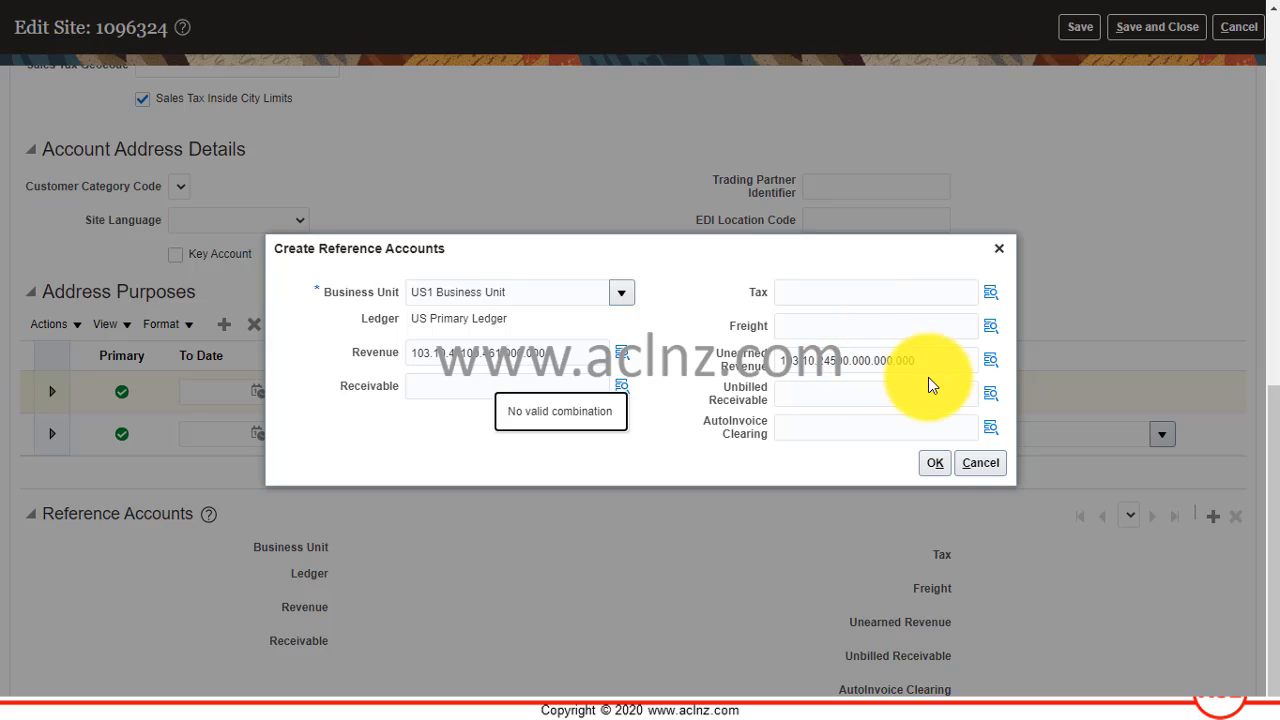
click(936, 466)
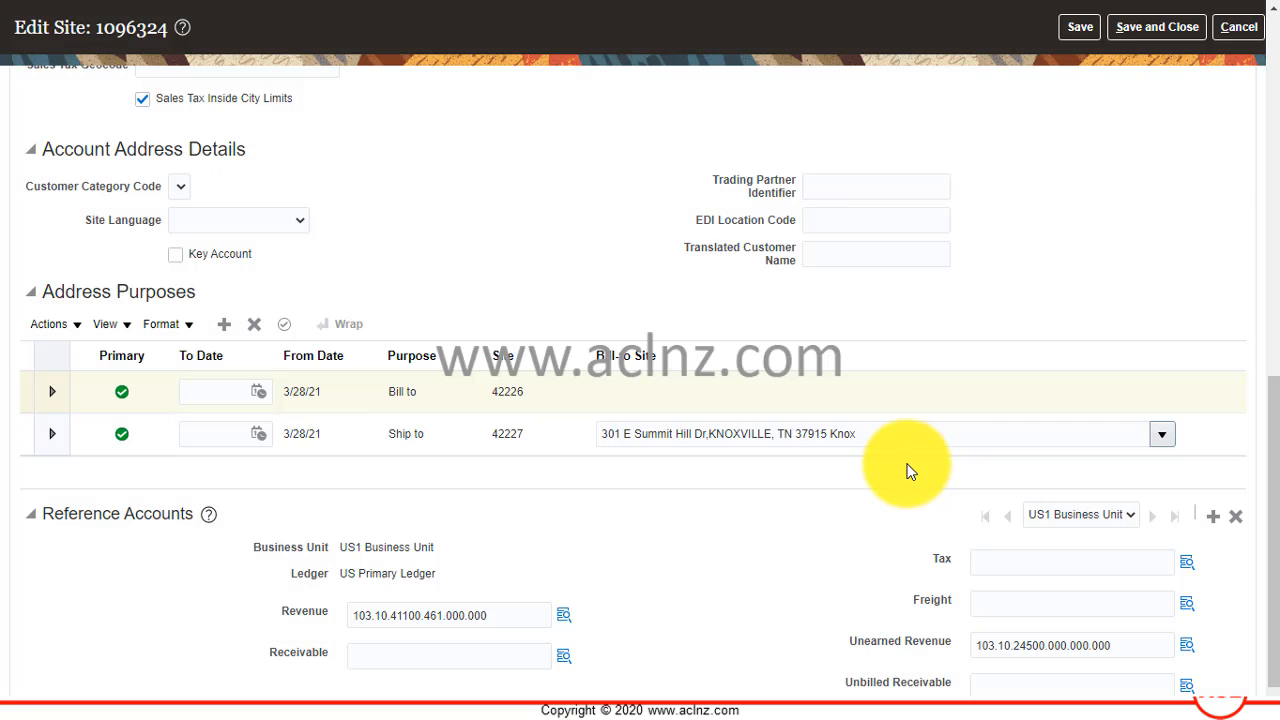
scroll(905, 466, up, 3)
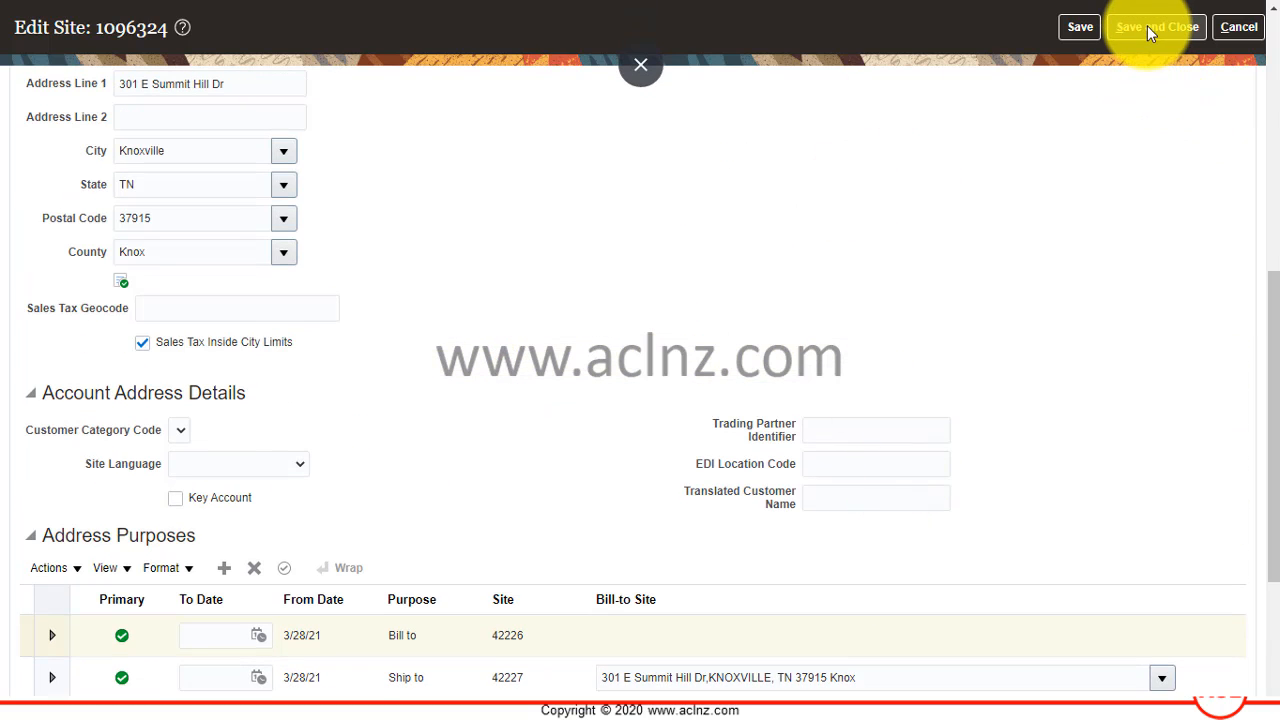
Check the site's payment details and communication information, and start a new site profile in its profile history.
scroll(1040, 225, up, 5)
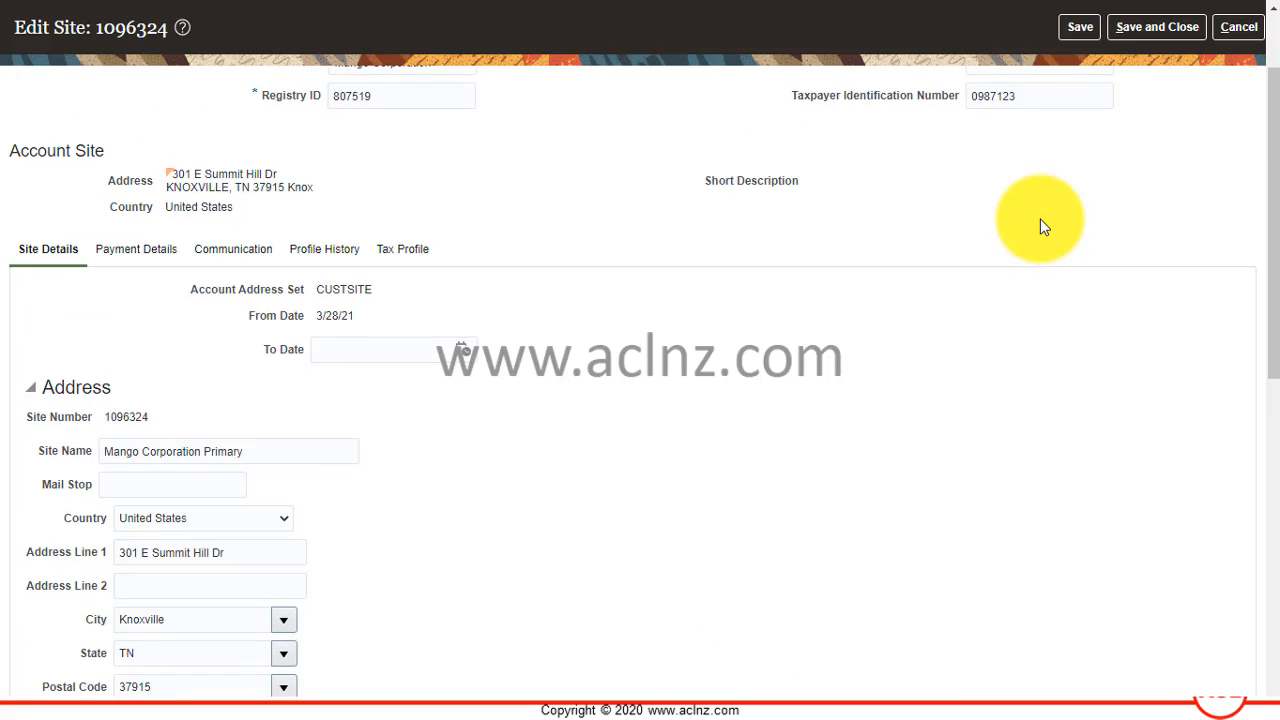
click(148, 255)
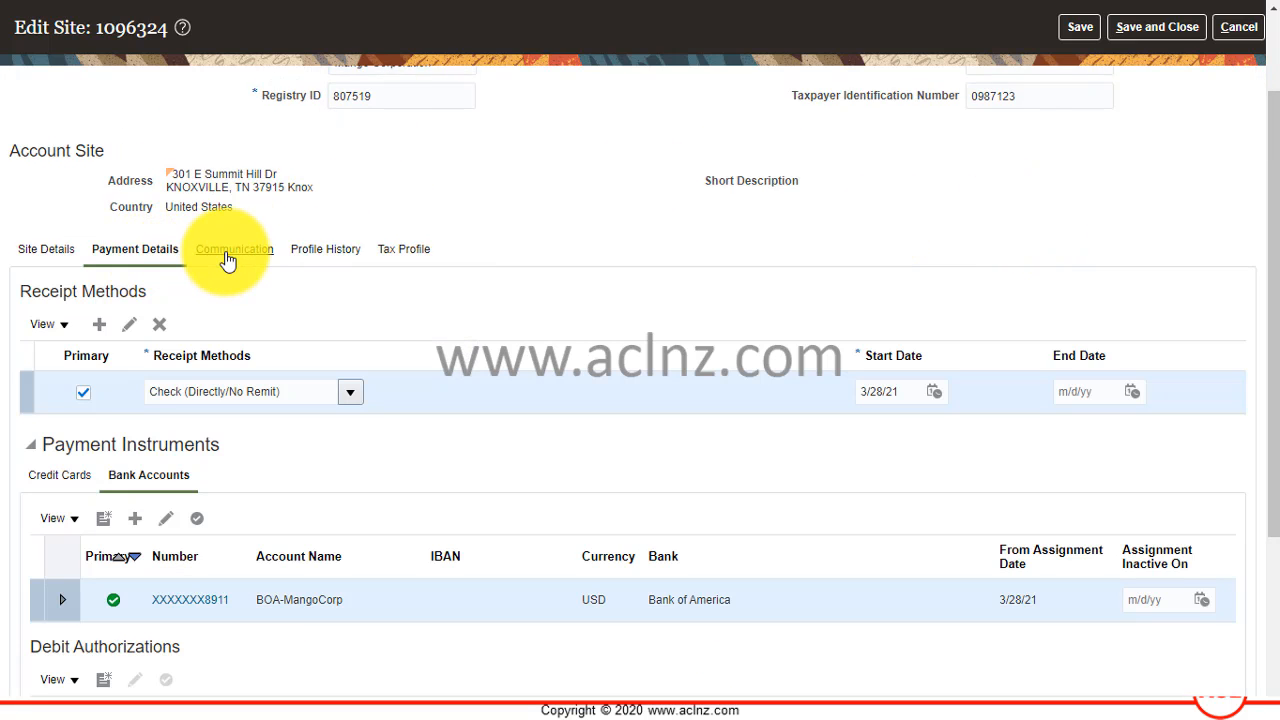
click(328, 251)
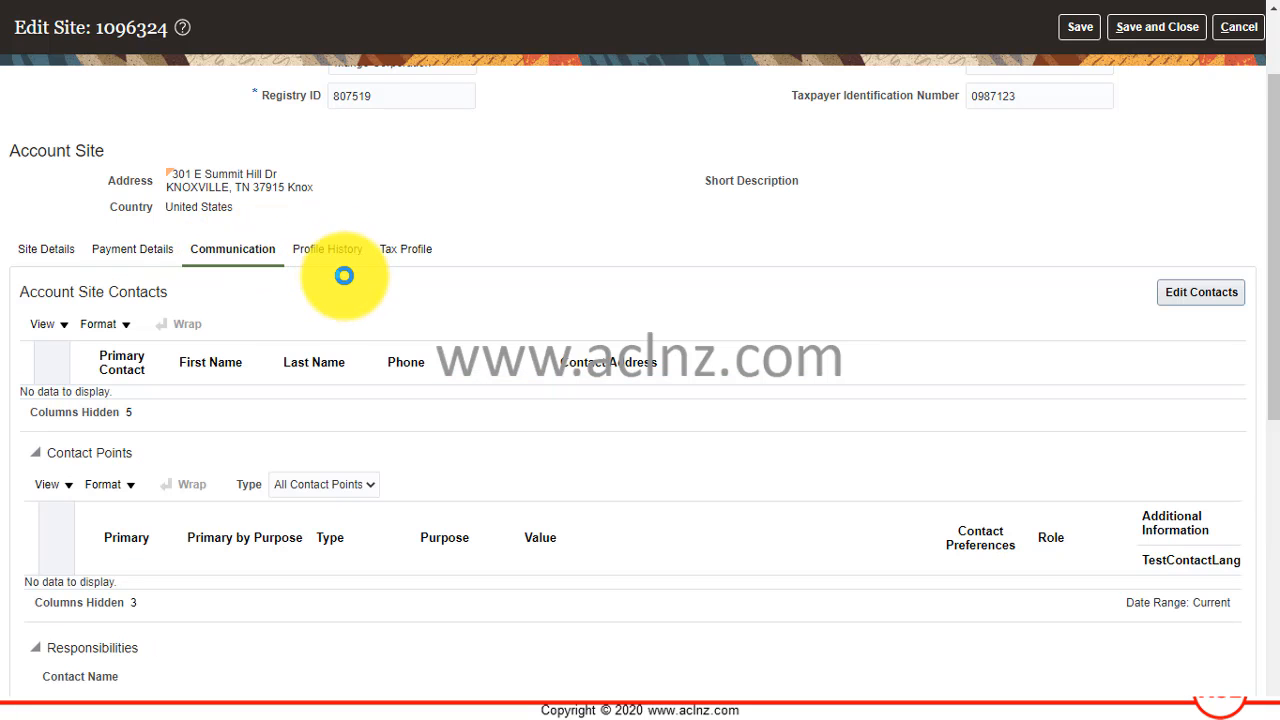
click(268, 418)
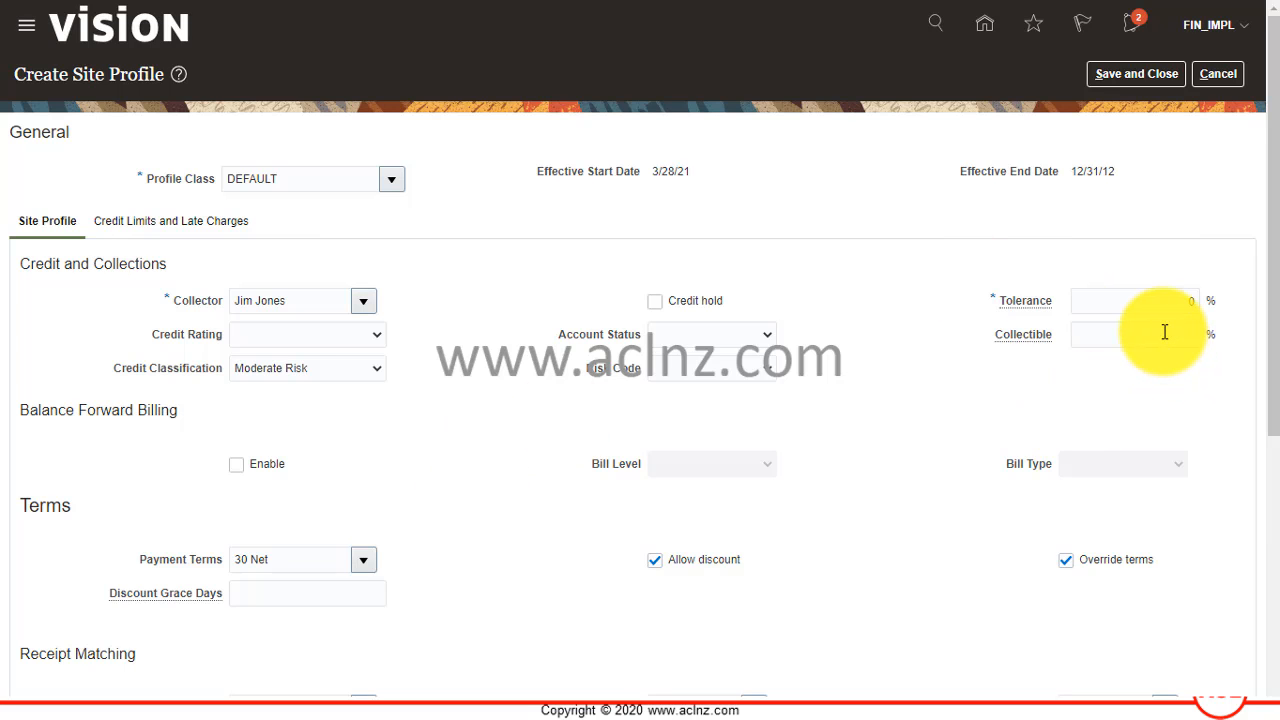
Set the site profile's payment terms to Immediate and match receipts by Transaction Number.
scroll(781, 427, down, 1)
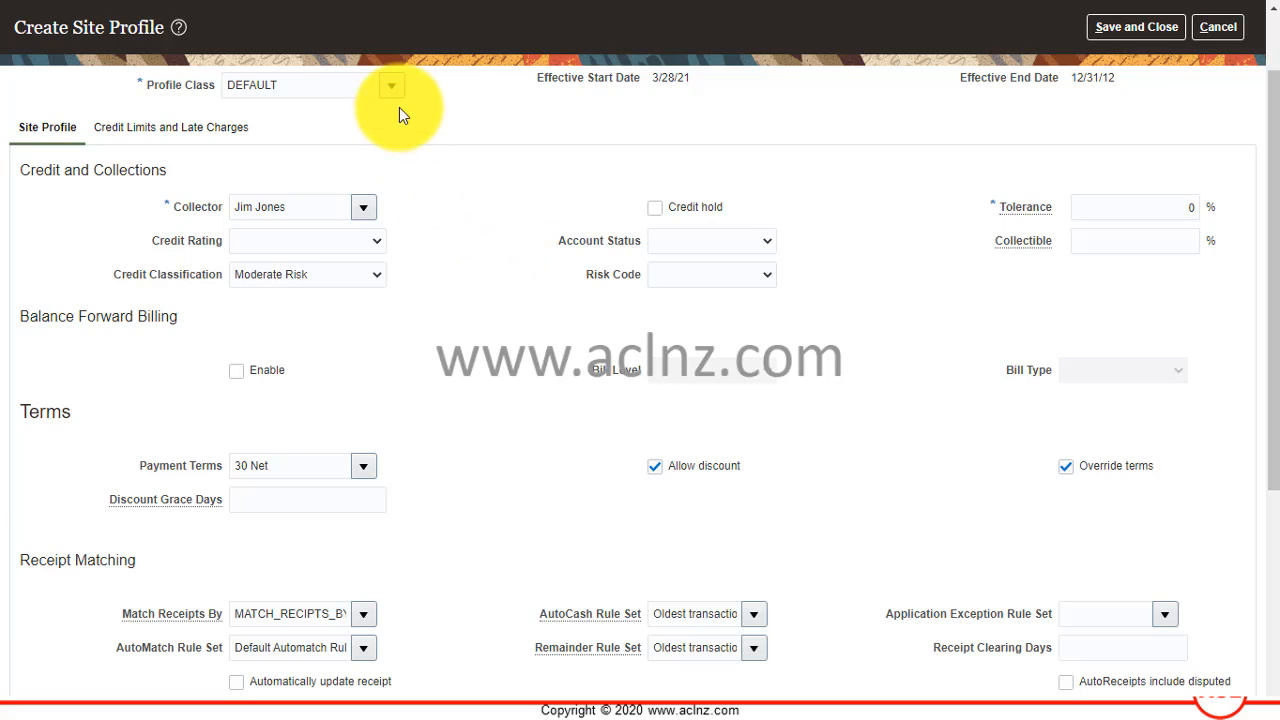
scroll(506, 240, down, 1)
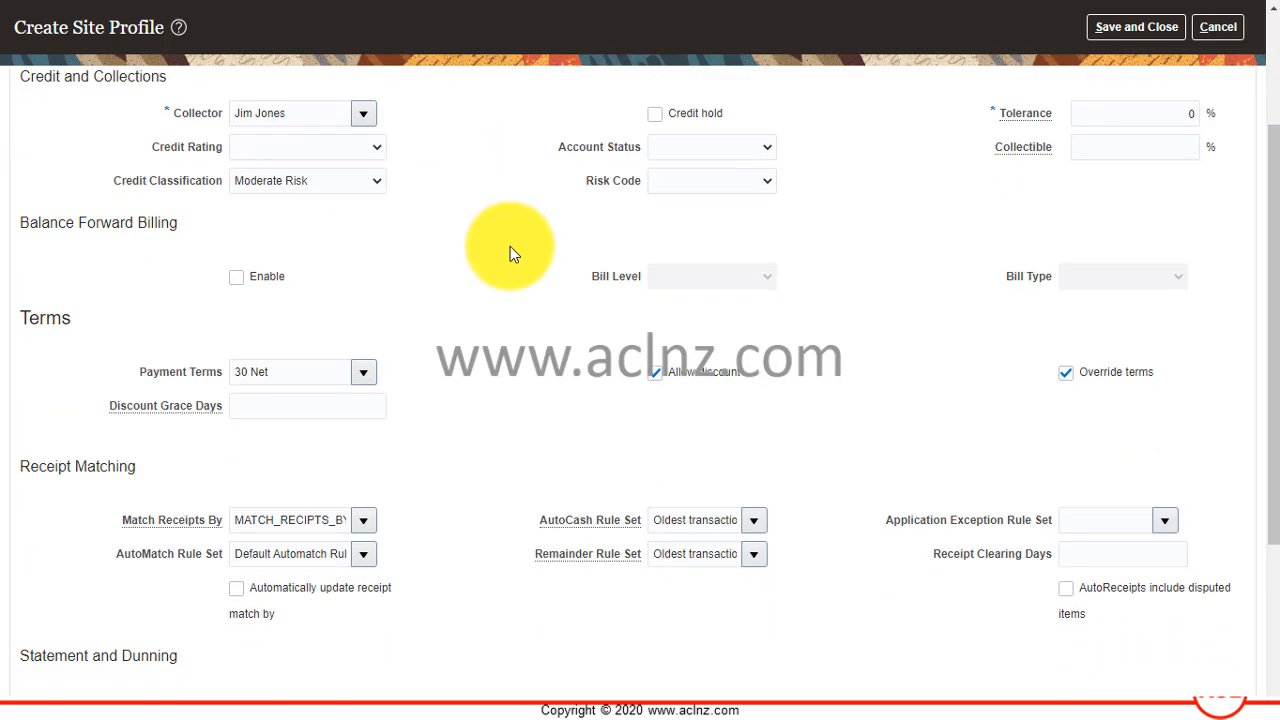
click(363, 372)
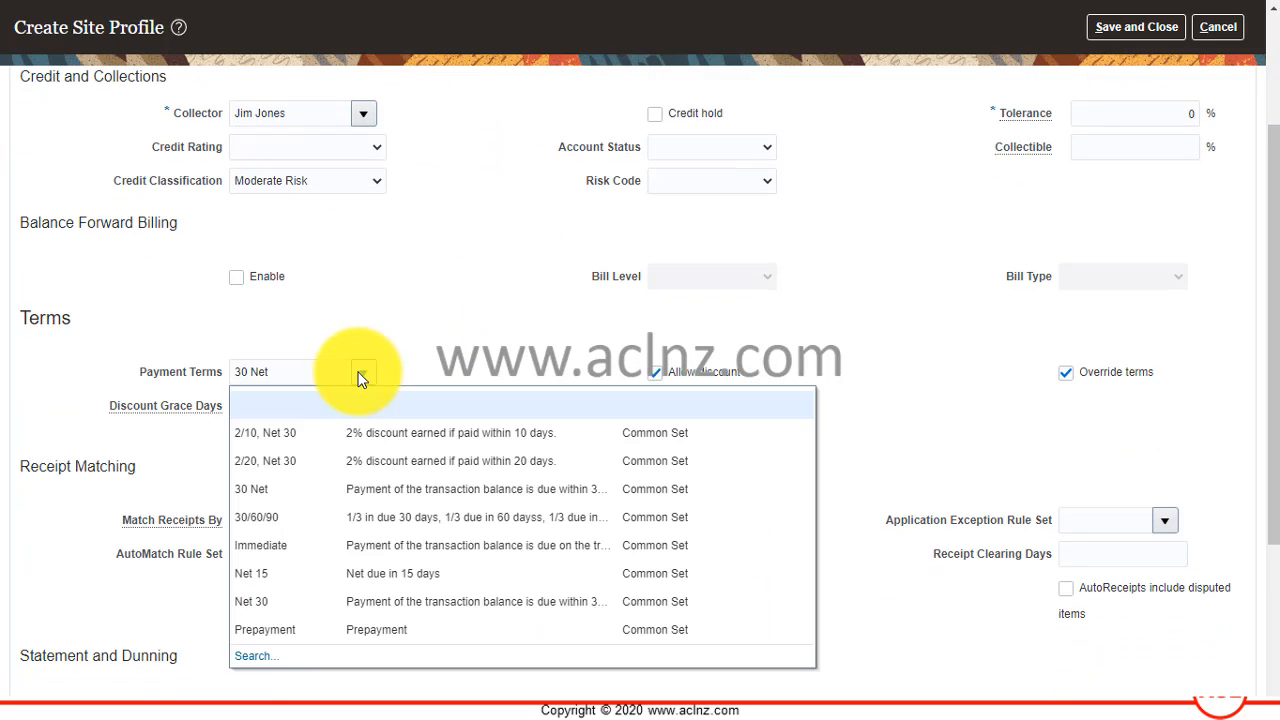
click(295, 545)
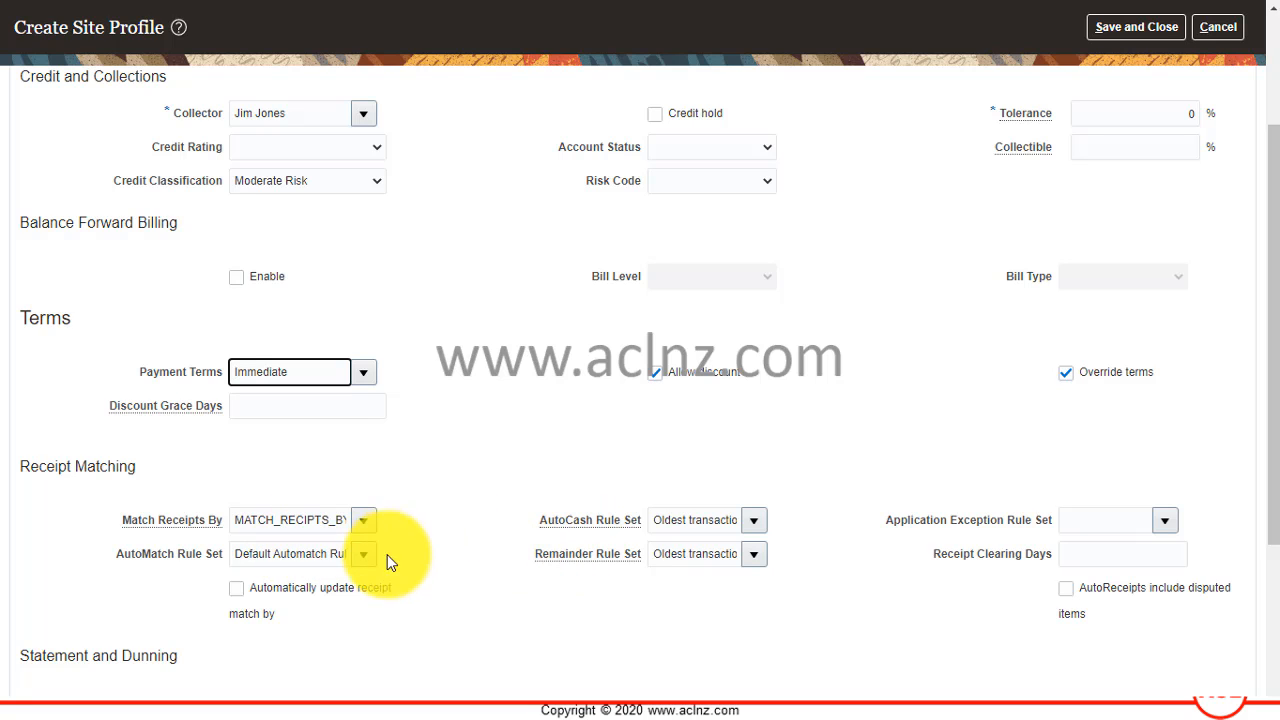
click(363, 521)
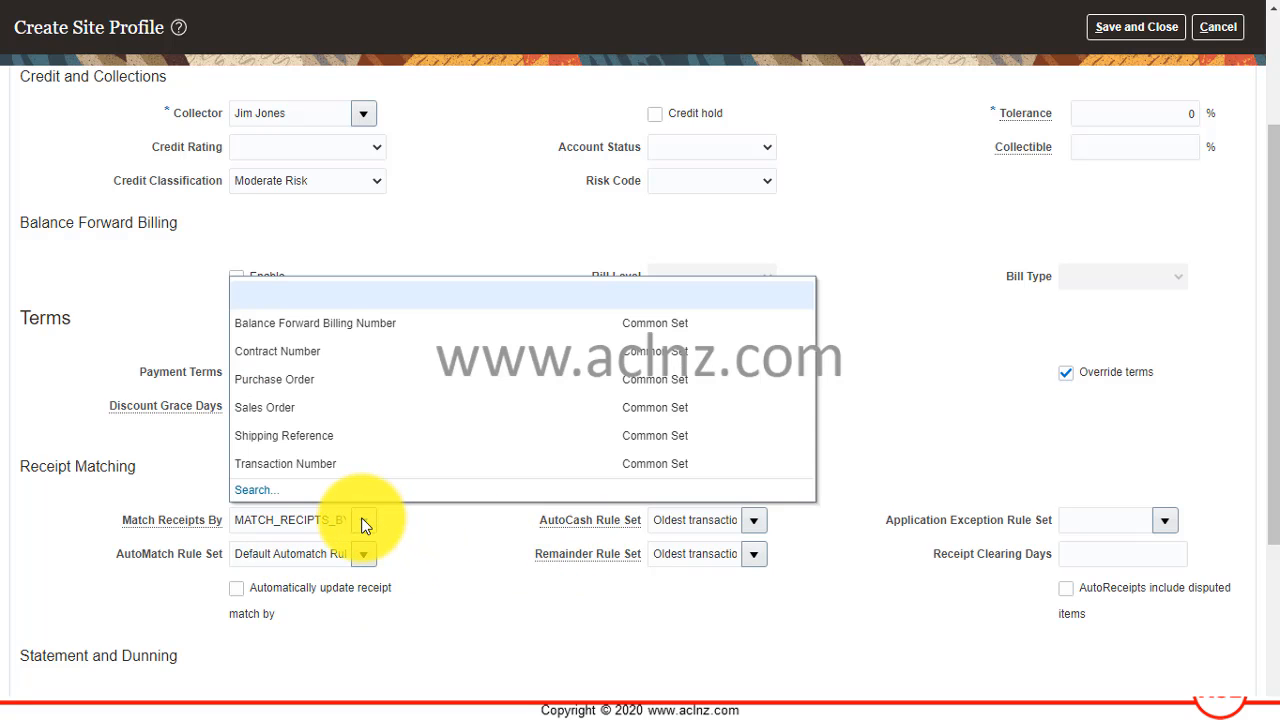
click(343, 466)
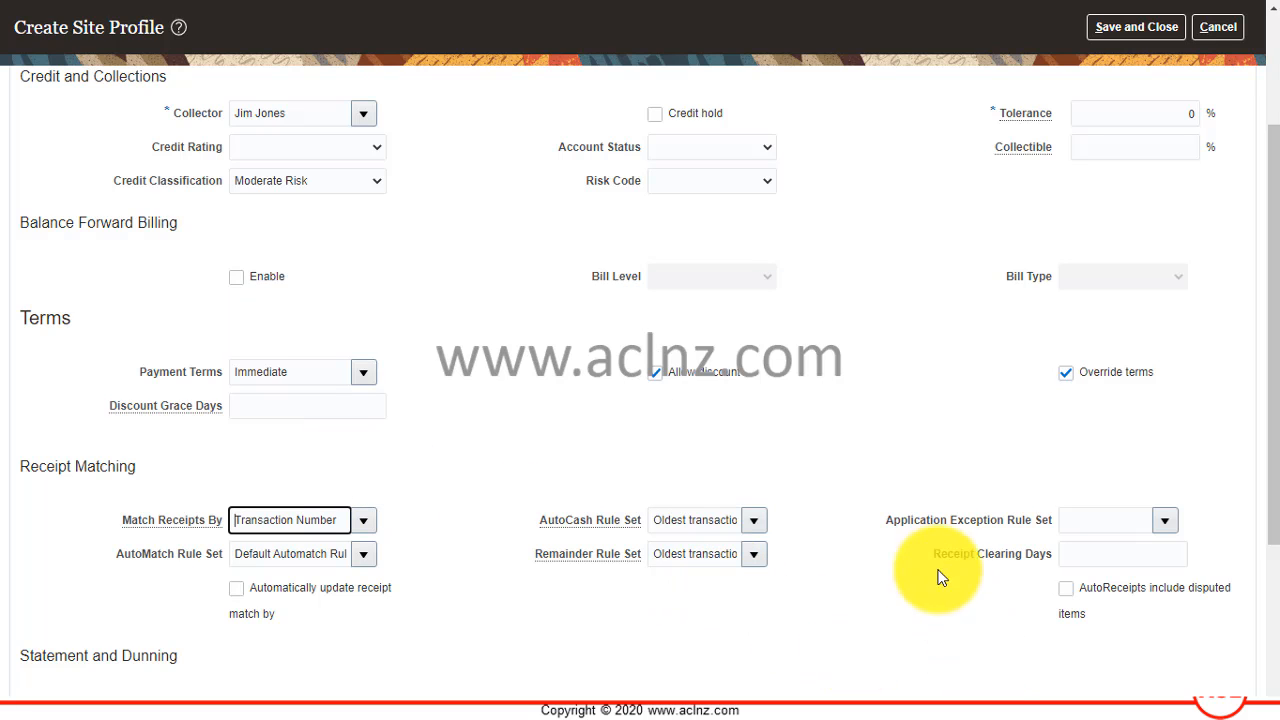
Review the site profile's statement, dunning and invoicing settings, and save and close the profile.
scroll(885, 499, down, 1)
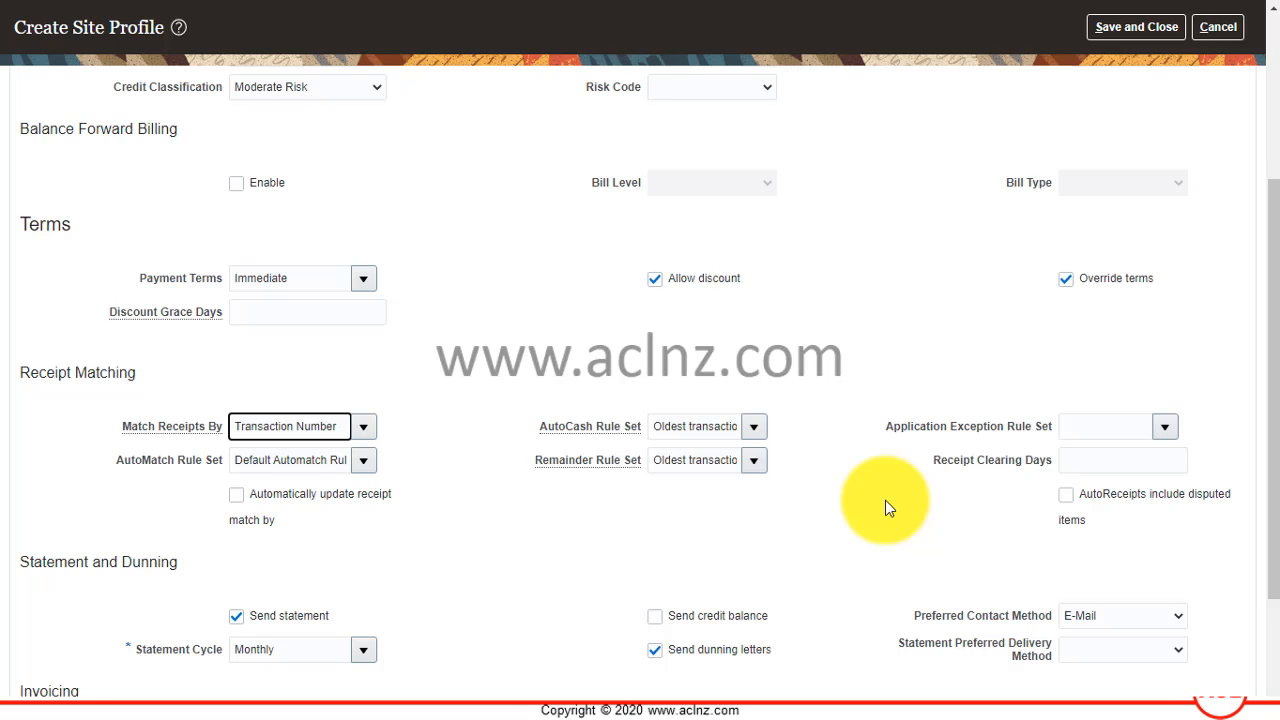
scroll(885, 500, down, 2)
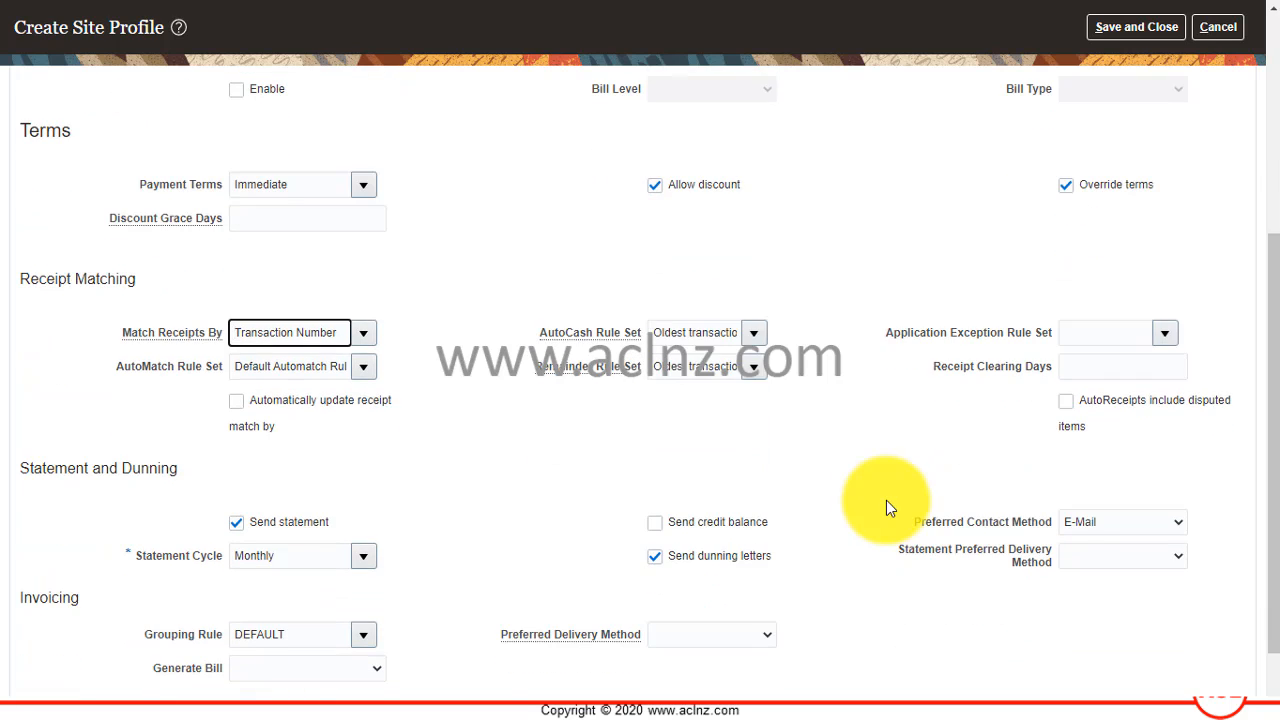
scroll(886, 503, up, 5)
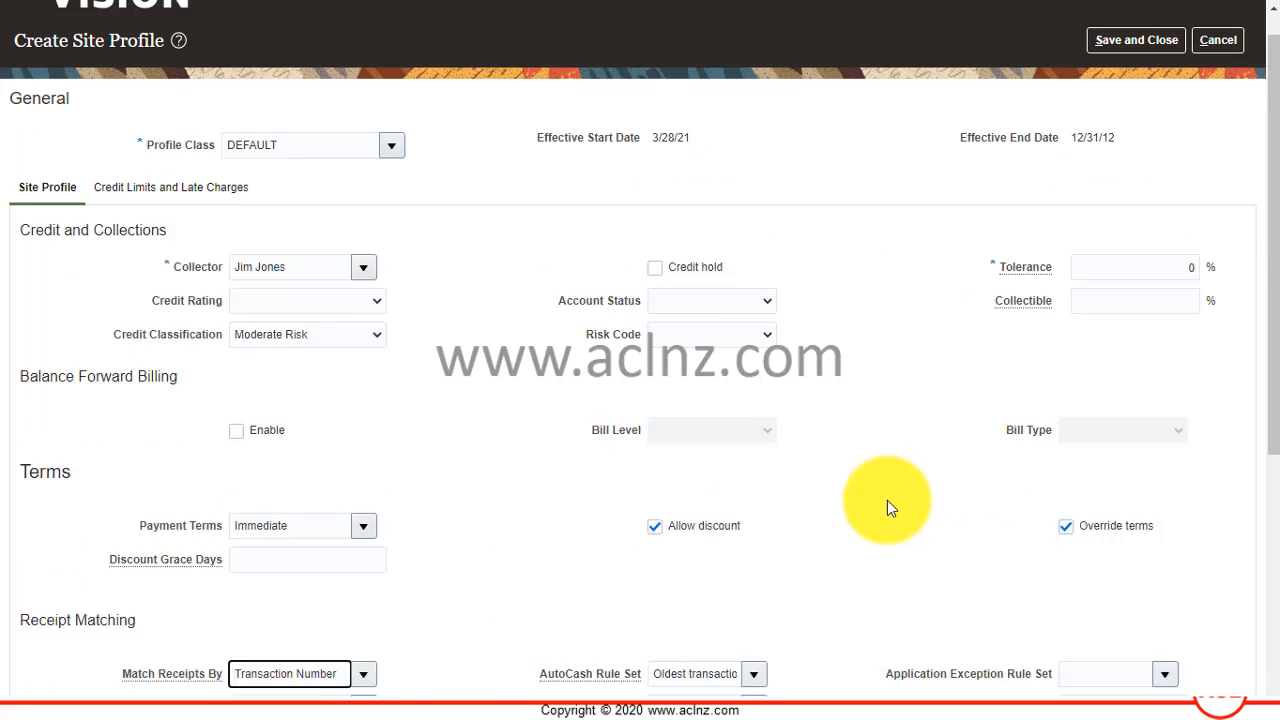
click(1119, 81)
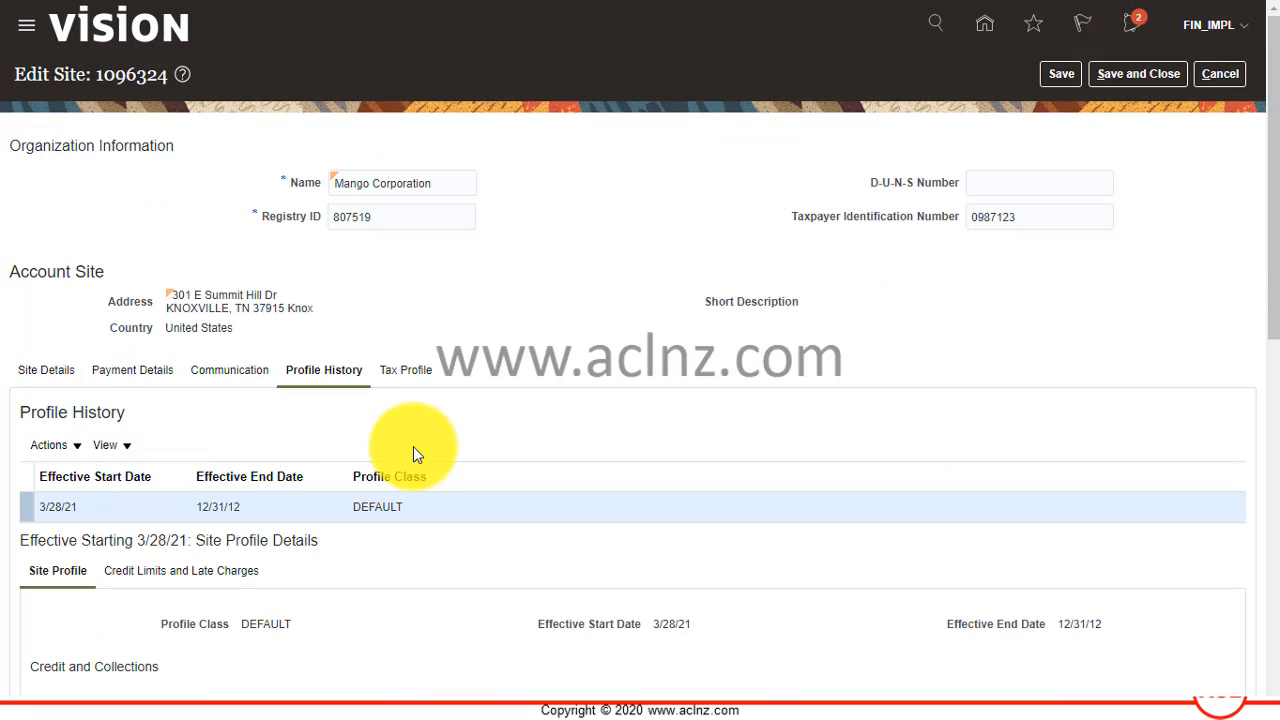
Save and close Mango Corporation's Customer Site Set site, and finish managing customers to return to Billing.
click(1133, 73)
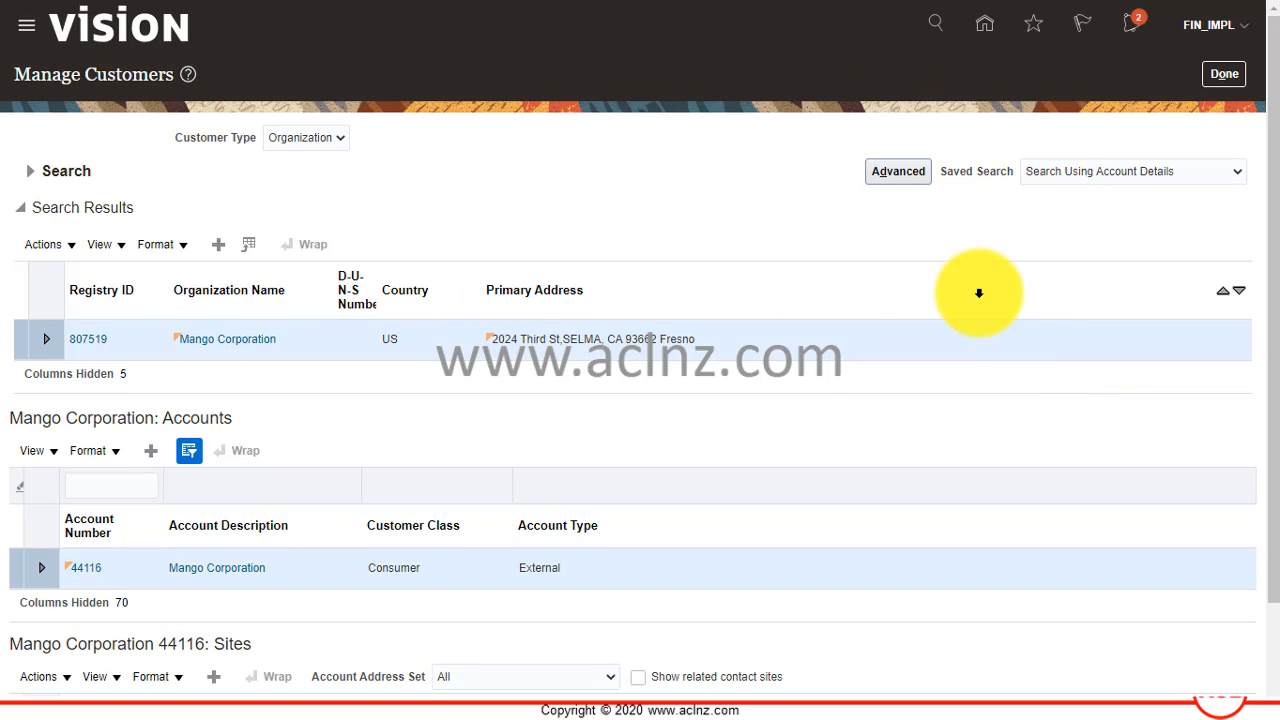
scroll(985, 300, down, 1)
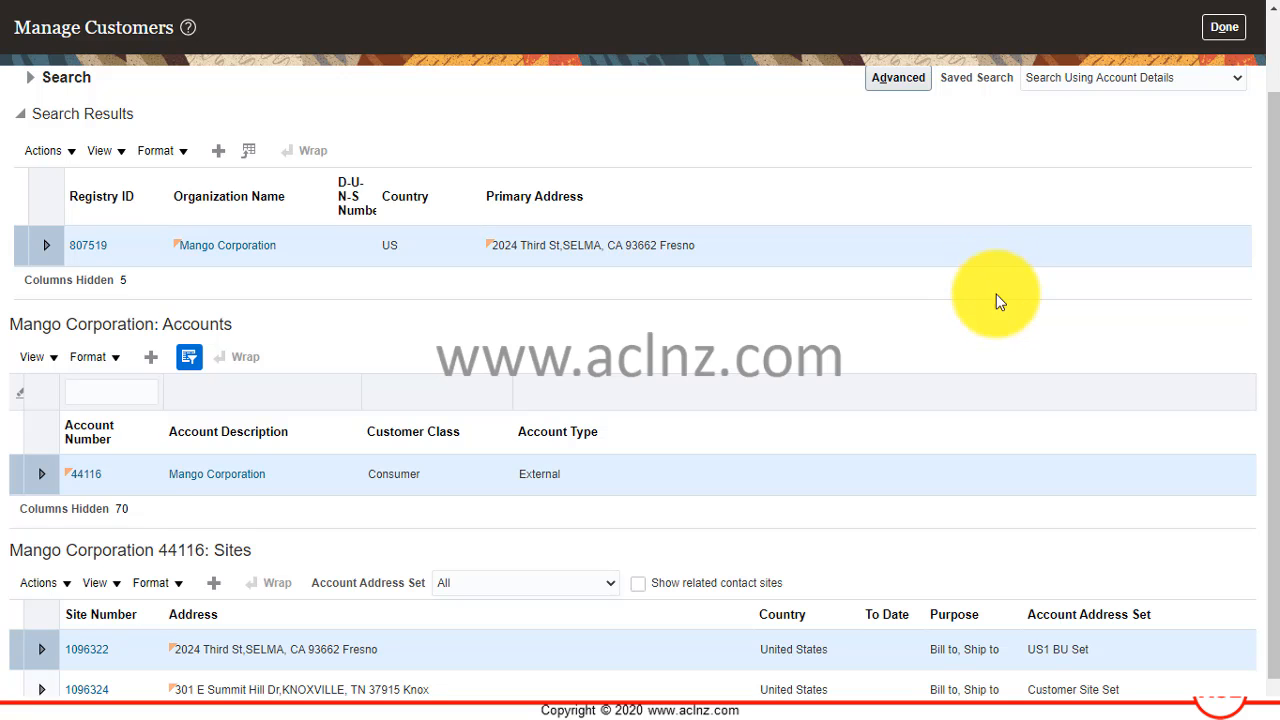
scroll(997, 300, up, 1)
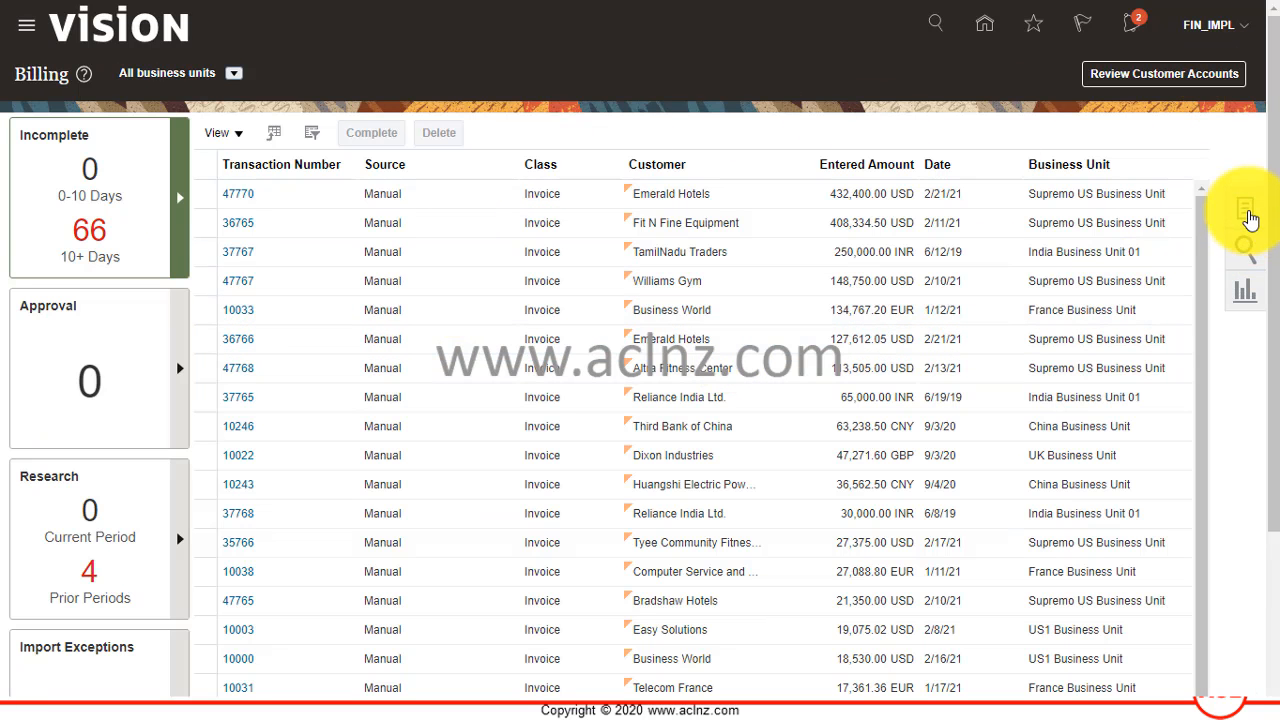
Create an invoice transaction for US1 Business Unit with transaction number 28032021_1.
click(1246, 212)
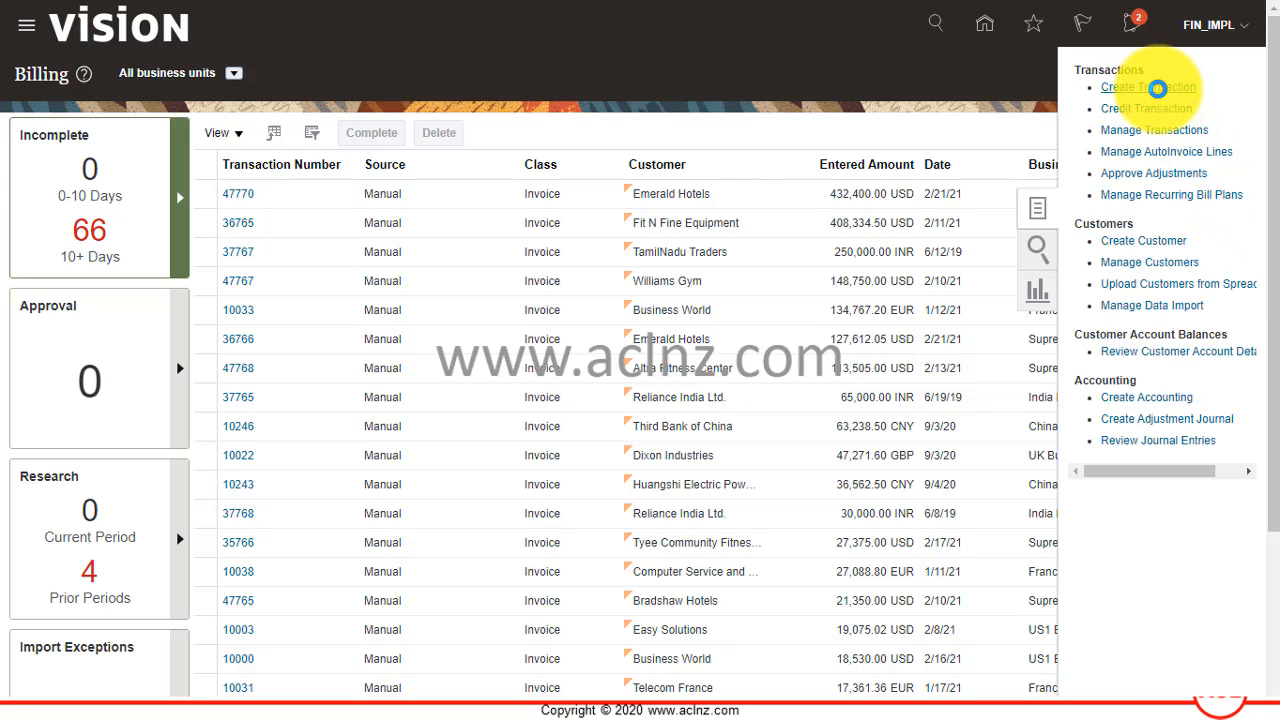
click(1155, 91)
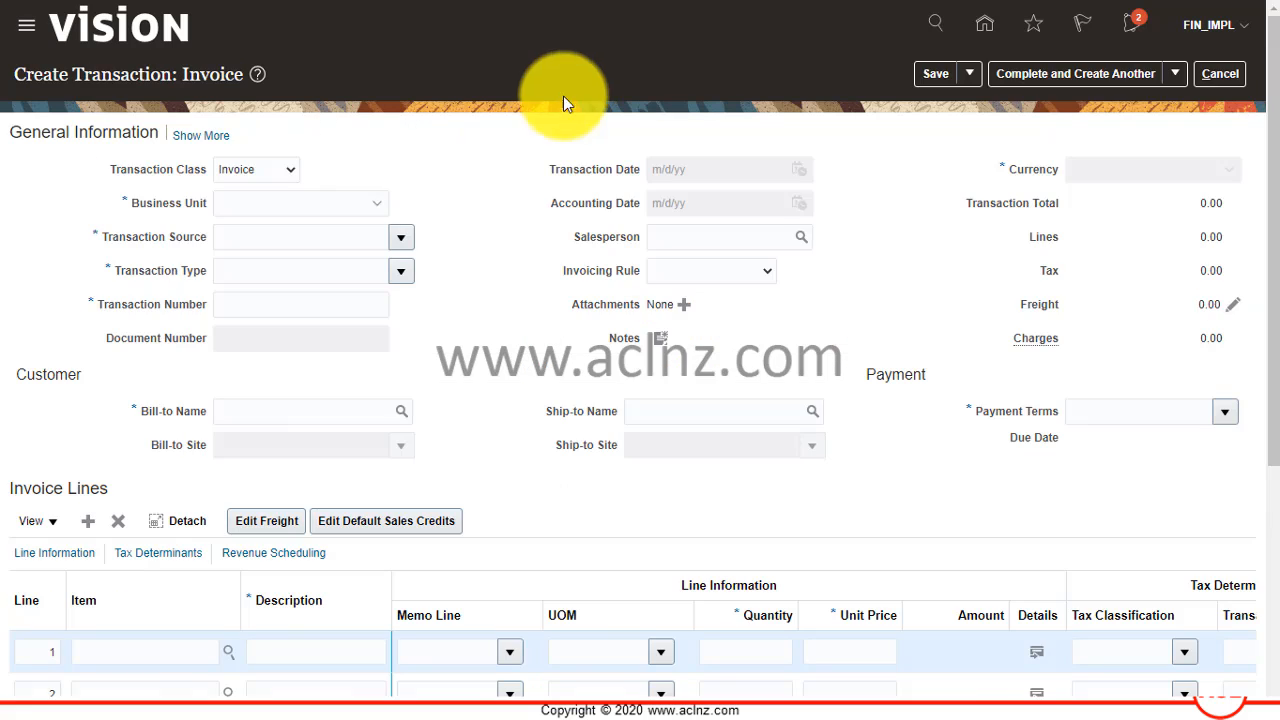
click(286, 205)
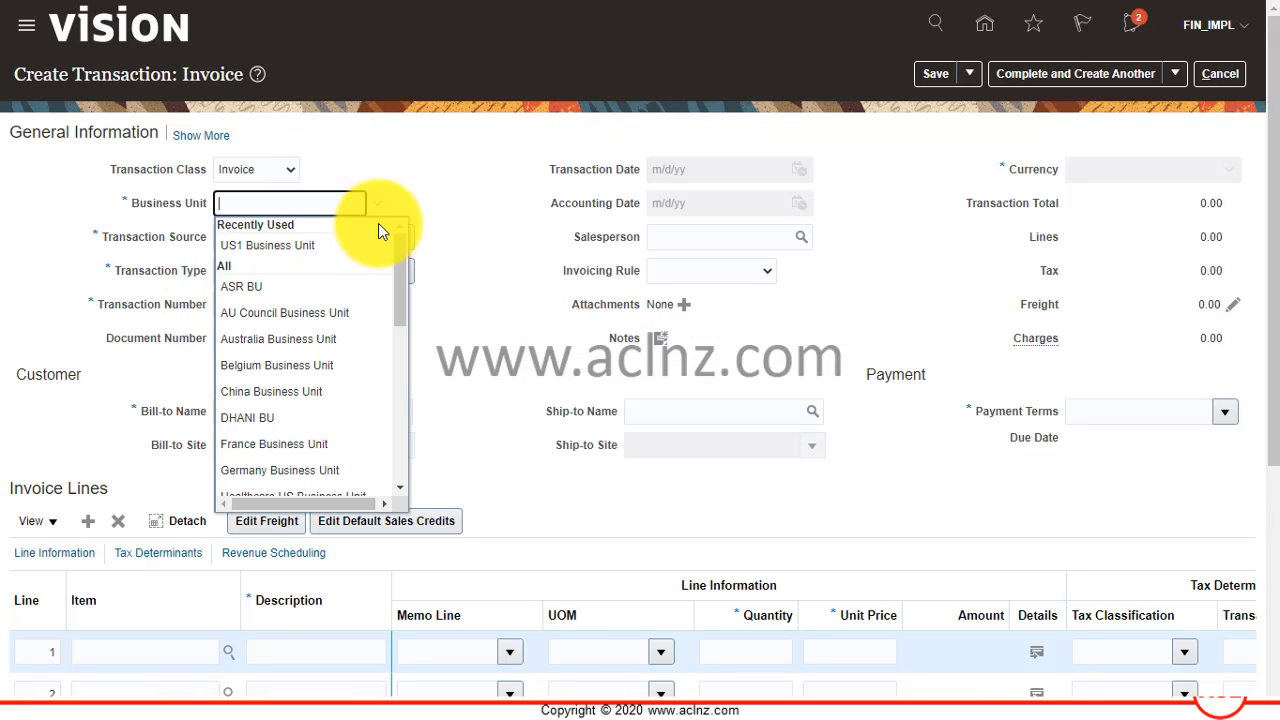
click(291, 251)
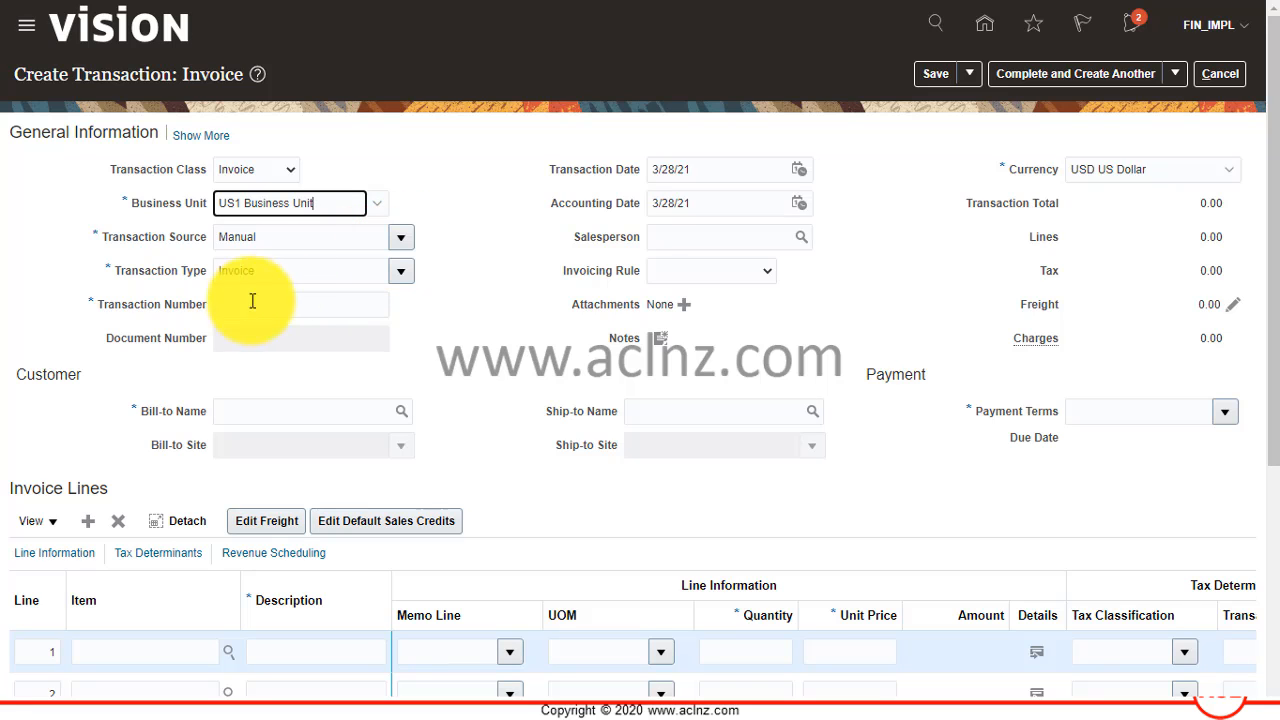
click(284, 308)
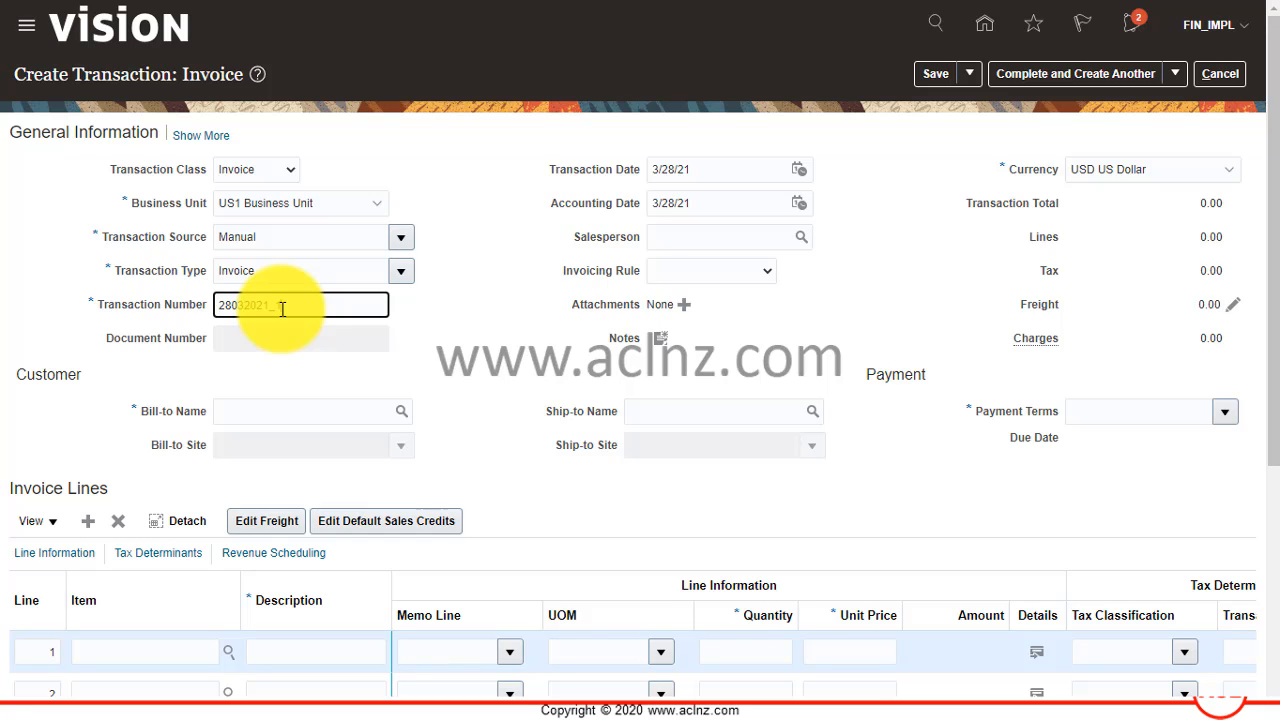
key(Tab)
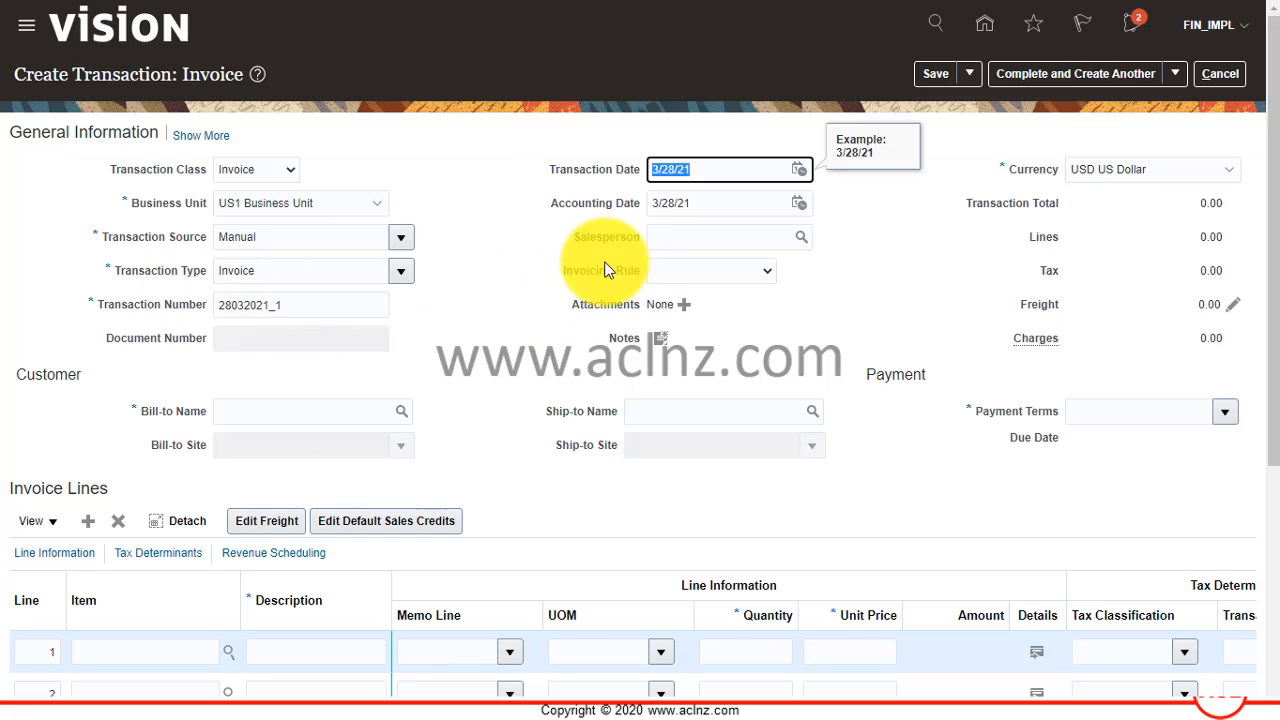
Search the bill-to customers by the name Mango and select Mango Corporation for the invoice.
click(303, 417)
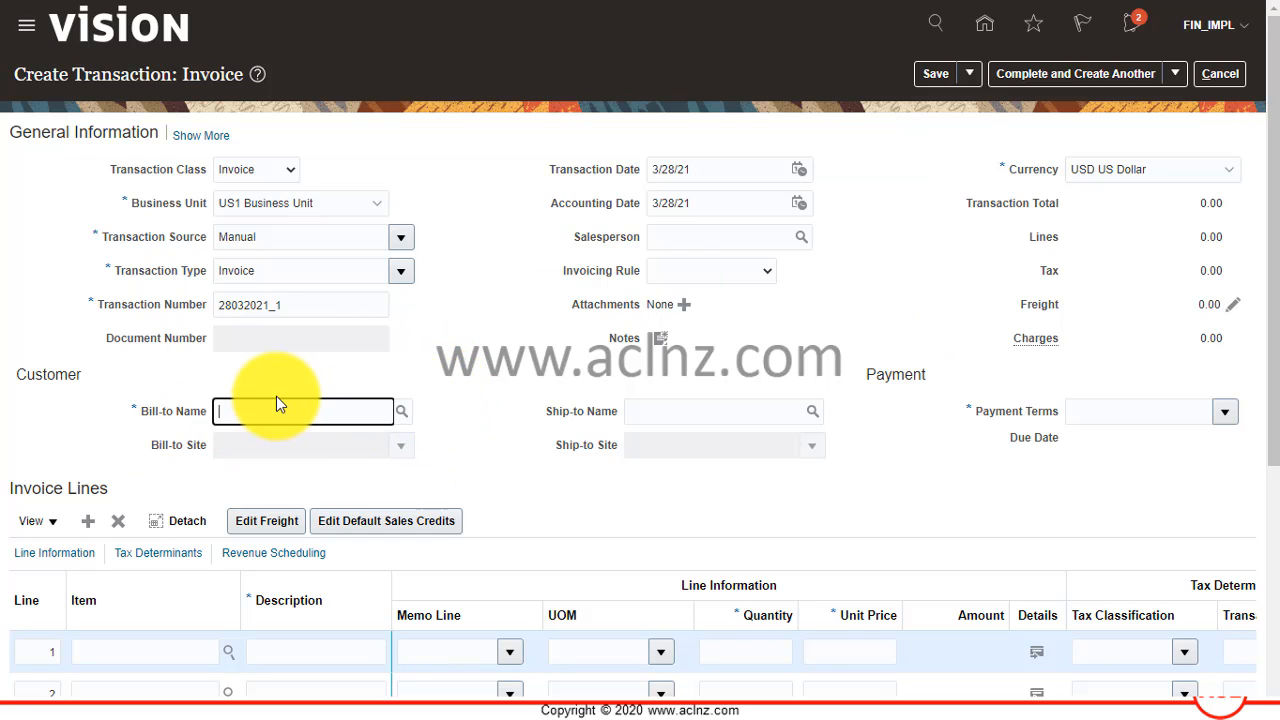
text(Mang)
key(BackSpace)
key(BackSpace)
key(BackSpace)
key(BackSpace)
click(406, 413)
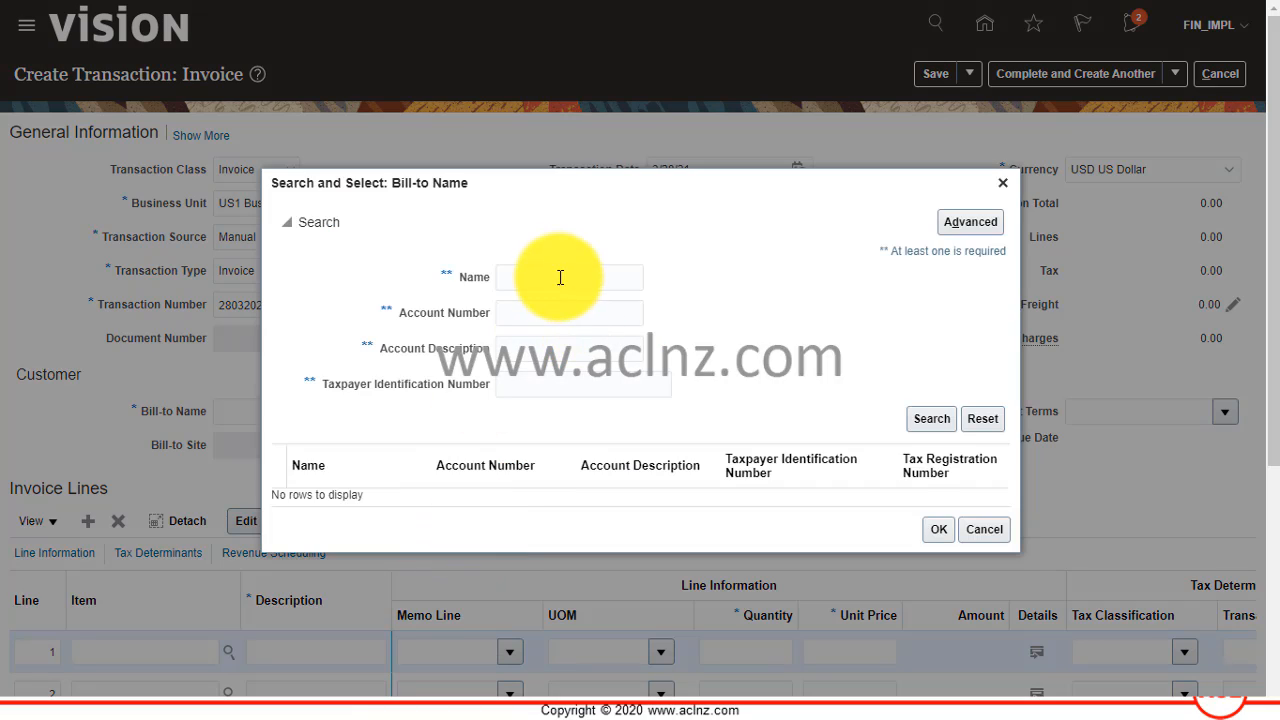
click(560, 278)
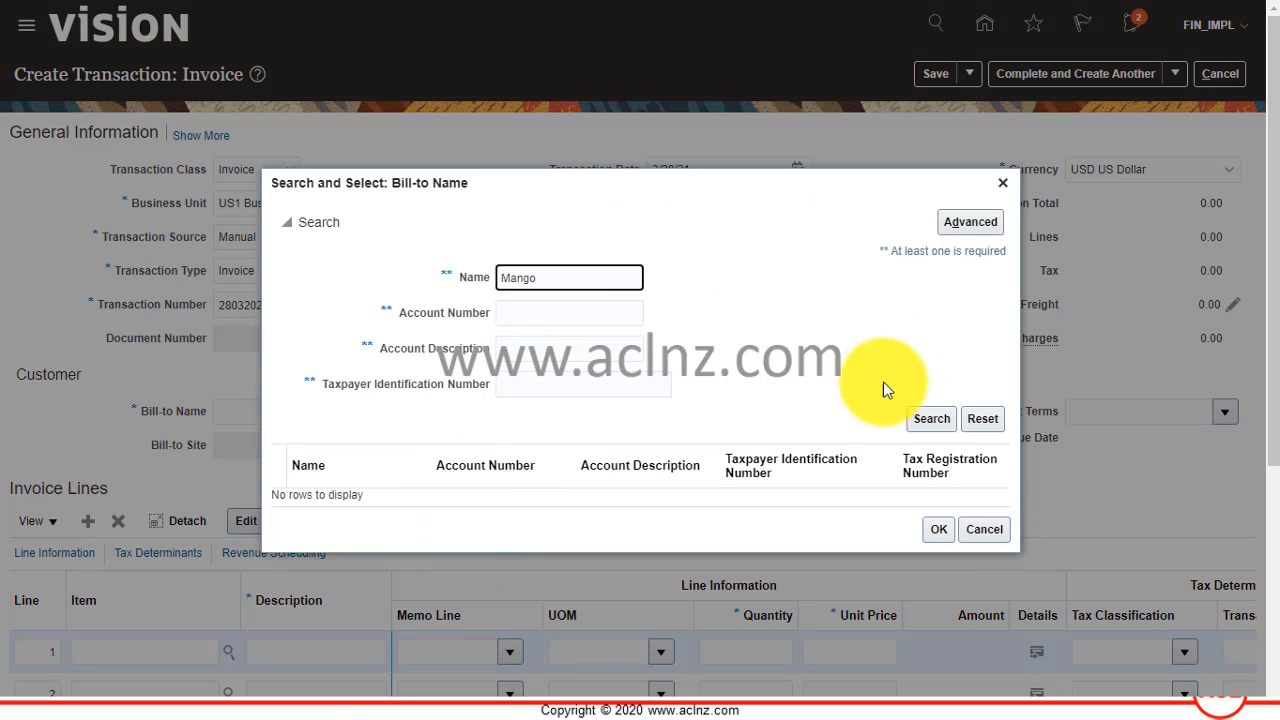
click(931, 418)
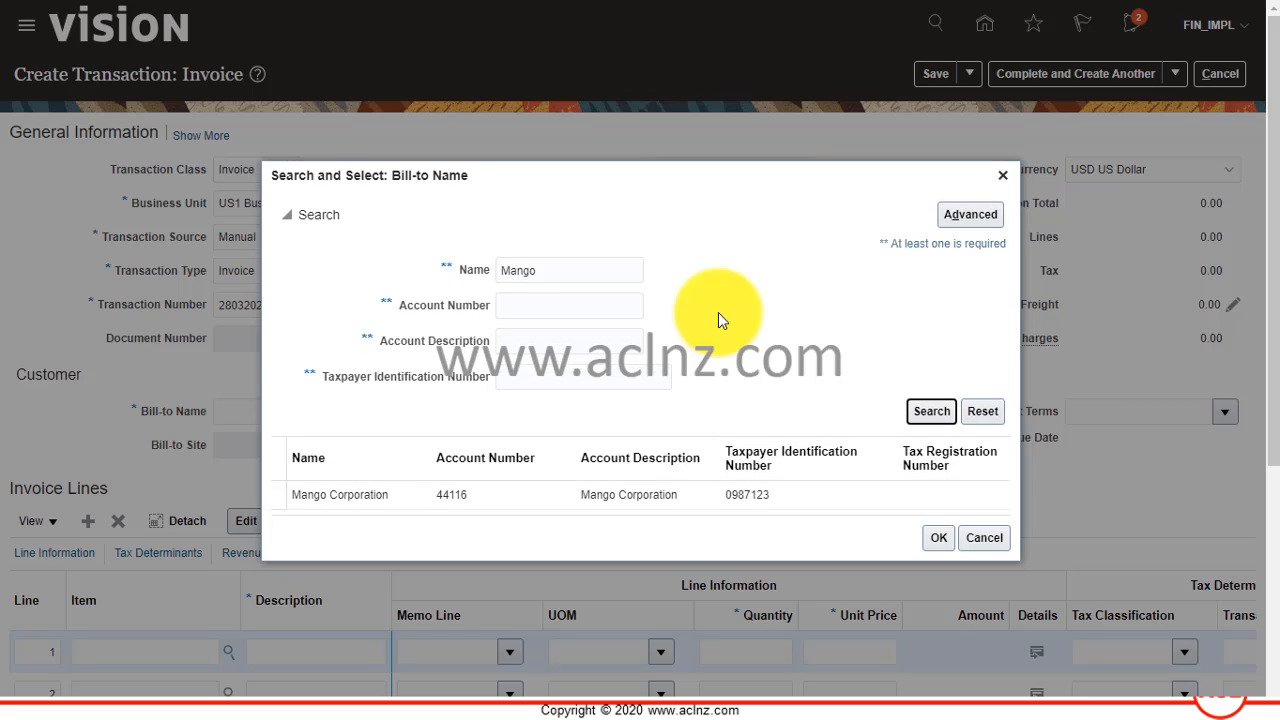
click(324, 494)
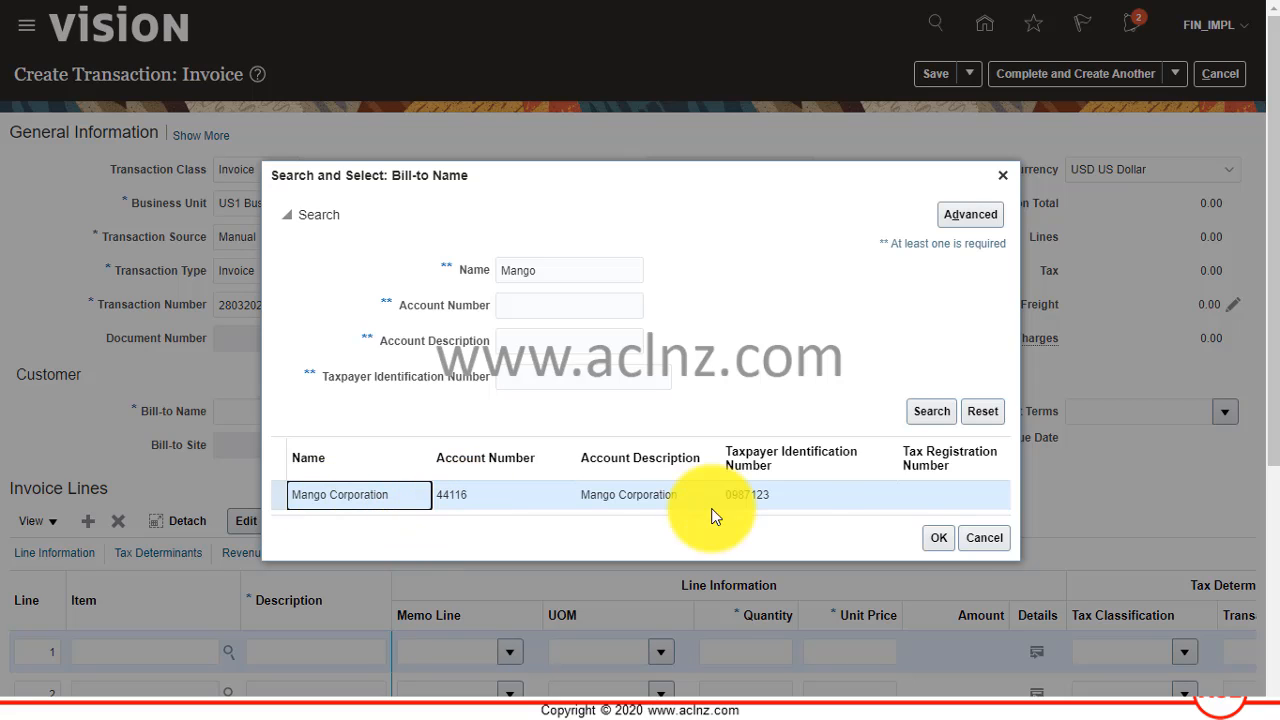
click(938, 537)
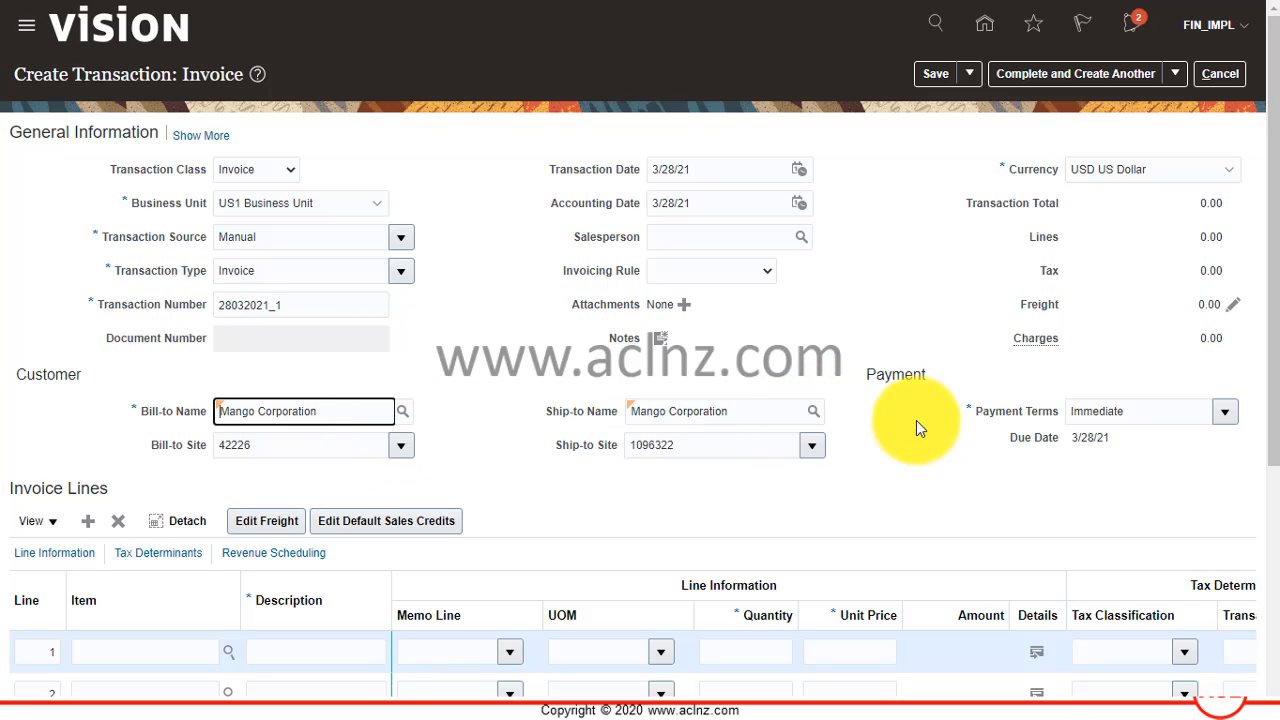
Fill invoice line 1 with description RAM 16GB, quantity 5 and unit price 90, and save the invoice.
scroll(920, 450, down, 3)
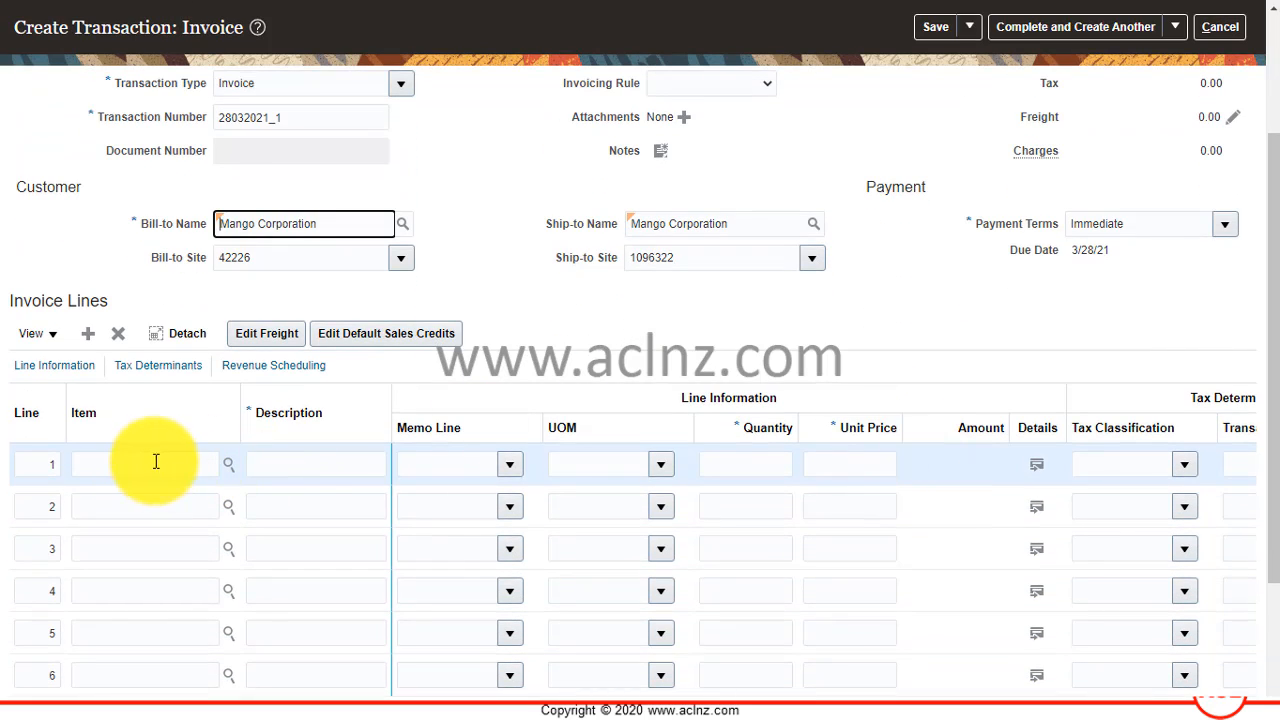
click(292, 463)
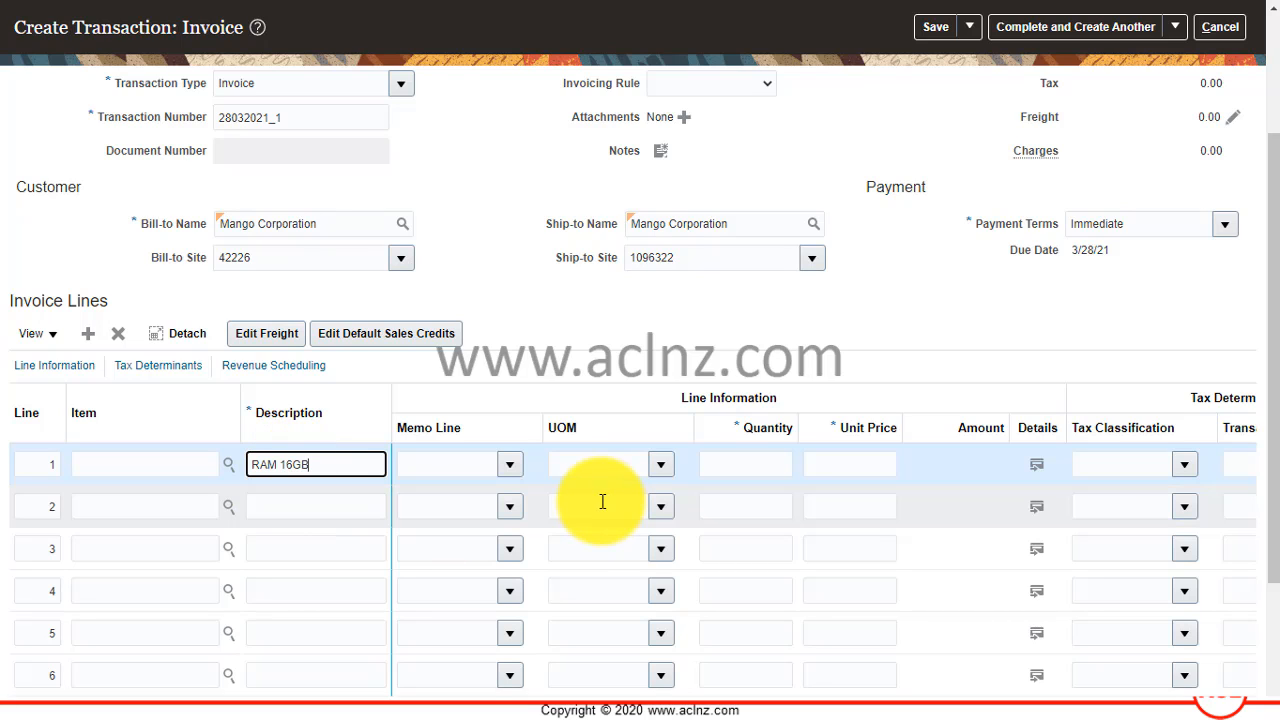
click(773, 471)
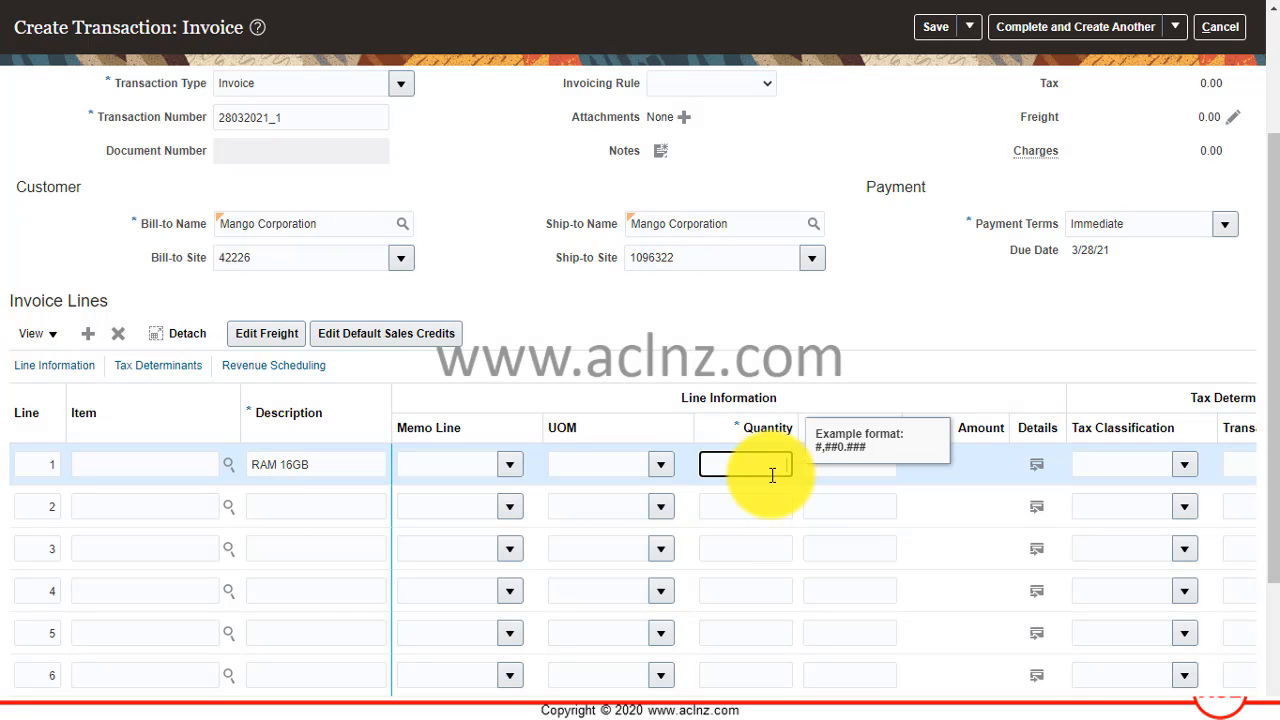
text(5)
key(Tab)
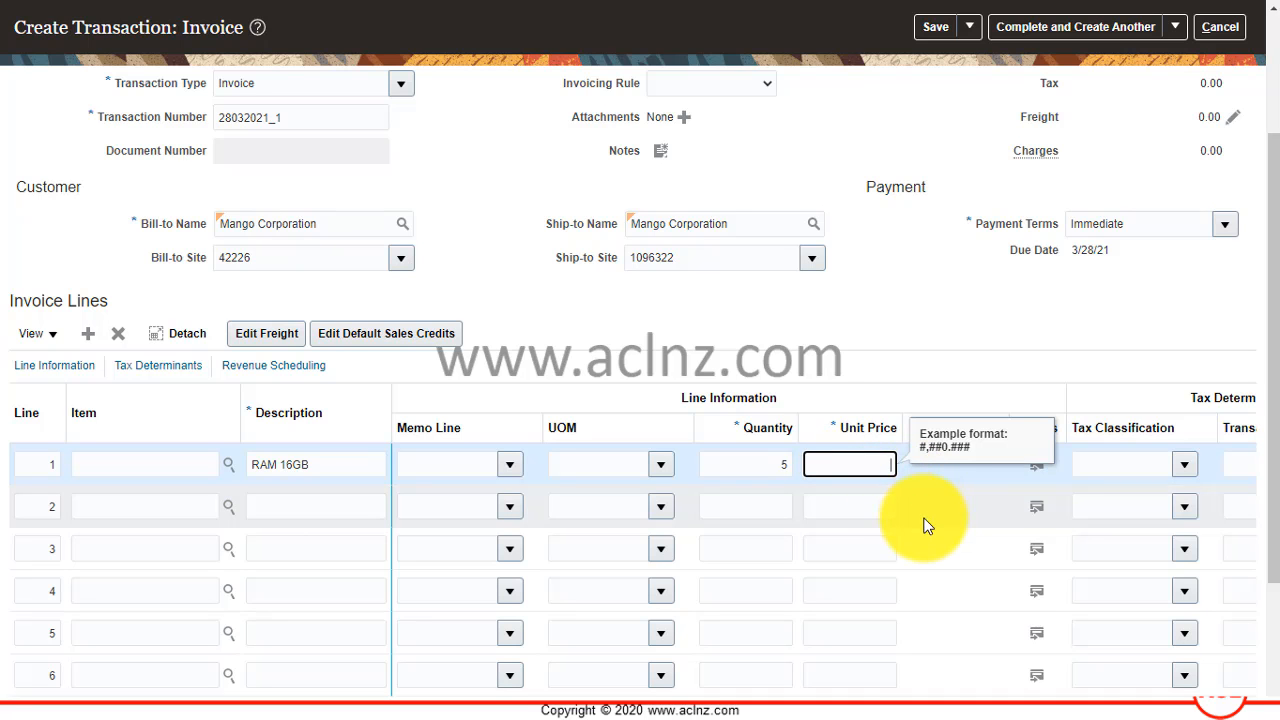
text(90)
key(Tab)
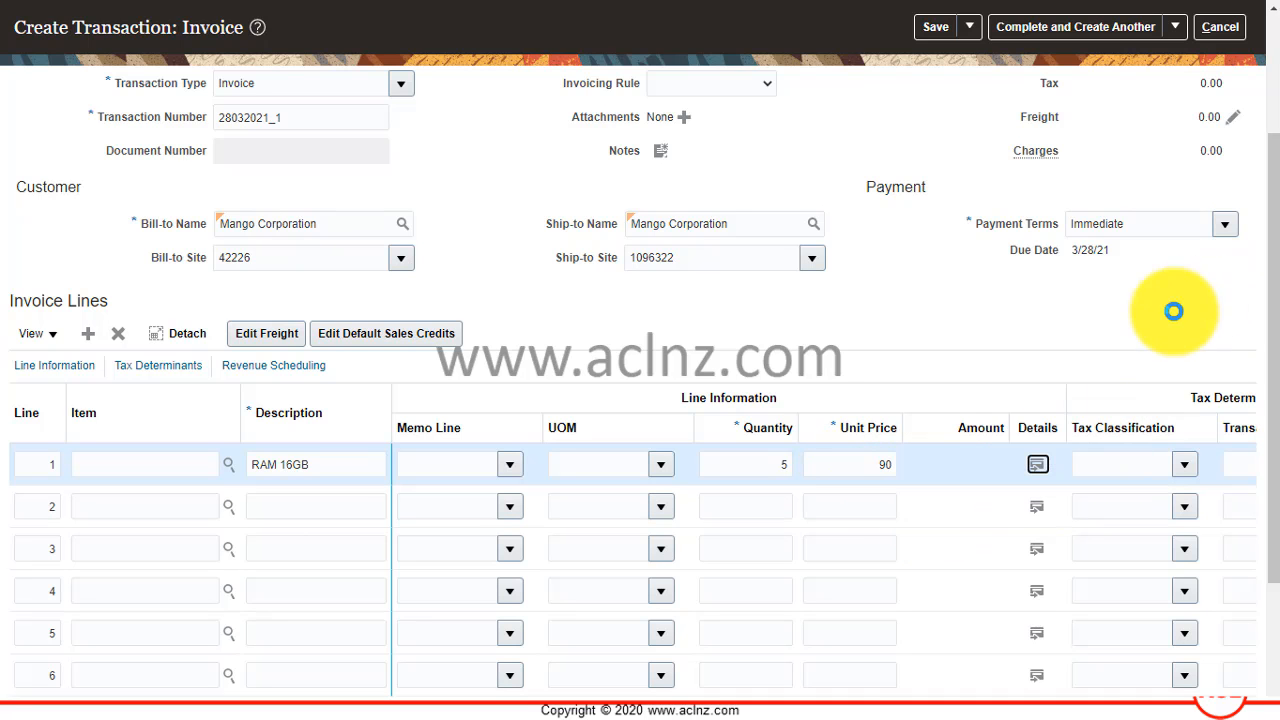
scroll(1150, 330, up, 3)
click(933, 74)
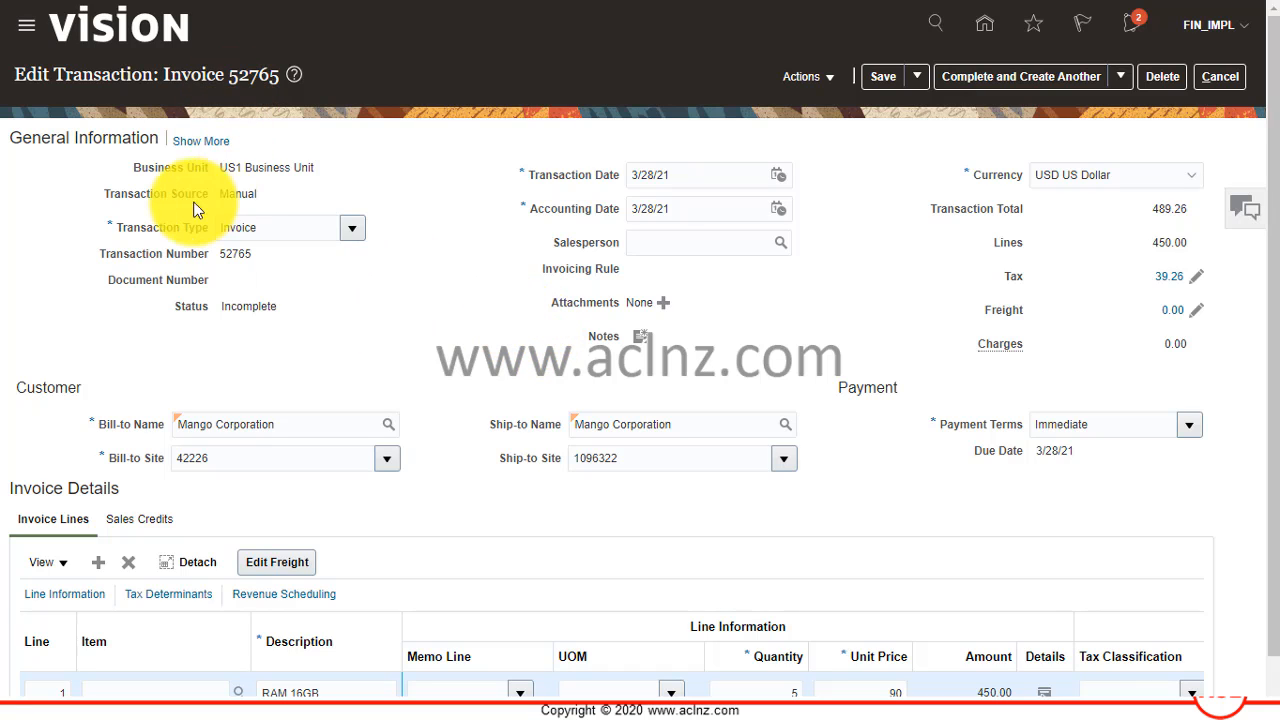
Expand the invoice's general information and check its payment details and its bill-to, ship-to and paying customer details.
click(200, 143)
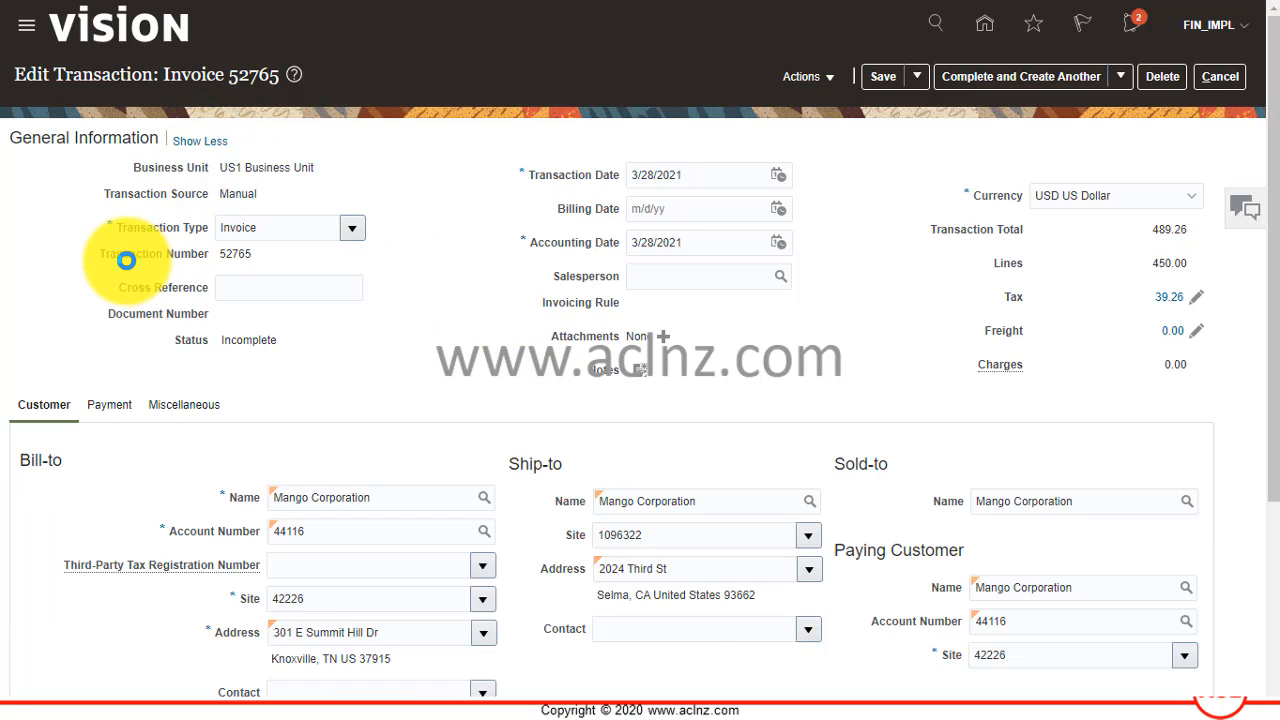
click(110, 404)
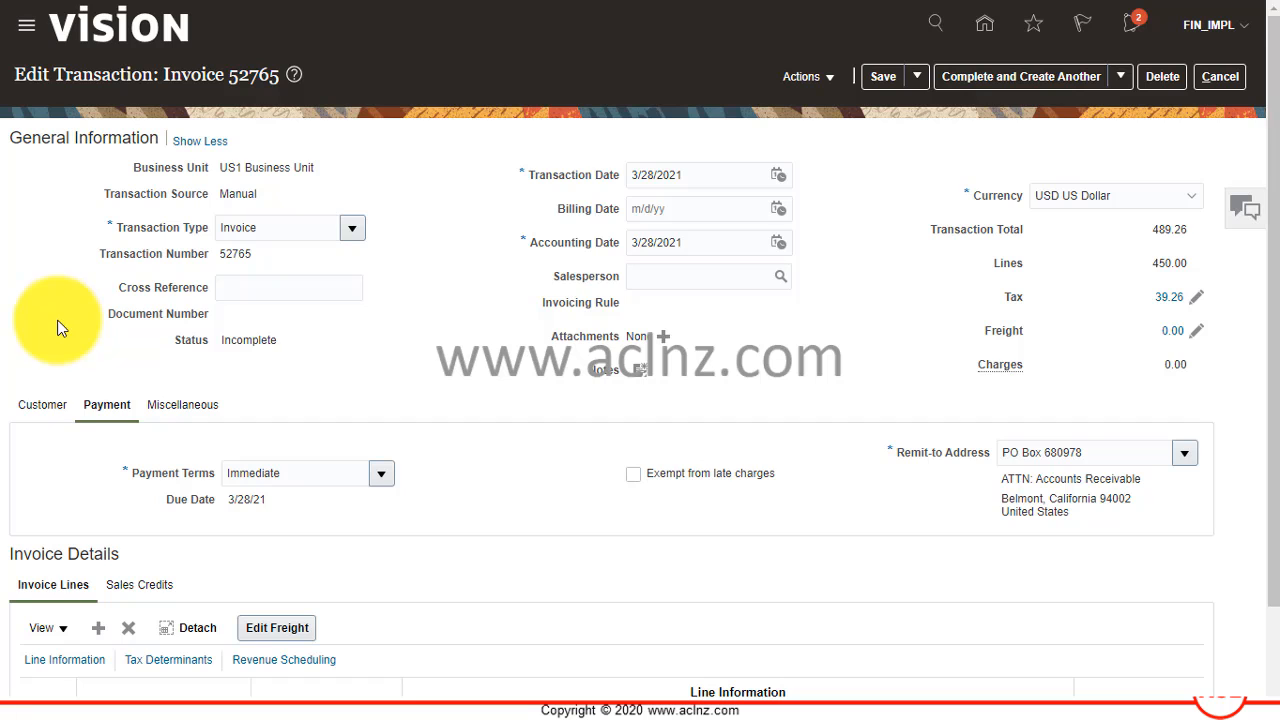
click(53, 406)
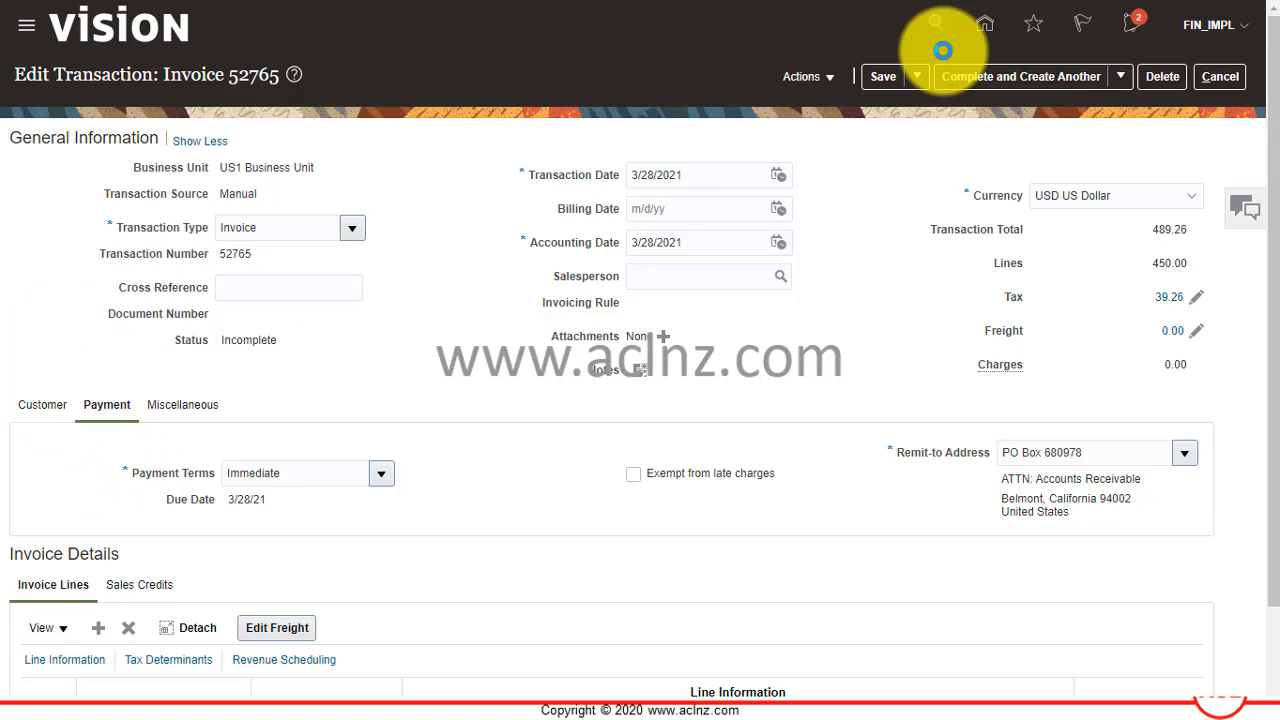
Complete the Mango Corporation invoice with the Complete and Review option, and review its general information, customer details and invoice line.
click(1119, 78)
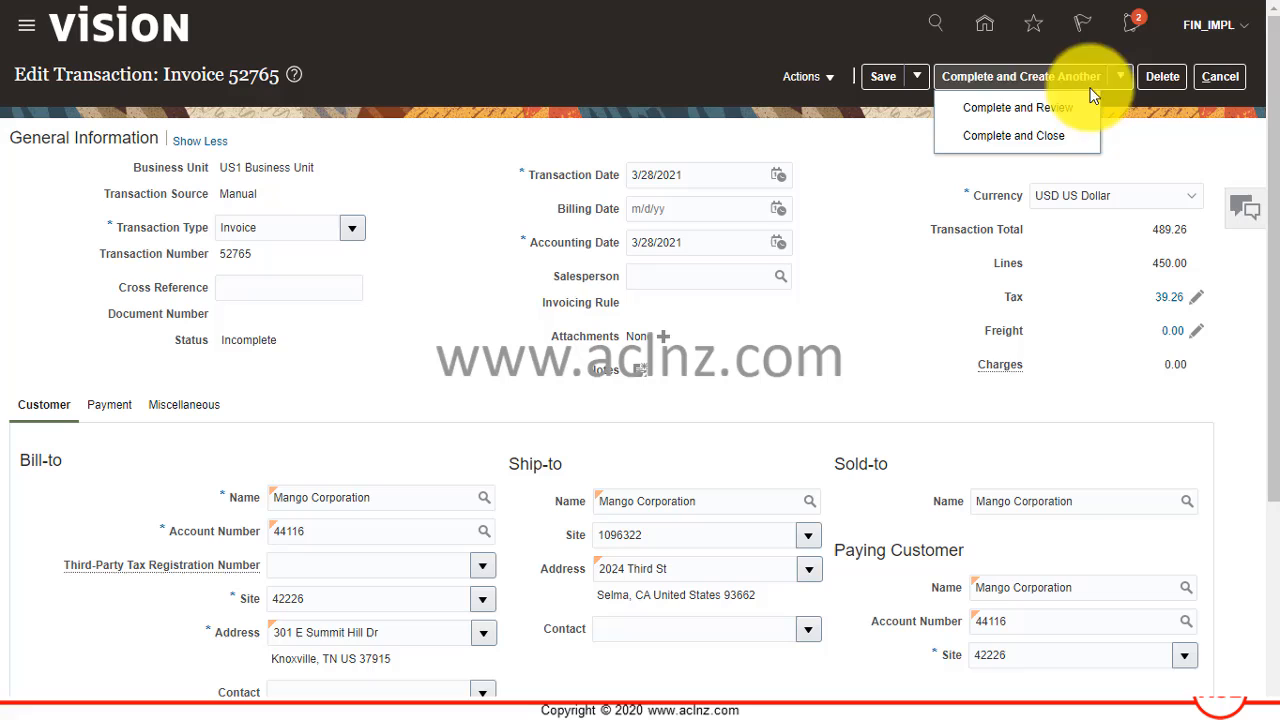
click(1037, 110)
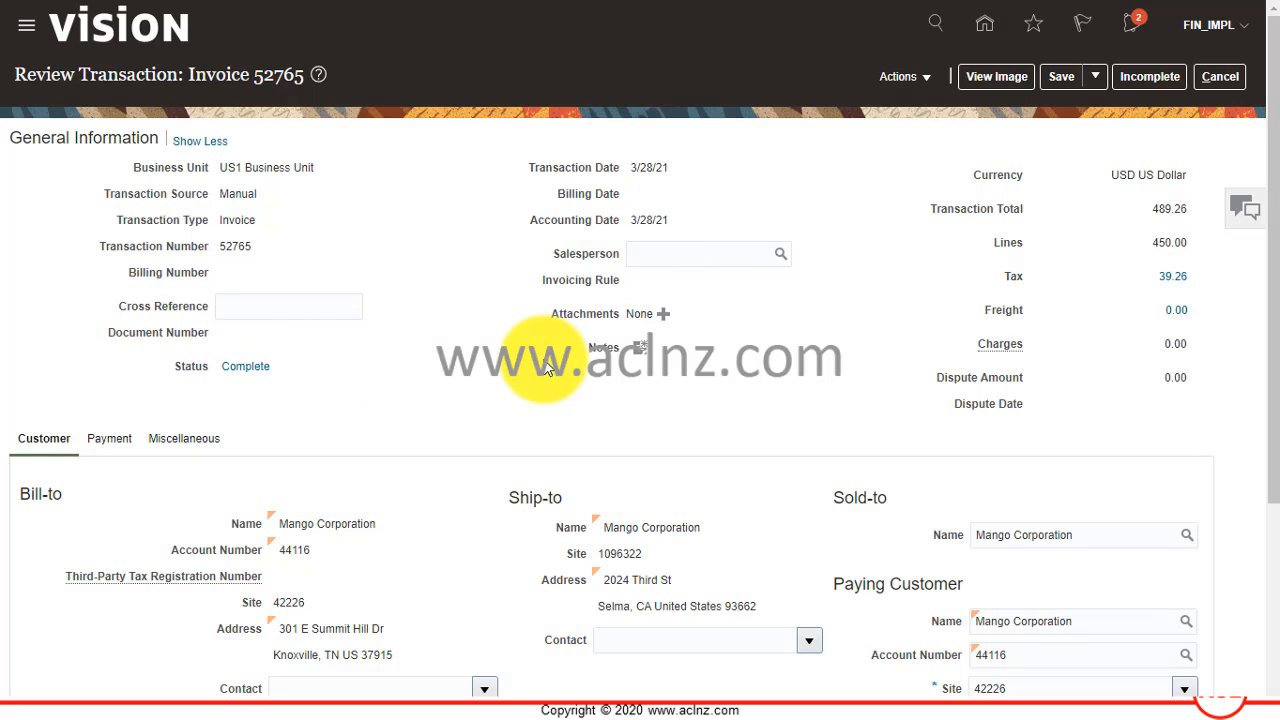
scroll(540, 362, down, 1)
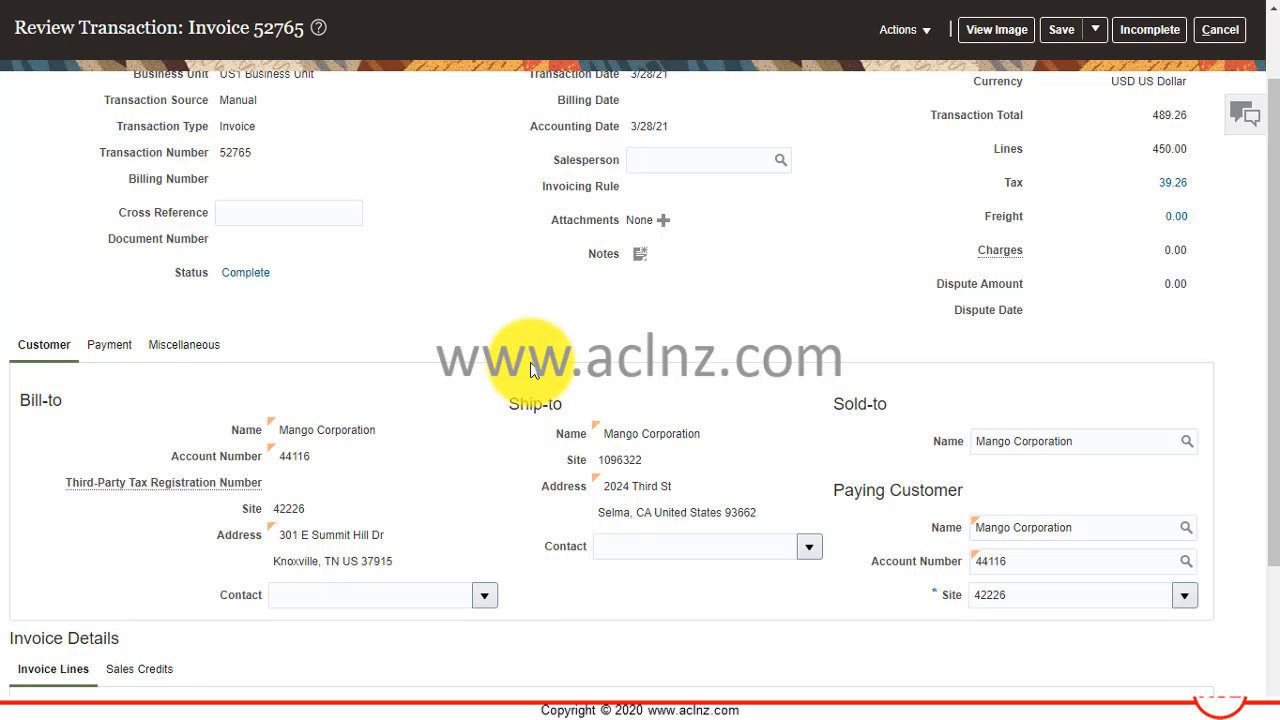
scroll(530, 370, down, 2)
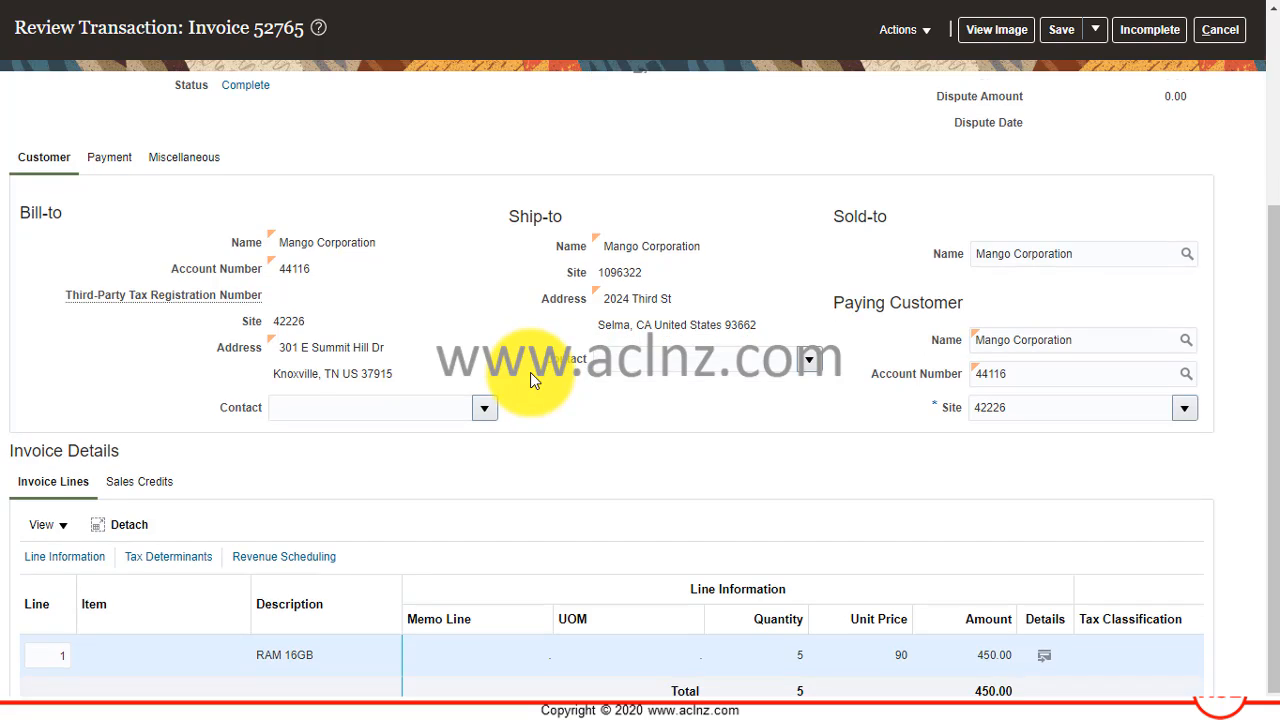
scroll(530, 372, up, 3)
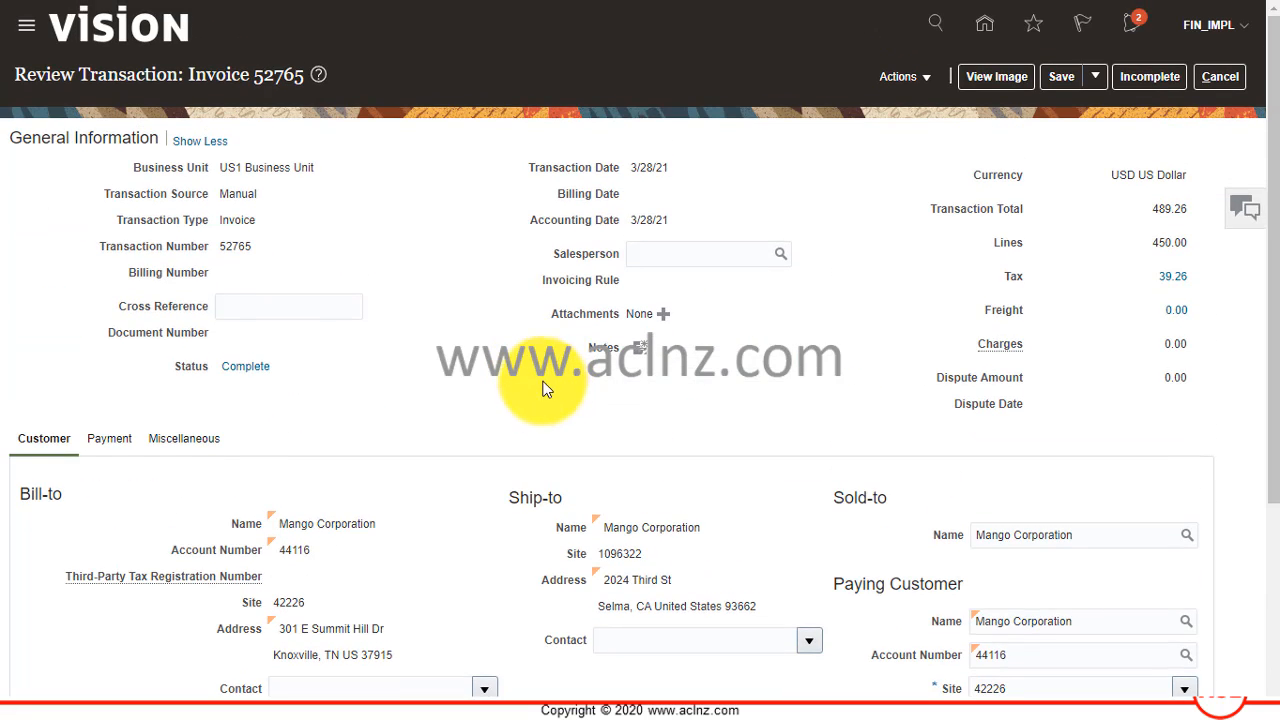
scroll(550, 380, down, 2)
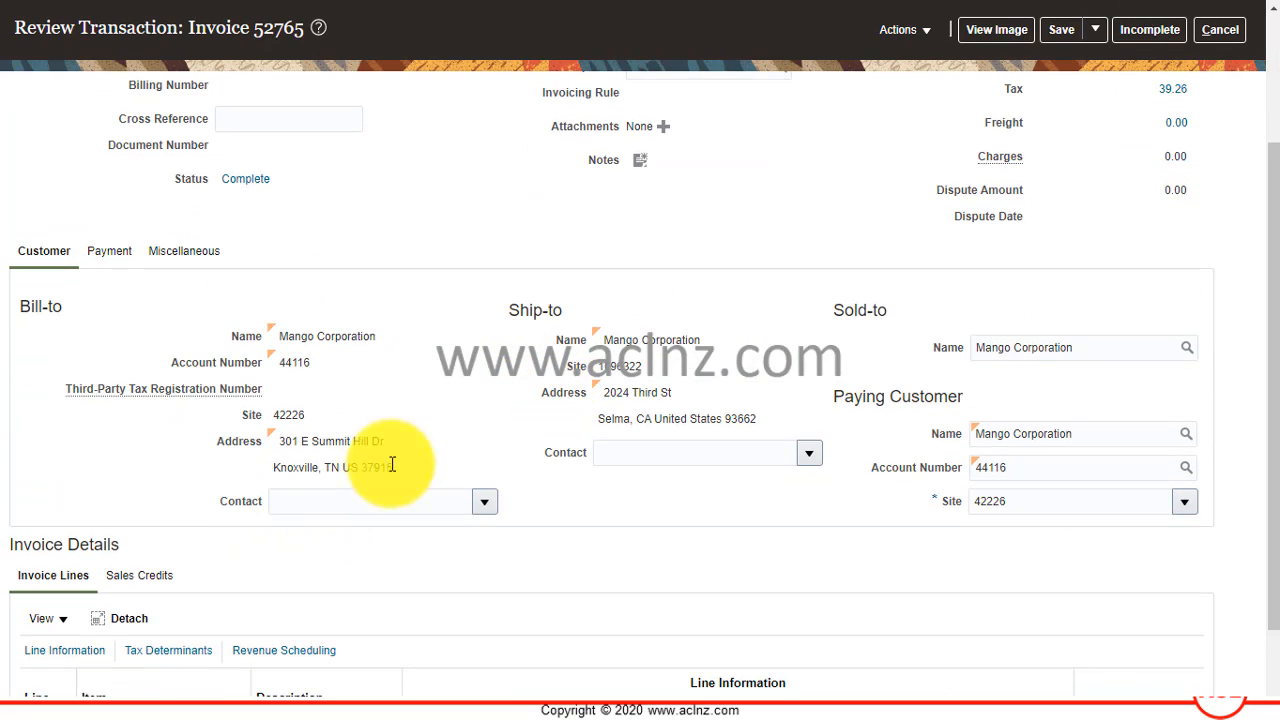